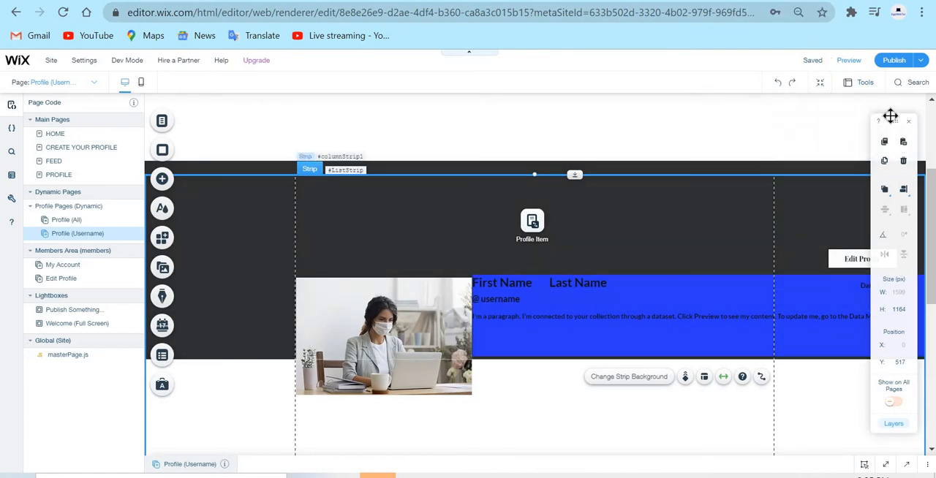
Inspect the image, first name, last name, username and paragraph elements on the Profile (Username) page.
{"action": "left_click_drag", "start_coordinate": [885, 121], "coordinate": [860, 119]}
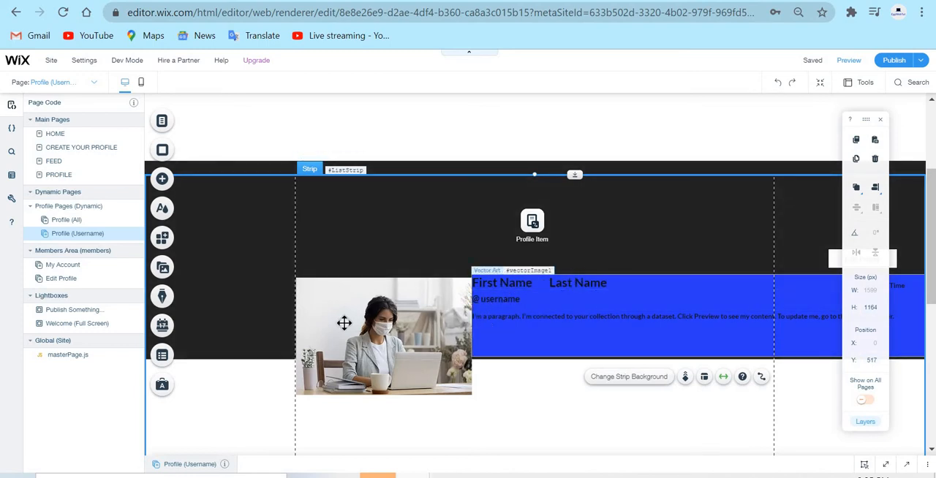
{"action": "left_click", "coordinate": [370, 303]}
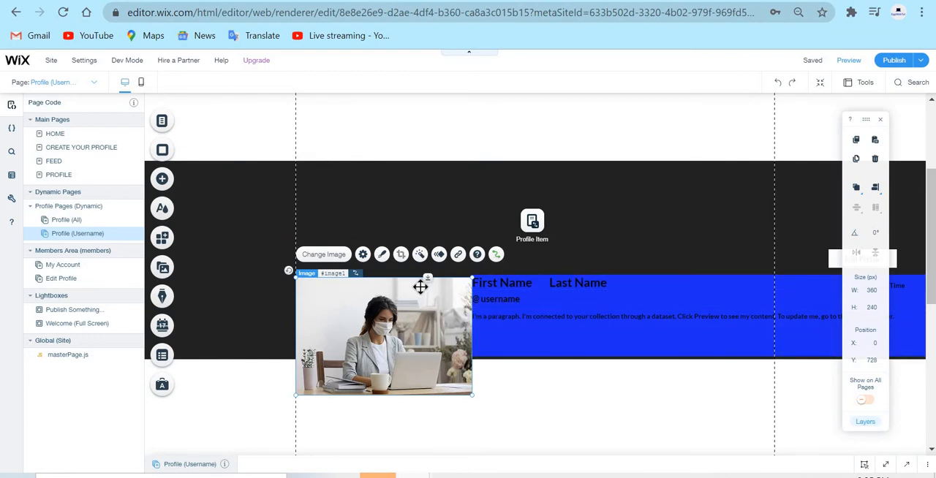
{"action": "left_click", "coordinate": [428, 189]}
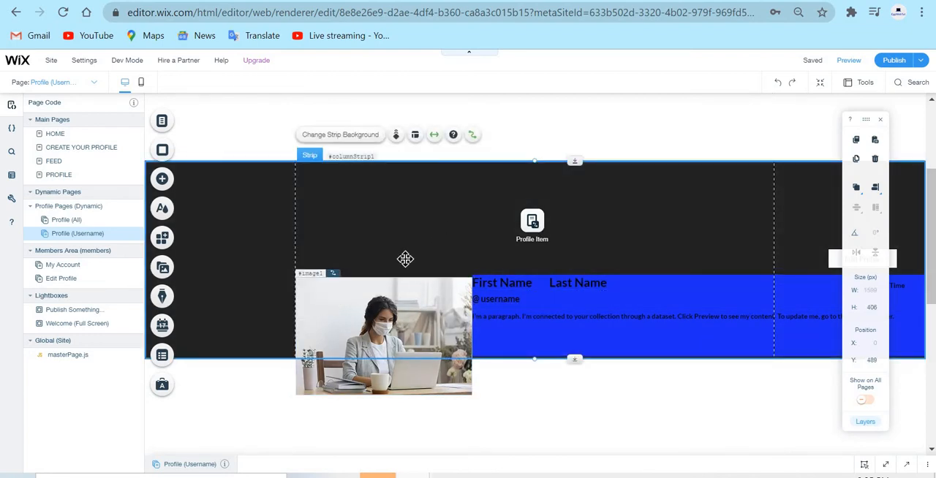
{"action": "left_click", "coordinate": [513, 285]}
{"action": "left_click", "coordinate": [608, 280]}
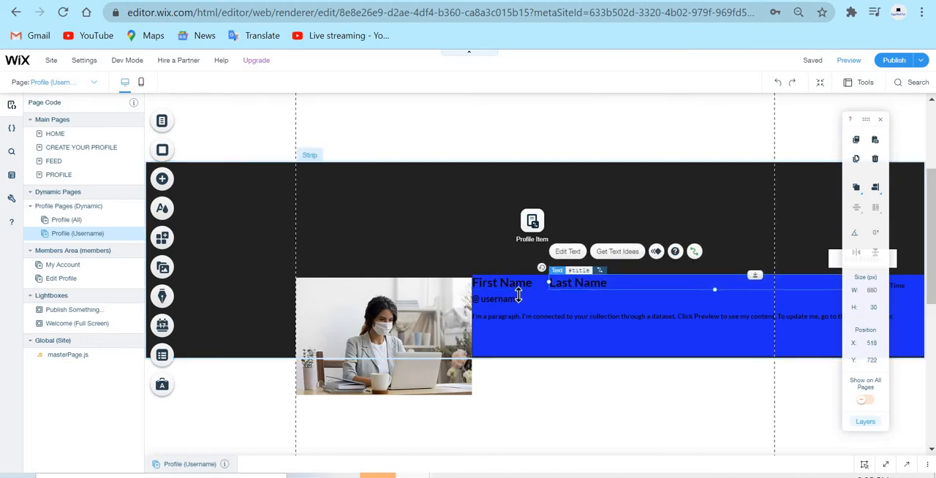
{"action": "left_click", "coordinate": [509, 302]}
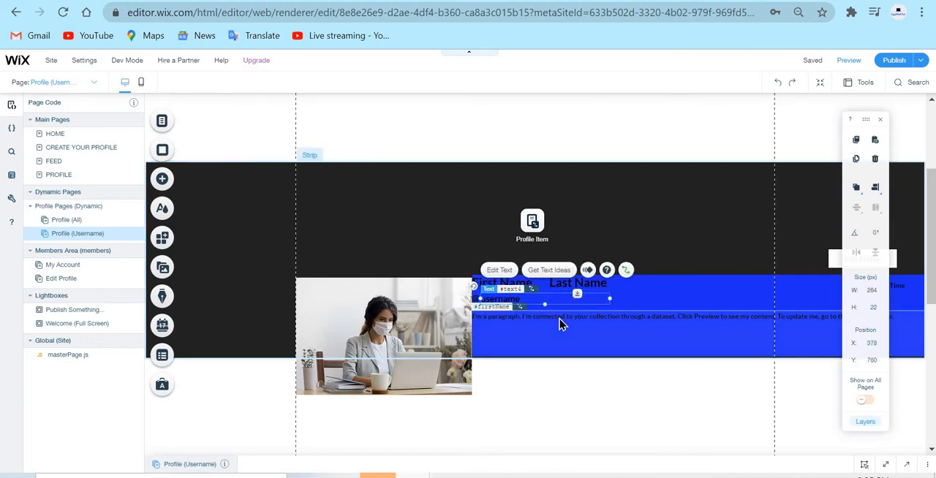
{"action": "left_click", "coordinate": [559, 318]}
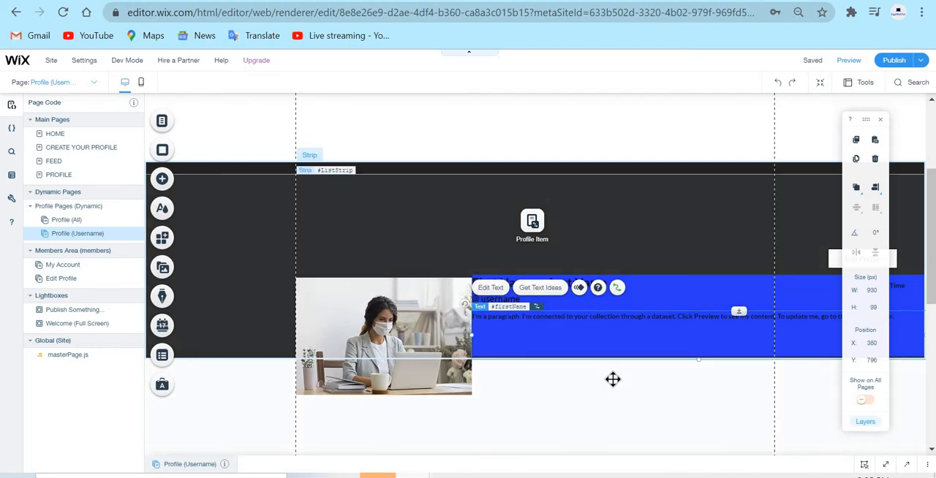
{"action": "left_click", "coordinate": [628, 375]}
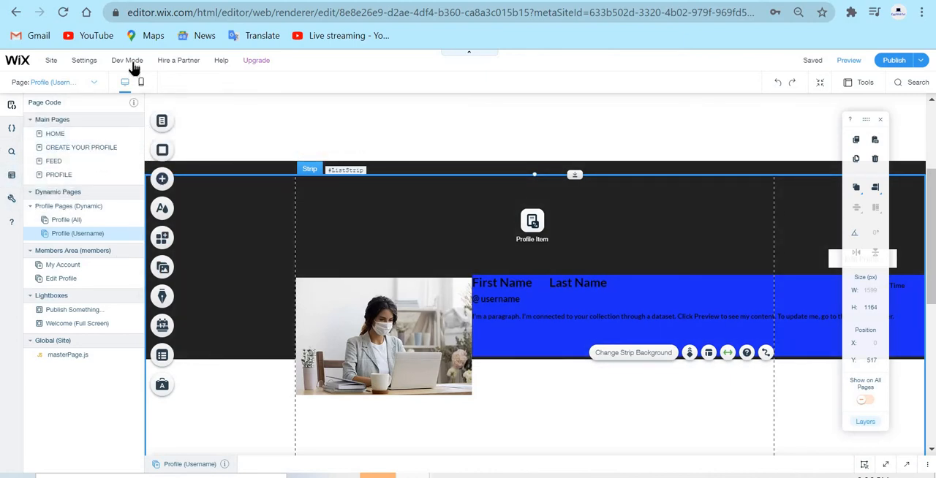
View the Profile (Username) page's code at full size and collapse the code area again.
{"action": "mouse_move", "coordinate": [134, 68]}
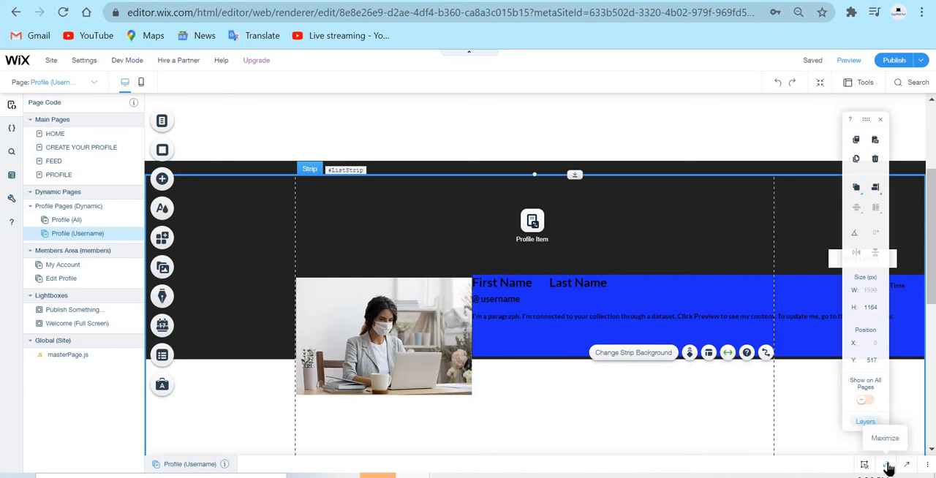
{"action": "left_click", "coordinate": [888, 465]}
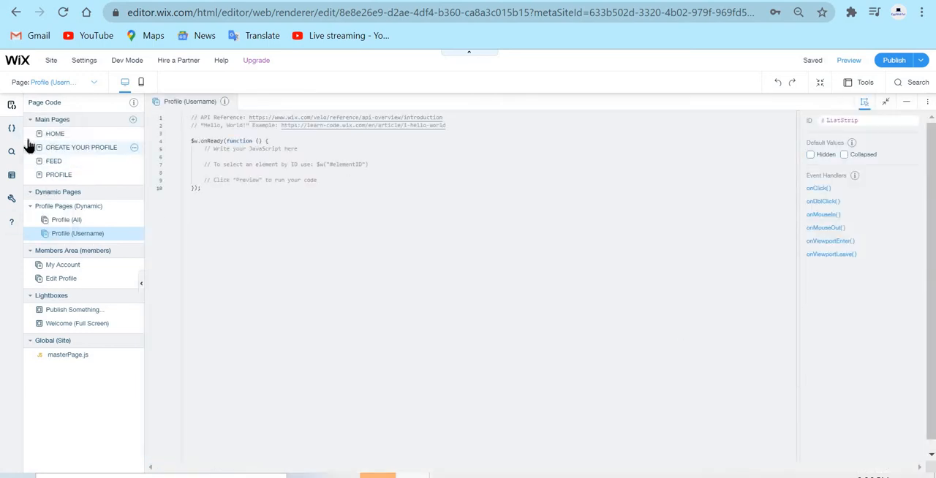
{"action": "left_click", "coordinate": [907, 104]}
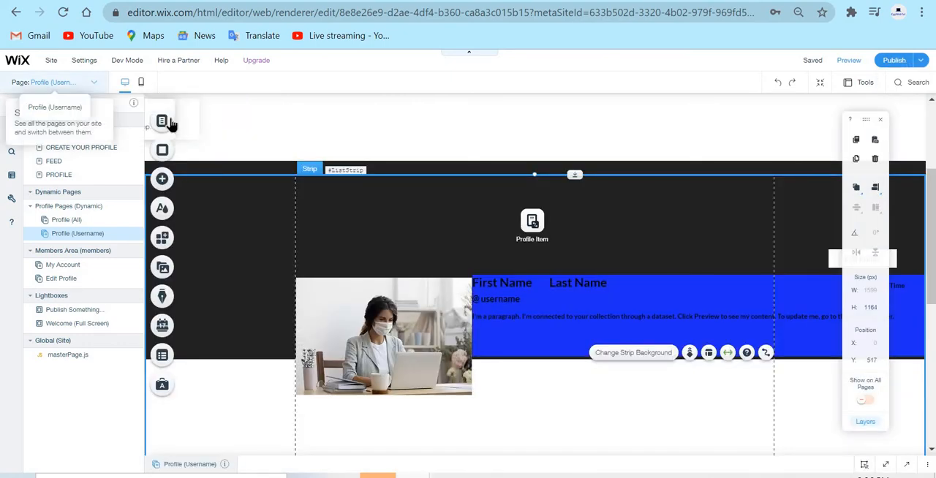
Switch to the HOME page from the site's page list and close the list.
{"action": "left_click", "coordinate": [163, 120]}
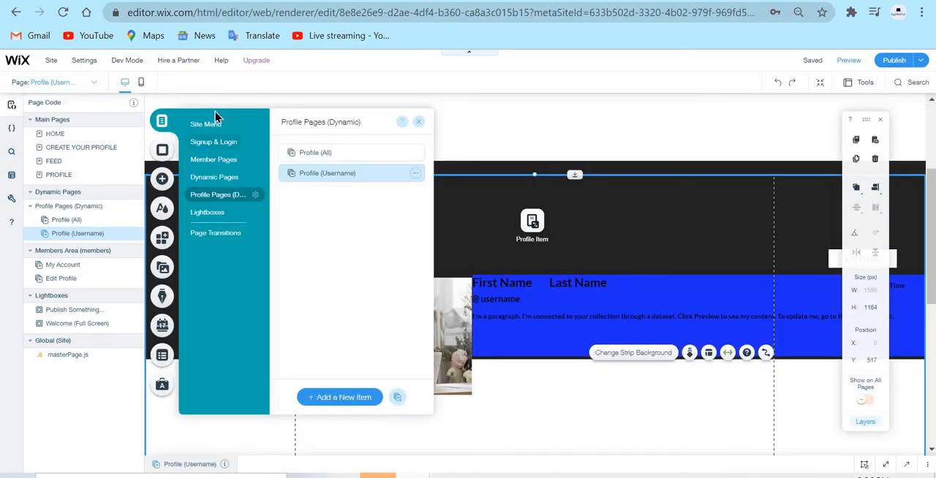
{"action": "left_click", "coordinate": [209, 124]}
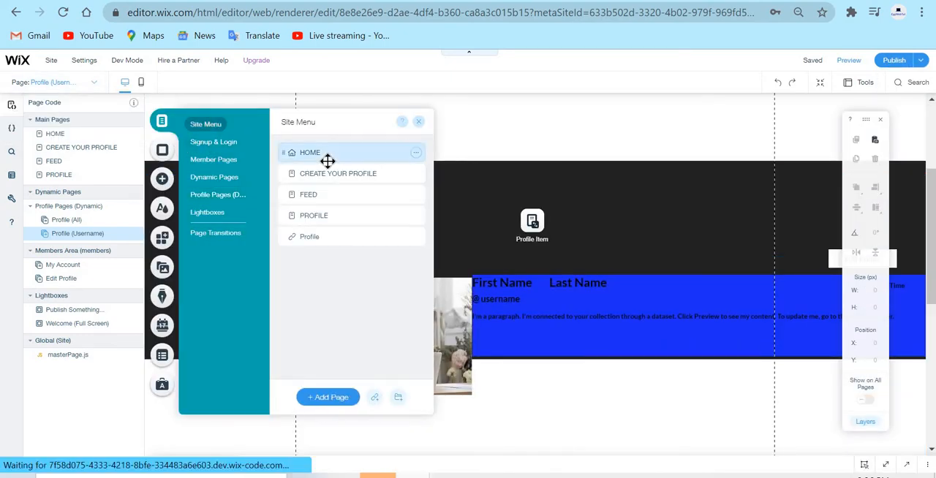
{"action": "left_click", "coordinate": [325, 155]}
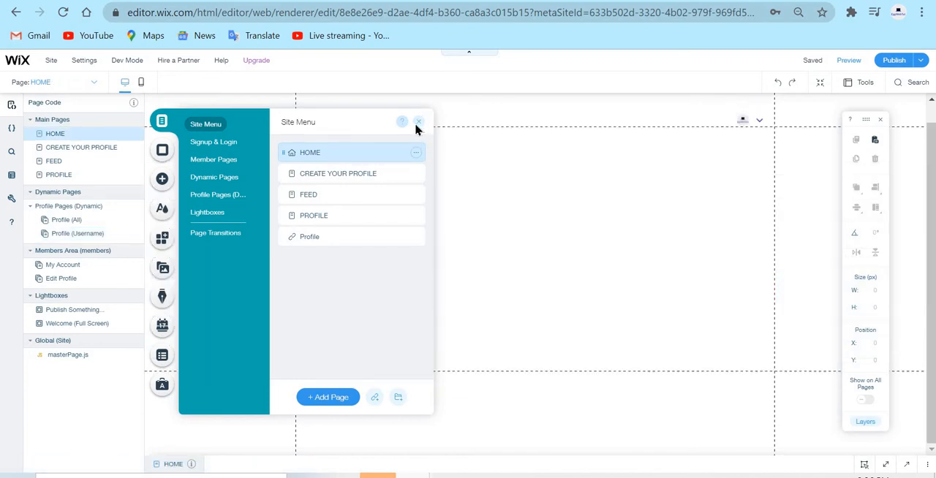
{"action": "left_click", "coordinate": [418, 122]}
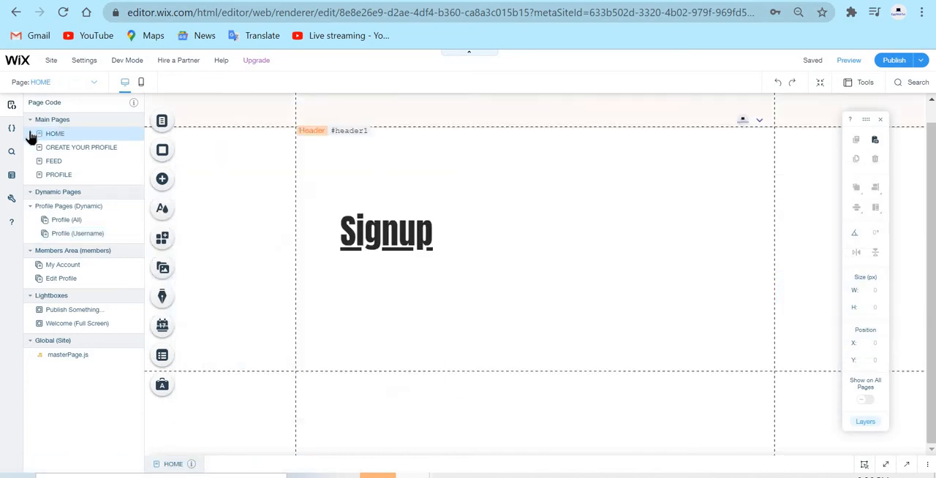
Start a new content collection in the site's databases and name it "Profile Example".
{"action": "left_click", "coordinate": [11, 177]}
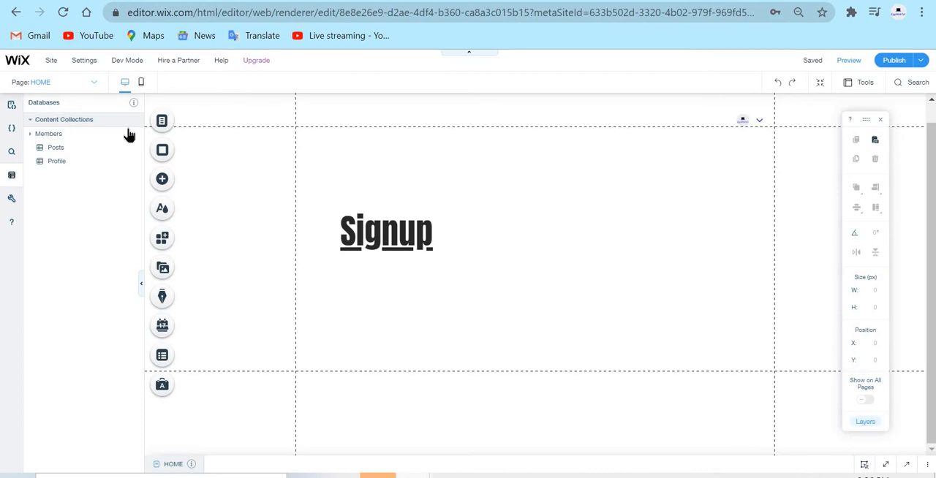
{"action": "mouse_move", "coordinate": [126, 104]}
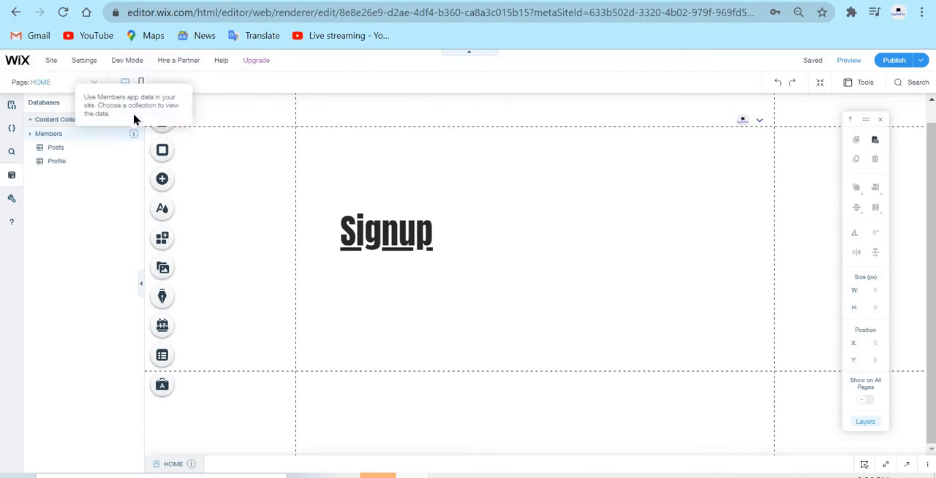
{"action": "left_click", "coordinate": [134, 121]}
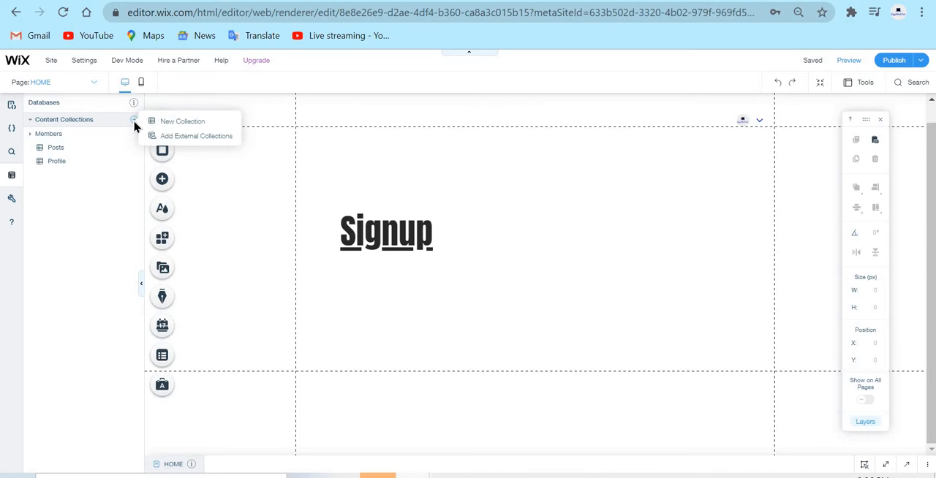
{"action": "left_click", "coordinate": [180, 124]}
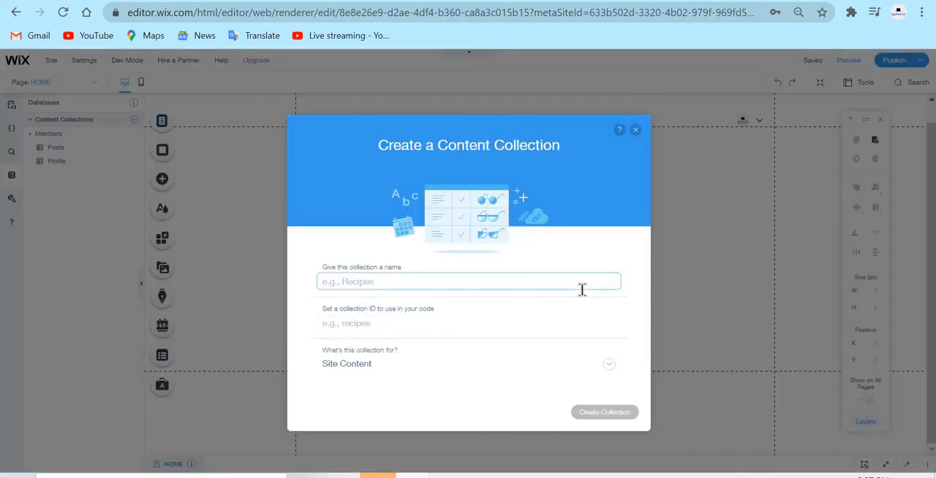
{"action": "left_click", "coordinate": [582, 290]}
{"action": "type", "text": "Profil"}
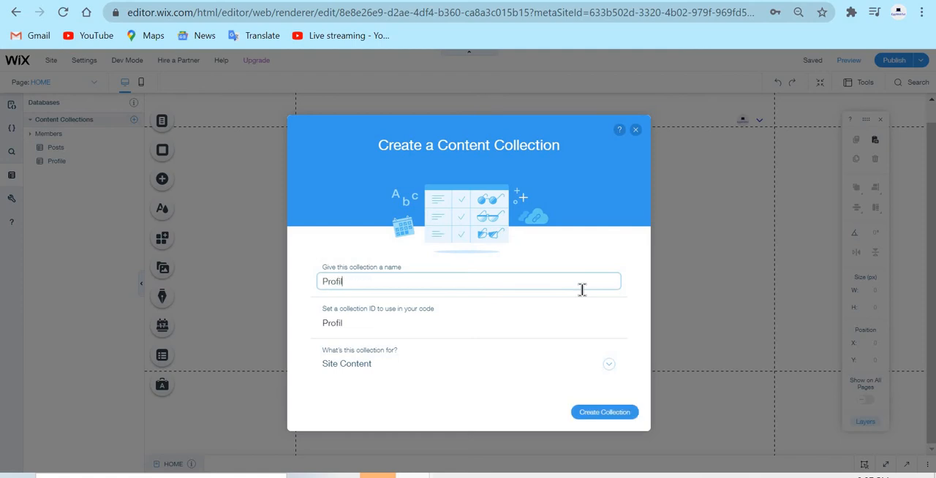
{"action": "type", "text": "e"}
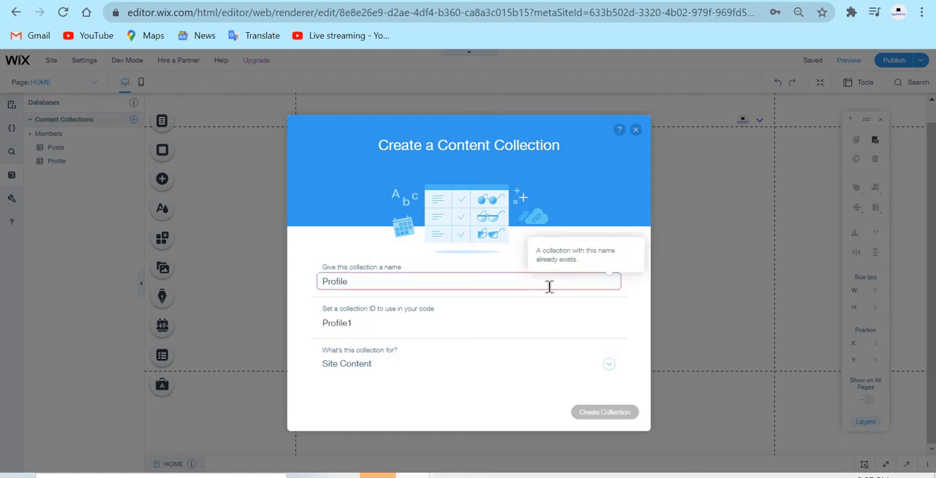
{"action": "type", "text": " Exam"}
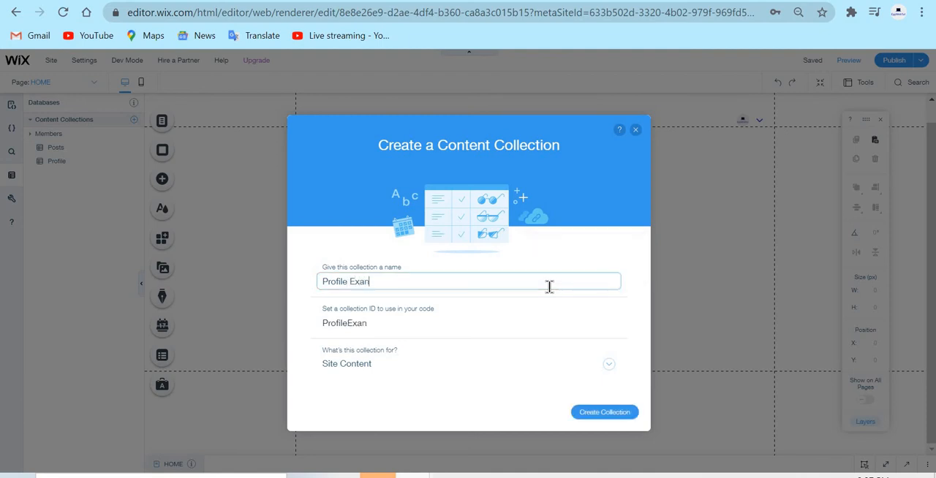
{"action": "type", "text": "ple"}
{"action": "left_click", "coordinate": [532, 199]}
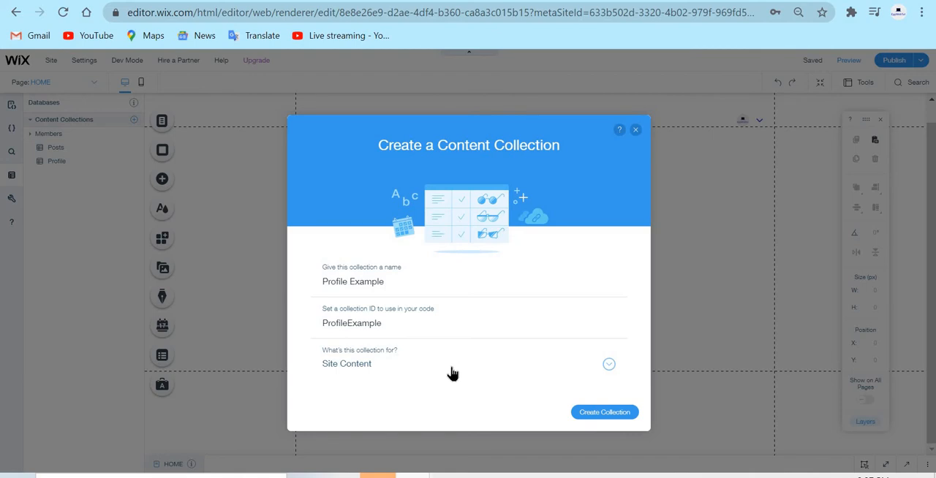
Set the purpose of the Profile Example collection to Custom Use.
{"action": "left_click", "coordinate": [393, 375]}
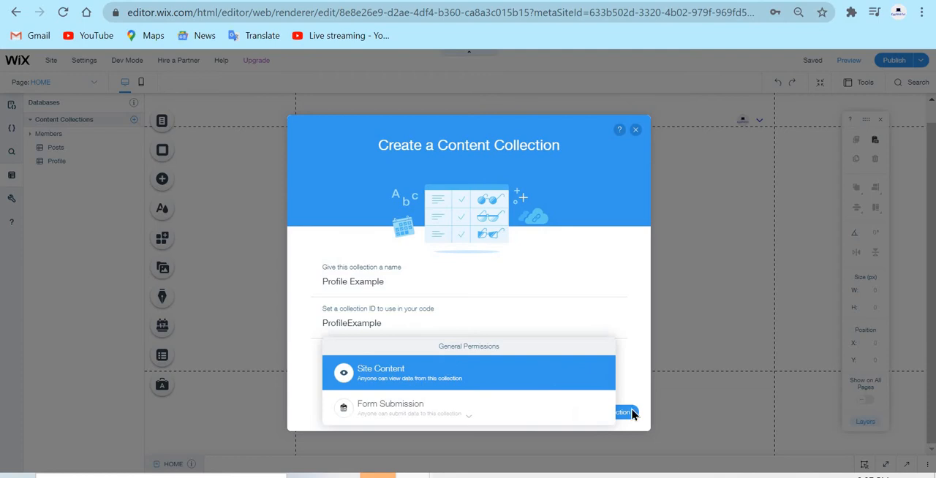
{"action": "scroll", "coordinate": [468, 368], "scroll_direction": "down", "scroll_amount": 2}
{"action": "scroll", "coordinate": [468, 366], "scroll_direction": "down", "scroll_amount": 3}
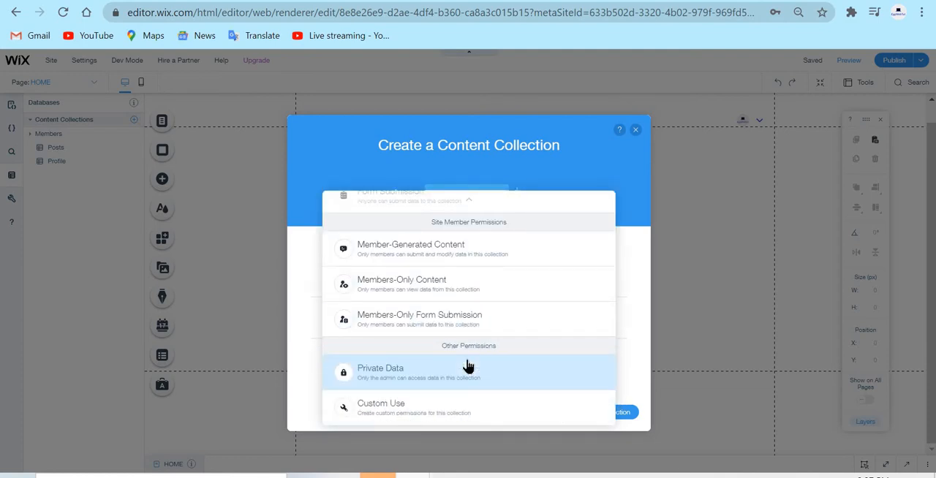
{"action": "left_click", "coordinate": [516, 413]}
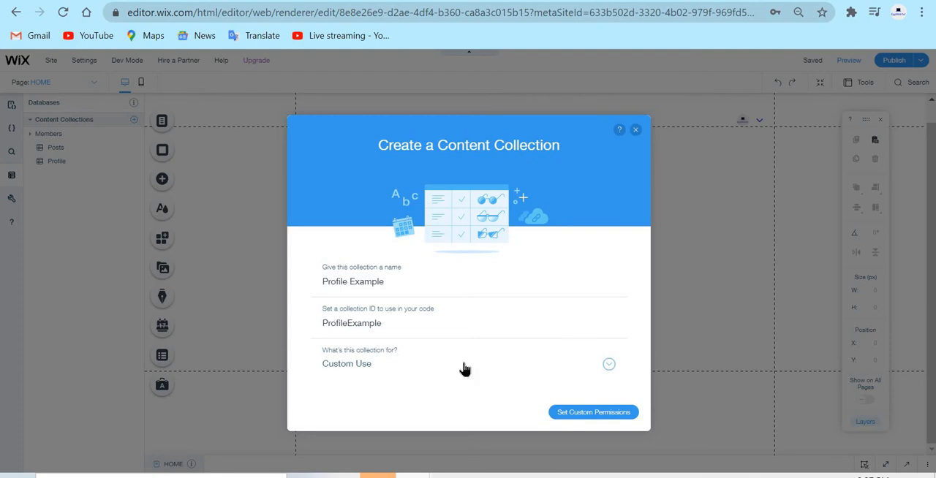
{"action": "left_click", "coordinate": [441, 374]}
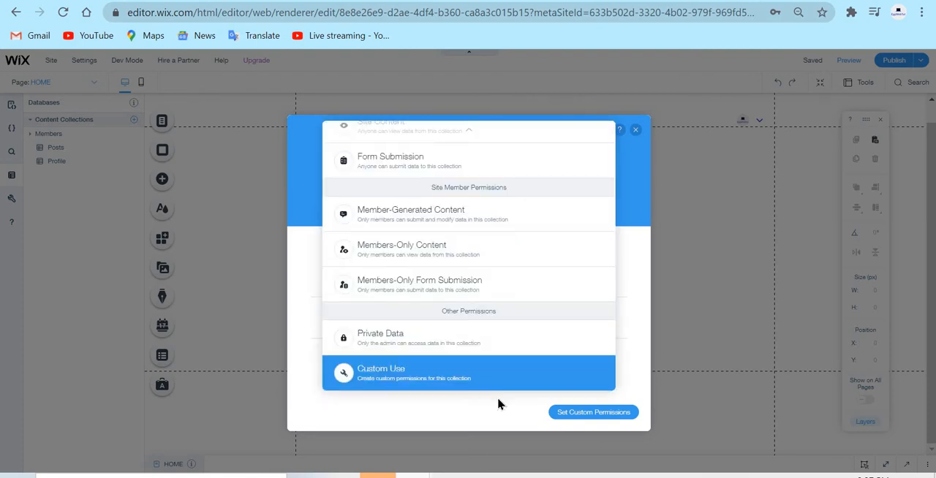
{"action": "left_click", "coordinate": [498, 403]}
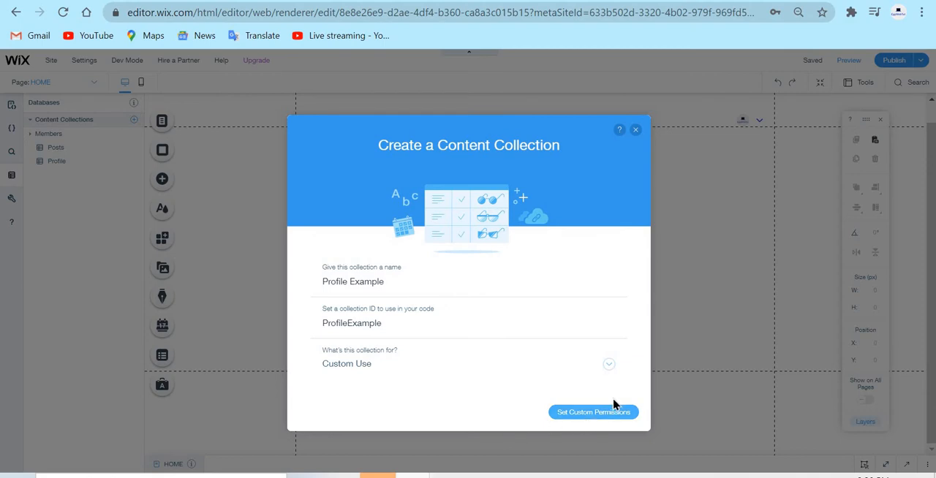
Proceed to the collection's custom permissions and allow Anyone to read its content.
{"action": "left_click", "coordinate": [579, 411]}
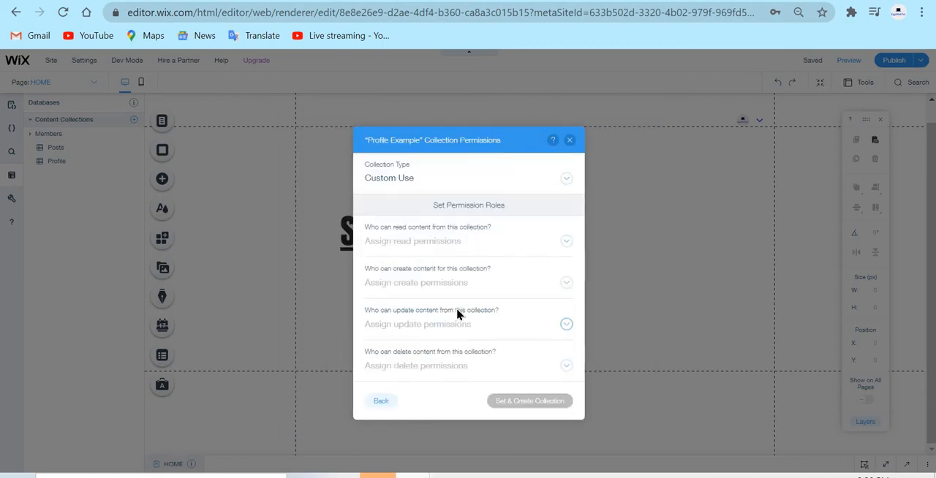
{"action": "left_click", "coordinate": [430, 243]}
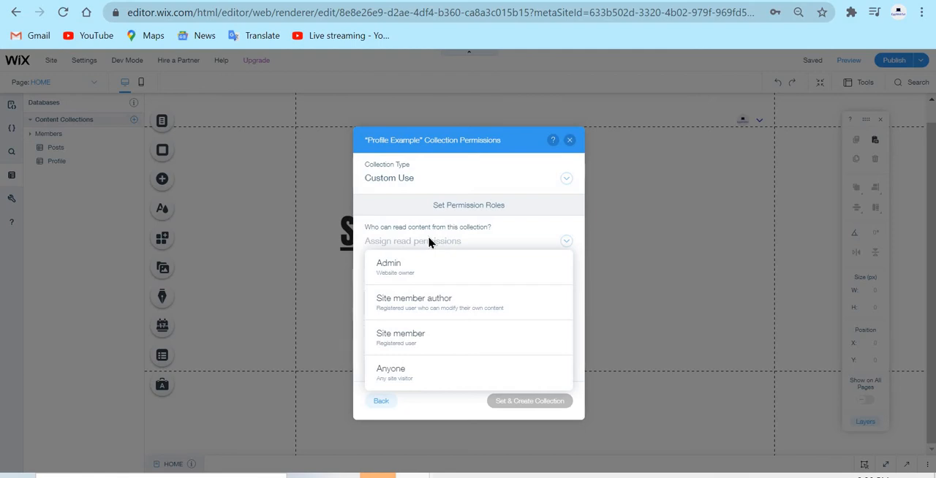
{"action": "left_click", "coordinate": [472, 367]}
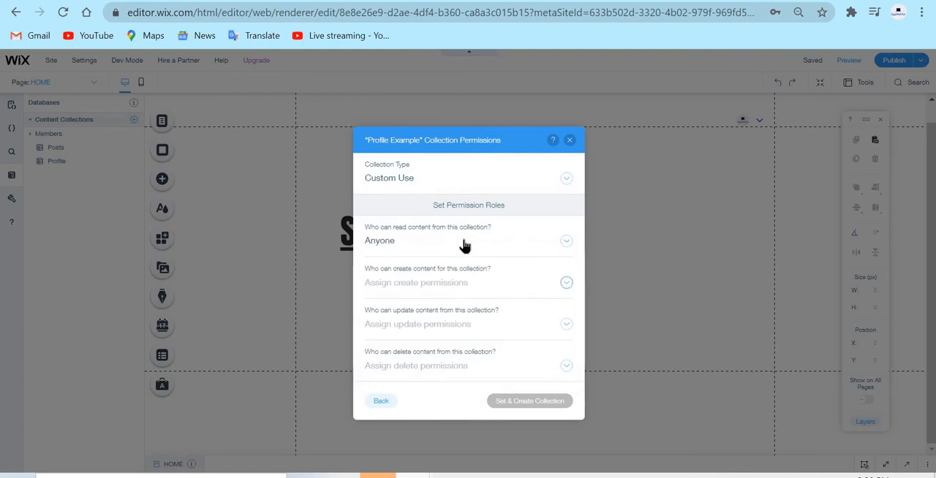
{"action": "left_click", "coordinate": [448, 252]}
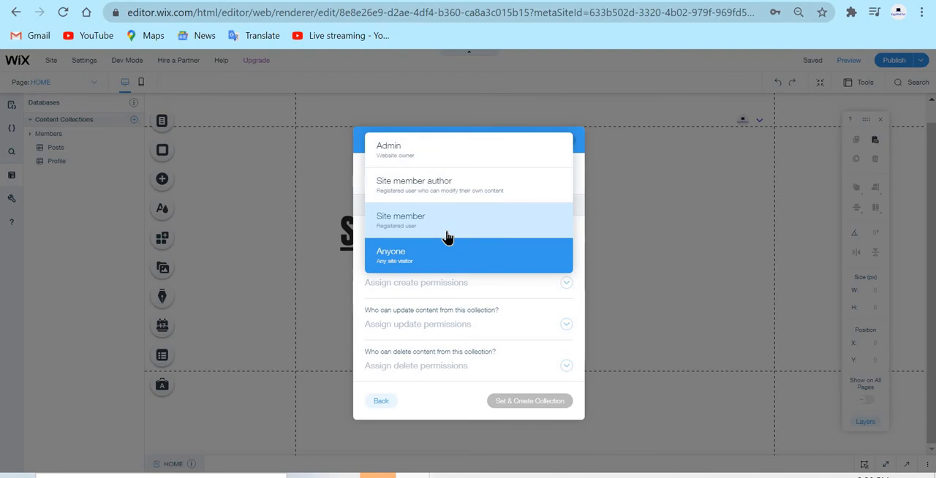
{"action": "left_click", "coordinate": [490, 259]}
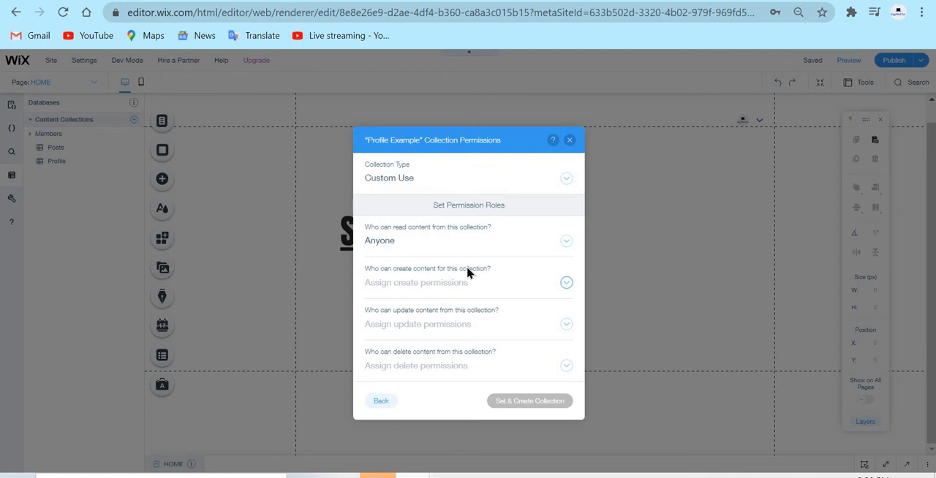
Allow Site member to create content for the Profile Example collection.
{"action": "left_click", "coordinate": [419, 292]}
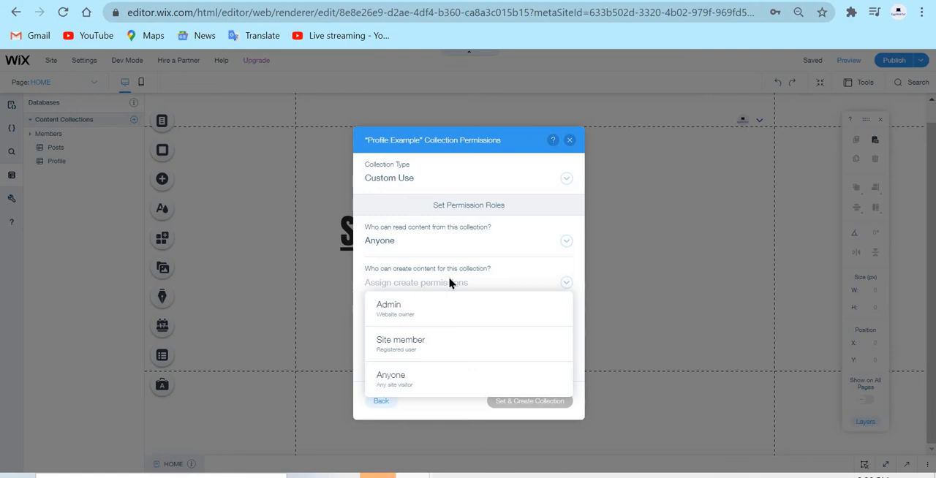
{"action": "left_click", "coordinate": [473, 355]}
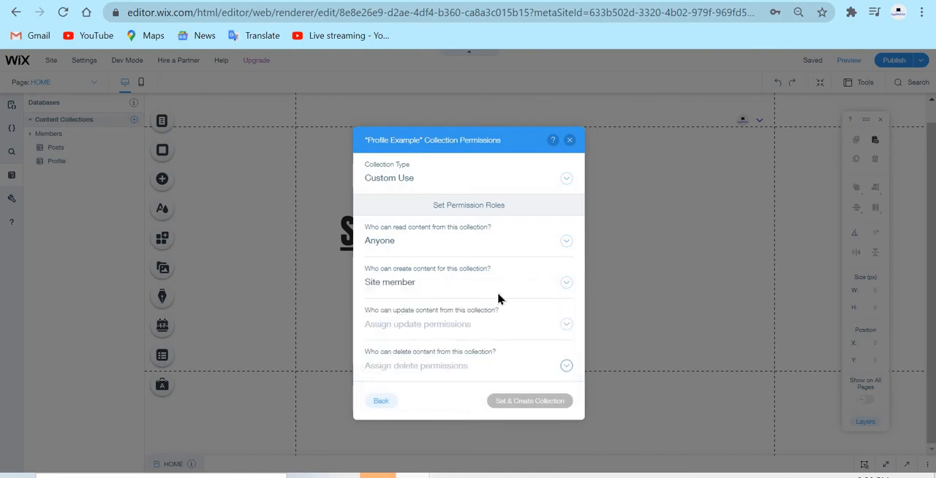
{"action": "left_click", "coordinate": [450, 281]}
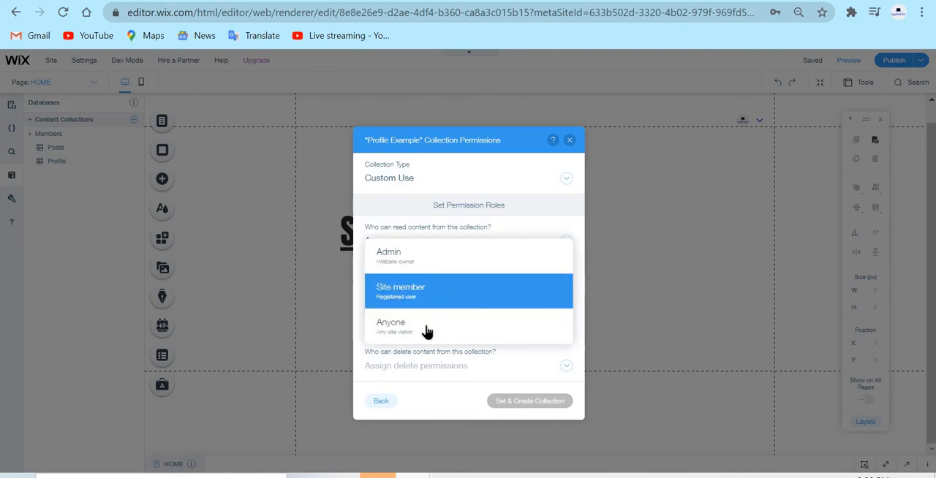
{"action": "left_click", "coordinate": [470, 300]}
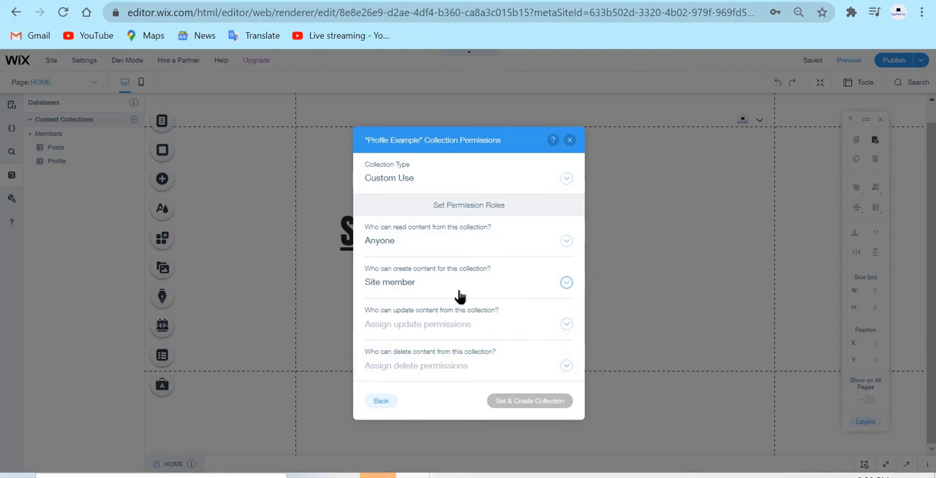
{"action": "left_click", "coordinate": [459, 295]}
{"action": "left_click", "coordinate": [459, 294]}
Assign the update and delete permissions to Site member author and create the Profile Example collection.
{"action": "left_click", "coordinate": [455, 326]}
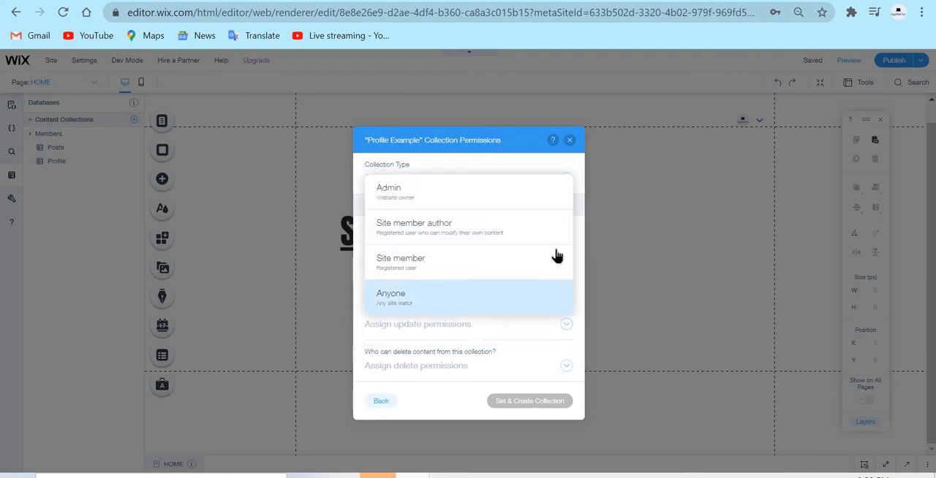
{"action": "left_click", "coordinate": [506, 241]}
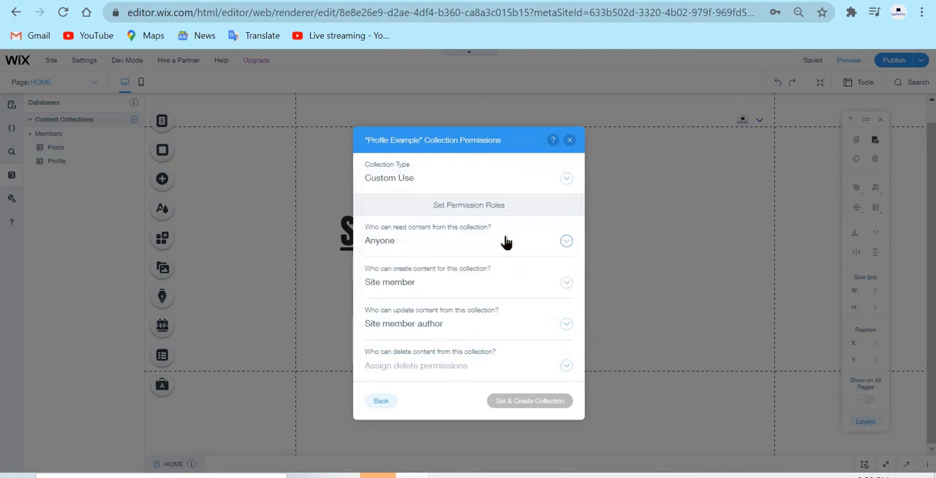
{"action": "left_click", "coordinate": [439, 369]}
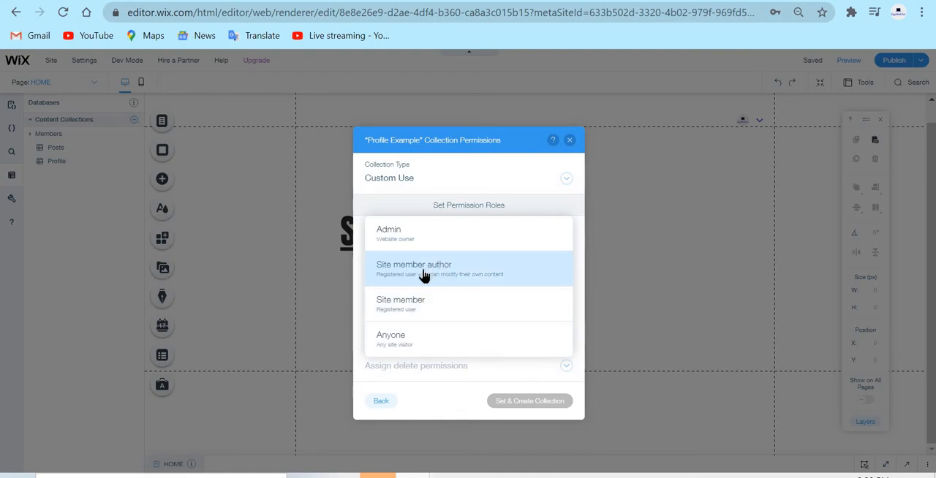
{"action": "left_click", "coordinate": [496, 268]}
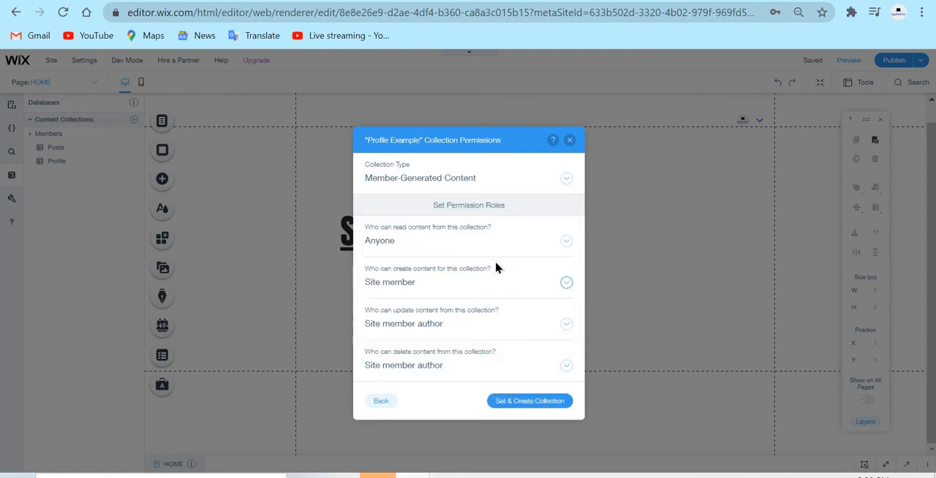
{"action": "left_click", "coordinate": [532, 404]}
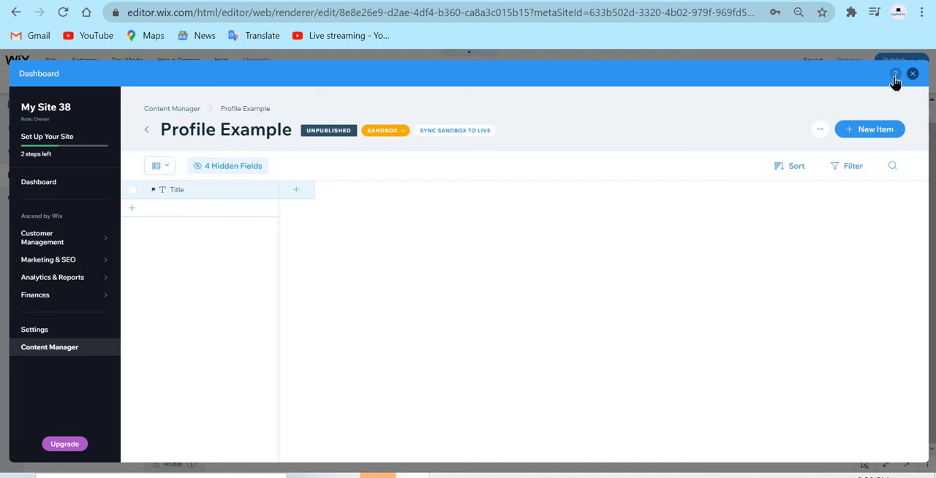
Leave the collection's dashboard view and remove the Profile Example collection from the site's databases.
{"action": "left_click", "coordinate": [820, 133]}
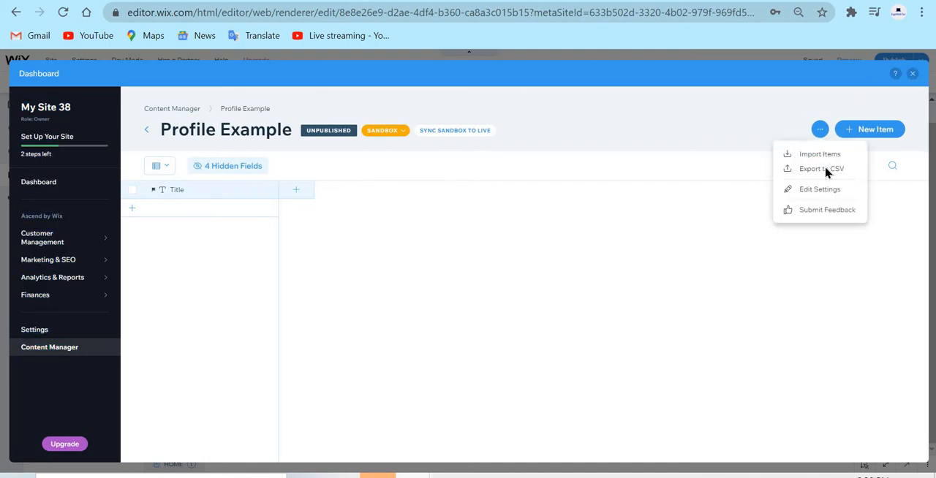
{"action": "left_click", "coordinate": [913, 74]}
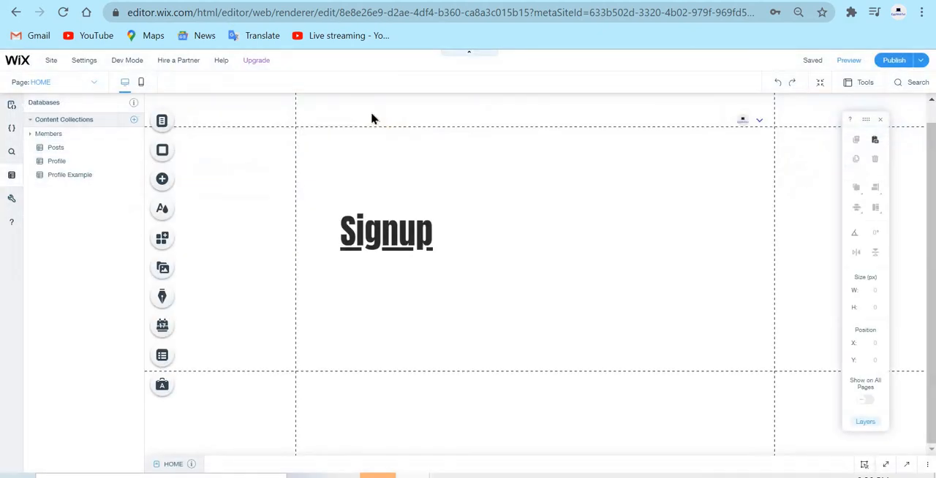
{"action": "left_click", "coordinate": [134, 176]}
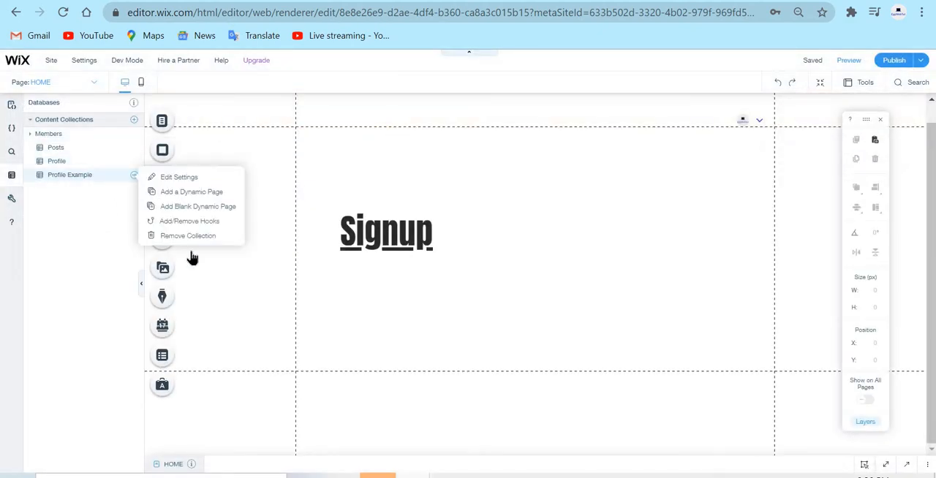
{"action": "left_click", "coordinate": [230, 236]}
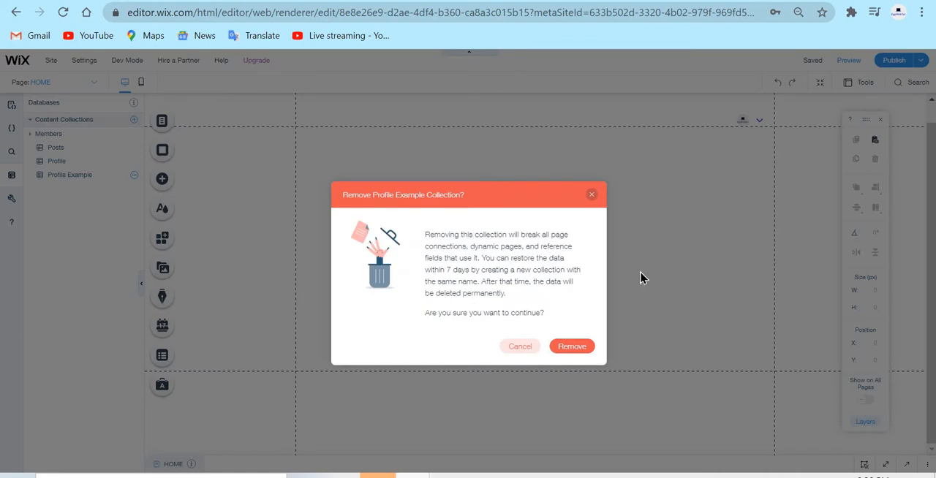
{"action": "left_click", "coordinate": [572, 349]}
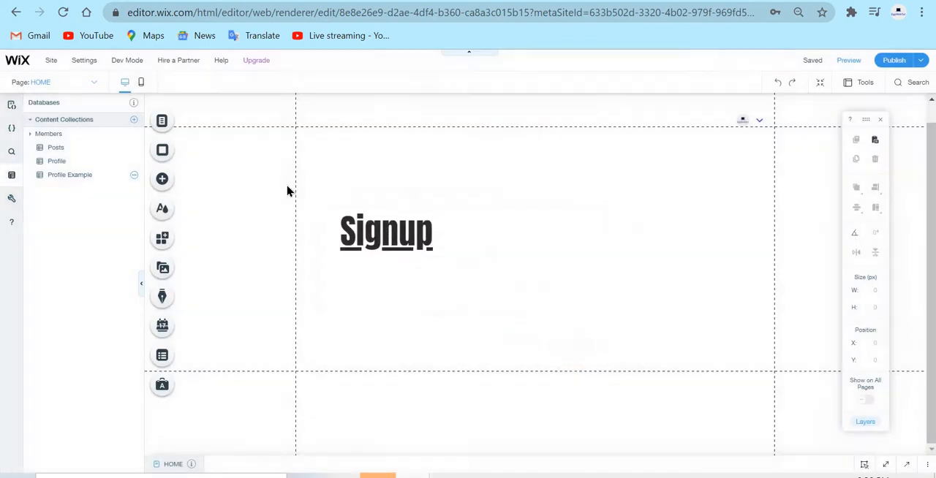
Open the existing Profile collection and look through its columns as far as Username.
{"action": "left_click", "coordinate": [75, 168]}
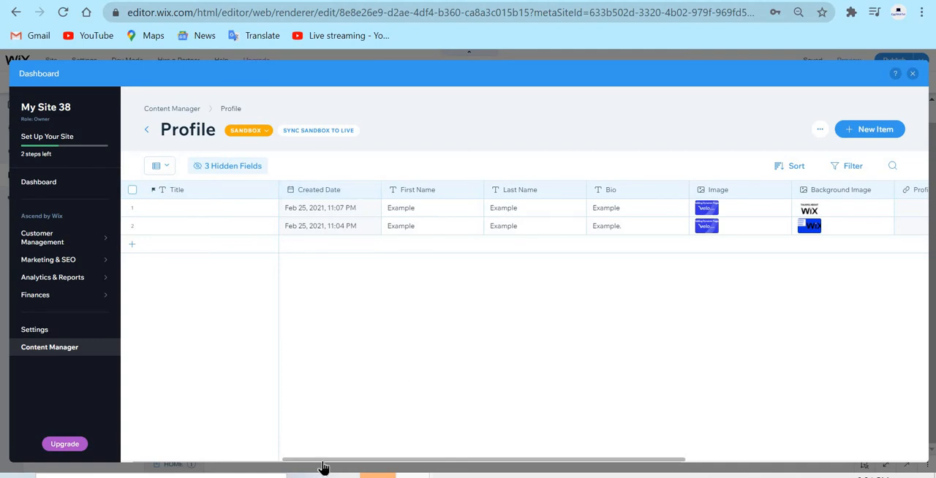
{"action": "left_click_drag", "start_coordinate": [323, 460], "coordinate": [297, 450]}
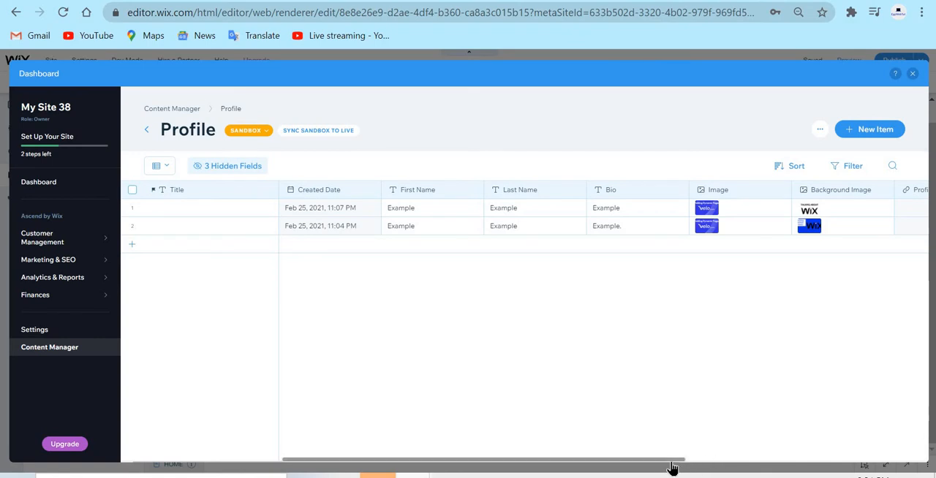
{"action": "left_click_drag", "start_coordinate": [678, 460], "coordinate": [786, 458]}
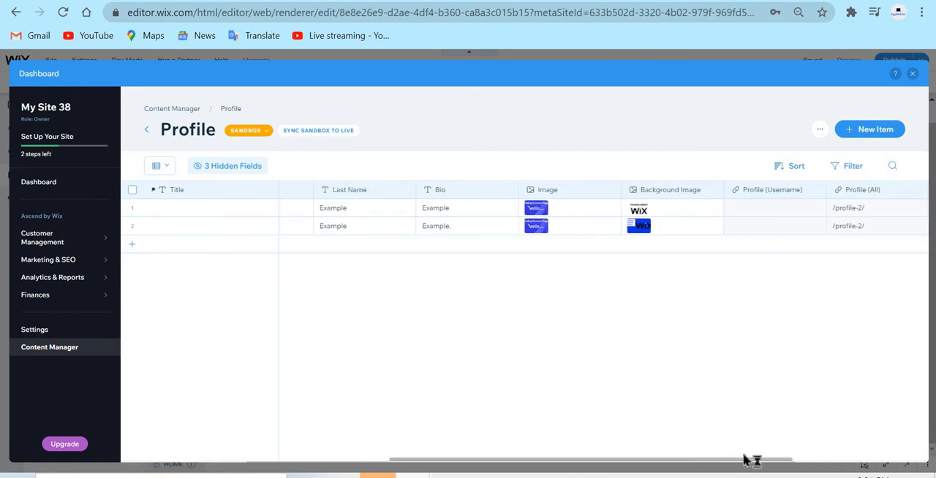
{"action": "left_click_drag", "start_coordinate": [722, 461], "coordinate": [923, 461]}
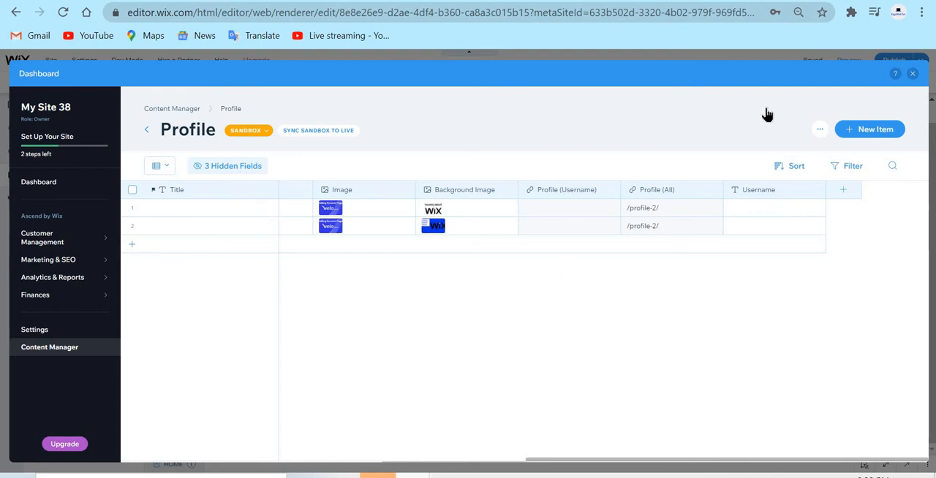
{"action": "left_click", "coordinate": [843, 190]}
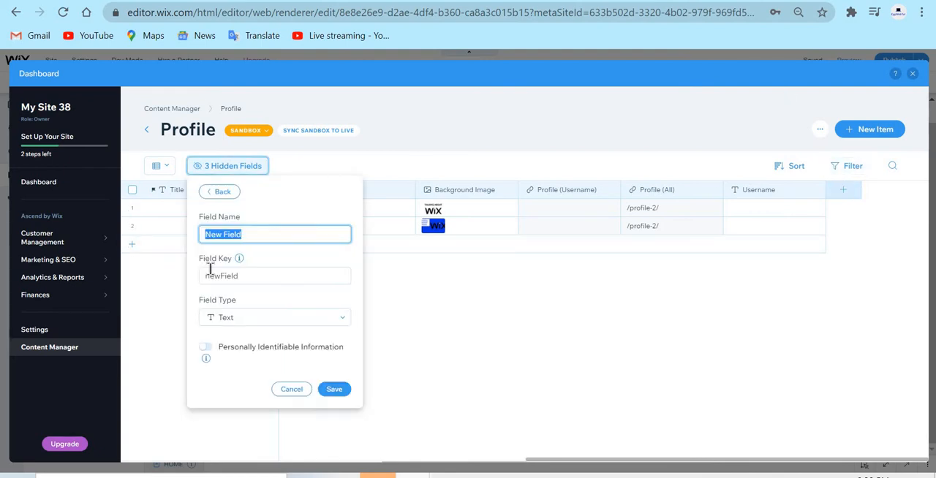
{"action": "left_click", "coordinate": [291, 392]}
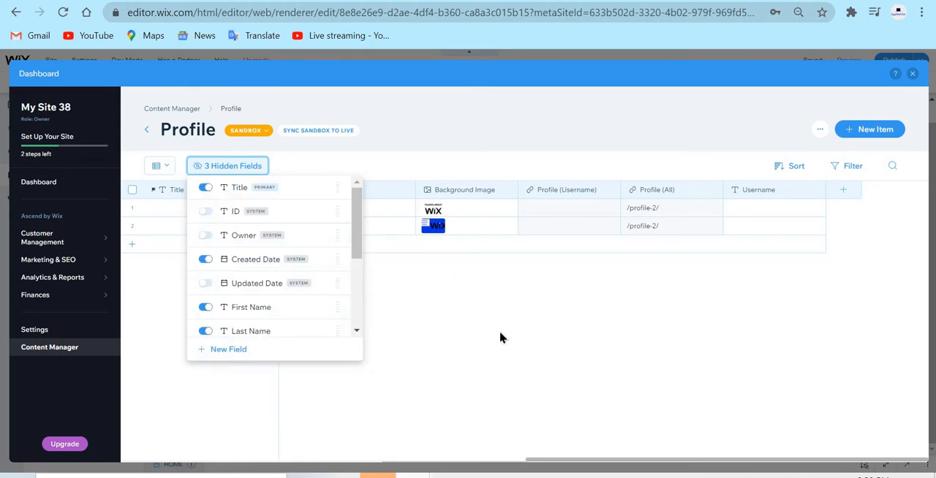
{"action": "left_click", "coordinate": [591, 327]}
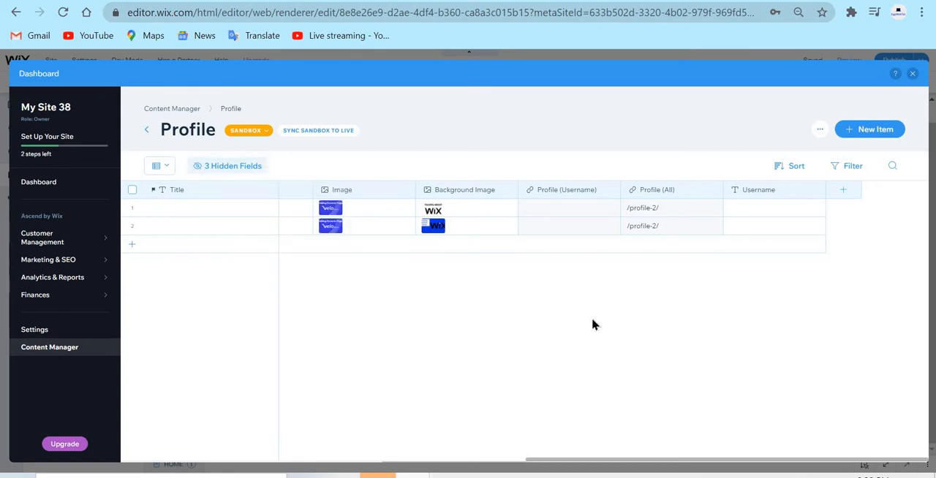
Review the Profile collection's list of visible and hidden fields, including the system fields.
{"action": "left_click_drag", "start_coordinate": [716, 461], "coordinate": [3, 233]}
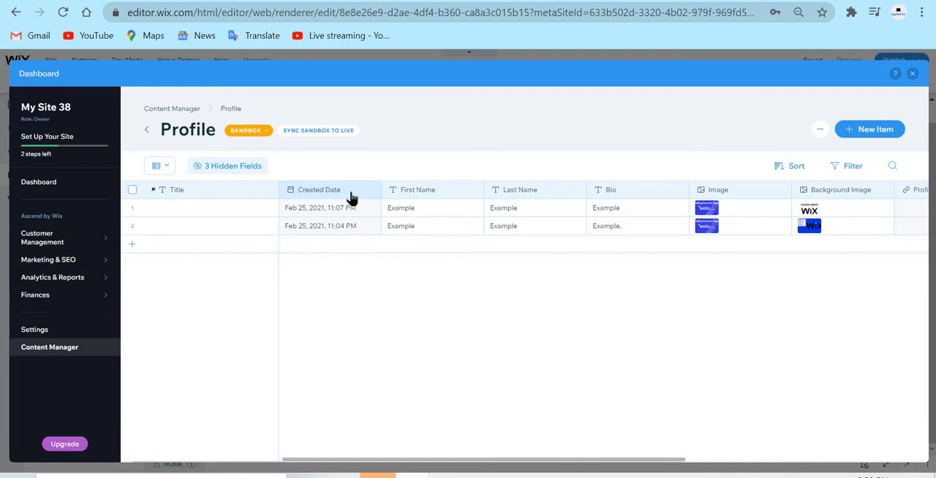
{"action": "left_click", "coordinate": [254, 173]}
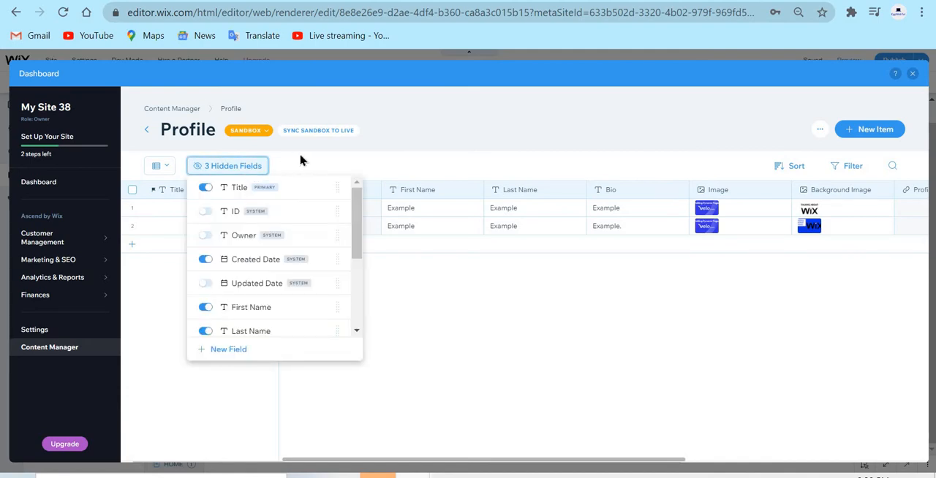
{"action": "left_click", "coordinate": [331, 158]}
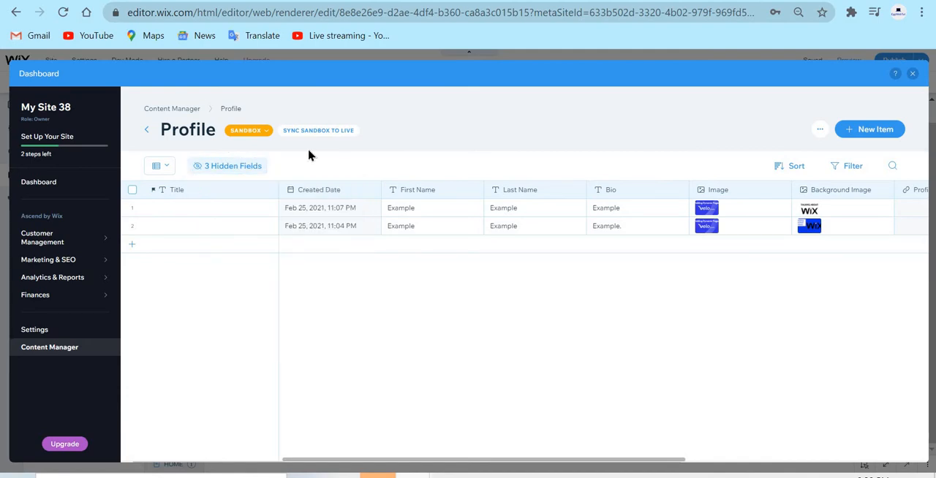
{"action": "left_click", "coordinate": [253, 172]}
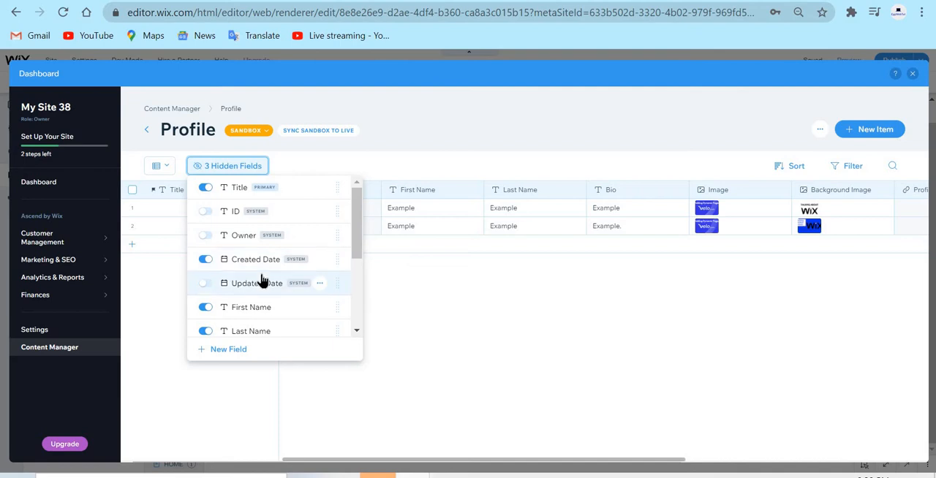
{"action": "left_click", "coordinate": [472, 289]}
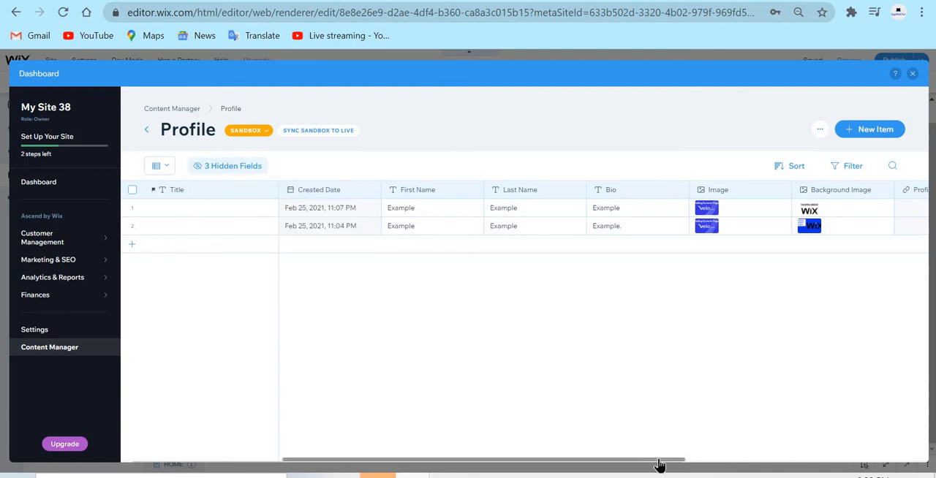
Check the properties of the Created Date field and leave them without making changes.
{"action": "left_click_drag", "start_coordinate": [660, 461], "coordinate": [487, 455]}
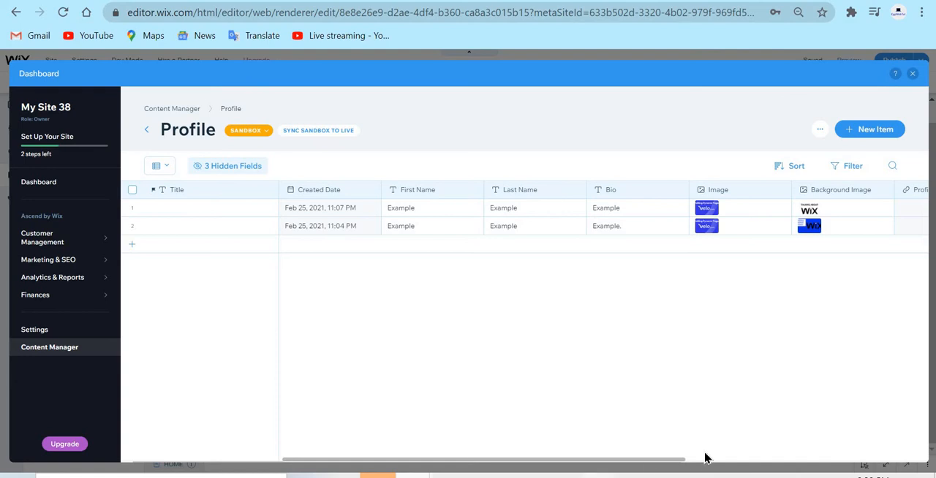
{"action": "left_click_drag", "start_coordinate": [661, 464], "coordinate": [578, 424]}
{"action": "left_click", "coordinate": [359, 198]}
{"action": "left_click", "coordinate": [301, 214]}
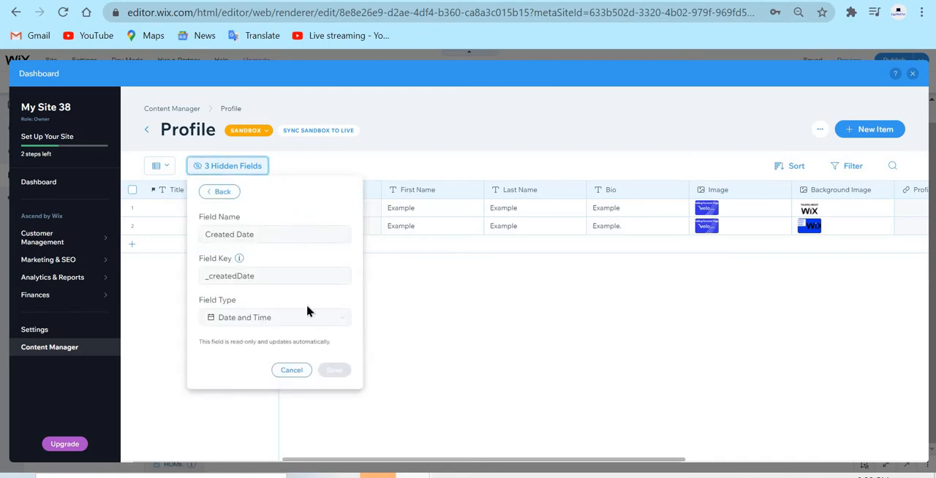
{"action": "left_click", "coordinate": [289, 372]}
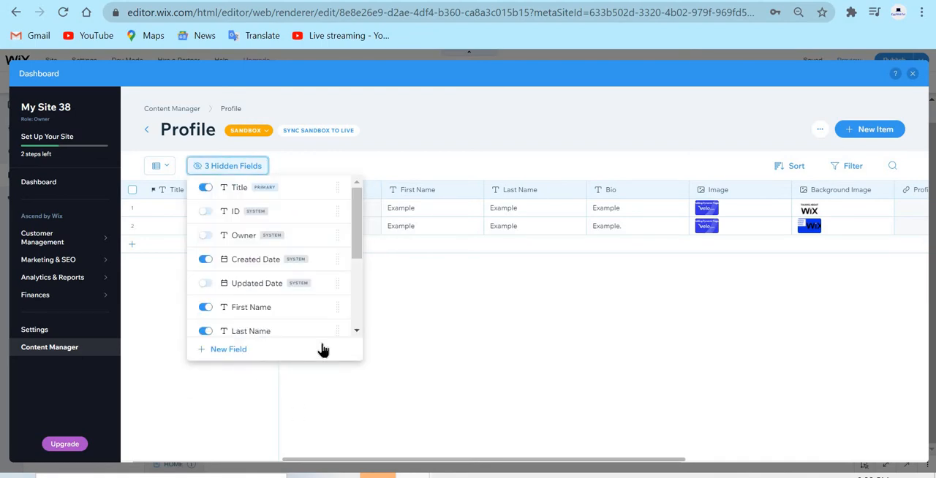
{"action": "left_click", "coordinate": [567, 357]}
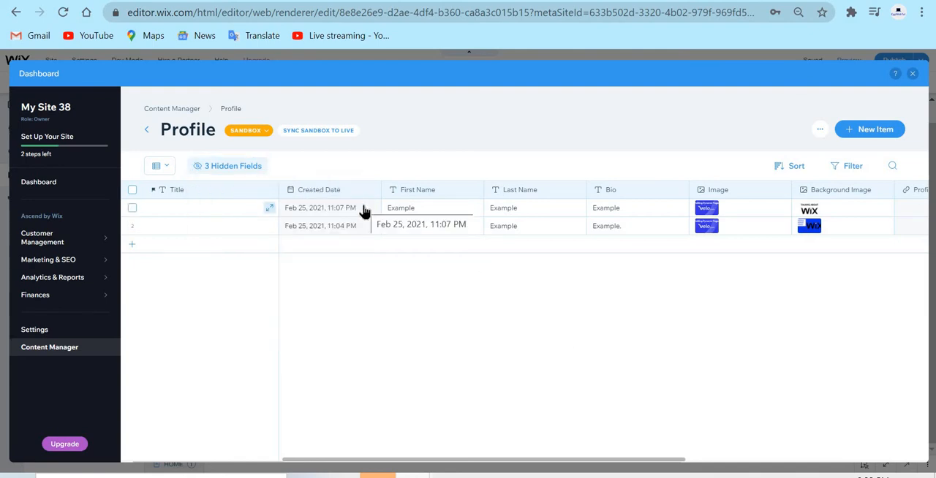
Choose Text as the First Name field's type and save its properties.
{"action": "left_click", "coordinate": [438, 192]}
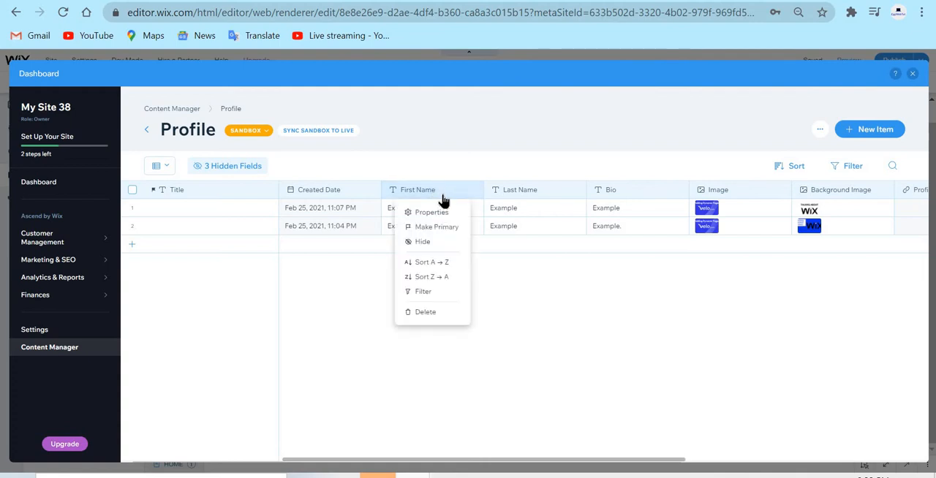
{"action": "left_click", "coordinate": [431, 210]}
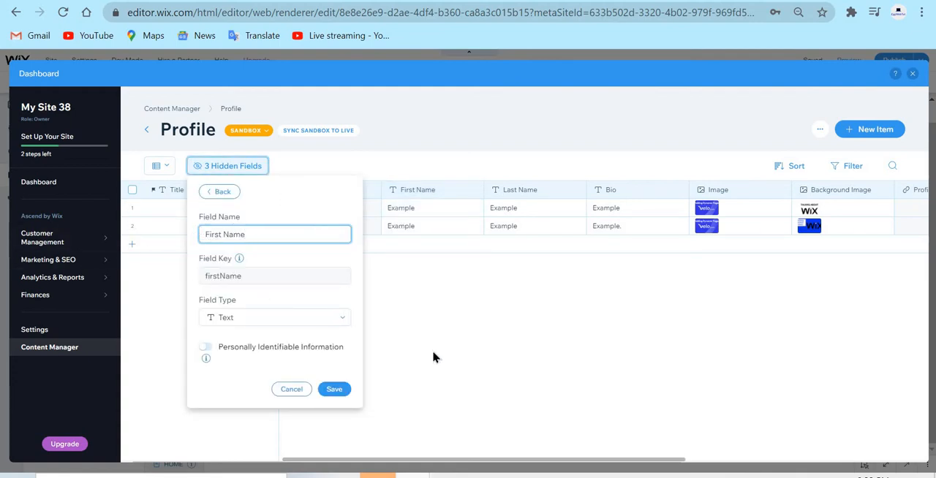
{"action": "left_click", "coordinate": [297, 326]}
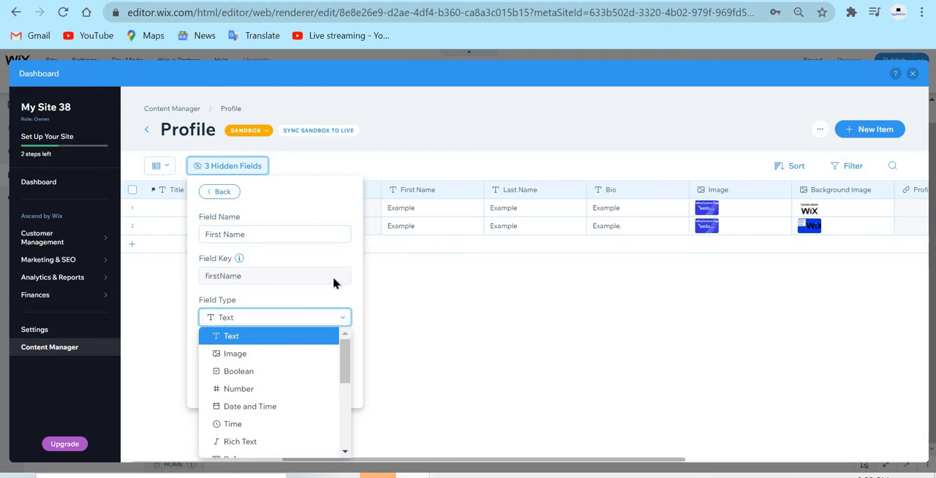
{"action": "left_click", "coordinate": [282, 336]}
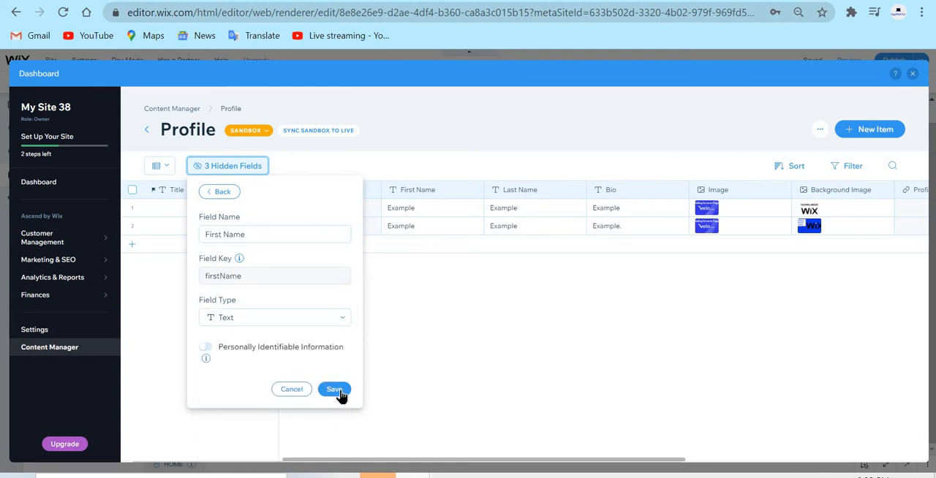
{"action": "left_click", "coordinate": [334, 388]}
{"action": "left_click", "coordinate": [422, 315]}
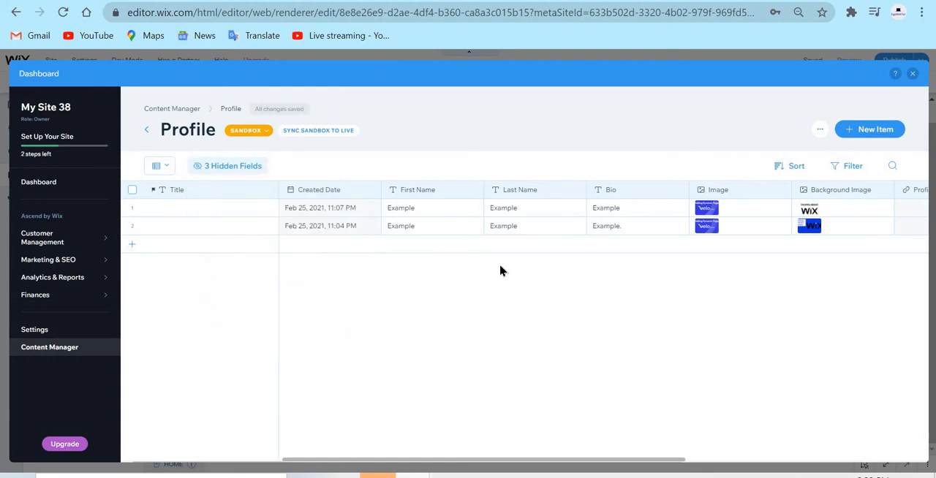
Review the Last Name field's properties and save them with the Text field type.
{"action": "left_click", "coordinate": [508, 192]}
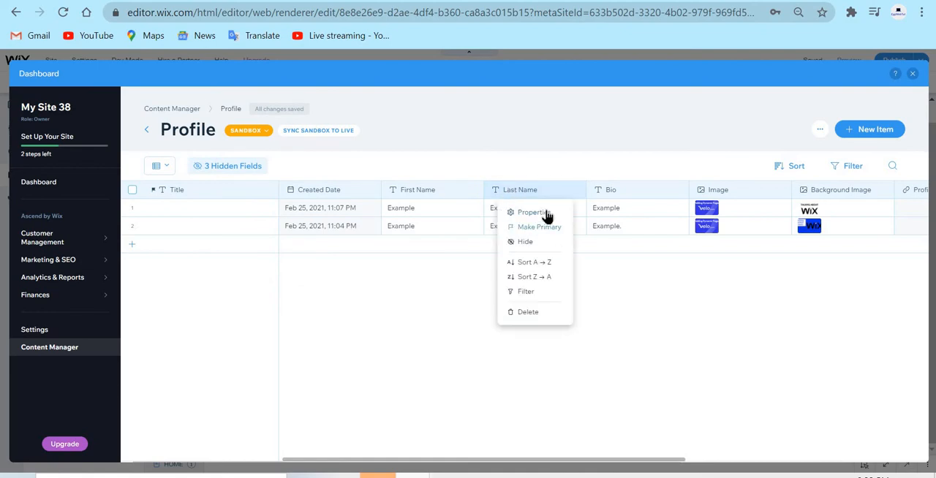
{"action": "left_click", "coordinate": [547, 213]}
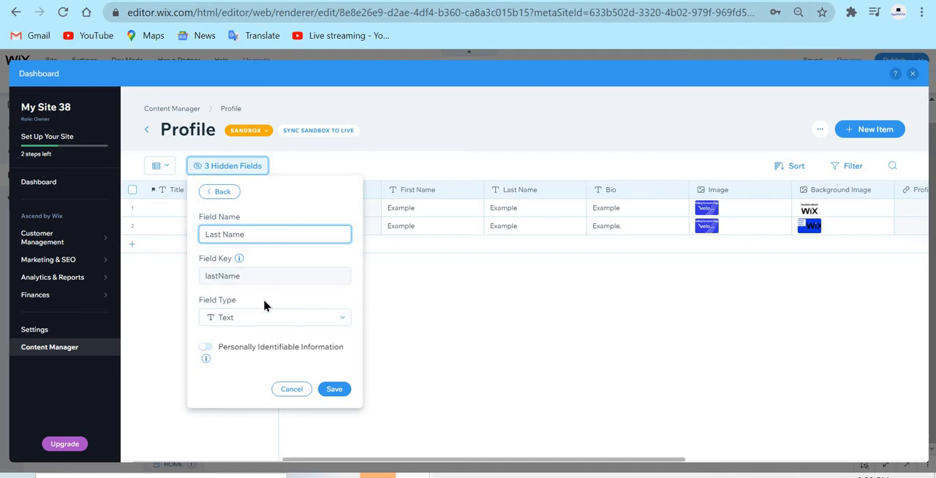
{"action": "left_click", "coordinate": [343, 392]}
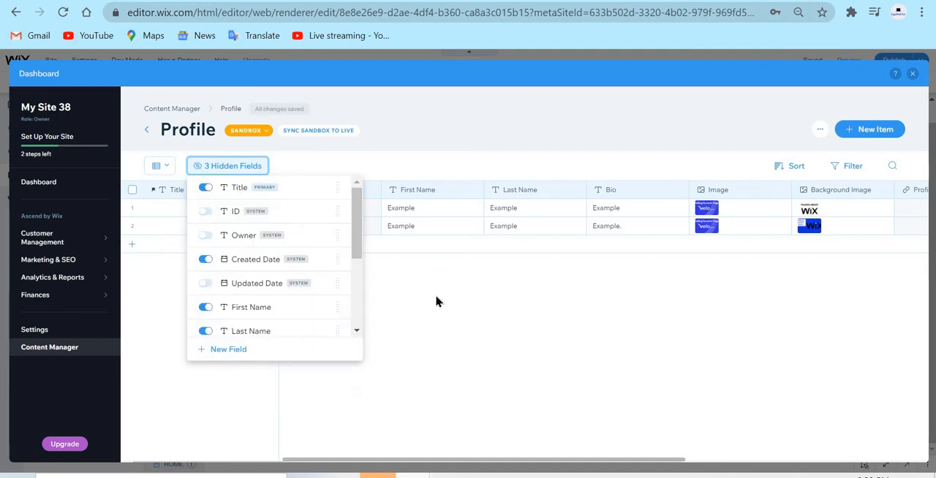
{"action": "left_click", "coordinate": [667, 236]}
Look through the available types for the Bio field, keep Text and save its properties.
{"action": "left_click", "coordinate": [636, 192]}
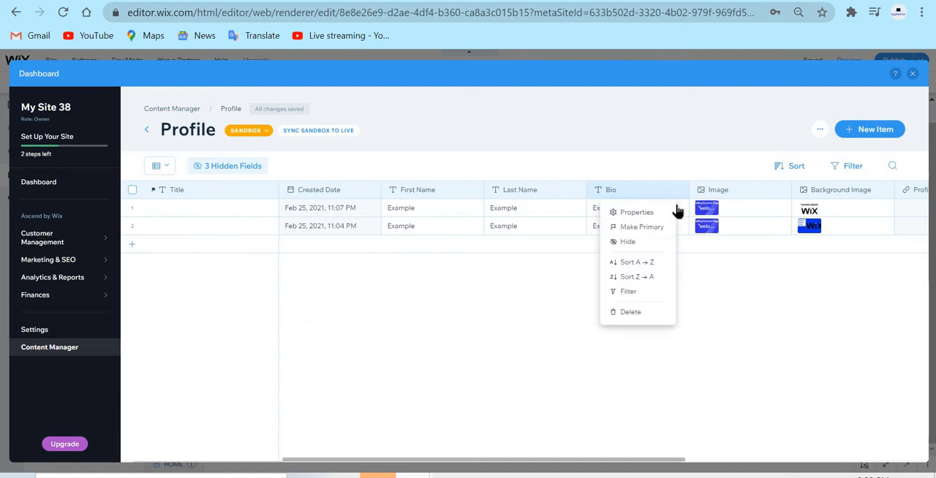
{"action": "left_click", "coordinate": [637, 212]}
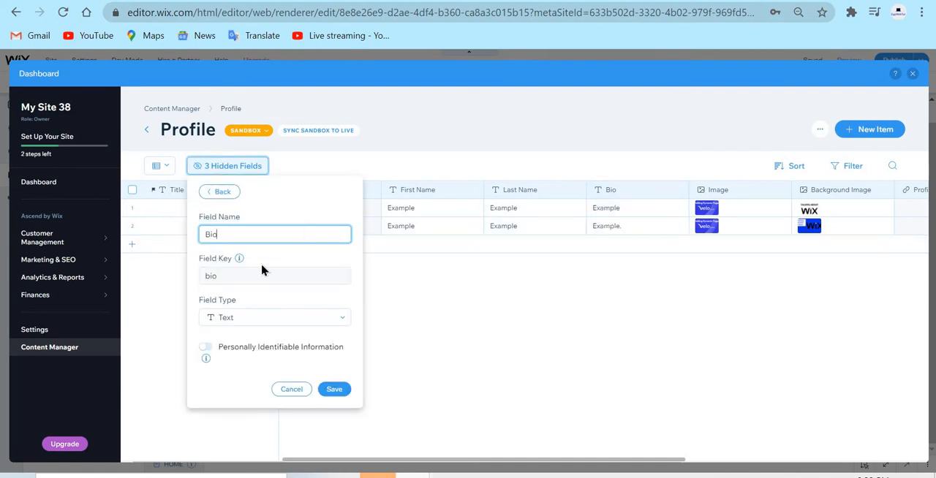
{"action": "left_click", "coordinate": [288, 321]}
{"action": "scroll", "coordinate": [300, 387], "scroll_direction": "down", "scroll_amount": 2}
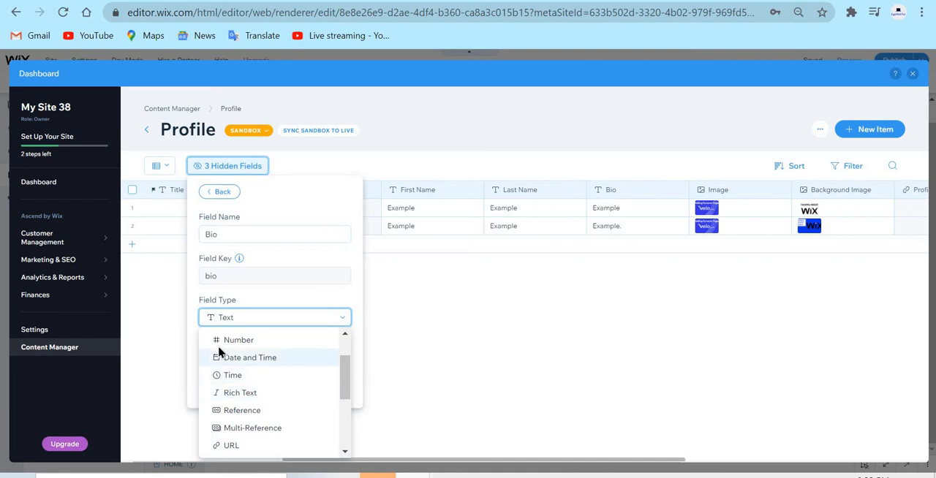
{"action": "left_click", "coordinate": [288, 304]}
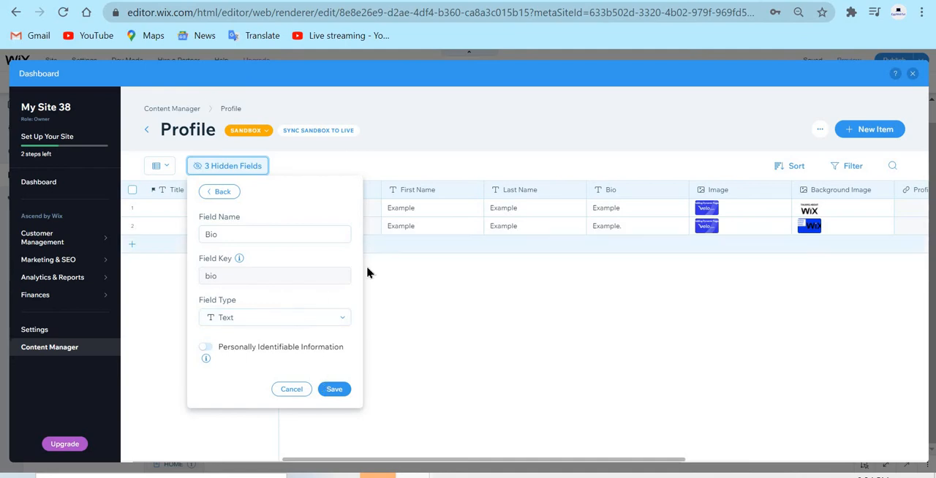
{"action": "left_click", "coordinate": [334, 389]}
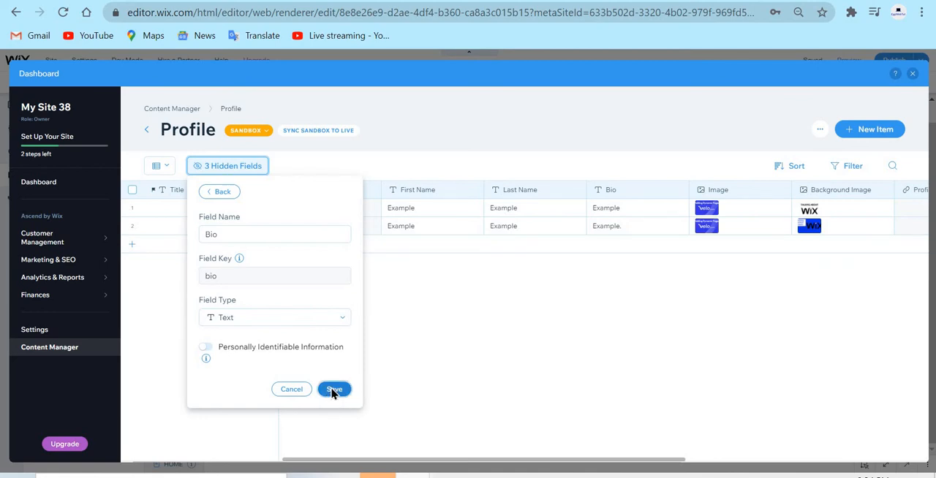
{"action": "left_click", "coordinate": [589, 373]}
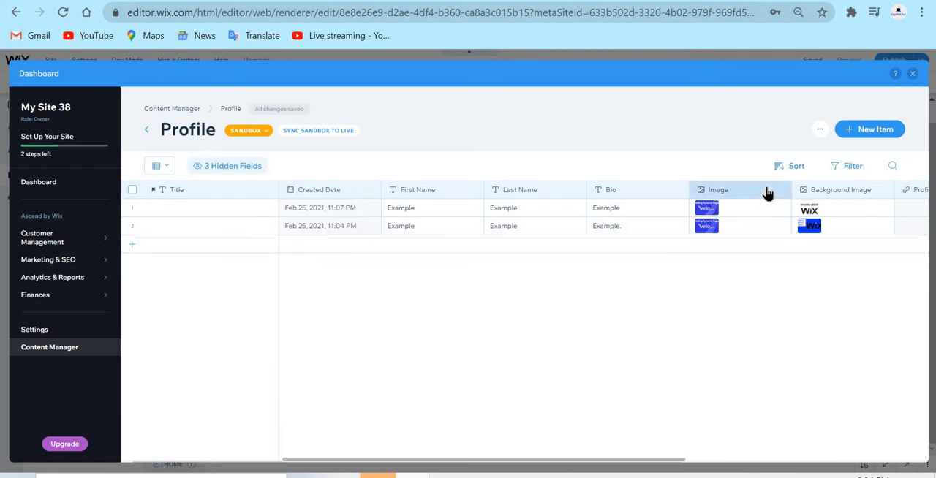
Choose Image as the Image field's type and save its properties.
{"action": "left_click", "coordinate": [769, 192]}
{"action": "left_click", "coordinate": [708, 213]}
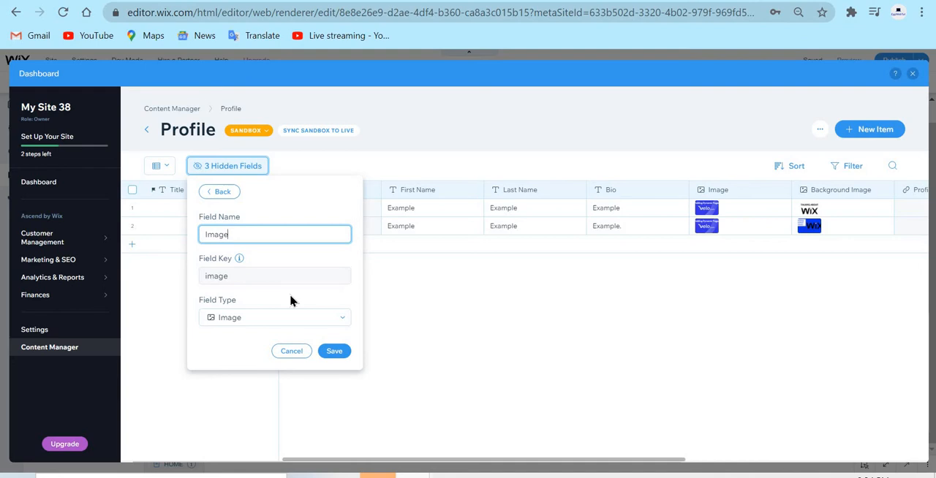
{"action": "left_click", "coordinate": [242, 322]}
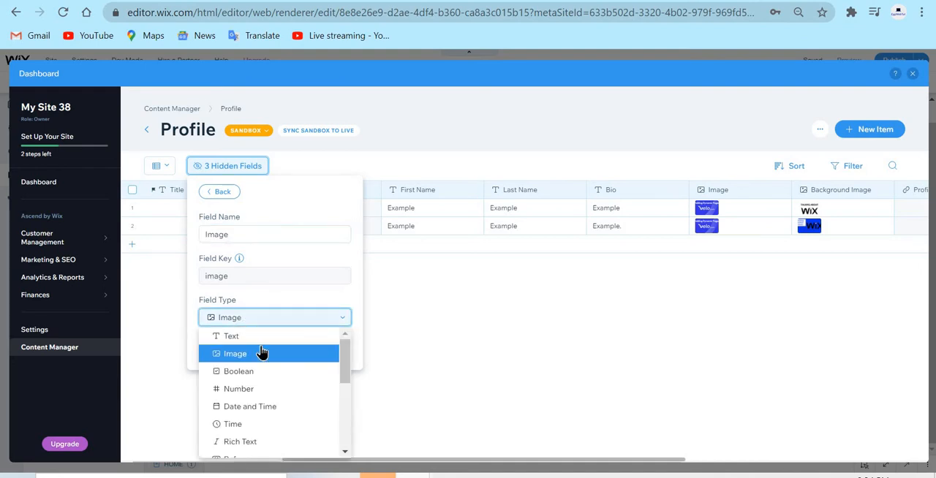
{"action": "left_click", "coordinate": [265, 353]}
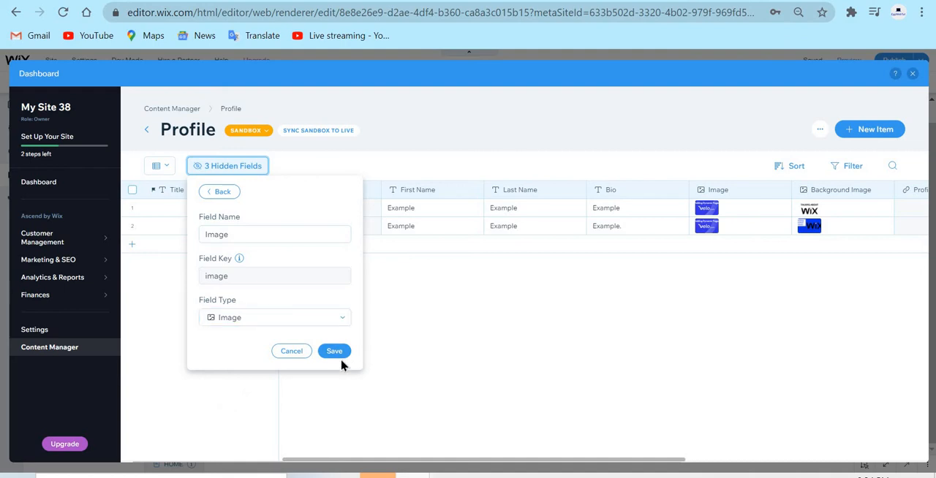
{"action": "left_click", "coordinate": [337, 353]}
{"action": "left_click", "coordinate": [607, 384]}
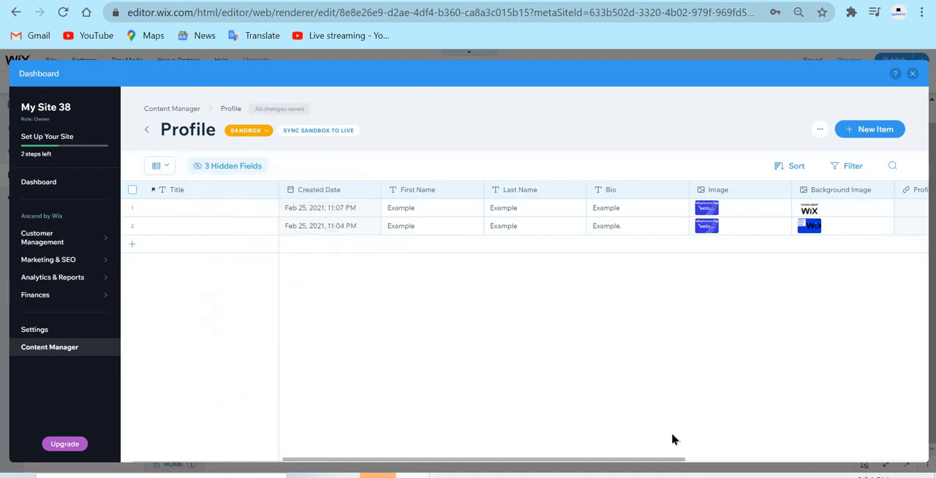
Check the properties of the Profile (Username) and Profile (All) page link fields without changing them.
{"action": "left_click_drag", "start_coordinate": [665, 460], "coordinate": [731, 457]}
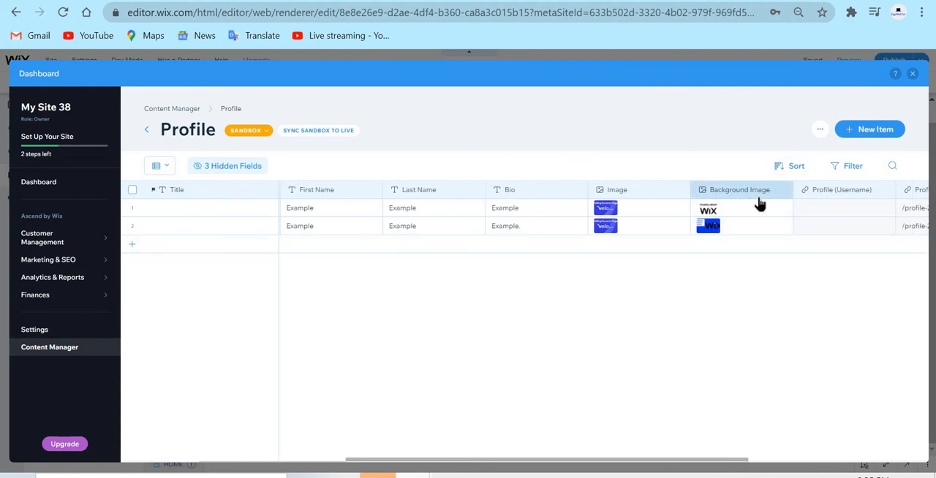
{"action": "left_click_drag", "start_coordinate": [758, 202], "coordinate": [677, 410]}
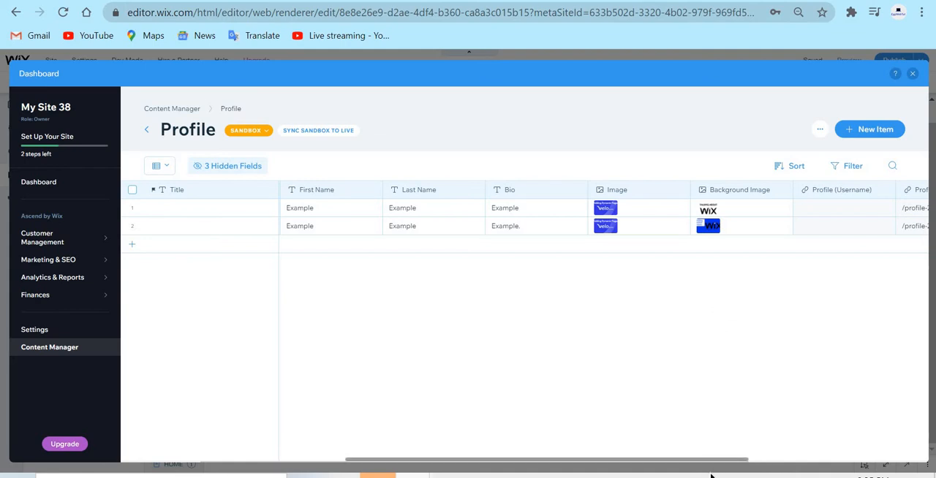
{"action": "left_click_drag", "start_coordinate": [727, 461], "coordinate": [902, 441]}
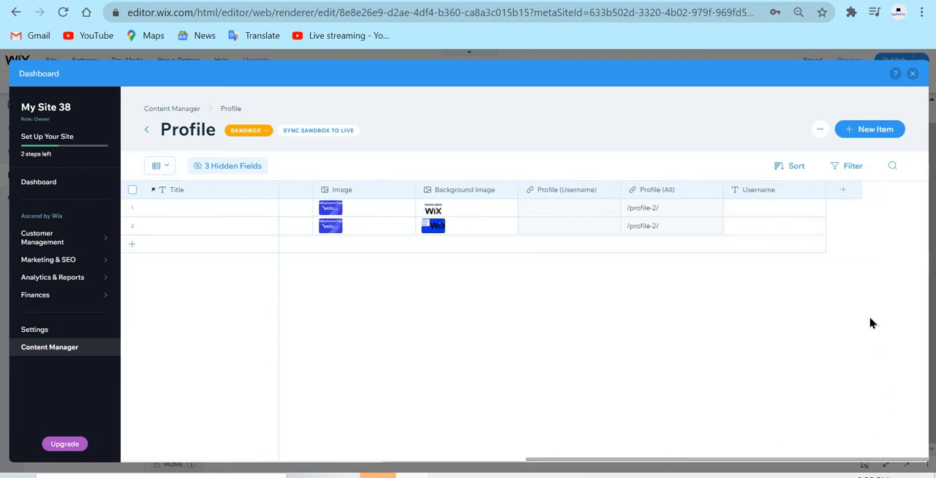
{"action": "left_click", "coordinate": [591, 193]}
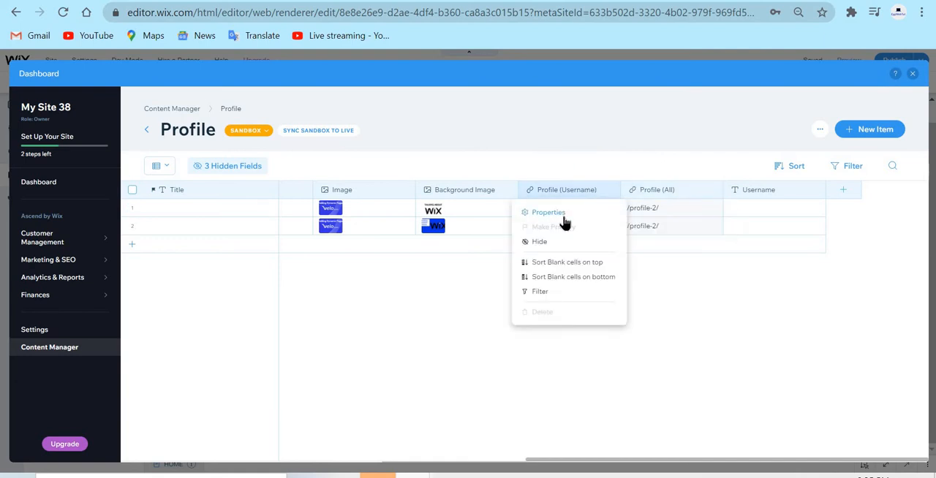
{"action": "left_click", "coordinate": [556, 212]}
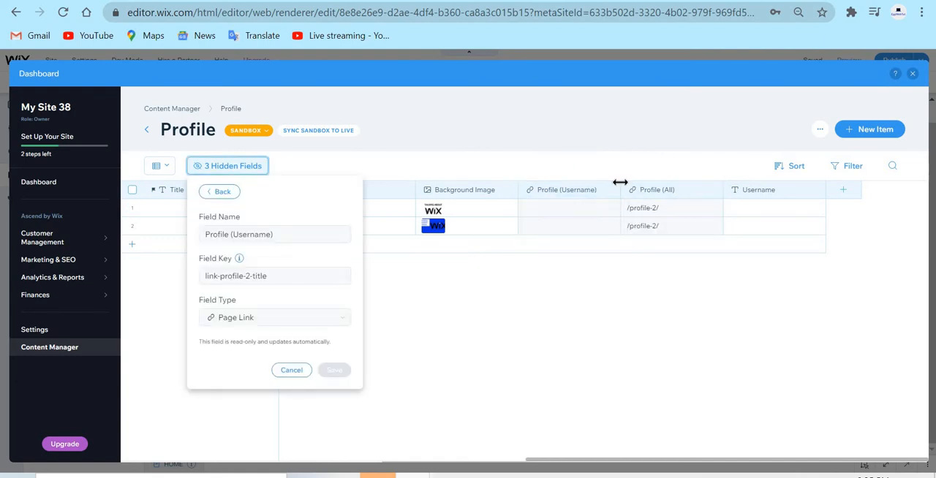
{"action": "left_click", "coordinate": [658, 193]}
{"action": "left_click", "coordinate": [662, 212]}
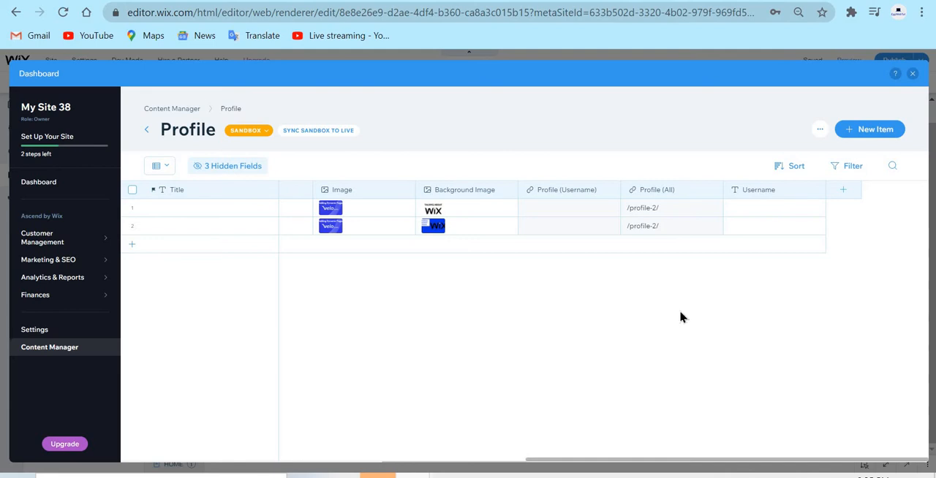
Review the Username field's key and type options, keep Text and save its properties.
{"action": "left_click", "coordinate": [775, 194]}
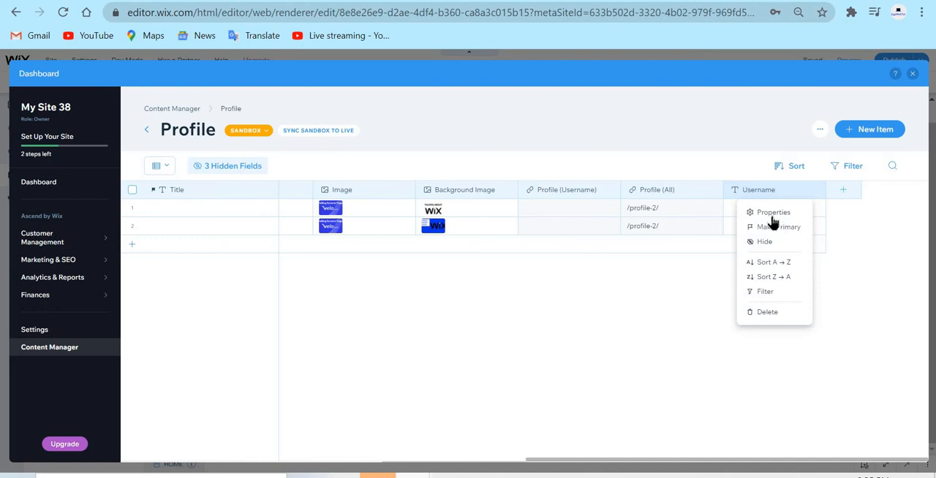
{"action": "left_click", "coordinate": [789, 213]}
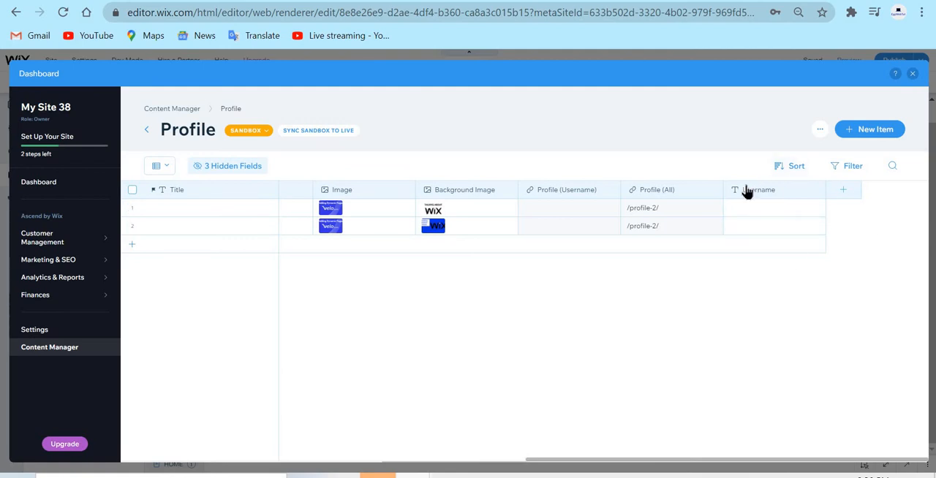
{"action": "left_click", "coordinate": [746, 192]}
{"action": "left_click", "coordinate": [773, 214]}
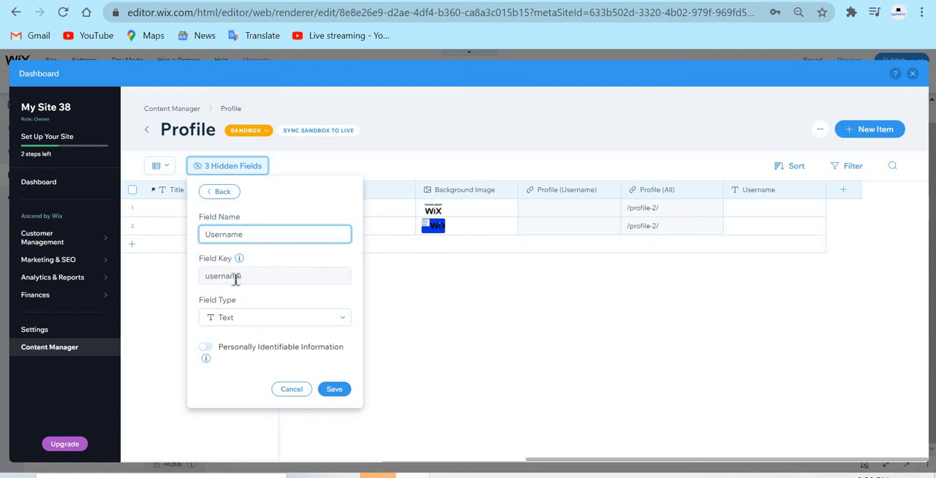
{"action": "left_click", "coordinate": [251, 275]}
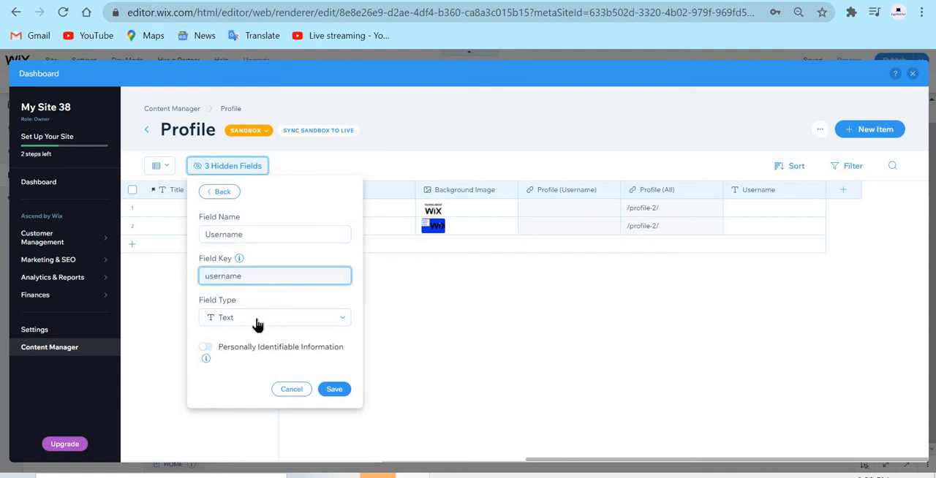
{"action": "left_click", "coordinate": [257, 324]}
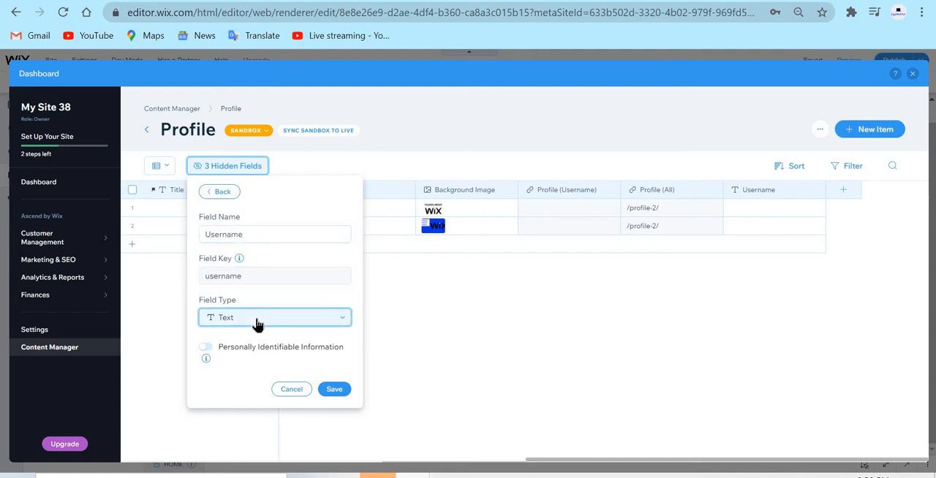
{"action": "left_click", "coordinate": [292, 313]}
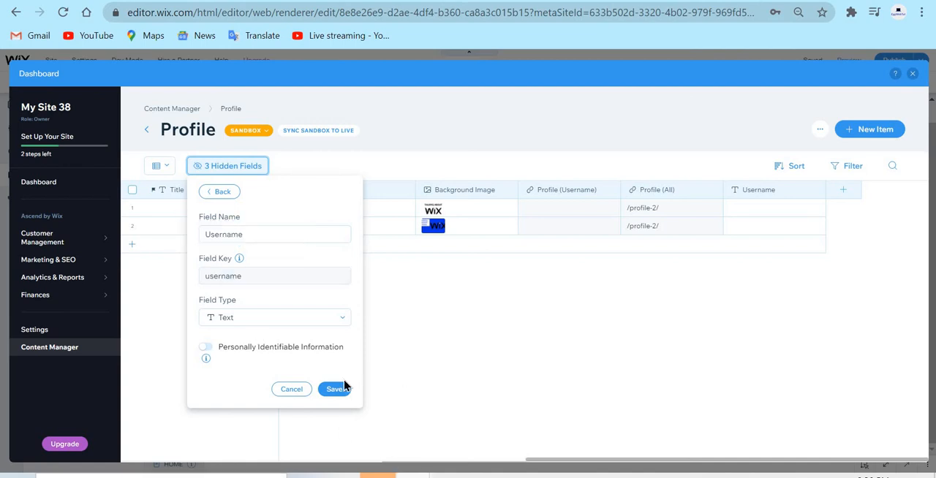
{"action": "left_click", "coordinate": [335, 389]}
{"action": "left_click", "coordinate": [663, 307]}
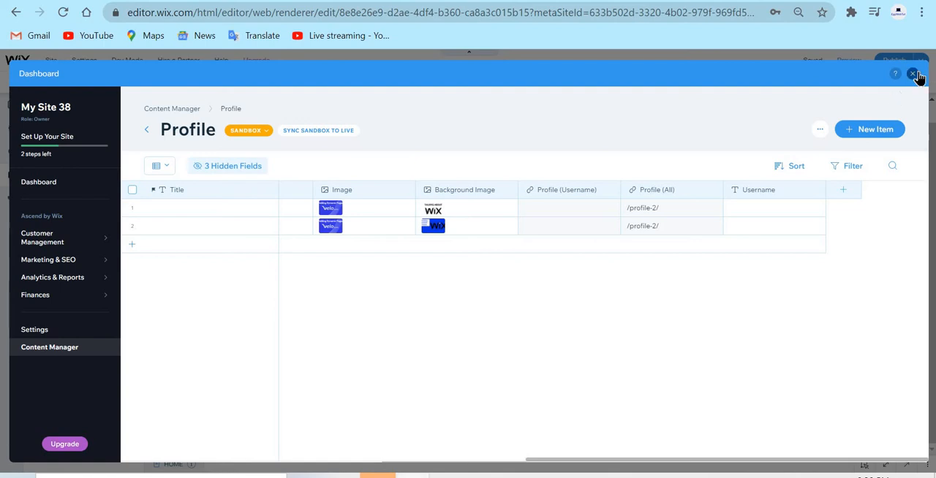
Close the Profile collection, return to the editor and start adding dynamic pages to the site.
{"action": "left_click", "coordinate": [913, 74]}
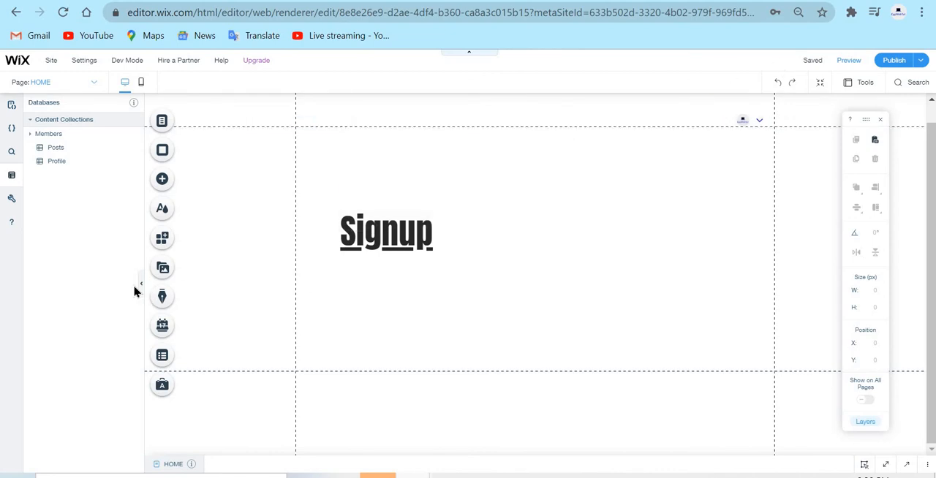
{"action": "left_click", "coordinate": [142, 288]}
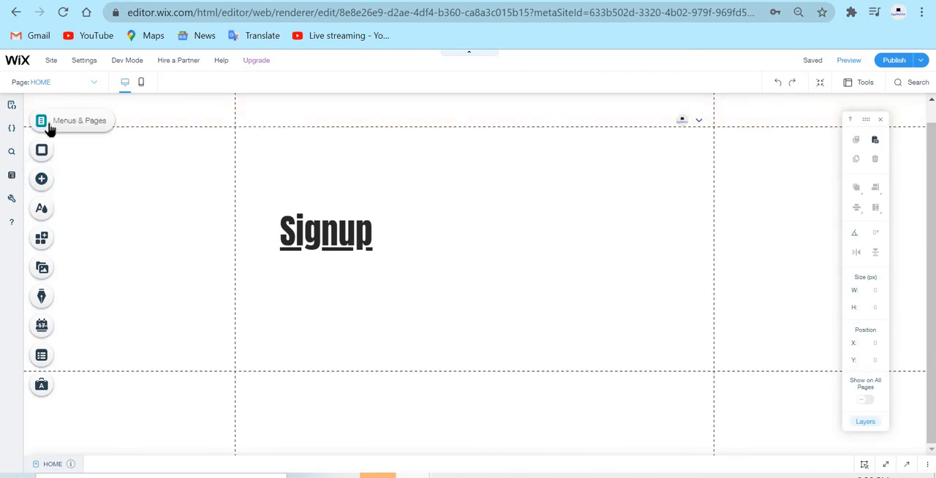
{"action": "left_click", "coordinate": [48, 126]}
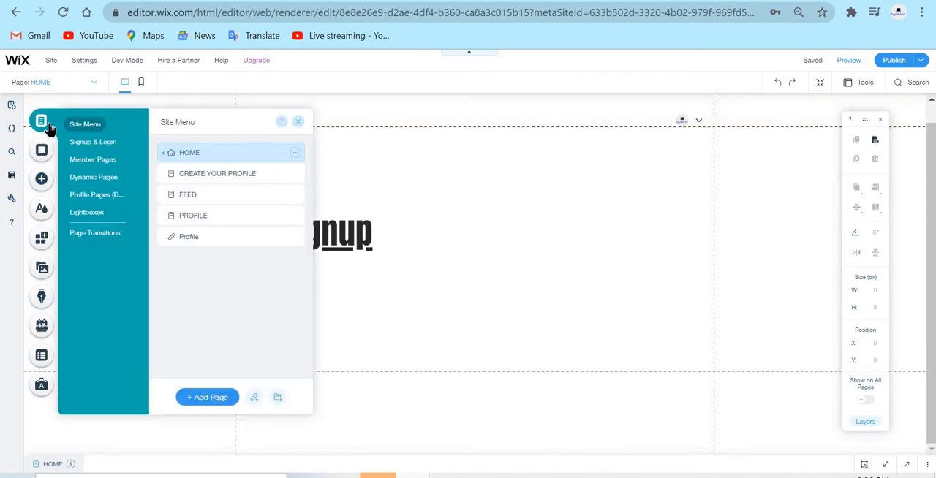
{"action": "left_click", "coordinate": [110, 180]}
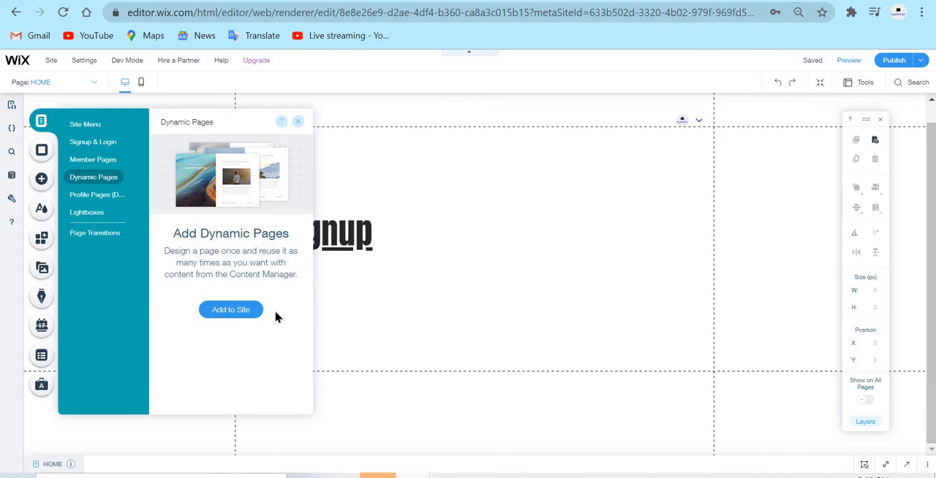
{"action": "left_click", "coordinate": [251, 313]}
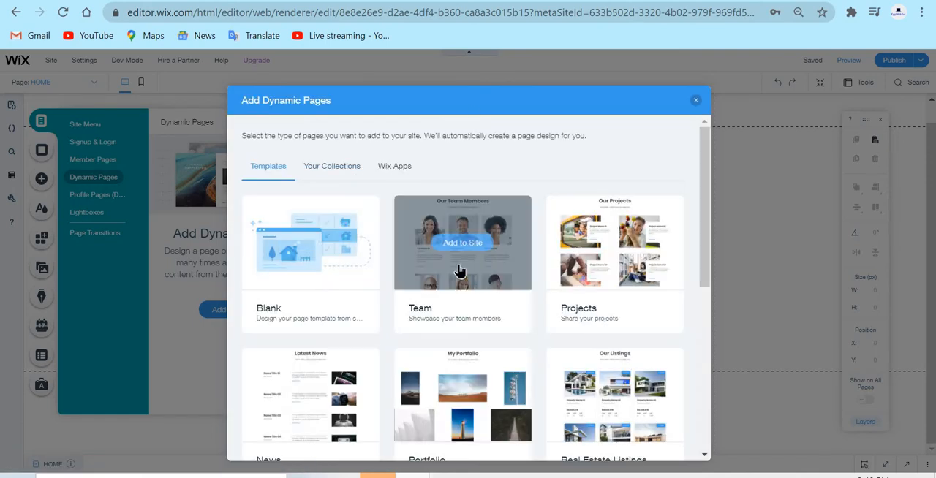
Browse the dynamic page templates, the site's own collections and the Wix Apps collections.
{"action": "scroll", "coordinate": [468, 254], "scroll_direction": "down", "scroll_amount": 3}
{"action": "scroll", "coordinate": [468, 253], "scroll_direction": "down", "scroll_amount": 3}
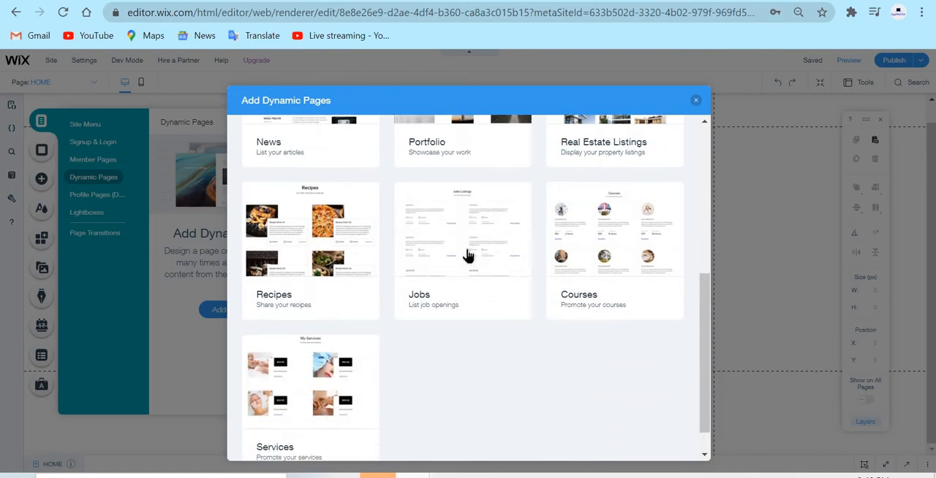
{"action": "scroll", "coordinate": [494, 304], "scroll_direction": "up", "scroll_amount": 1}
{"action": "scroll", "coordinate": [500, 320], "scroll_direction": "down", "scroll_amount": 1}
{"action": "scroll", "coordinate": [499, 320], "scroll_direction": "up", "scroll_amount": 5}
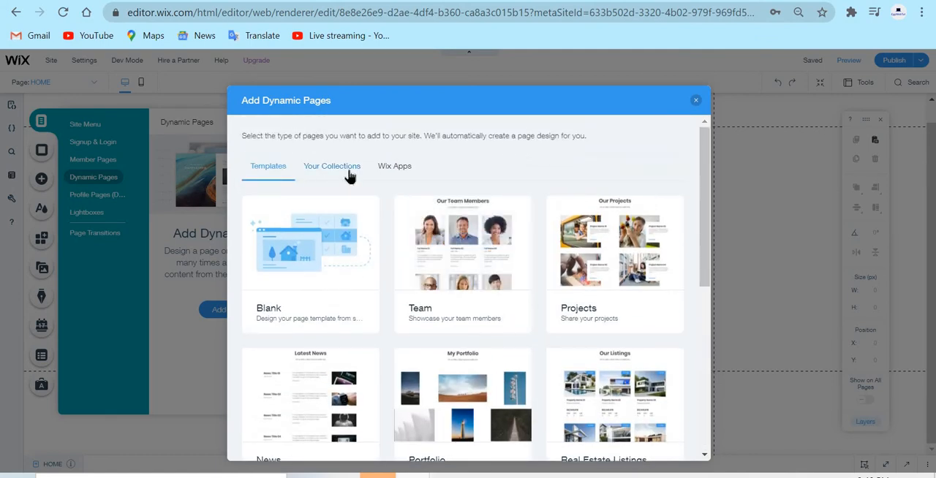
{"action": "left_click", "coordinate": [350, 174]}
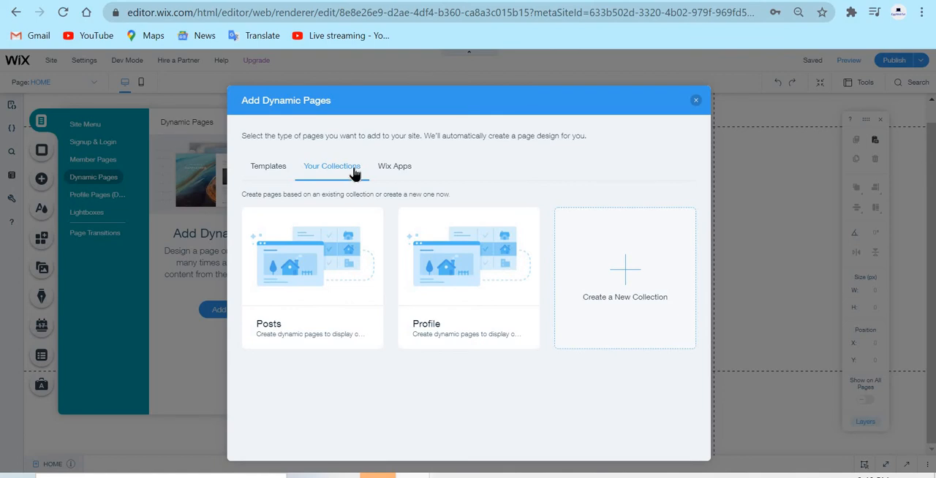
{"action": "left_click", "coordinate": [408, 175]}
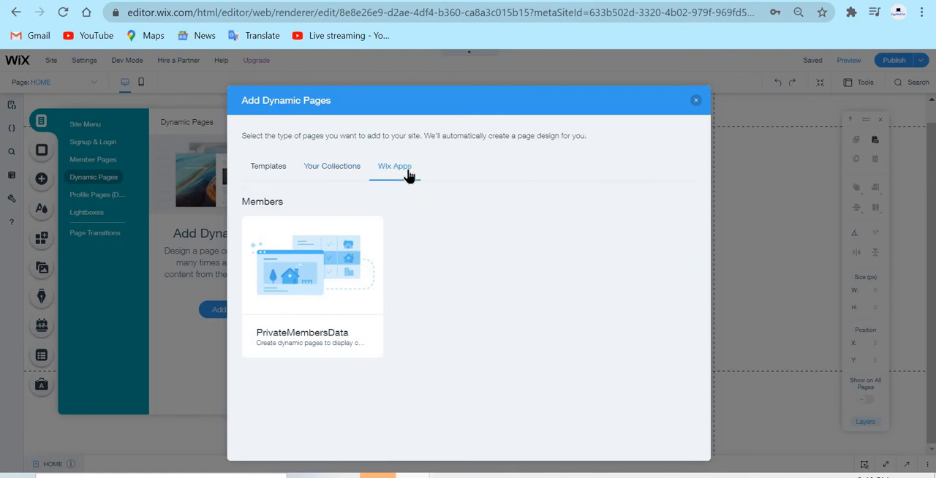
Compare the template and collection options for dynamic pages, and add dynamic pages based on the Profile collection to the site.
{"action": "left_click", "coordinate": [316, 178]}
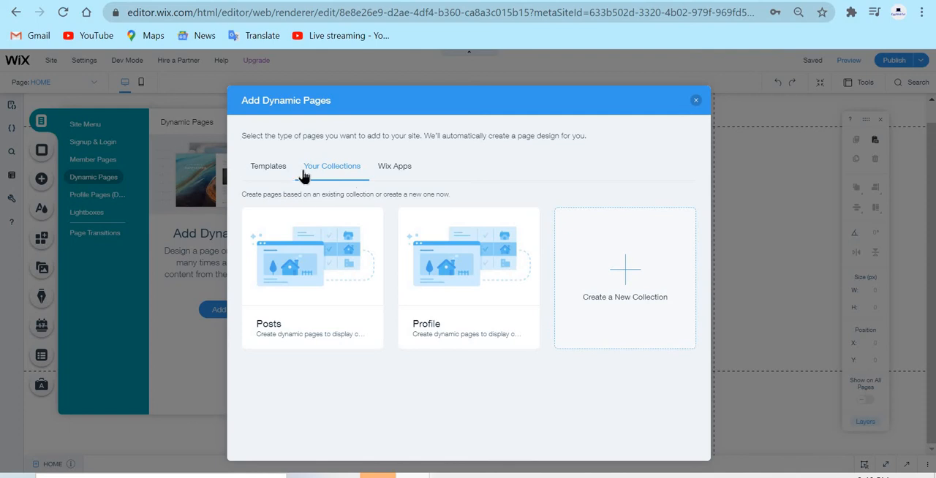
{"action": "double_click", "coordinate": [251, 181]}
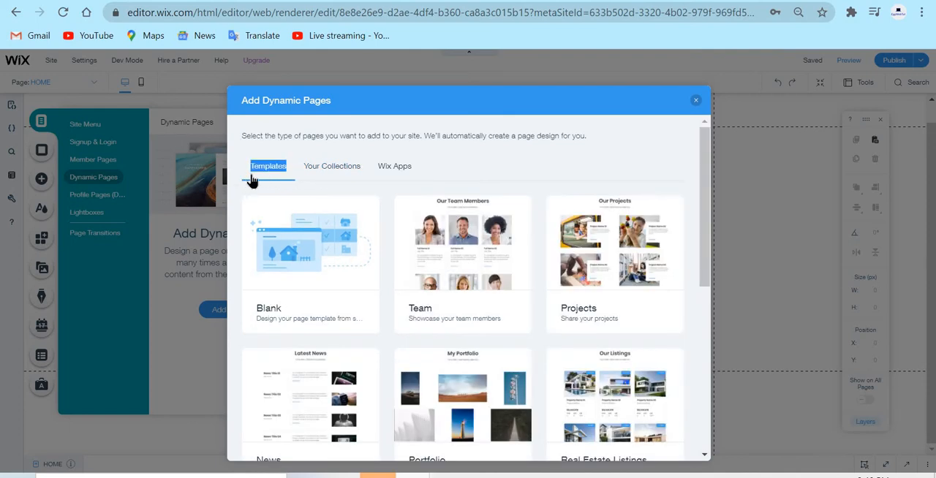
{"action": "left_click", "coordinate": [530, 161]}
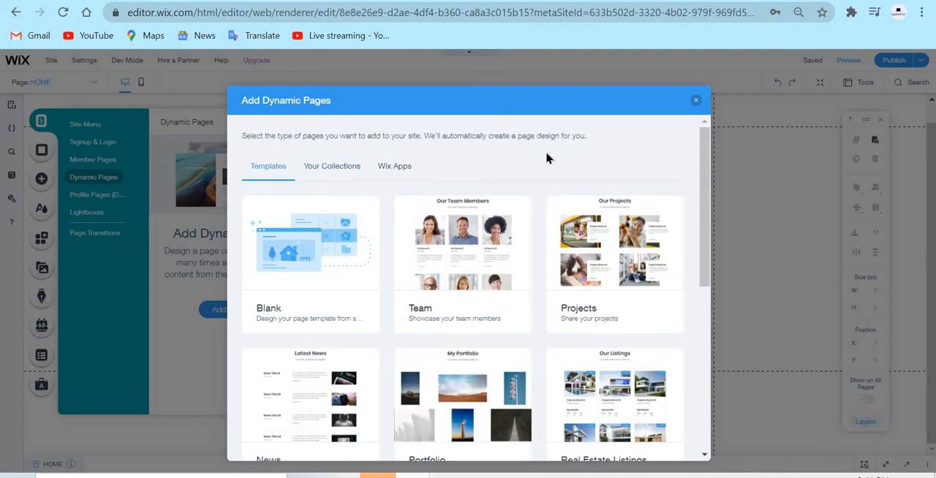
{"action": "left_click", "coordinate": [337, 179]}
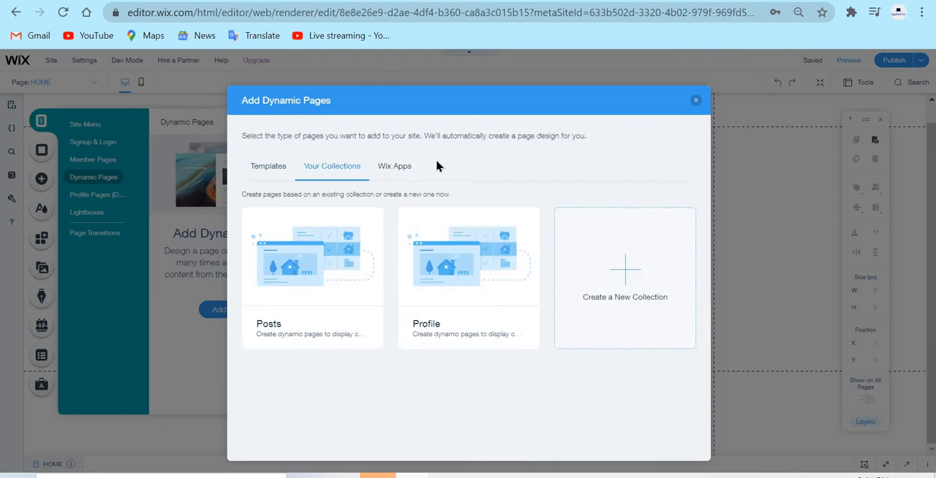
{"action": "left_click", "coordinate": [278, 166]}
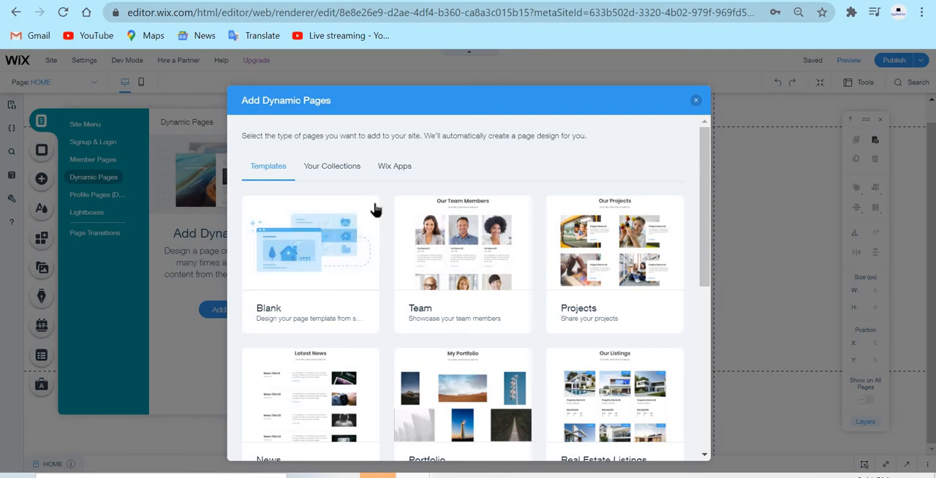
{"action": "left_click", "coordinate": [341, 177]}
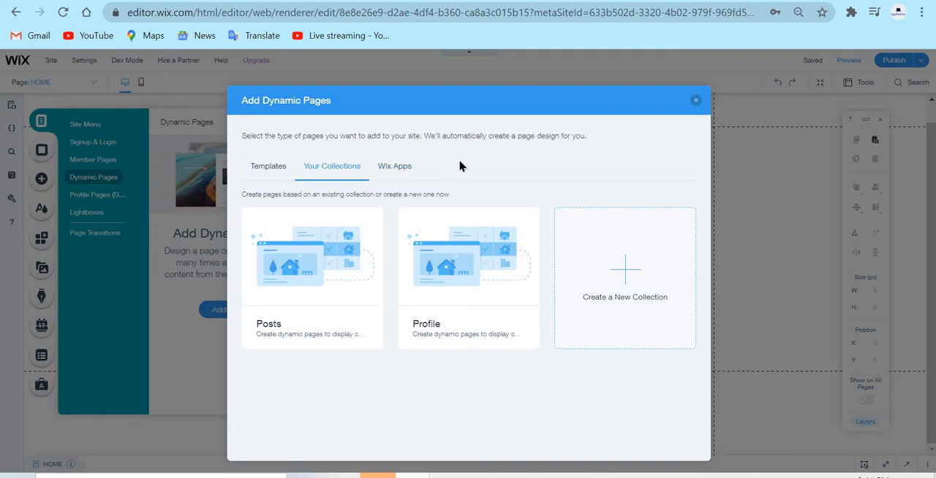
{"action": "mouse_move", "coordinate": [485, 256]}
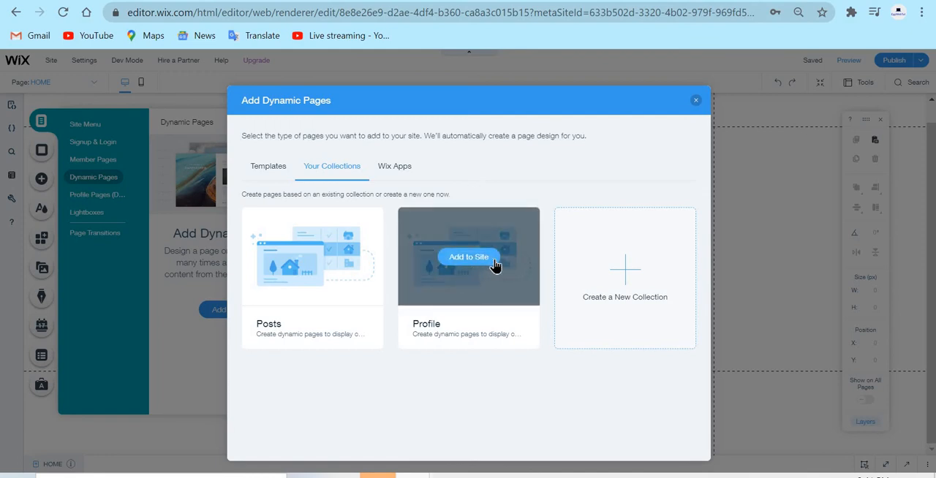
{"action": "left_click", "coordinate": [495, 265]}
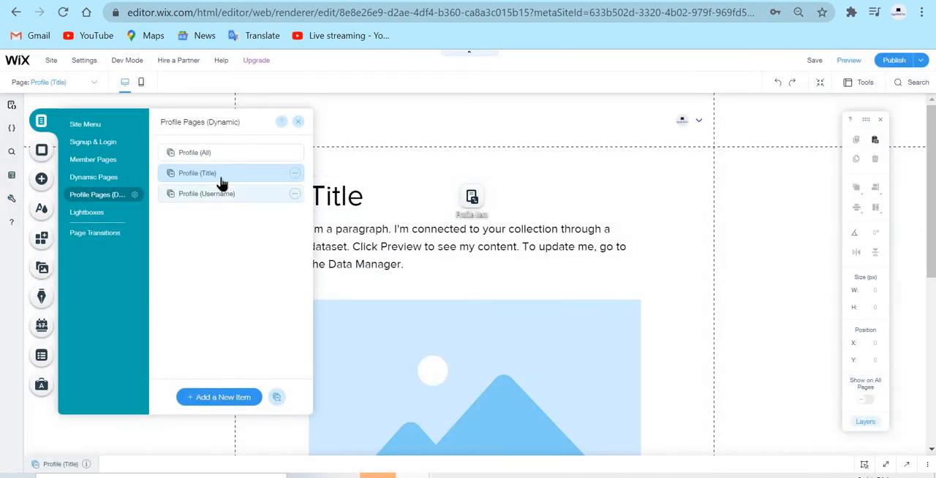
Review the layouts of the Profile (All), Profile (Title) and Profile (Username) dynamic pages.
{"action": "left_click", "coordinate": [208, 154]}
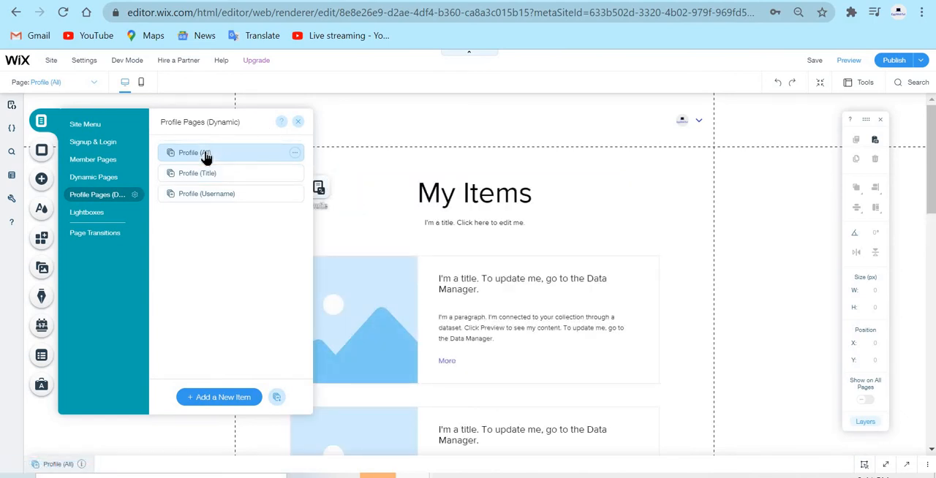
{"action": "left_click", "coordinate": [253, 173]}
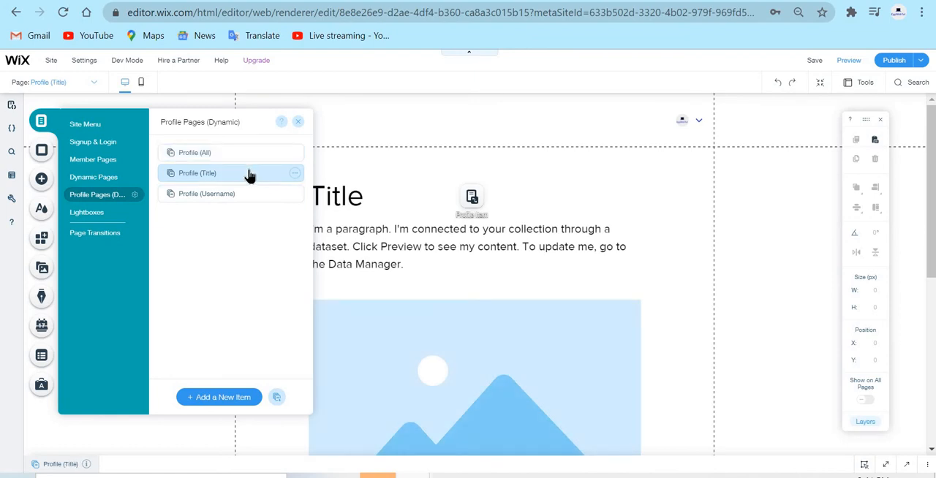
{"action": "left_click", "coordinate": [278, 199]}
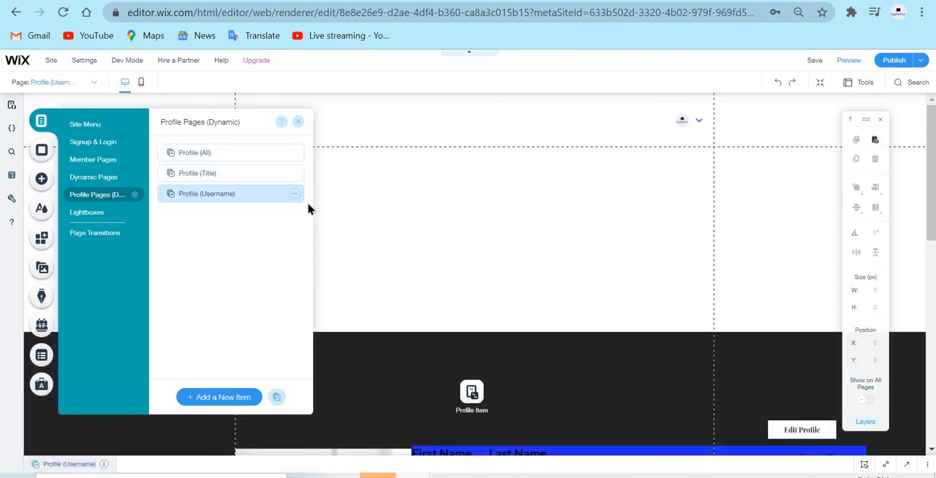
{"action": "scroll", "coordinate": [381, 237], "scroll_direction": "down", "scroll_amount": 2}
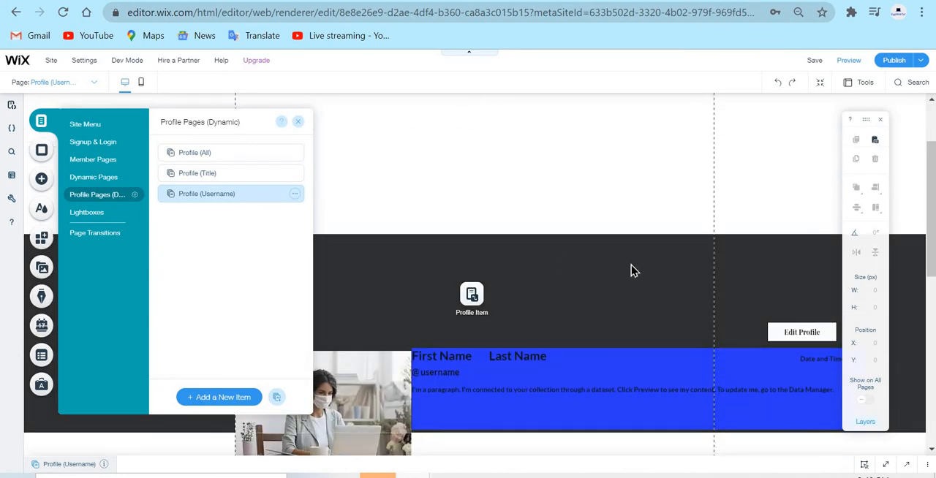
{"action": "scroll", "coordinate": [633, 271], "scroll_direction": "down", "scroll_amount": 2}
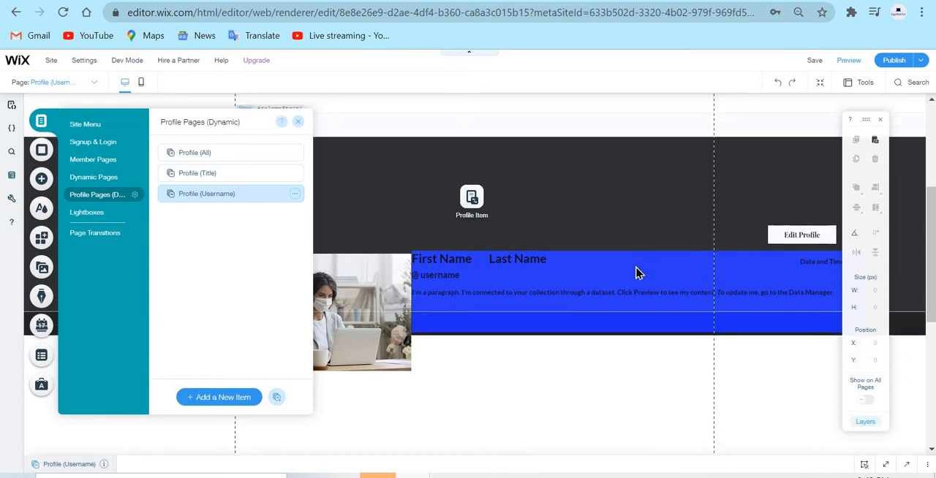
{"action": "scroll", "coordinate": [658, 274], "scroll_direction": "up", "scroll_amount": 3}
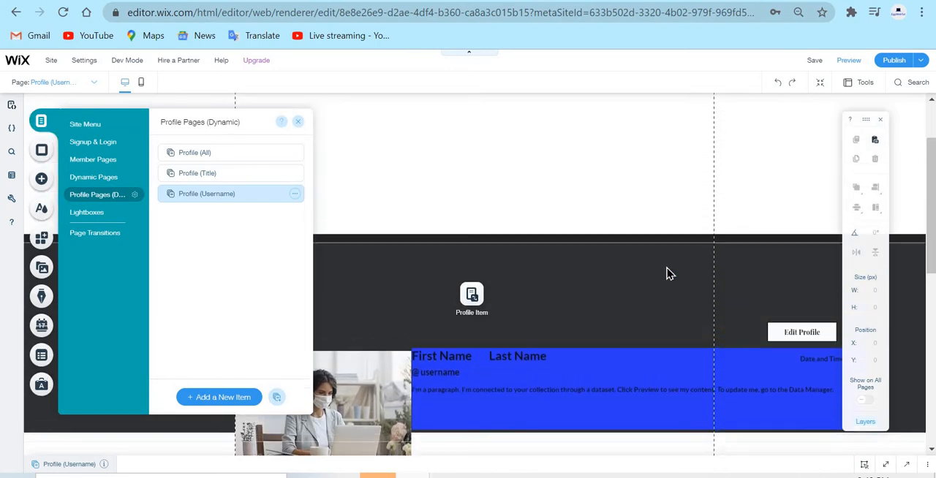
{"action": "scroll", "coordinate": [667, 274], "scroll_direction": "up", "scroll_amount": 2}
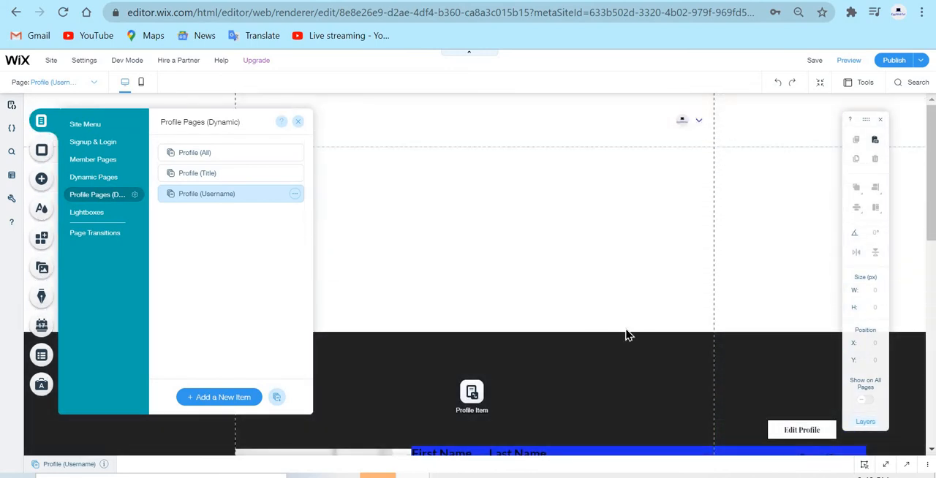
{"action": "left_click", "coordinate": [561, 363]}
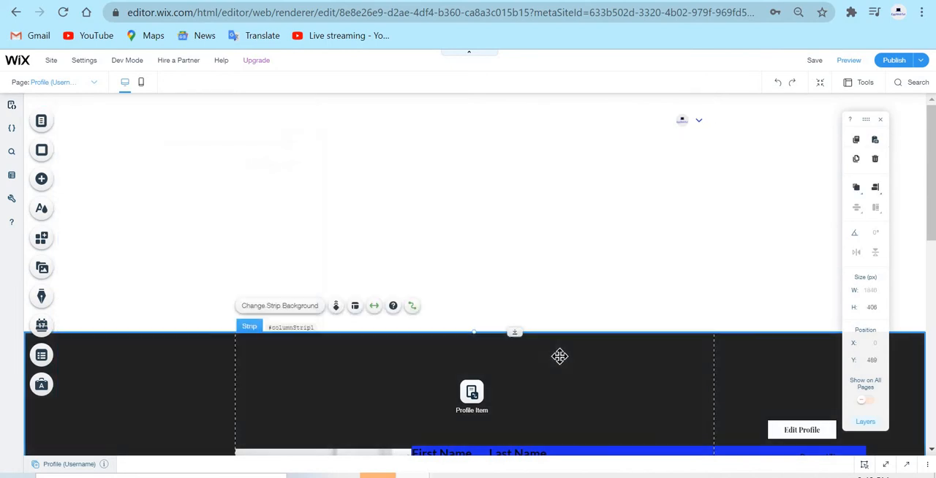
Switch to the Profile (Title) dynamic page through page management and close the page list.
{"action": "left_click", "coordinate": [52, 82]}
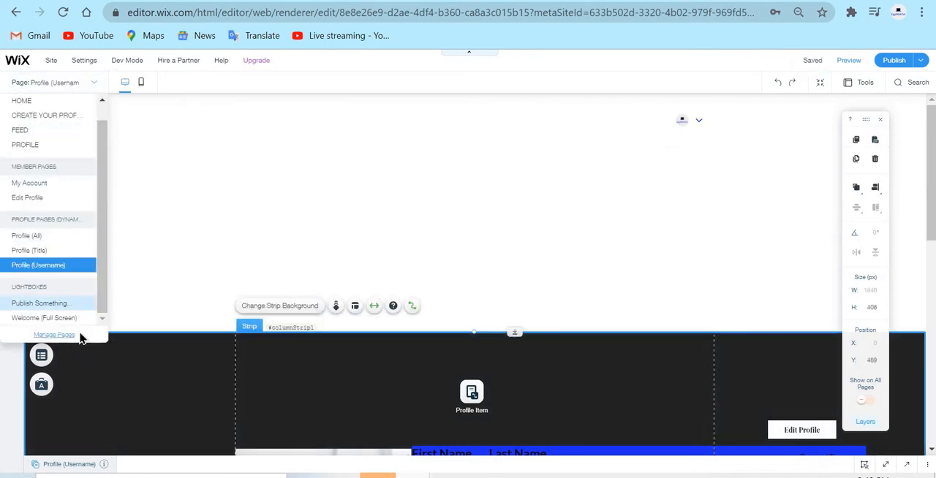
{"action": "left_click", "coordinate": [64, 335]}
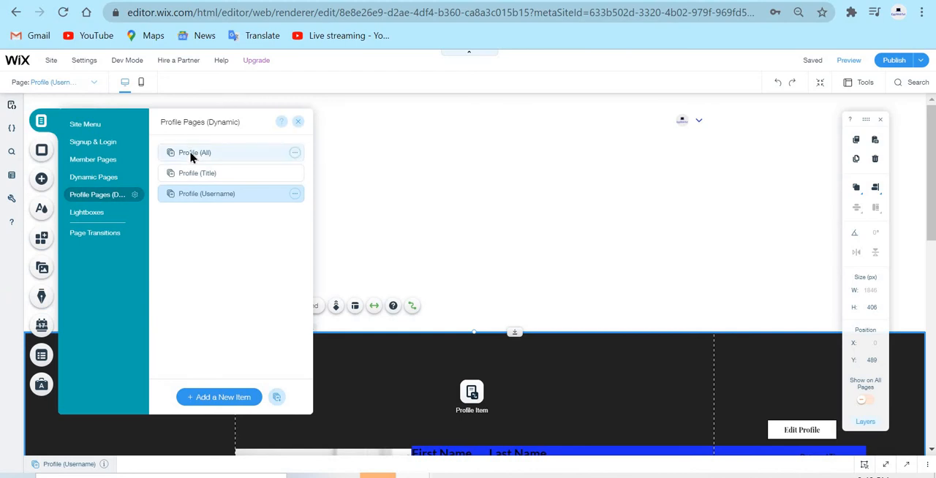
{"action": "left_click", "coordinate": [231, 176]}
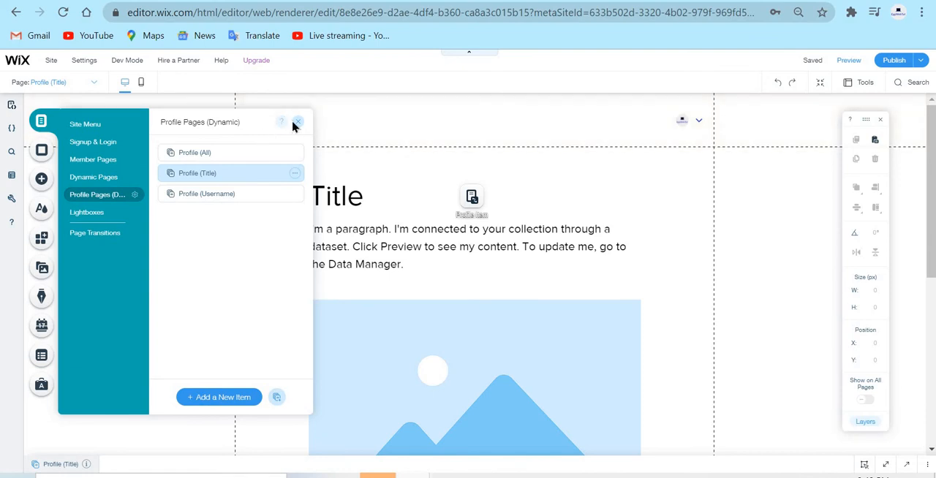
{"action": "left_click", "coordinate": [308, 139]}
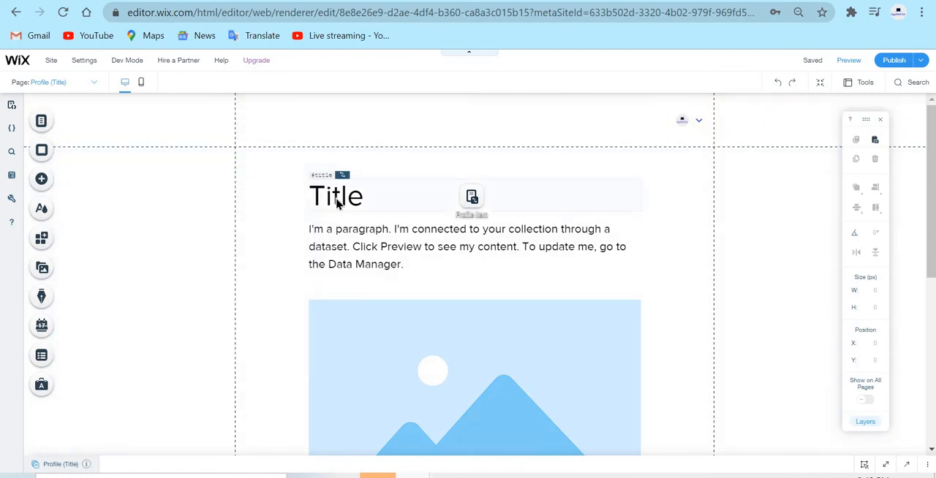
Delete the title, paragraph and image from the Profile (Title) page, and move the Profile Item dataset outside the content area.
{"action": "left_click", "coordinate": [347, 198]}
{"action": "key", "text": "Delete"}
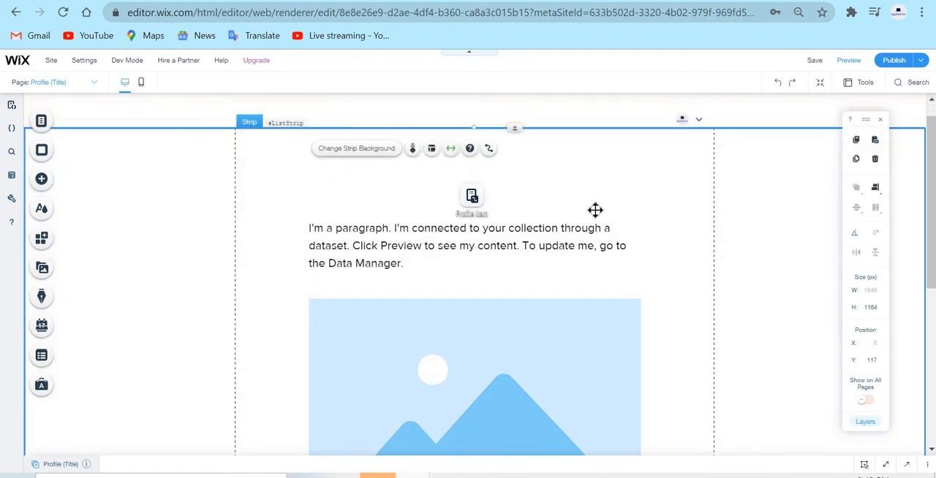
{"action": "scroll", "coordinate": [542, 201], "scroll_direction": "down", "scroll_amount": 3}
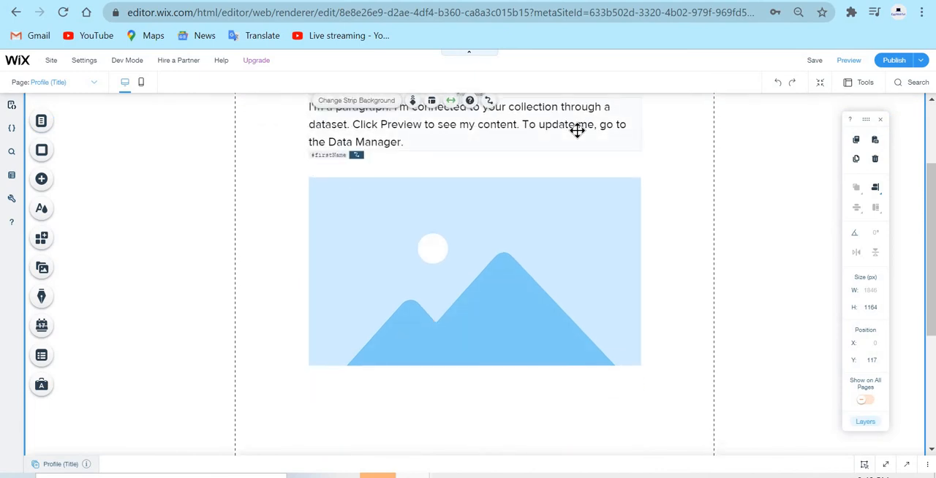
{"action": "left_click", "coordinate": [577, 130]}
{"action": "key", "text": "Delete"}
{"action": "left_click", "coordinate": [503, 327]}
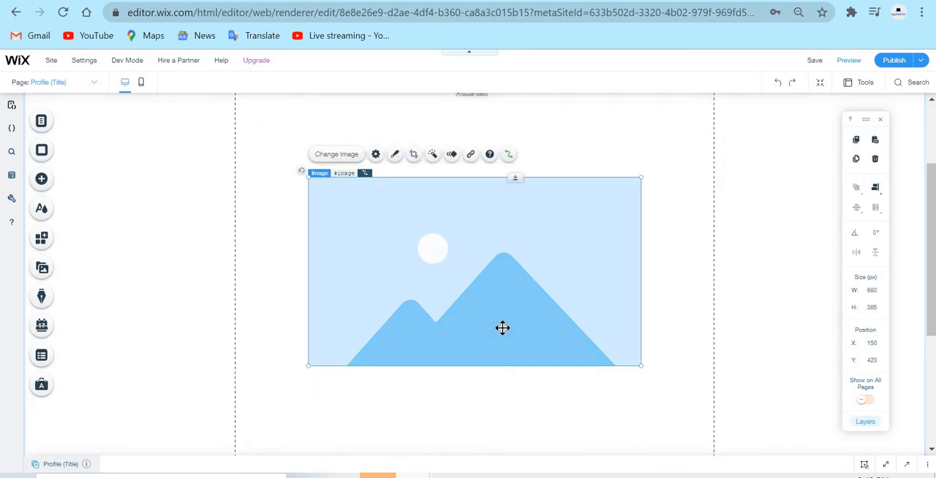
{"action": "key", "text": "Delete"}
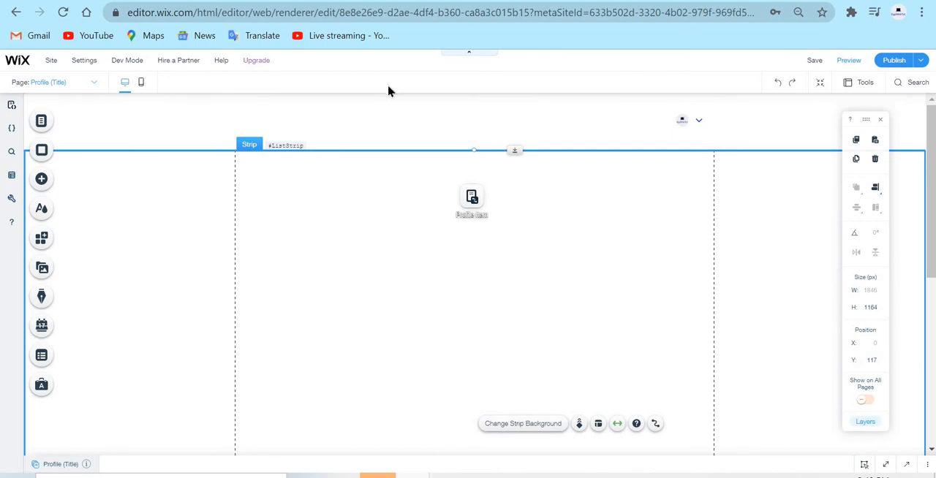
{"action": "left_click", "coordinate": [463, 212]}
{"action": "left_click_drag", "start_coordinate": [464, 211], "coordinate": [828, 203]}
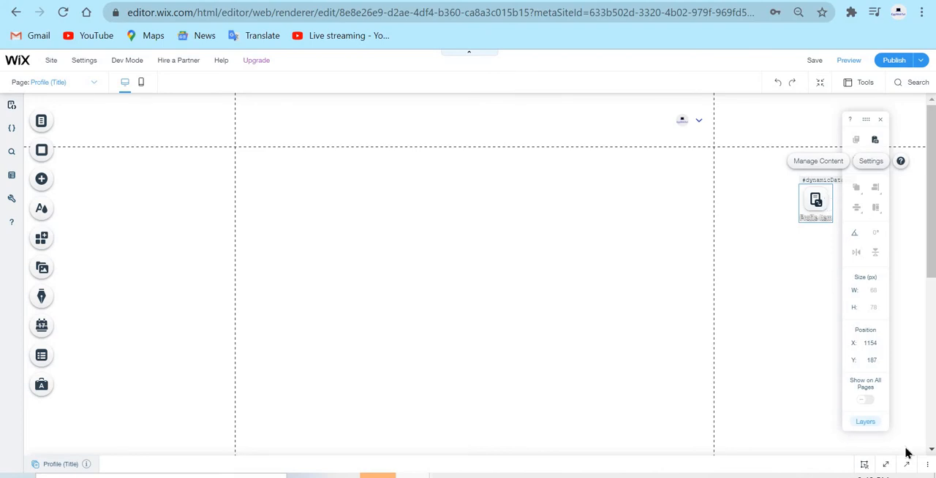
Add a blank white Classic strip at the upper end of the Profile (Title) page.
{"action": "left_click", "coordinate": [57, 183]}
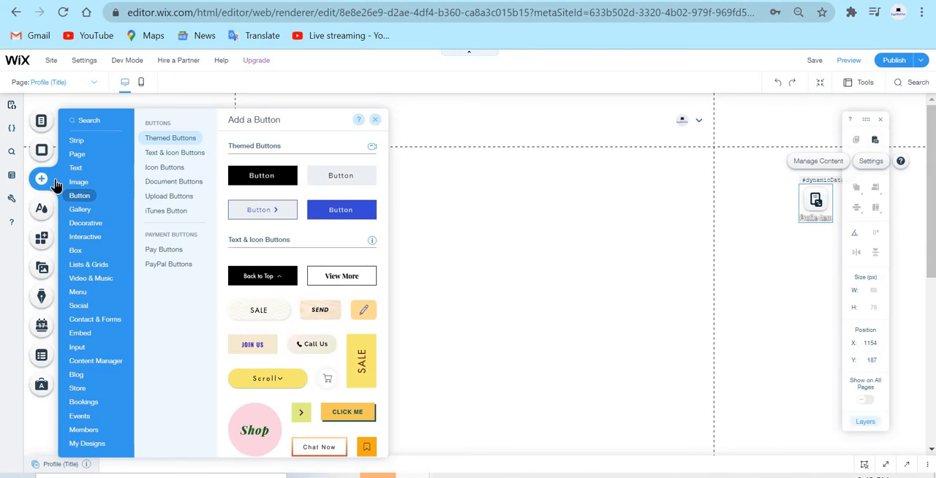
{"action": "left_click", "coordinate": [86, 223]}
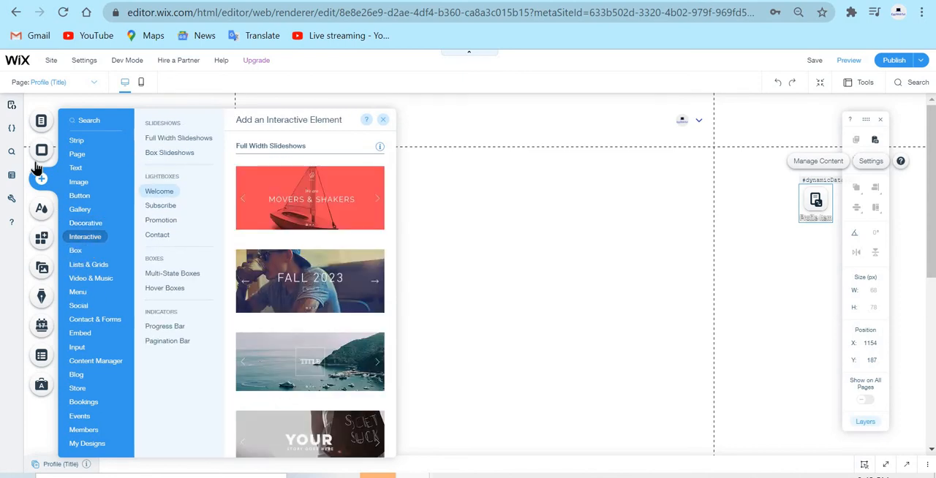
{"action": "mouse_move", "coordinate": [70, 146]}
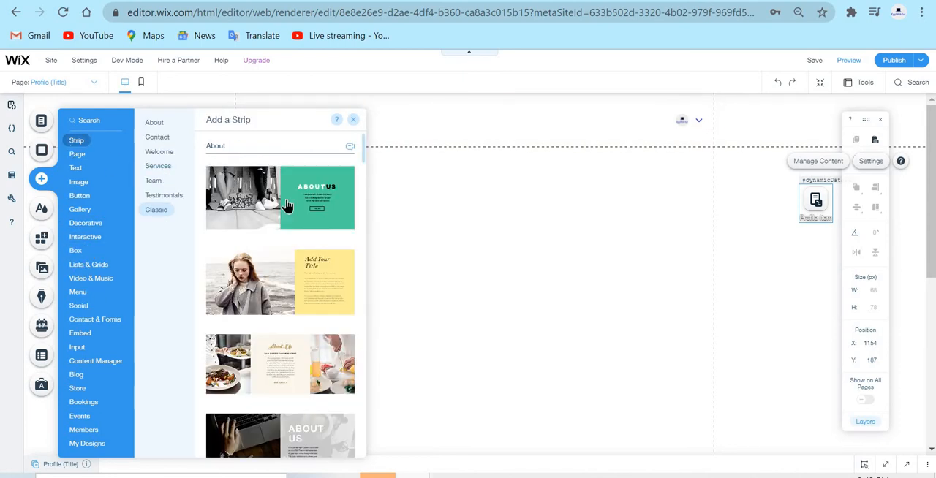
{"action": "scroll", "coordinate": [293, 220], "scroll_direction": "down", "scroll_amount": 10}
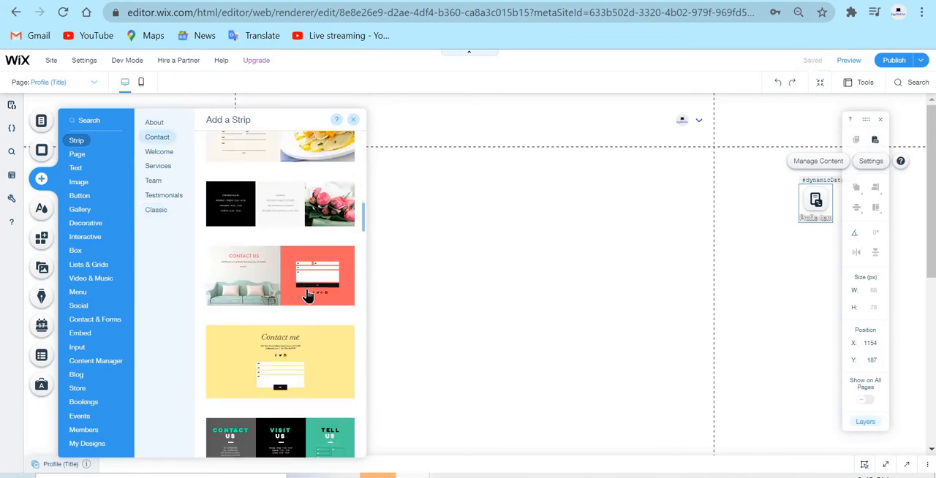
{"action": "scroll", "coordinate": [293, 314], "scroll_direction": "down", "scroll_amount": 5}
{"action": "left_click", "coordinate": [163, 196]}
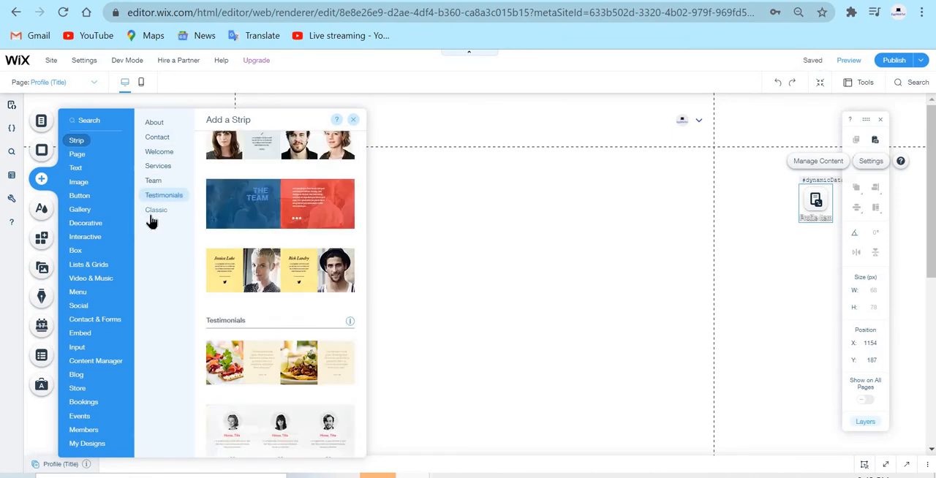
{"action": "left_click", "coordinate": [151, 212]}
{"action": "left_click_drag", "start_coordinate": [351, 309], "coordinate": [514, 282]}
{"action": "left_click", "coordinate": [641, 234]}
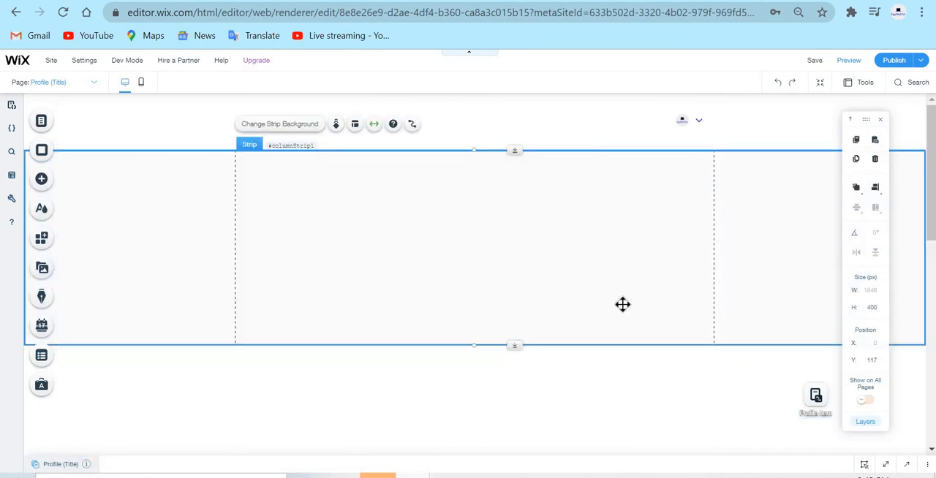
Extend the new strip to a height of about 488 px and close its dataset connection options without connecting anything.
{"action": "left_click_drag", "start_coordinate": [622, 304], "coordinate": [636, 238]}
{"action": "left_click_drag", "start_coordinate": [489, 346], "coordinate": [455, 389]}
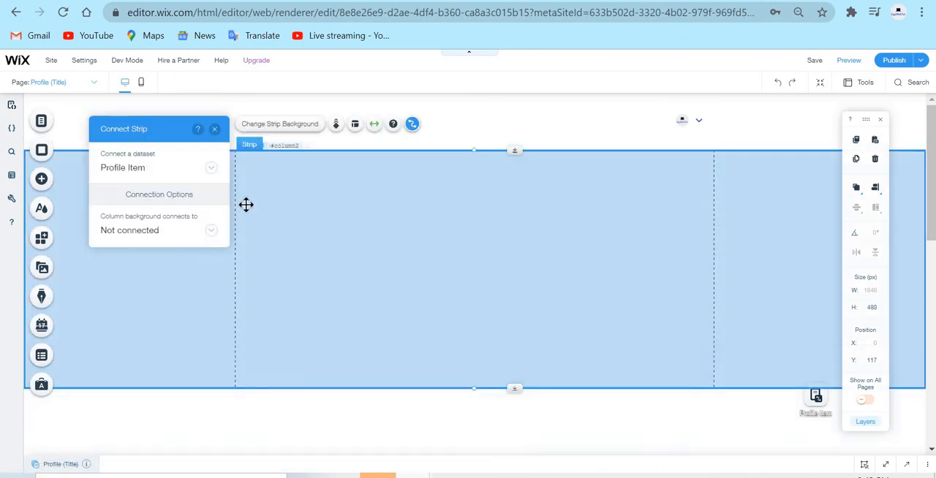
{"action": "left_click", "coordinate": [213, 133]}
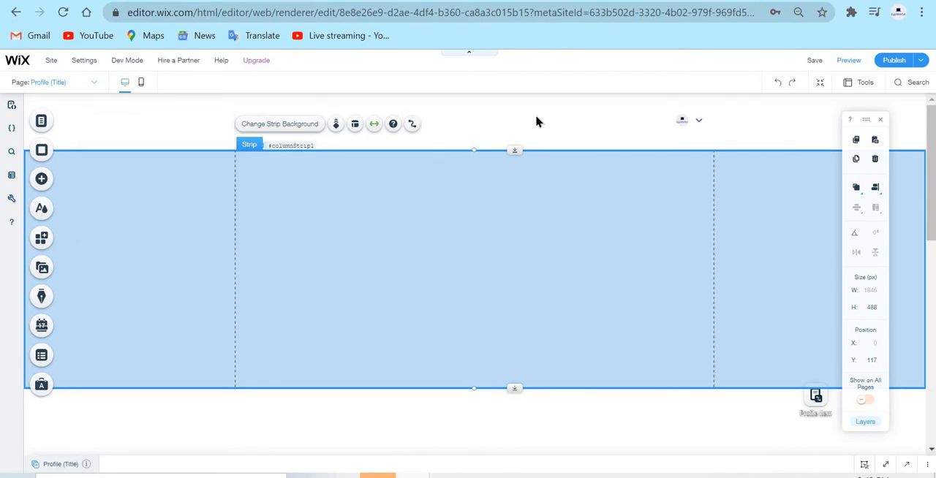
{"action": "left_click", "coordinate": [537, 117]}
{"action": "left_click", "coordinate": [124, 217]}
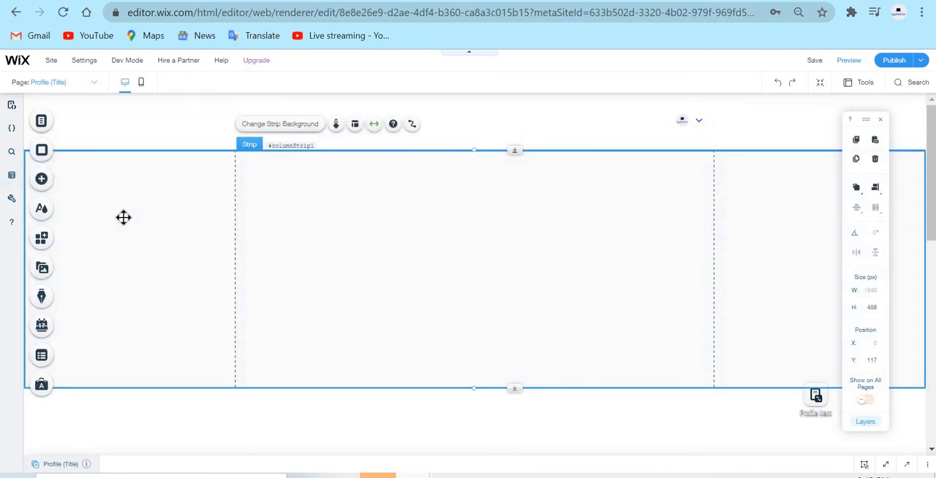
{"action": "left_click", "coordinate": [41, 180]}
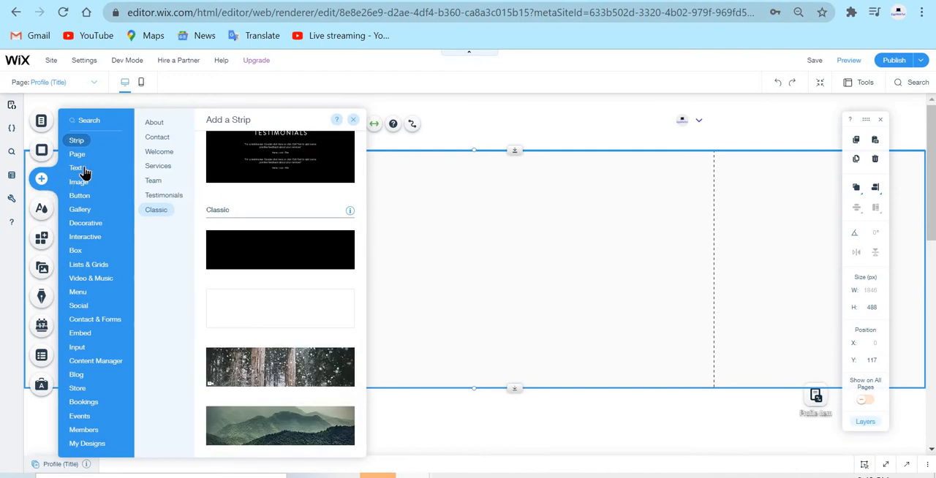
{"action": "left_click", "coordinate": [77, 169]}
{"action": "scroll", "coordinate": [270, 274], "scroll_direction": "down", "scroll_amount": 1}
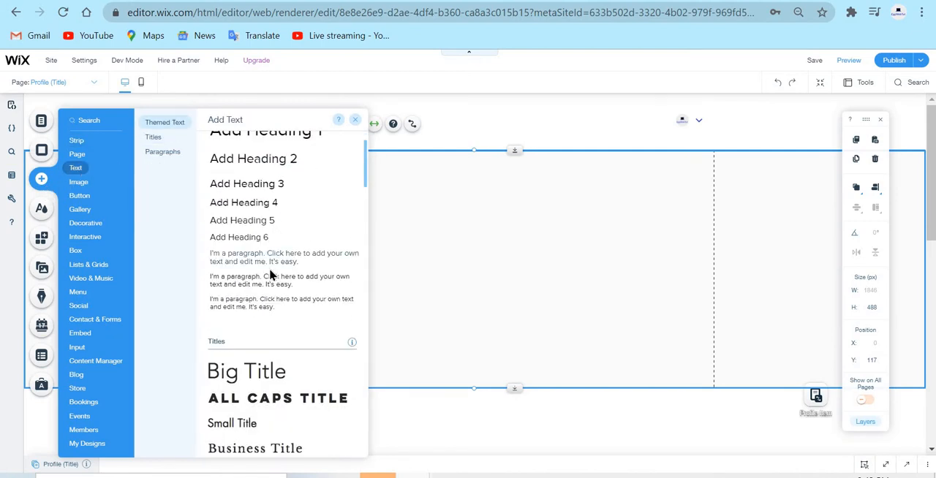
{"action": "scroll", "coordinate": [270, 241], "scroll_direction": "up", "scroll_amount": 1}
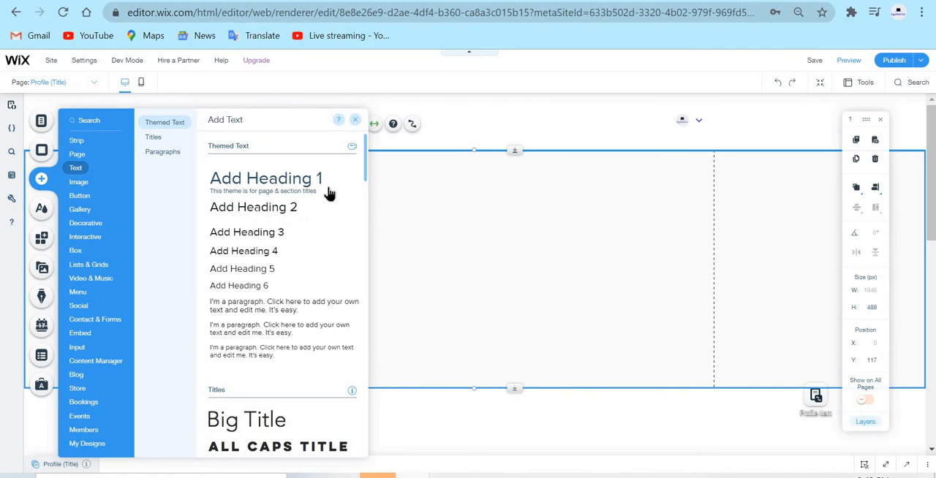
{"action": "left_click_drag", "start_coordinate": [316, 180], "coordinate": [555, 268]}
{"action": "left_click_drag", "start_coordinate": [507, 236], "coordinate": [470, 244]}
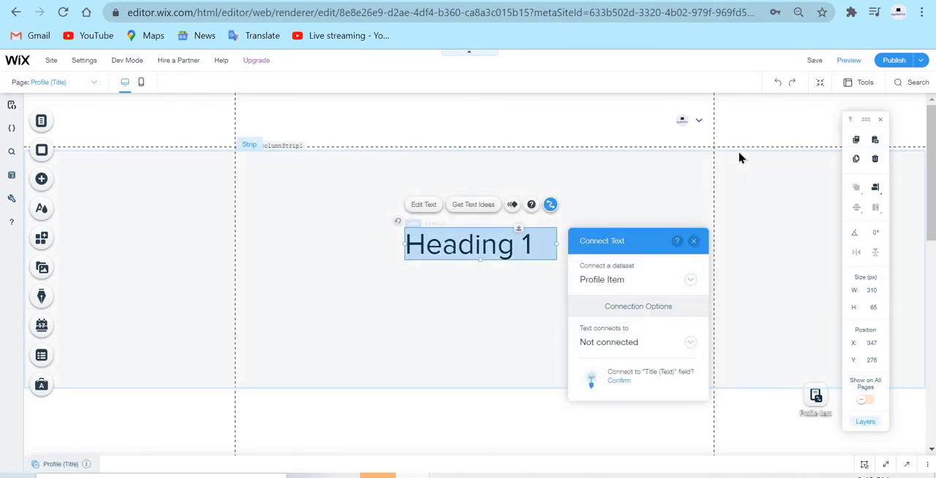
{"action": "left_click", "coordinate": [734, 188]}
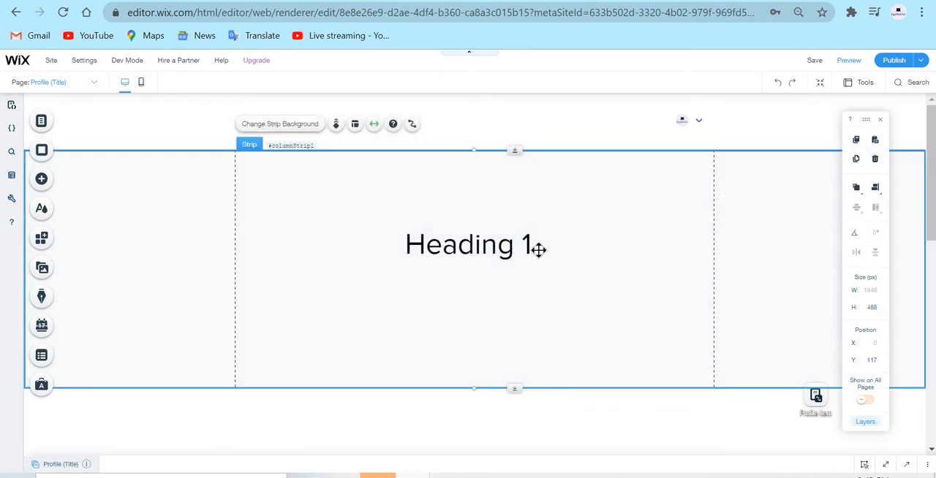
{"action": "left_click", "coordinate": [539, 250]}
{"action": "left_click_drag", "start_coordinate": [434, 249], "coordinate": [345, 246]}
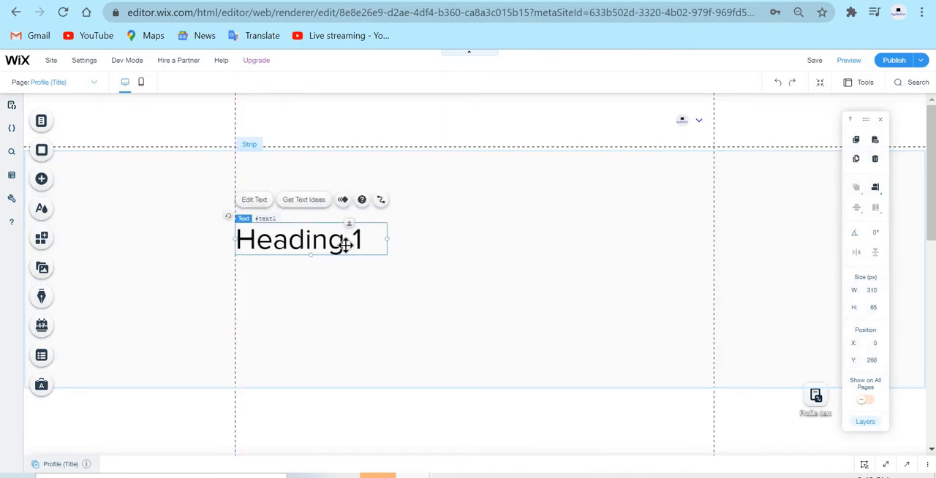
{"action": "key", "text": "Delete"}
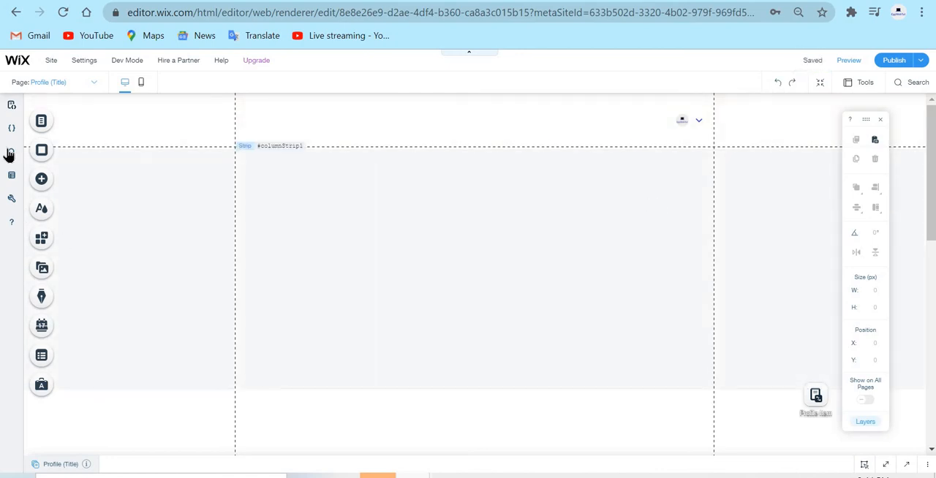
Add a solid black Classic strip at the upper end of the Profile (Title) page.
{"action": "left_click", "coordinate": [49, 192]}
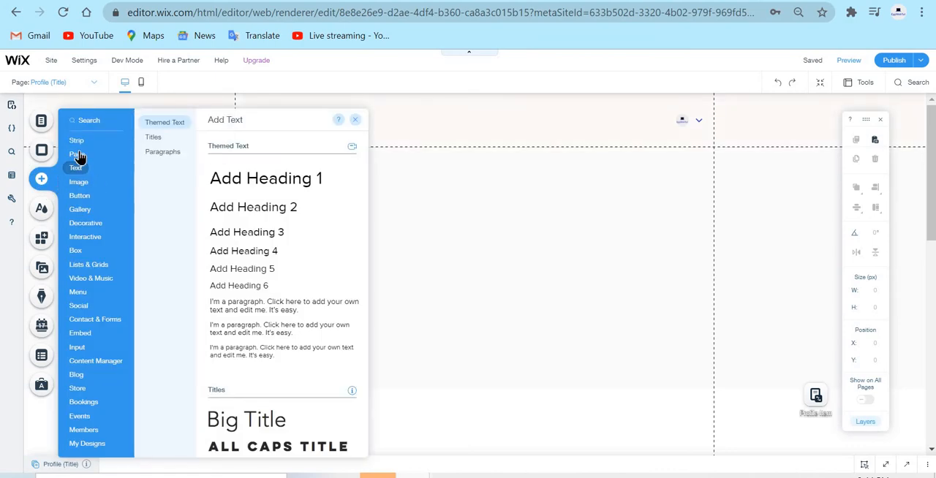
{"action": "mouse_move", "coordinate": [80, 141]}
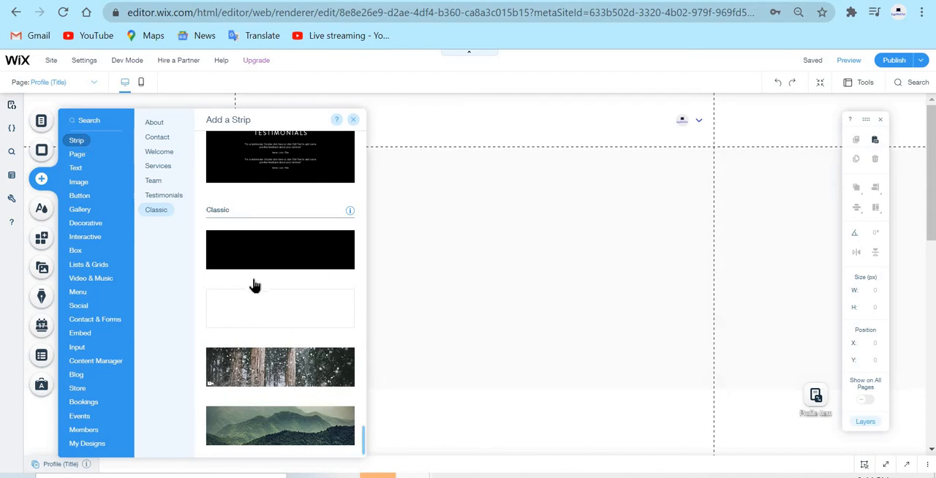
{"action": "left_click", "coordinate": [310, 256]}
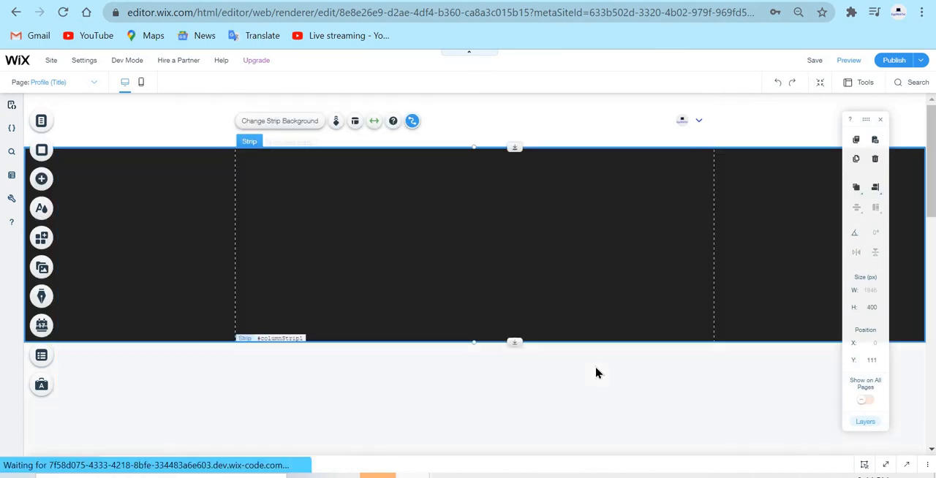
{"action": "left_click_drag", "start_coordinate": [604, 328], "coordinate": [693, 287]}
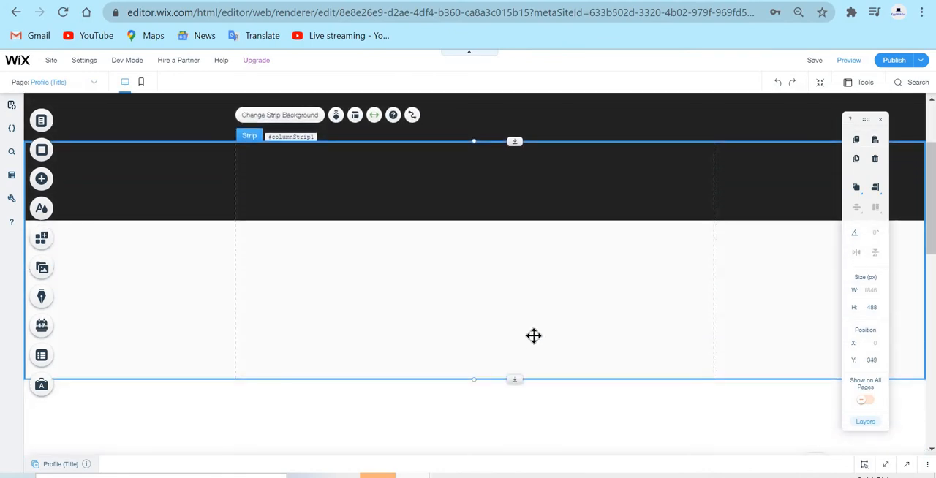
Delete the blank white strip that overlaps the black strip.
{"action": "right_click", "coordinate": [535, 343]}
{"action": "left_click_drag", "start_coordinate": [406, 284], "coordinate": [407, 330]}
{"action": "key", "text": "Delete"}
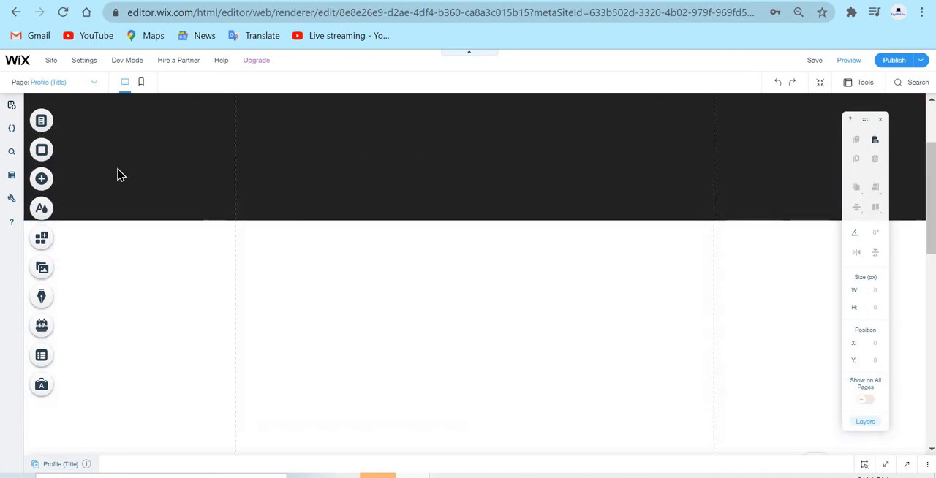
Add a dark container box and place it inside the black strip at about X 412, Y 271, against its lower edge.
{"action": "scroll", "coordinate": [384, 366], "scroll_direction": "up", "scroll_amount": 2}
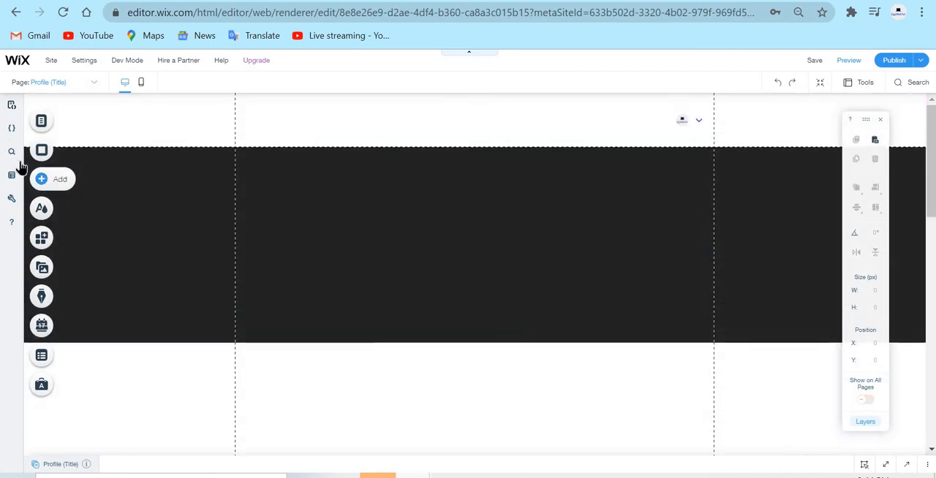
{"action": "left_click", "coordinate": [42, 181]}
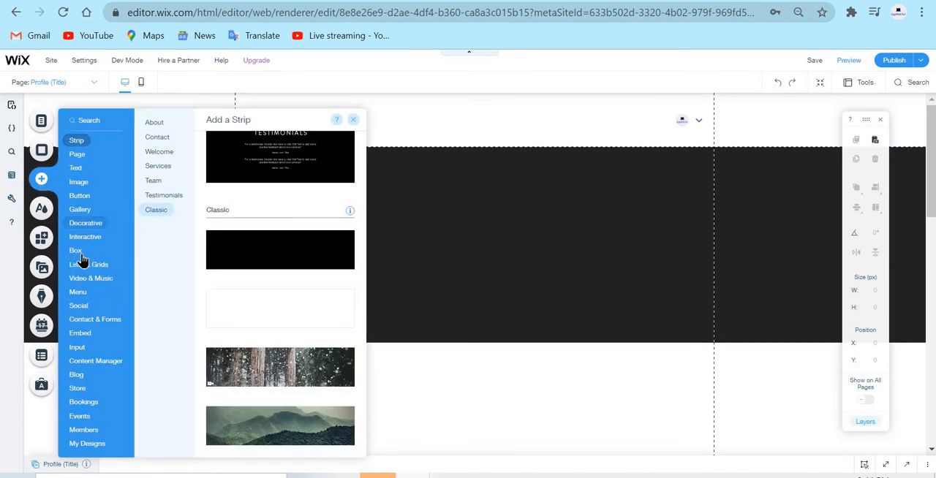
{"action": "left_click", "coordinate": [81, 256]}
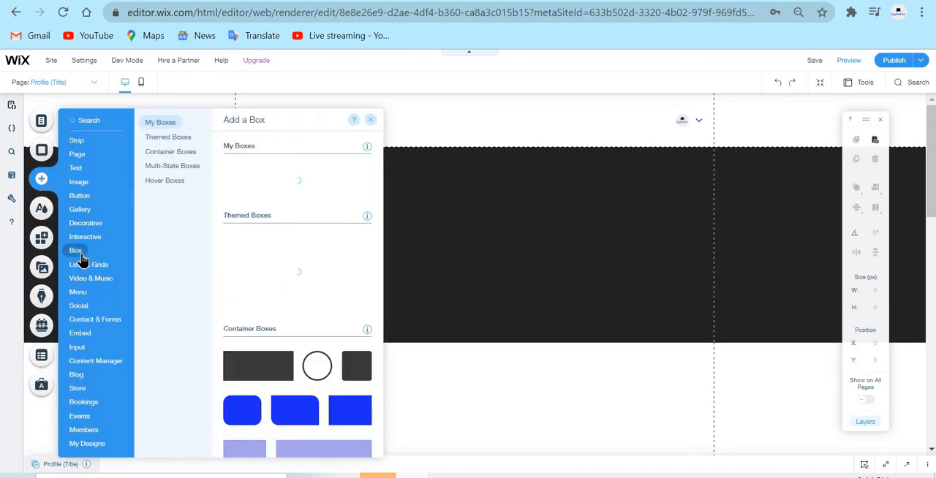
{"action": "left_click_drag", "start_coordinate": [282, 188], "coordinate": [577, 373]}
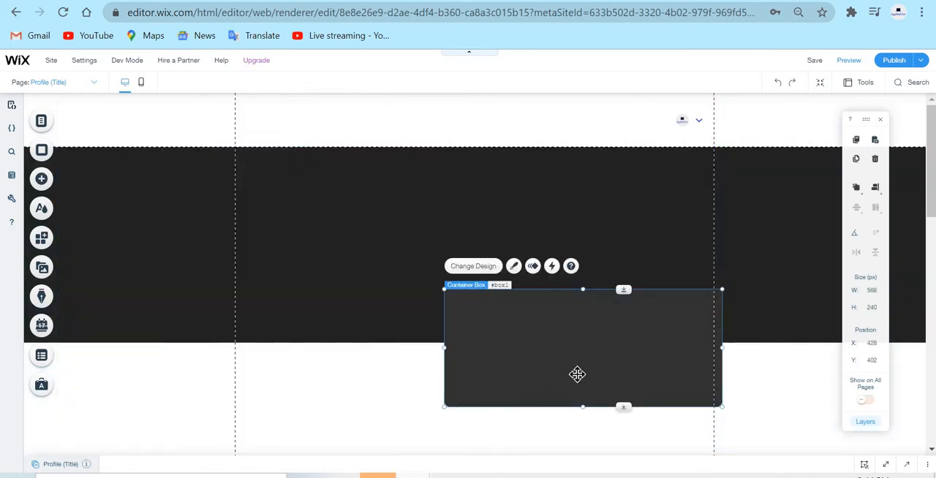
{"action": "left_click_drag", "start_coordinate": [587, 322], "coordinate": [567, 310]}
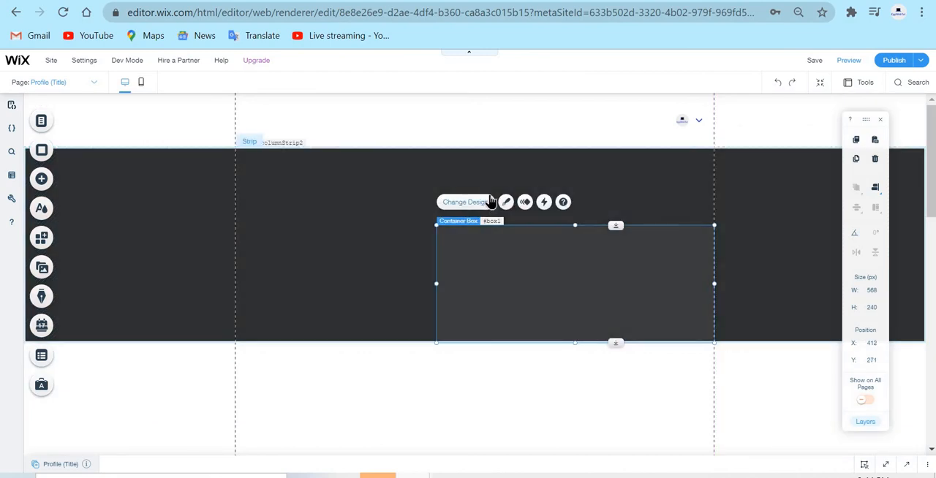
Set the container box's background fill to white (#FFFFFF) at 88% opacity and close its design settings.
{"action": "left_click", "coordinate": [506, 203]}
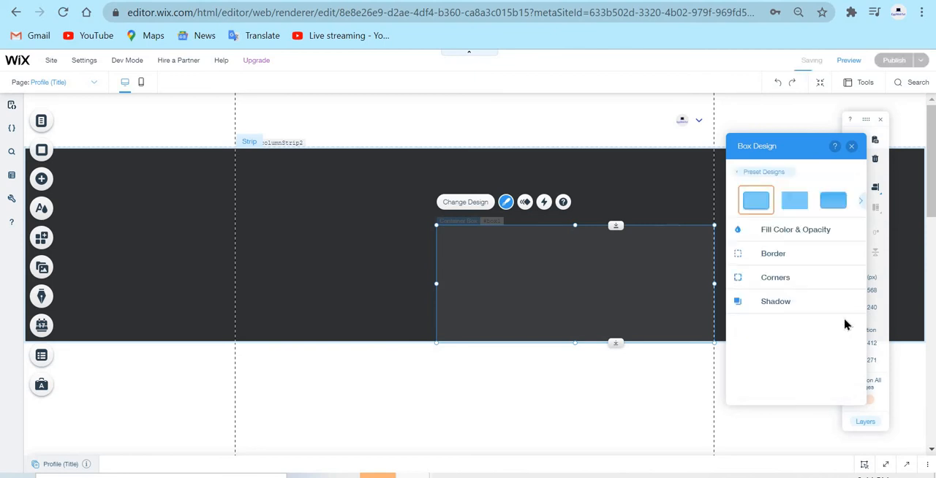
{"action": "left_click", "coordinate": [820, 231]}
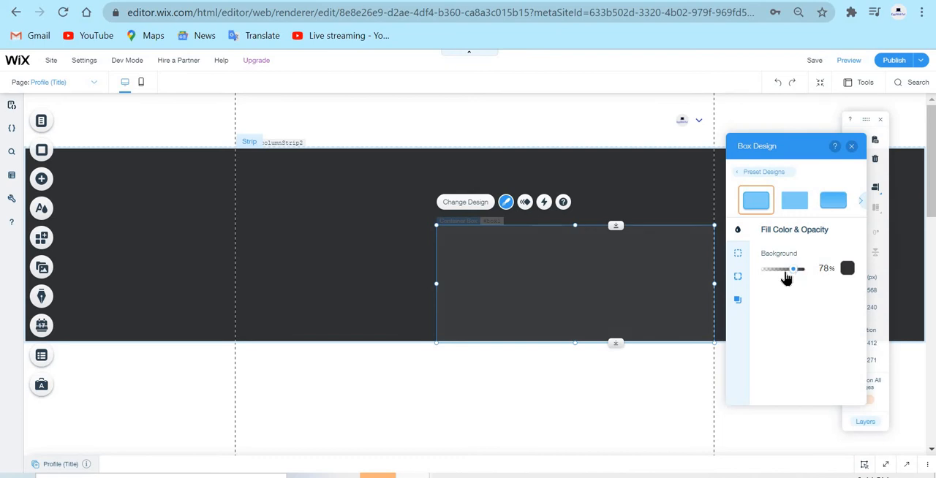
{"action": "left_click_drag", "start_coordinate": [830, 266], "coordinate": [850, 266]}
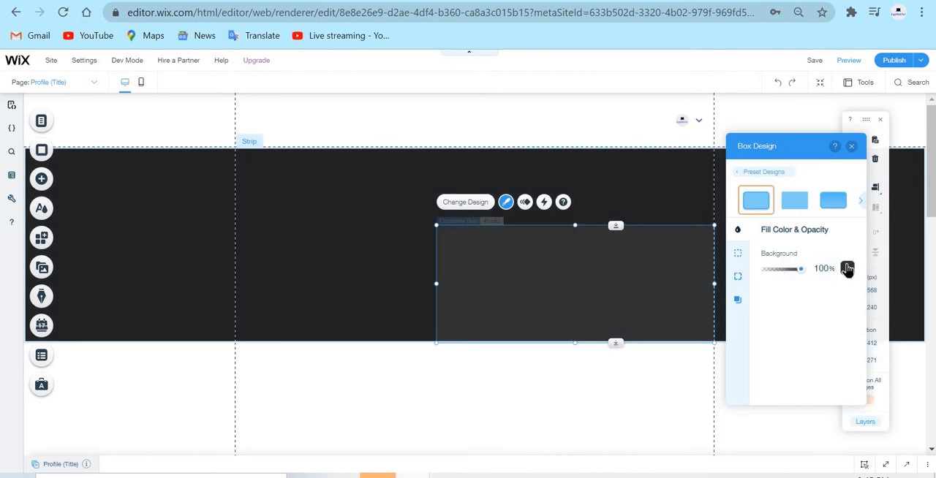
{"action": "left_click", "coordinate": [846, 270]}
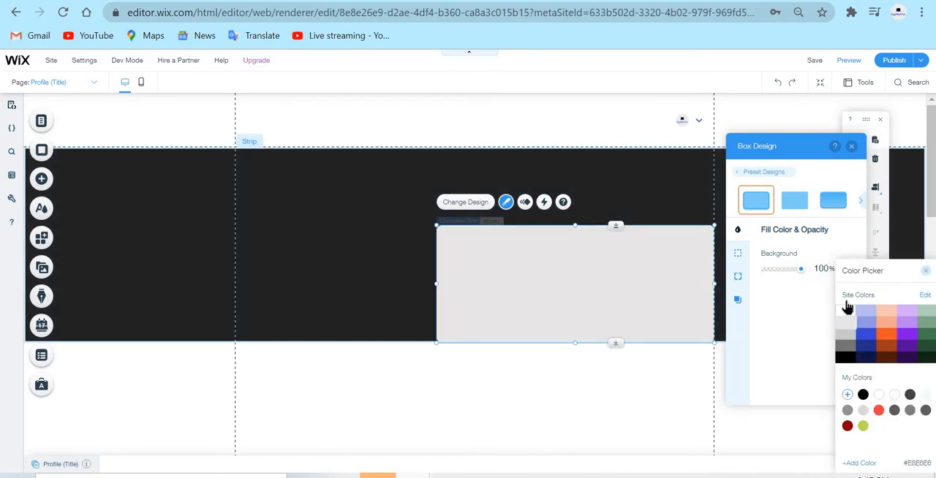
{"action": "left_click", "coordinate": [842, 325]}
{"action": "left_click", "coordinate": [843, 340]}
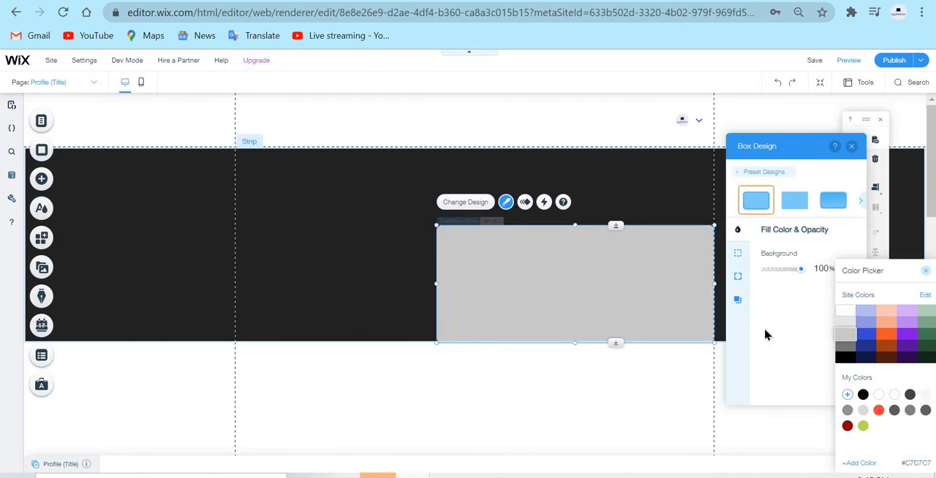
{"action": "left_click", "coordinate": [783, 278]}
{"action": "left_click_drag", "start_coordinate": [801, 272], "coordinate": [867, 267]}
{"action": "left_click", "coordinate": [847, 270]}
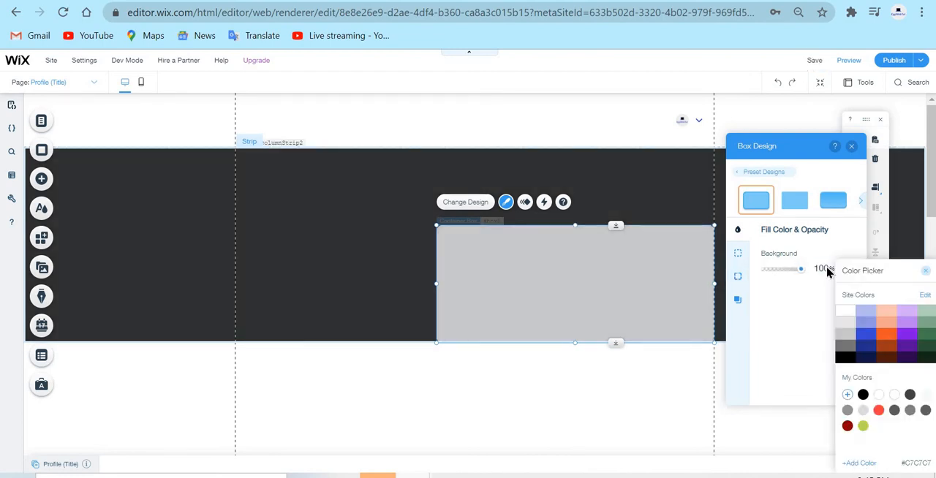
{"action": "left_click", "coordinate": [845, 313]}
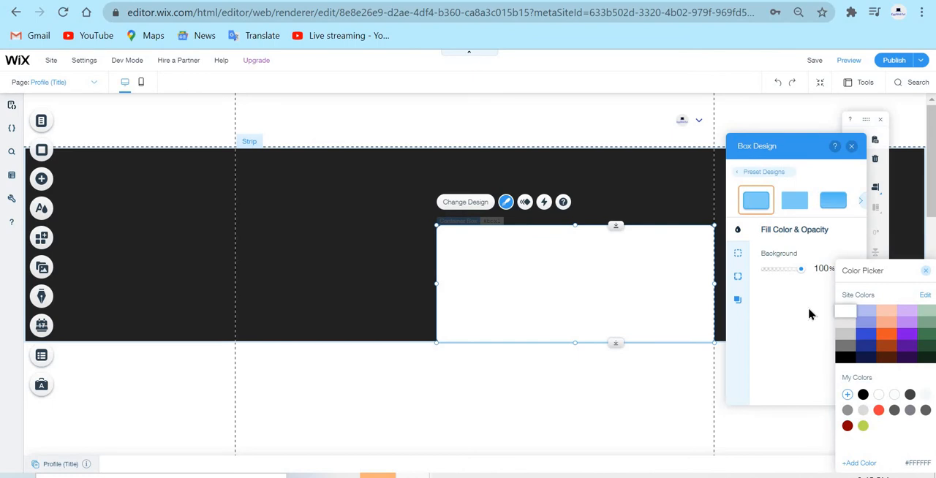
{"action": "left_click", "coordinate": [795, 272]}
{"action": "mouse_move", "coordinate": [791, 272]}
{"action": "left_mouse_down"}
{"action": "mouse_move", "coordinate": [781, 275]}
{"action": "mouse_move", "coordinate": [800, 271]}
{"action": "left_mouse_up"}
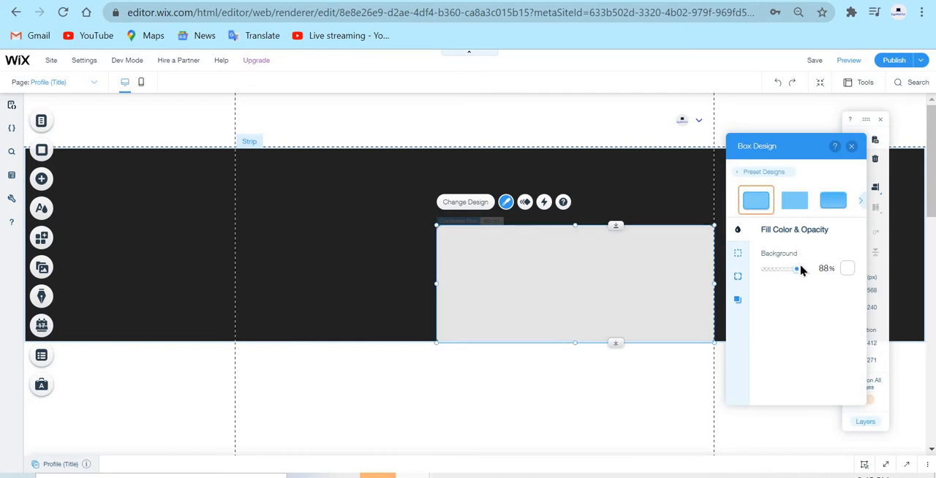
{"action": "left_click", "coordinate": [851, 147]}
{"action": "left_click", "coordinate": [406, 379]}
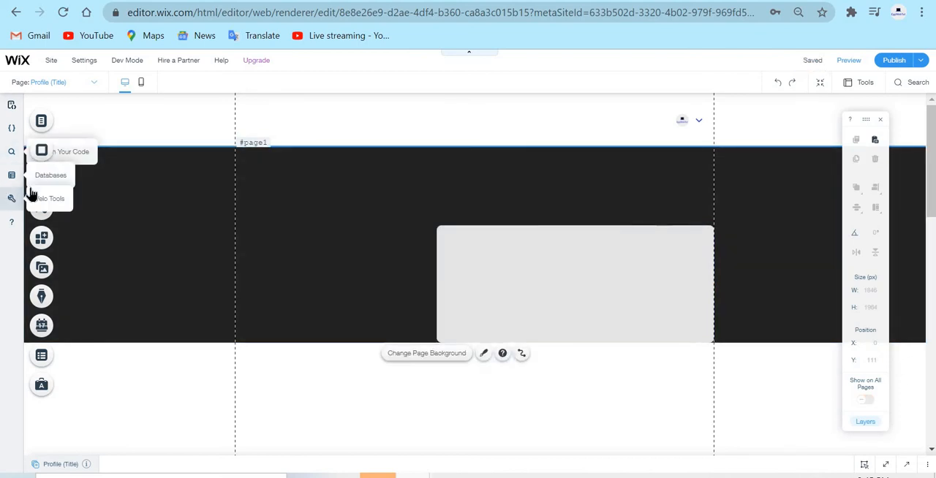
Add the ggWebTut.png image from the site files to the page and close its dataset connection options without connecting anything.
{"action": "left_click", "coordinate": [39, 187]}
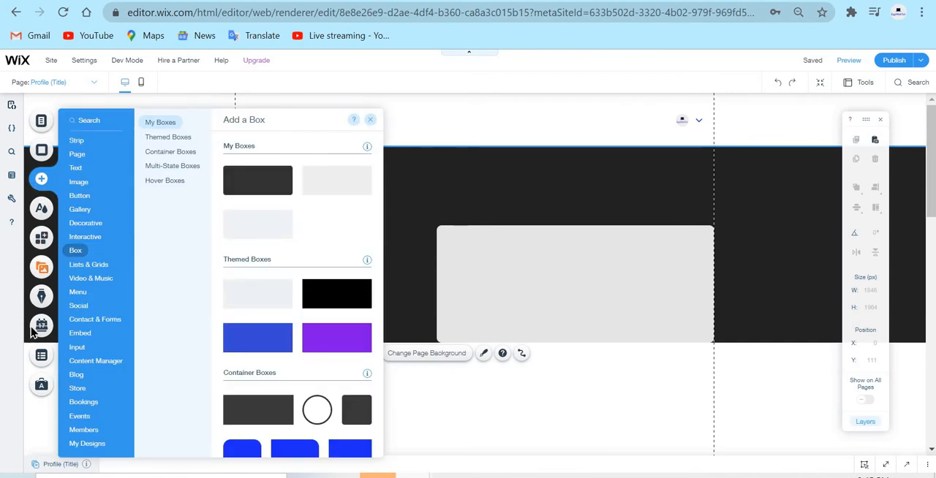
{"action": "left_click", "coordinate": [41, 277]}
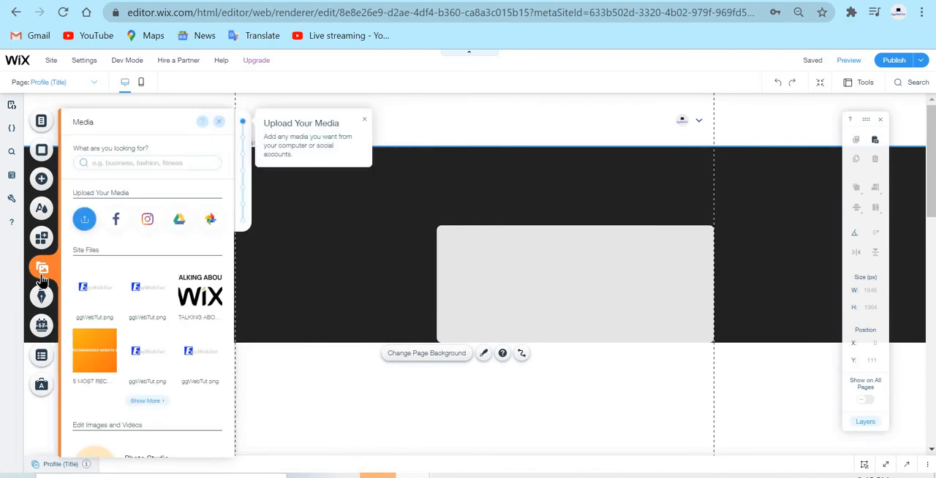
{"action": "mouse_move", "coordinate": [95, 282]}
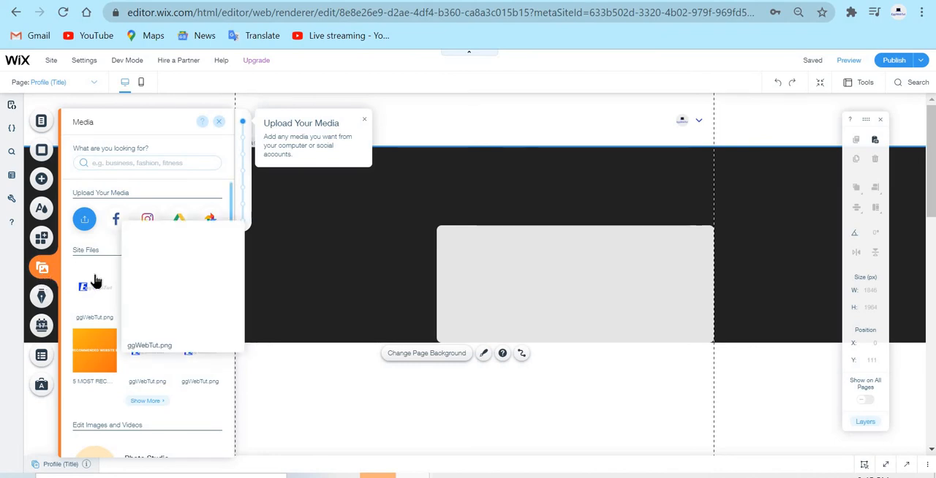
{"action": "left_click", "coordinate": [95, 282]}
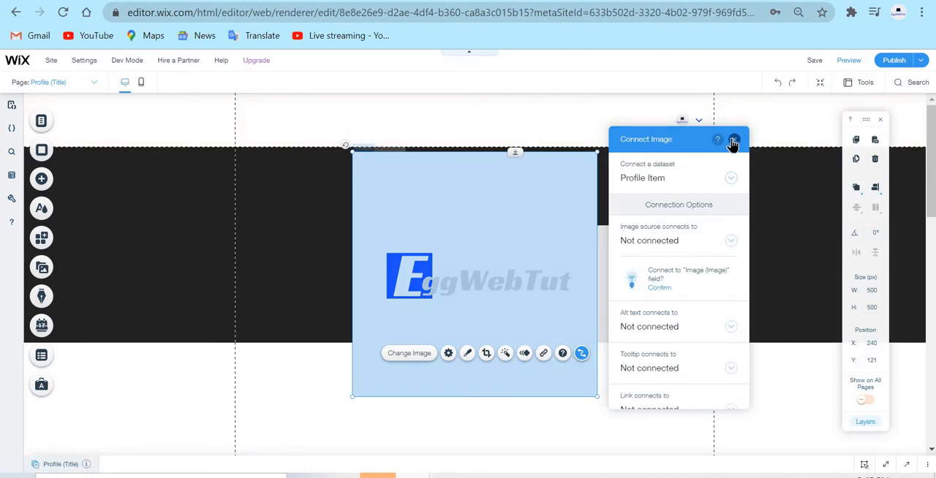
{"action": "left_click", "coordinate": [733, 140]}
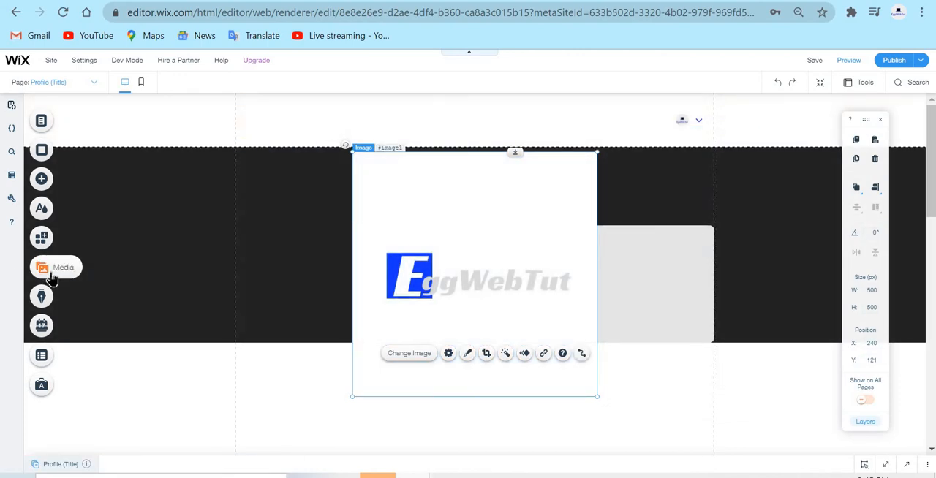
{"action": "left_click", "coordinate": [51, 276]}
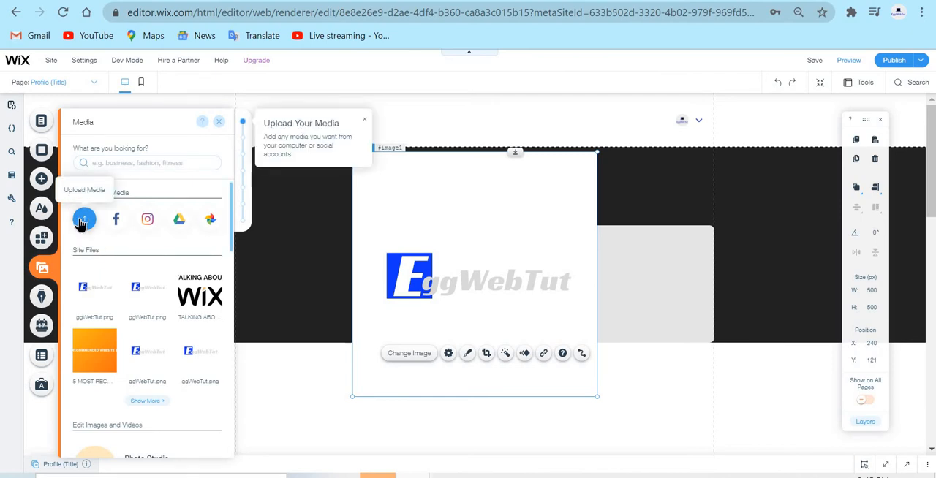
{"action": "left_click", "coordinate": [222, 123]}
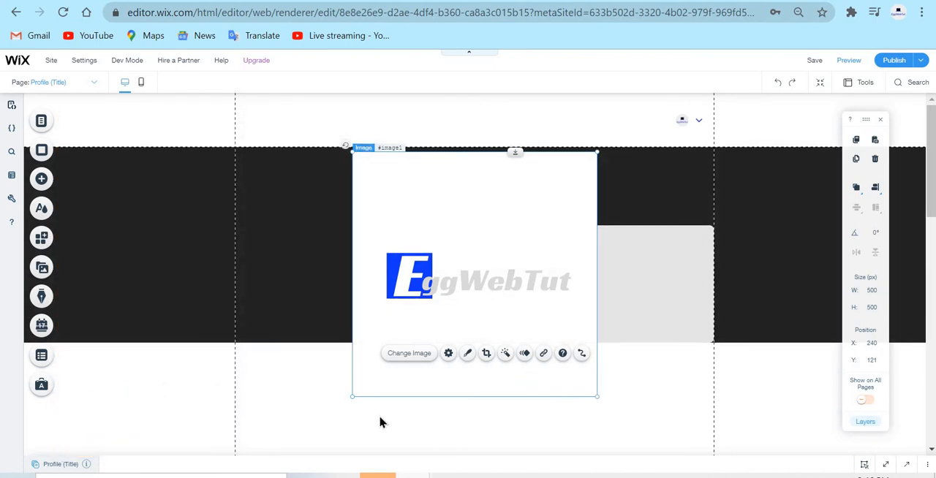
{"action": "left_click", "coordinate": [487, 355]}
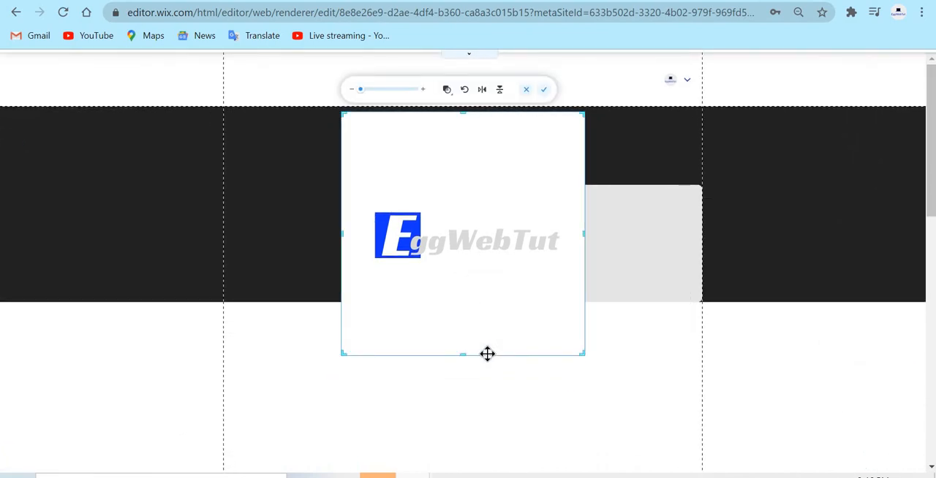
{"action": "left_click", "coordinate": [524, 90]}
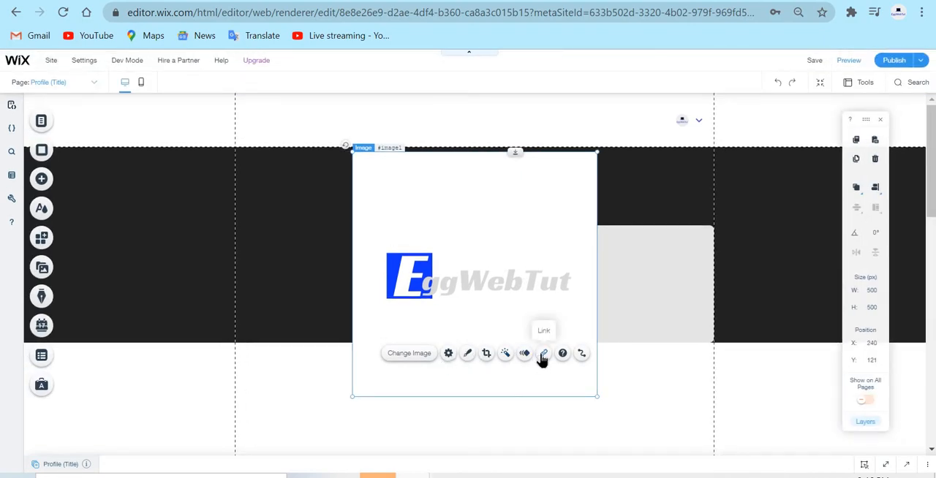
Apply a circular frame to the ggWebTut.png image, leave its border unchanged, and move the image to about X 76, Y 67.
{"action": "left_click", "coordinate": [487, 355]}
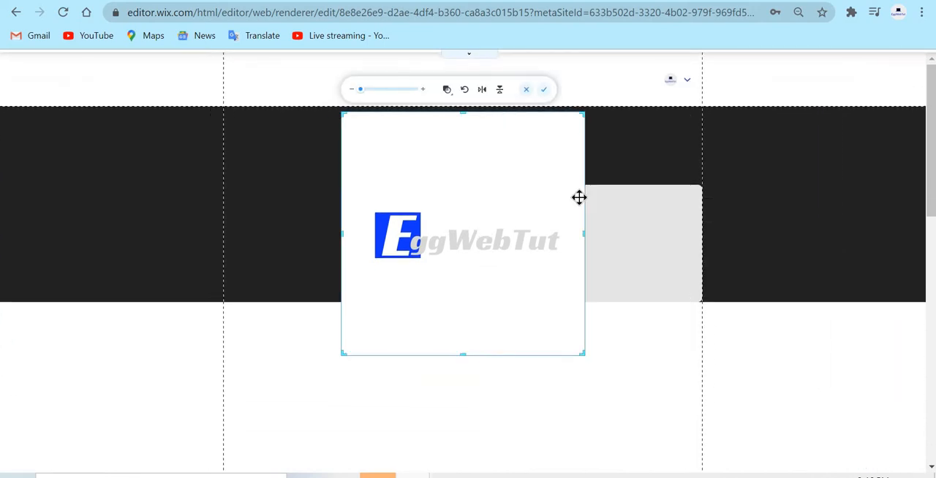
{"action": "left_click", "coordinate": [543, 90]}
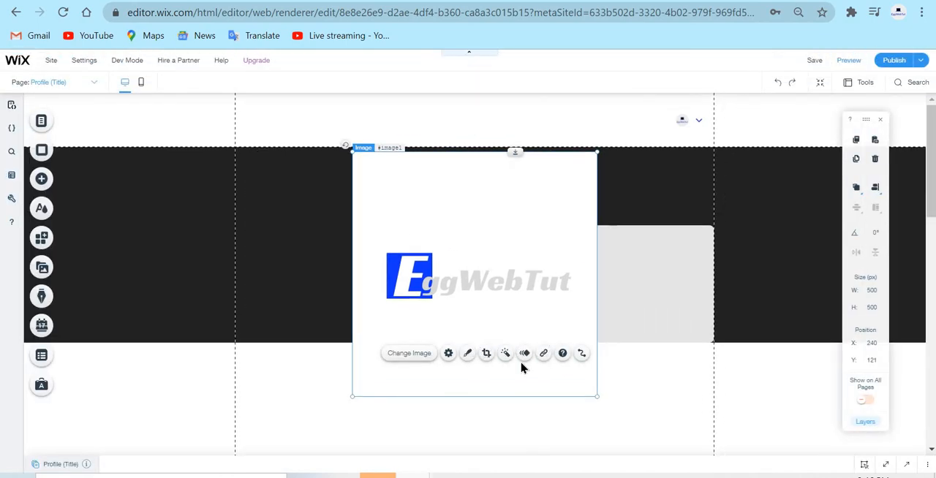
{"action": "left_click", "coordinate": [468, 354]}
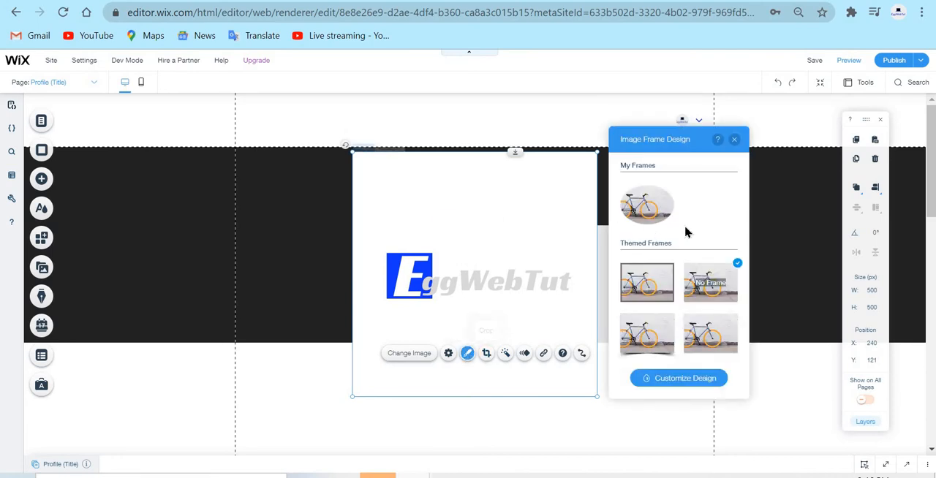
{"action": "scroll", "coordinate": [684, 233], "scroll_direction": "down", "scroll_amount": 5}
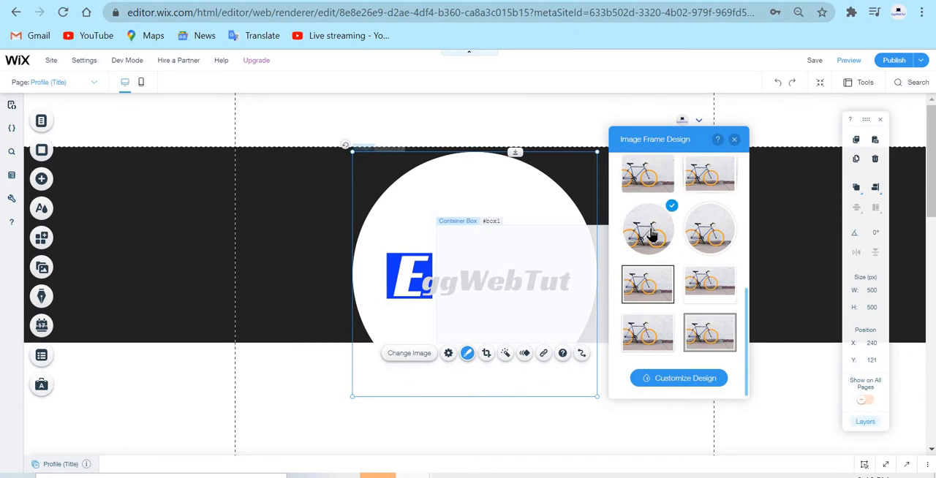
{"action": "left_click", "coordinate": [685, 378]}
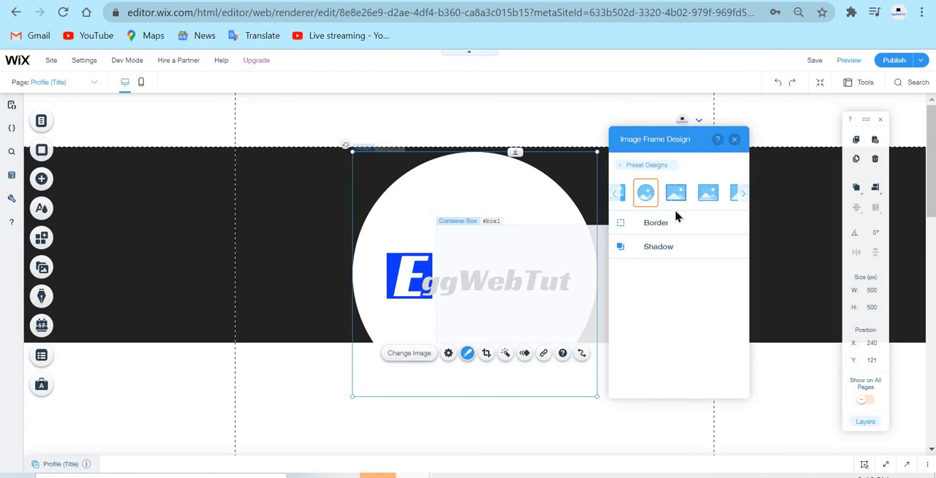
{"action": "left_click", "coordinate": [660, 222]}
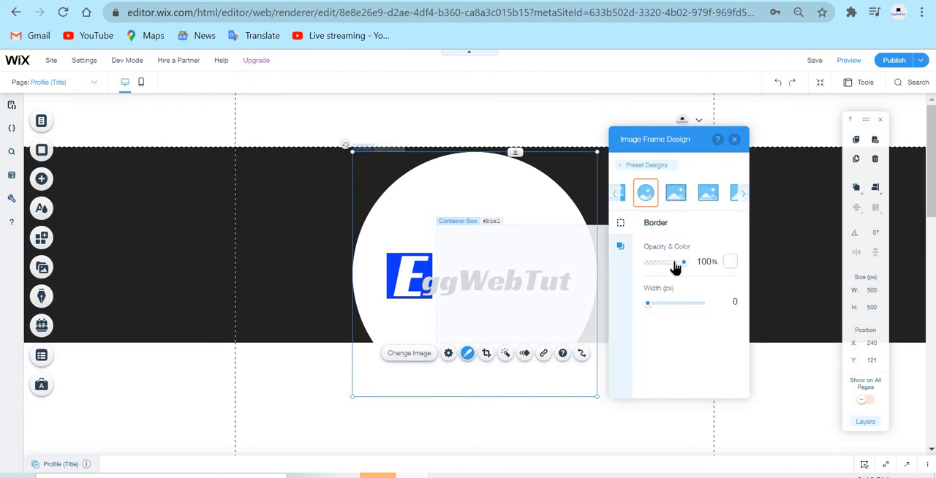
{"action": "left_click_drag", "start_coordinate": [674, 263], "coordinate": [750, 258]}
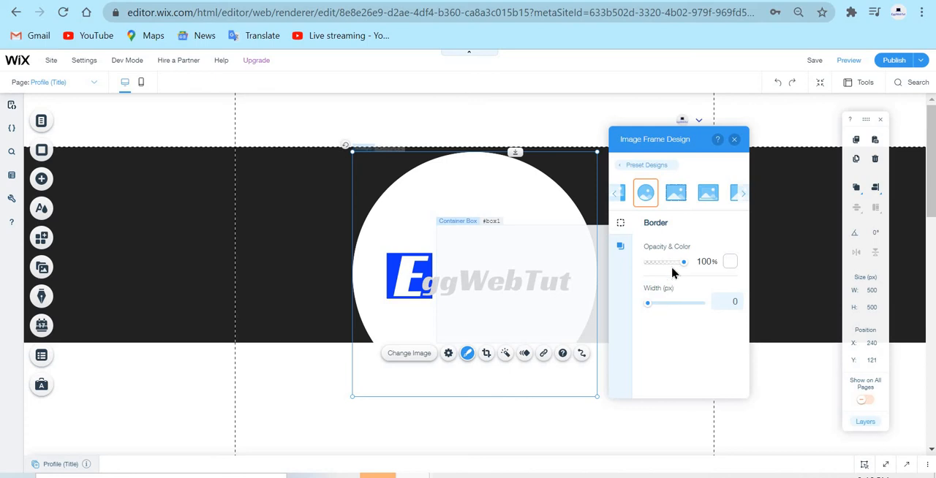
{"action": "left_click_drag", "start_coordinate": [684, 262], "coordinate": [769, 237]}
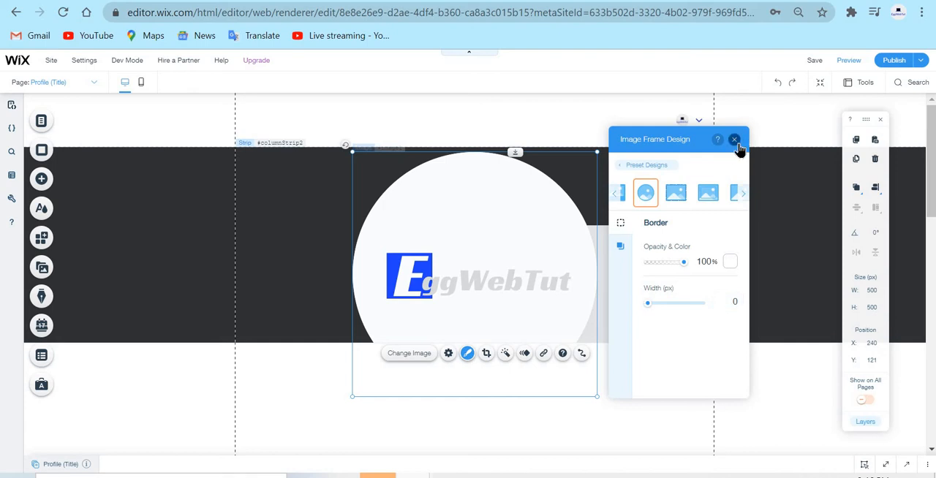
{"action": "left_click", "coordinate": [495, 295]}
{"action": "left_click_drag", "start_coordinate": [535, 320], "coordinate": [419, 272]}
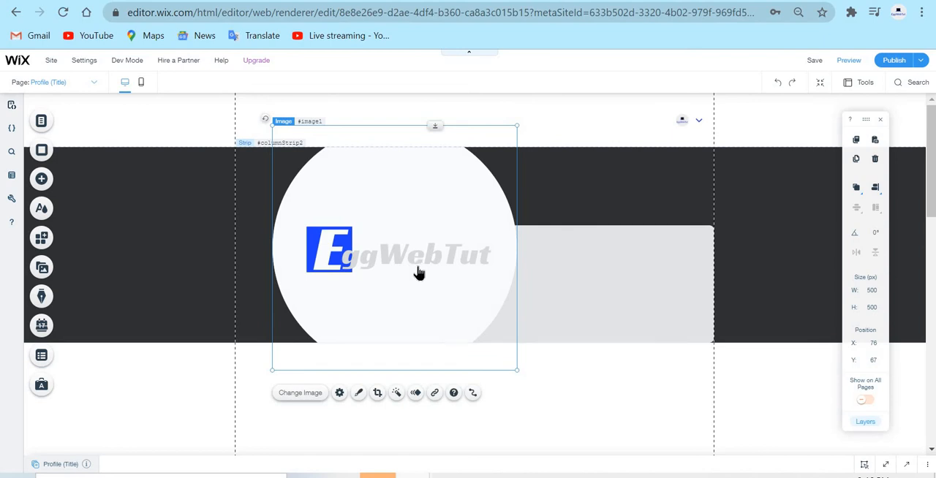
{"action": "right_click", "coordinate": [419, 273]}
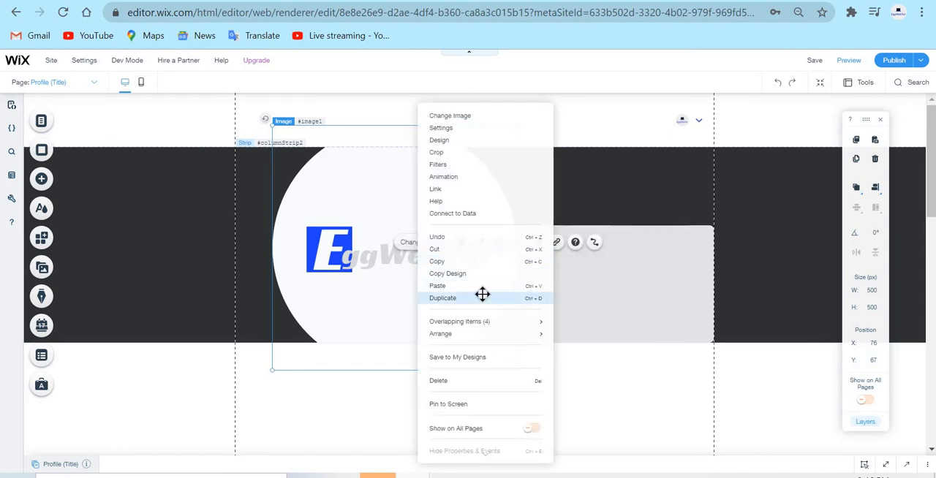
{"action": "left_click", "coordinate": [483, 295]}
{"action": "key", "text": "Delete"}
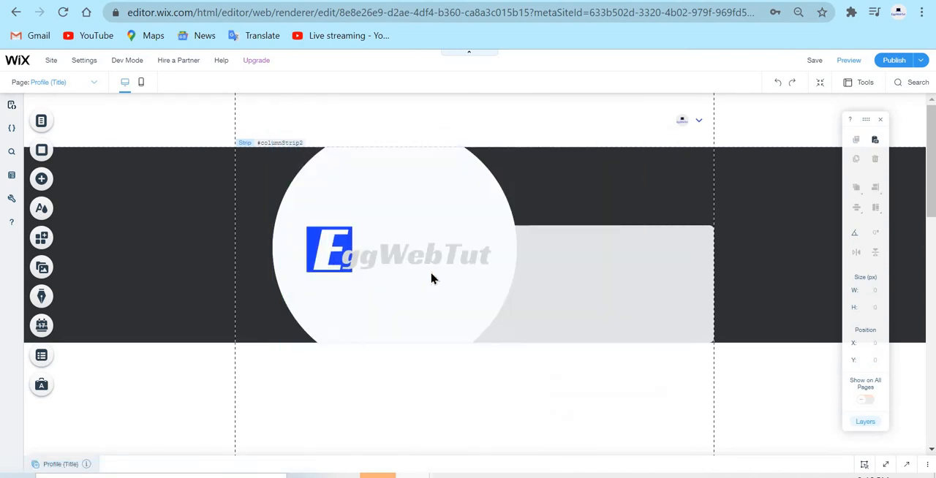
Copy the circular image and paste the copy below the black strip at about X 779, Y 521, leaving its dataset unconnected.
{"action": "left_click", "coordinate": [430, 274]}
{"action": "right_click", "coordinate": [430, 276]}
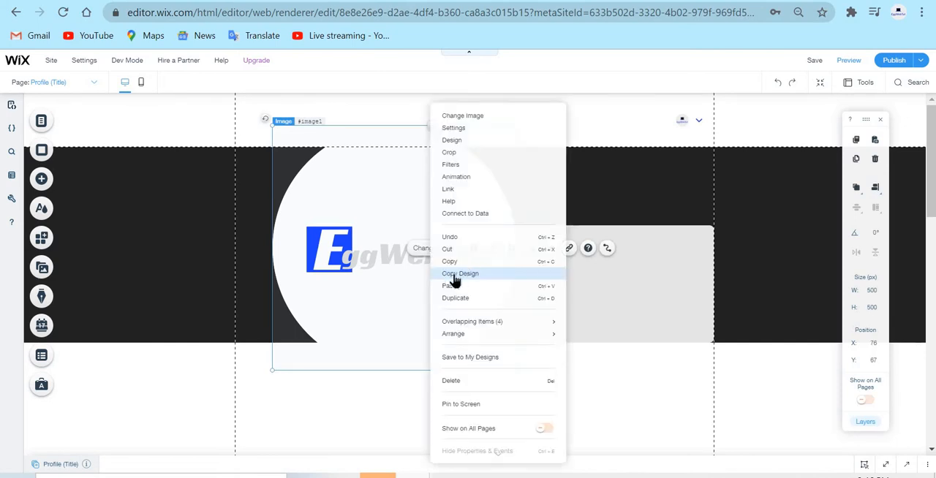
{"action": "right_click", "coordinate": [616, 351]}
{"action": "left_click", "coordinate": [647, 311]}
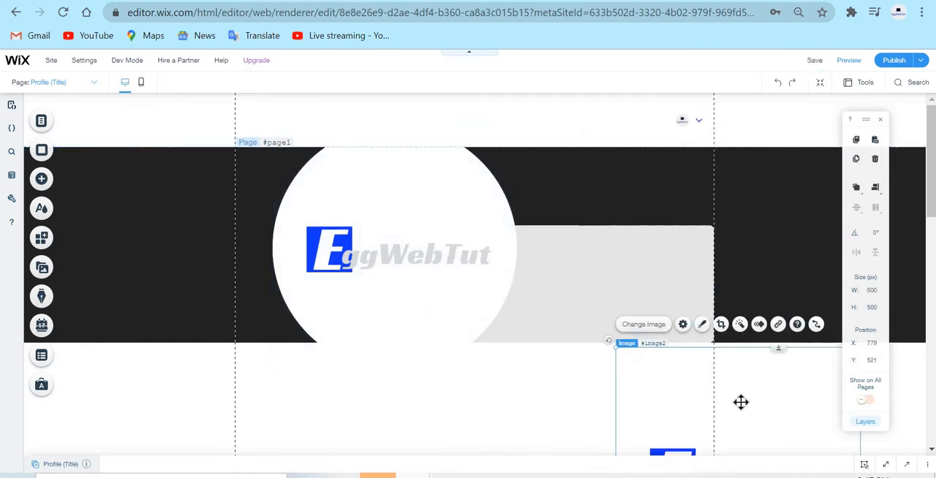
{"action": "scroll", "coordinate": [762, 379], "scroll_direction": "down", "scroll_amount": 1}
{"action": "scroll", "coordinate": [213, 363], "scroll_direction": "down", "scroll_amount": 2}
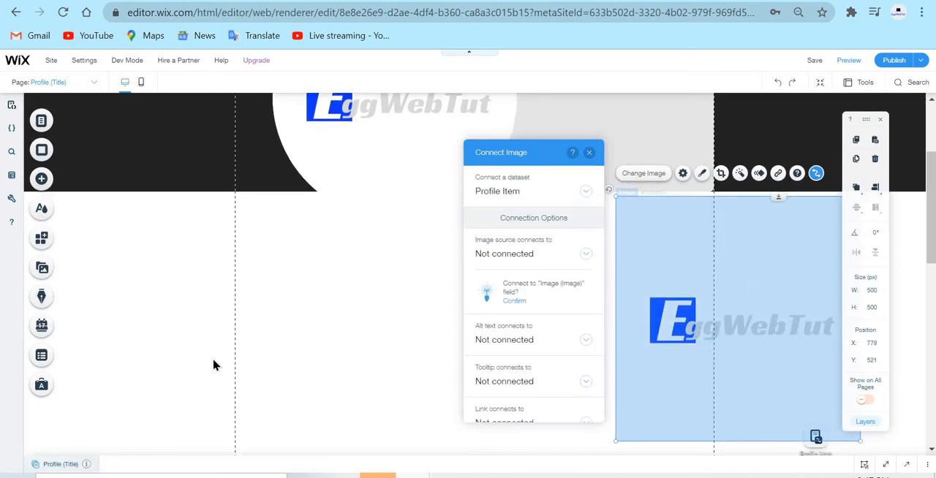
{"action": "left_click", "coordinate": [253, 346]}
Delete the original circular image from the black strip.
{"action": "scroll", "coordinate": [355, 164], "scroll_direction": "up", "scroll_amount": 1}
{"action": "left_click", "coordinate": [353, 161]}
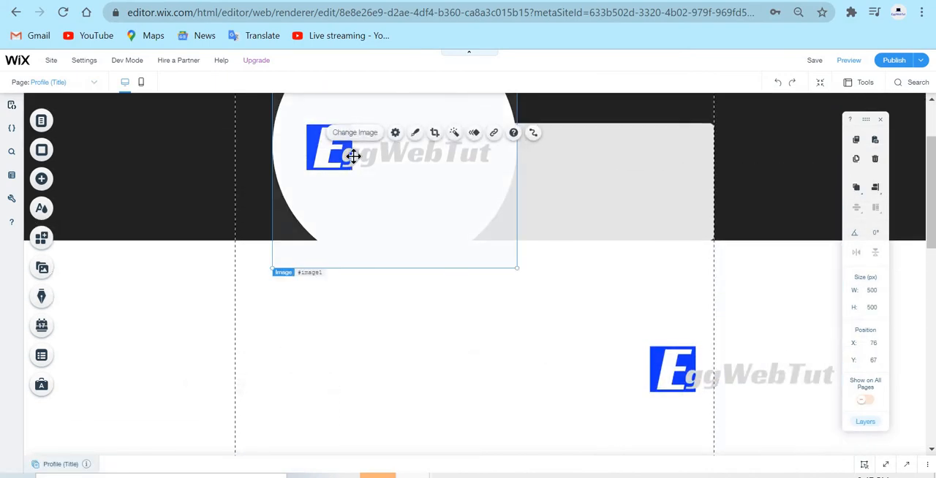
{"action": "key", "text": "Delete"}
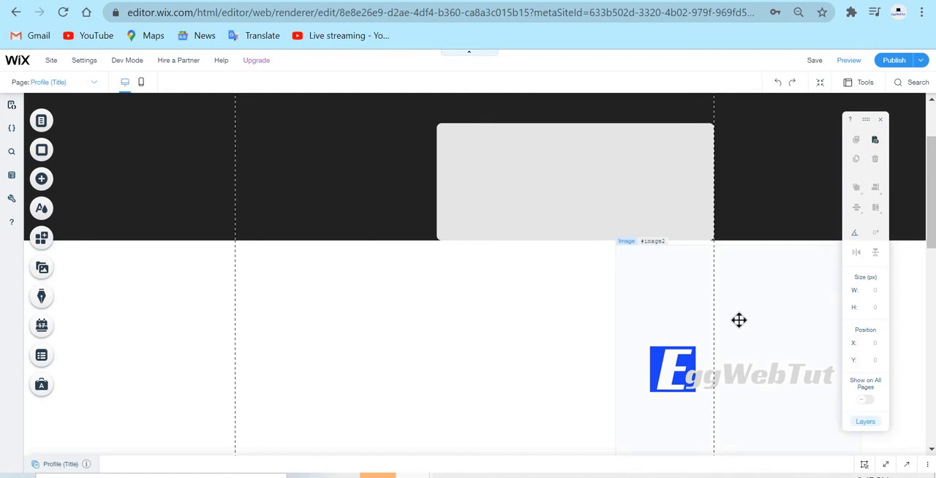
Move the pasted circular image onto the black strip, resize it to 201 x 201 px, and position it at X 0, Y 290.
{"action": "left_click_drag", "start_coordinate": [739, 320], "coordinate": [408, 196]}
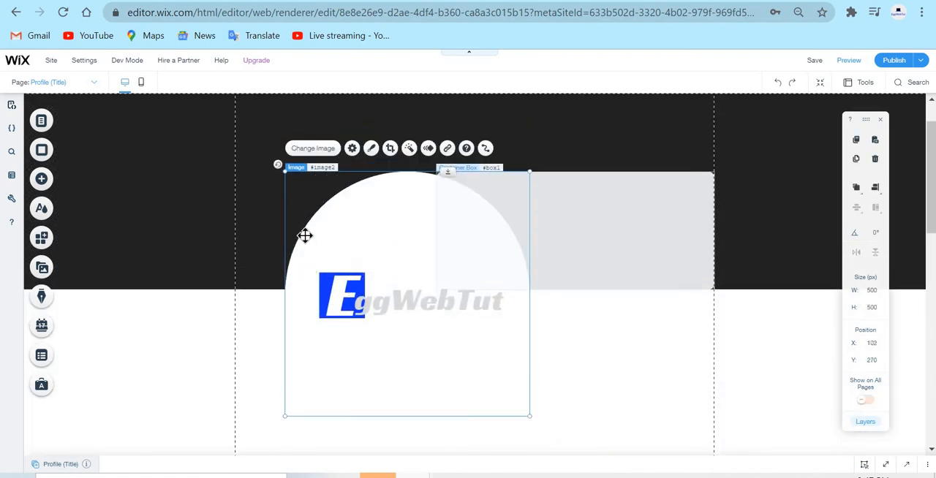
{"action": "mouse_move", "coordinate": [305, 235]}
{"action": "left_mouse_down"}
{"action": "mouse_move", "coordinate": [284, 251]}
{"action": "mouse_move", "coordinate": [298, 249]}
{"action": "mouse_move", "coordinate": [301, 192]}
{"action": "left_mouse_up"}
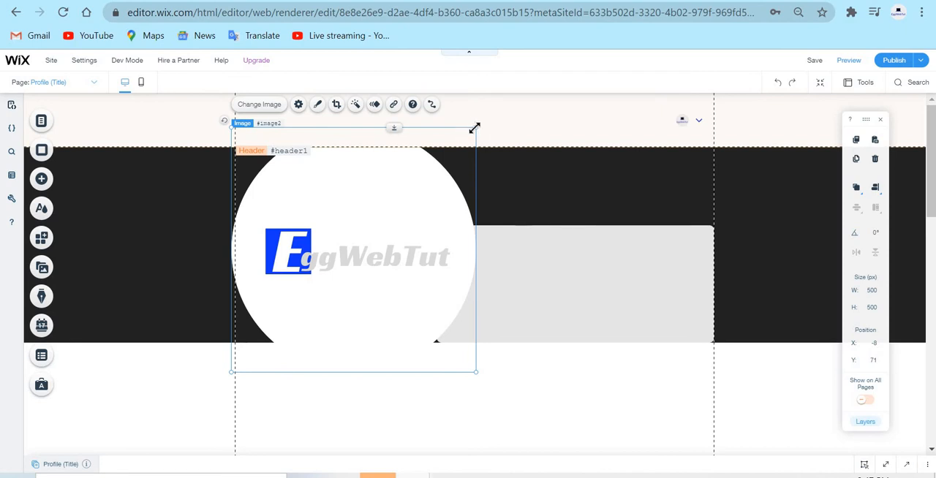
{"action": "left_click_drag", "start_coordinate": [474, 128], "coordinate": [354, 202]}
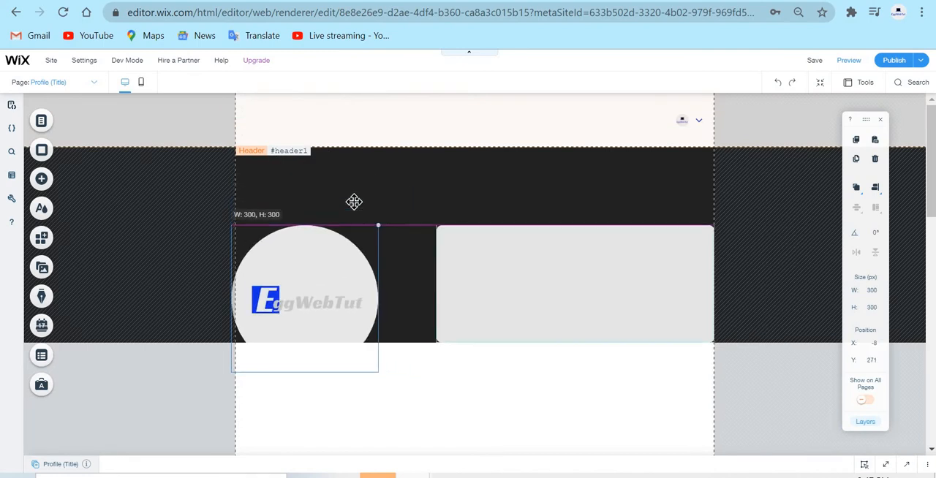
{"action": "left_click_drag", "start_coordinate": [305, 253], "coordinate": [297, 253]}
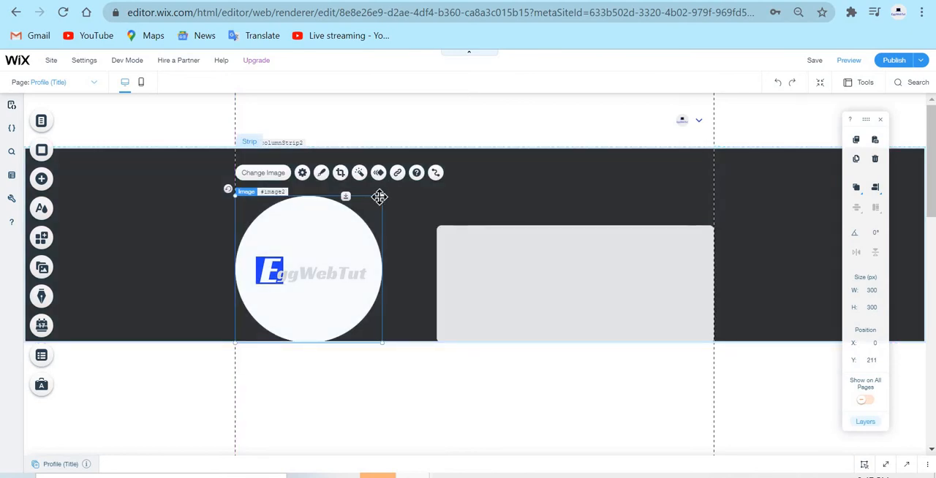
{"action": "left_click_drag", "start_coordinate": [381, 197], "coordinate": [339, 255]}
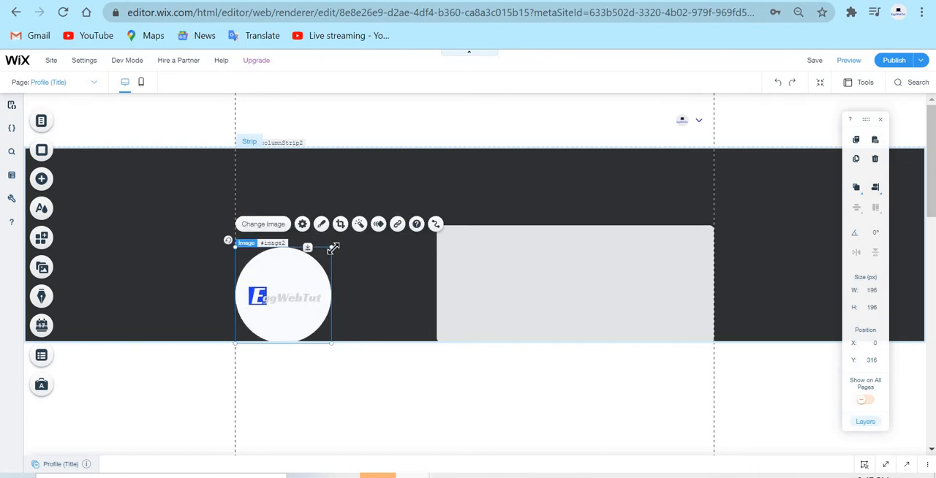
{"action": "left_click_drag", "start_coordinate": [335, 251], "coordinate": [334, 245]}
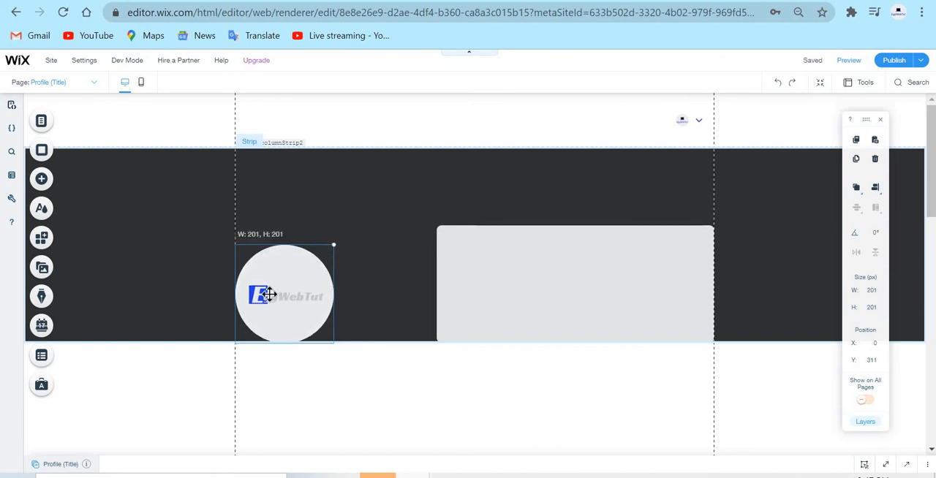
{"action": "left_click_drag", "start_coordinate": [282, 285], "coordinate": [275, 282]}
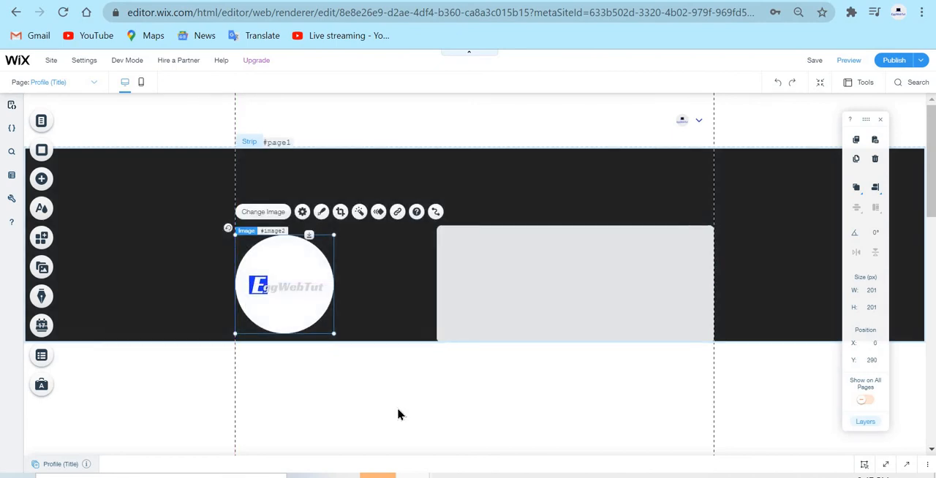
{"action": "left_click", "coordinate": [398, 415]}
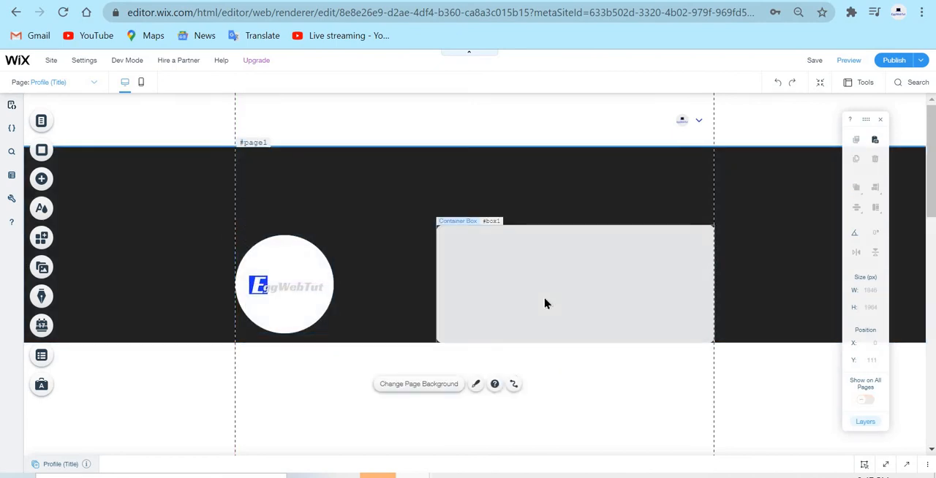
Move the container box to about X 291, Y 362 so it extends past the strip's lower edge.
{"action": "left_click", "coordinate": [564, 297]}
{"action": "left_click_drag", "start_coordinate": [560, 337], "coordinate": [552, 320]}
Try a duplicate of the container box at about X 552, Y 283 and delete the duplicate.
{"action": "right_click", "coordinate": [552, 328]}
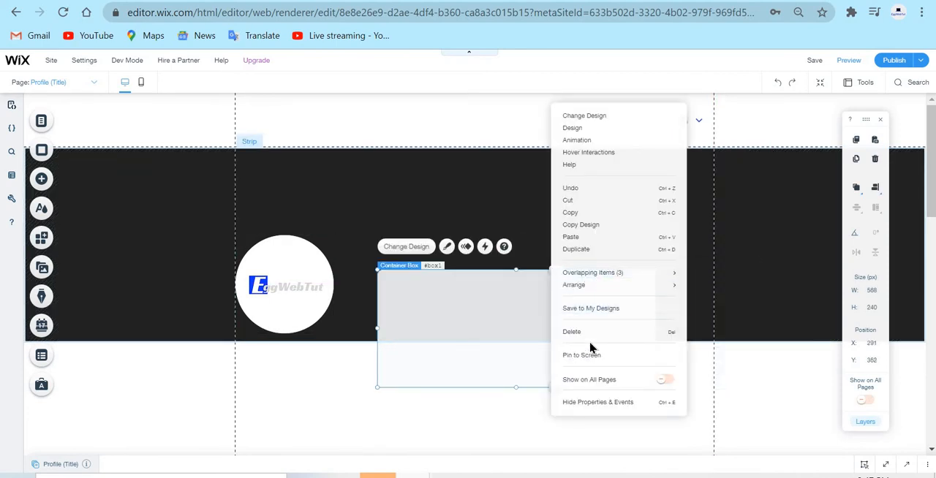
{"action": "left_click", "coordinate": [604, 252]}
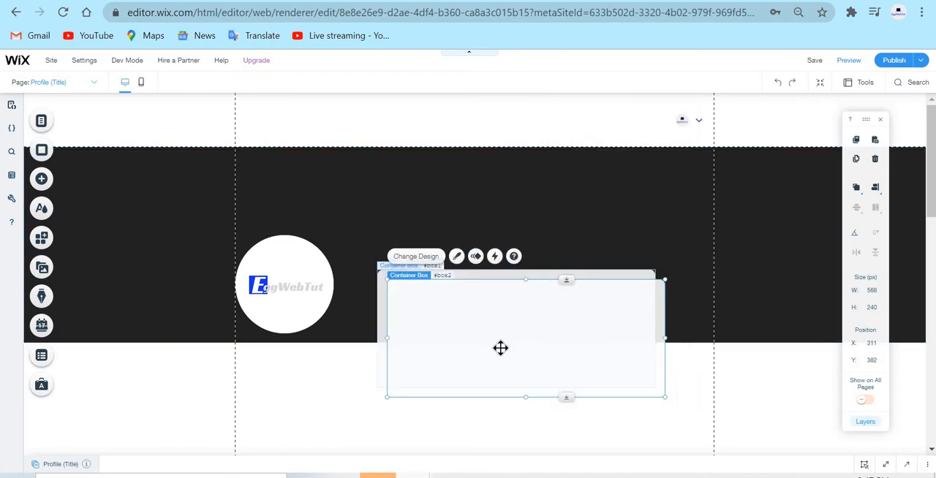
{"action": "left_click_drag", "start_coordinate": [620, 297], "coordinate": [738, 248]}
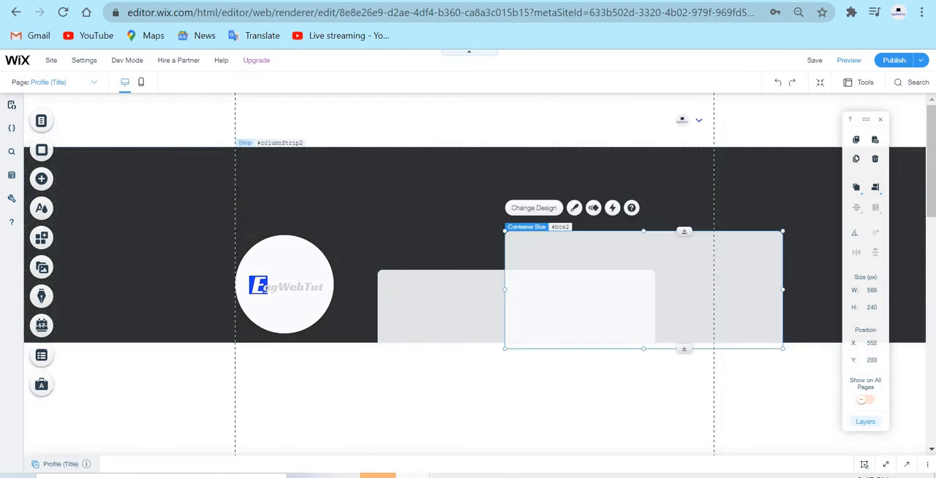
{"action": "key", "text": "Delete"}
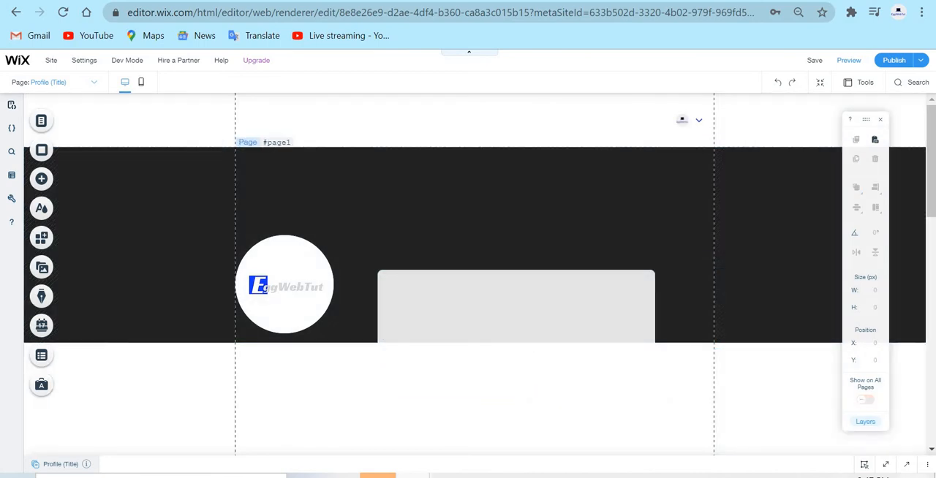
{"action": "left_click", "coordinate": [513, 319]}
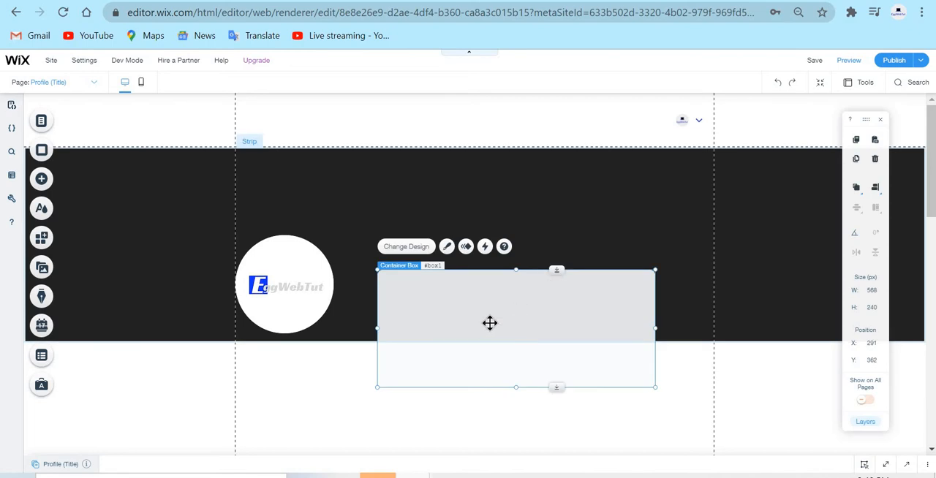
{"action": "double_click", "coordinate": [483, 323]}
{"action": "left_click_drag", "start_coordinate": [644, 296], "coordinate": [616, 295]}
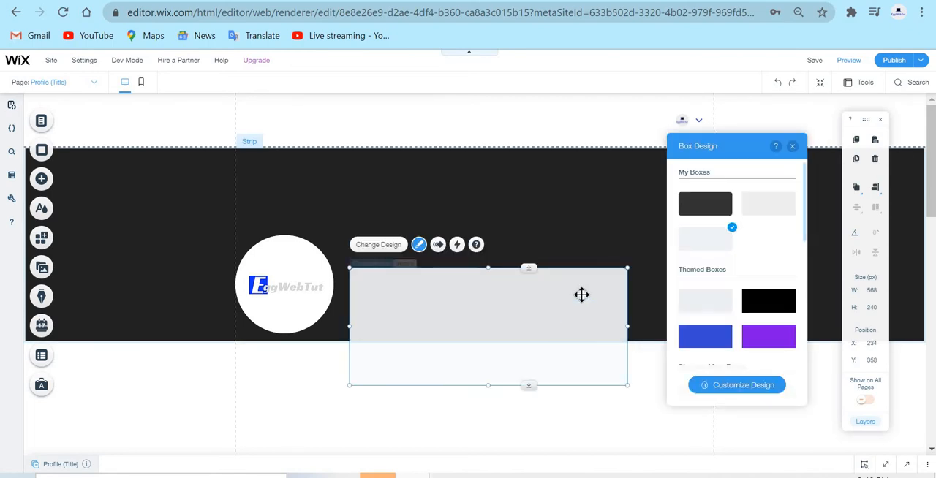
{"action": "key", "text": "ctrl+z"}
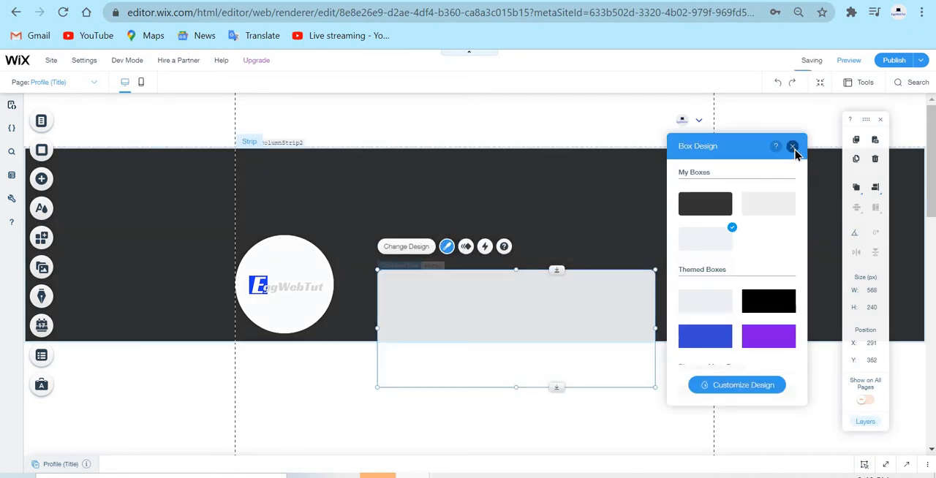
{"action": "left_click", "coordinate": [793, 147]}
Move the container box to X 206, Y 362, beside the circular image, and deselect it.
{"action": "left_click_drag", "start_coordinate": [536, 314], "coordinate": [497, 315]}
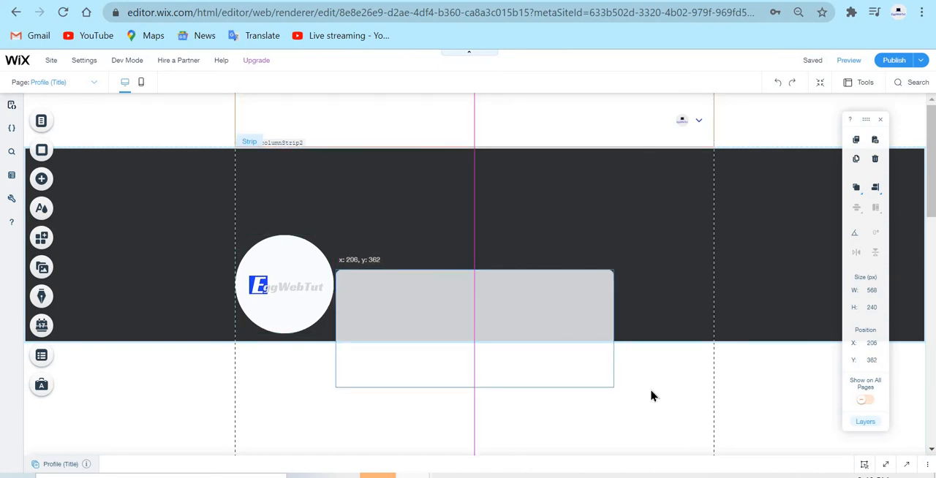
{"action": "left_click_drag", "start_coordinate": [653, 396], "coordinate": [667, 398]}
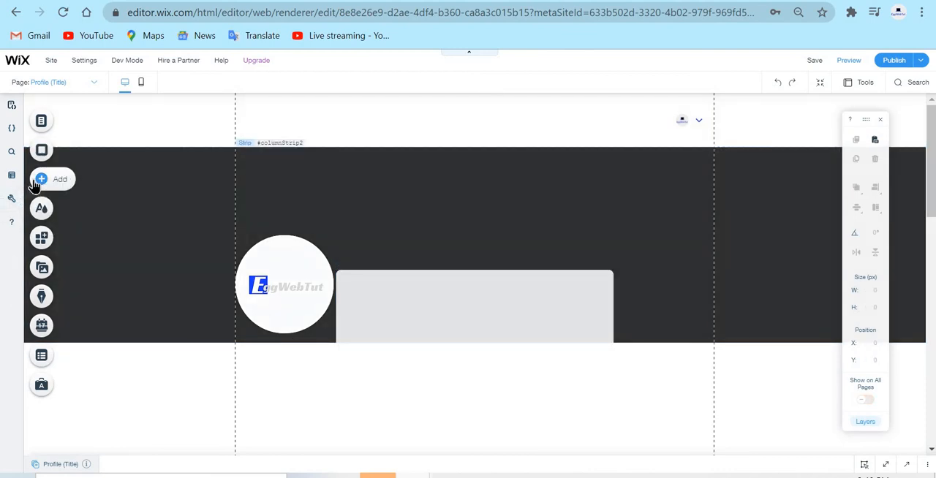
Add a Heading 1 text element below the strip at about X 513, Y 549 and change its text to "First Name".
{"action": "left_click", "coordinate": [36, 183]}
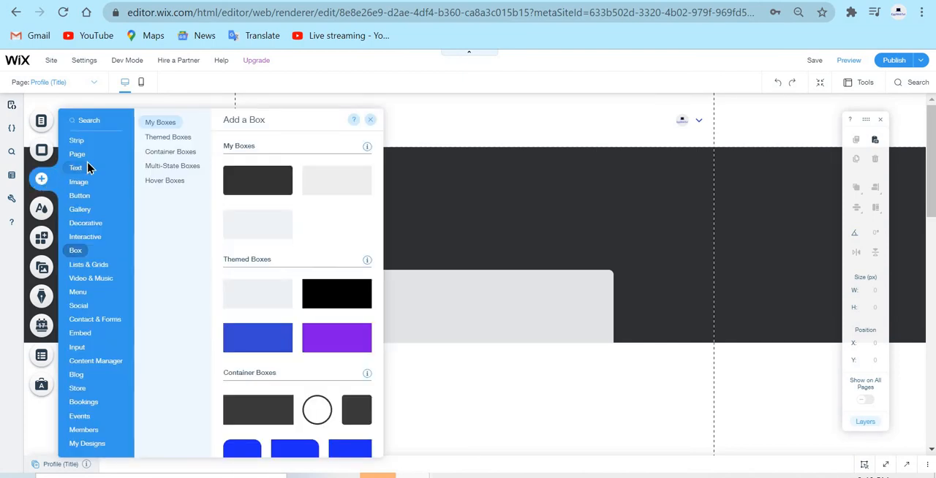
{"action": "mouse_move", "coordinate": [77, 168]}
{"action": "scroll", "coordinate": [251, 257], "scroll_direction": "down", "scroll_amount": 2}
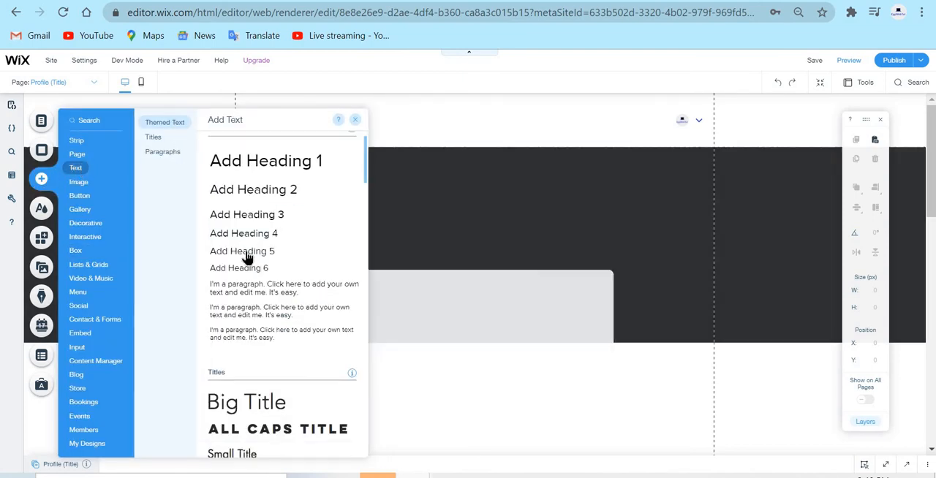
{"action": "scroll", "coordinate": [292, 242], "scroll_direction": "up", "scroll_amount": 2}
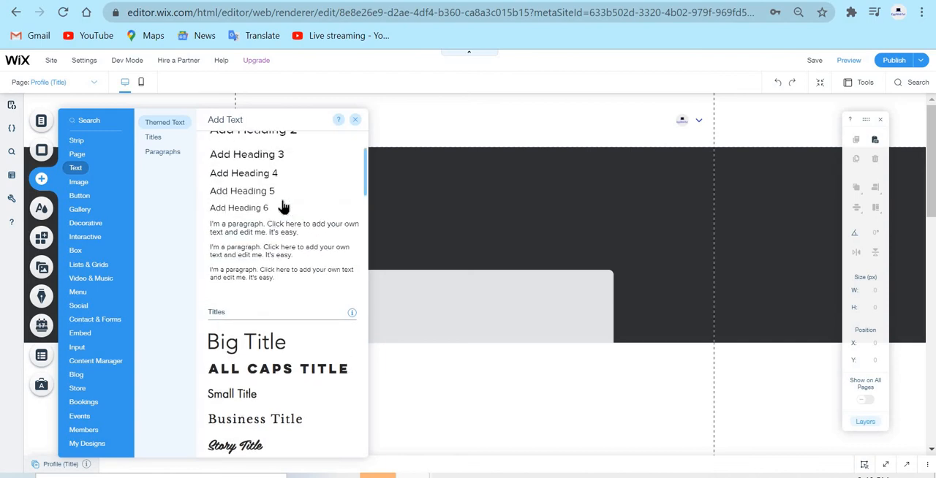
{"action": "left_click_drag", "start_coordinate": [246, 181], "coordinate": [566, 378]}
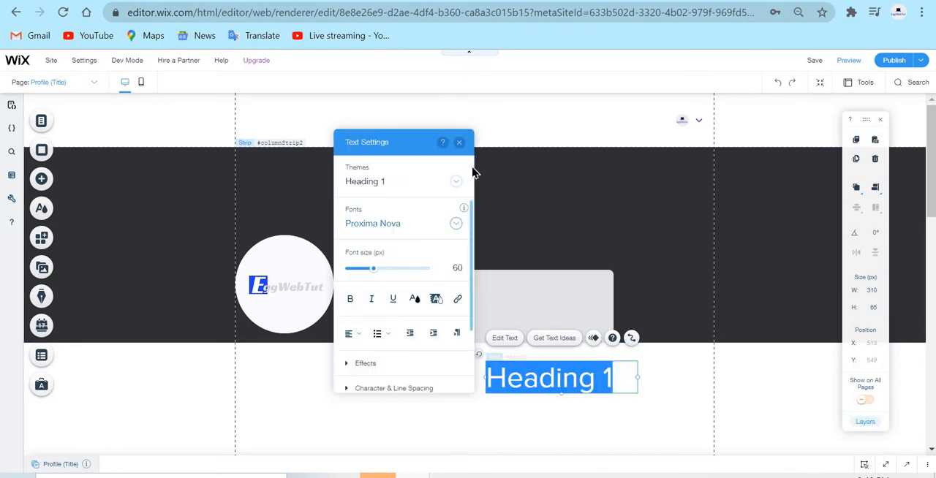
{"action": "type", "text": "Fr"}
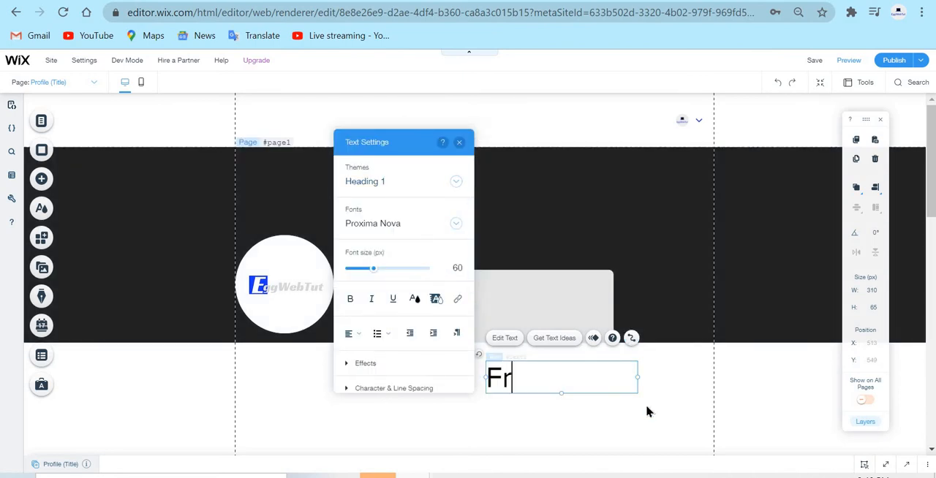
{"action": "key", "text": "BackSpace"}
{"action": "type", "text": "irst Name"}
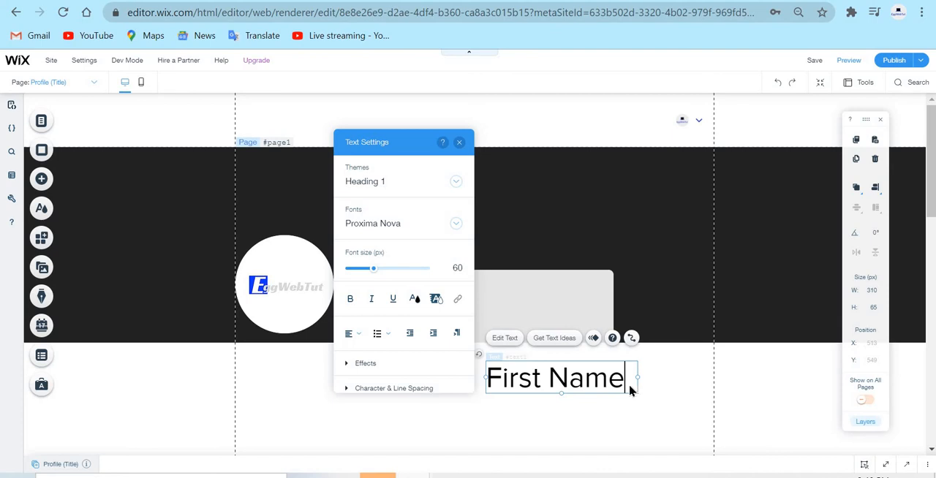
{"action": "key", "text": "Escape"}
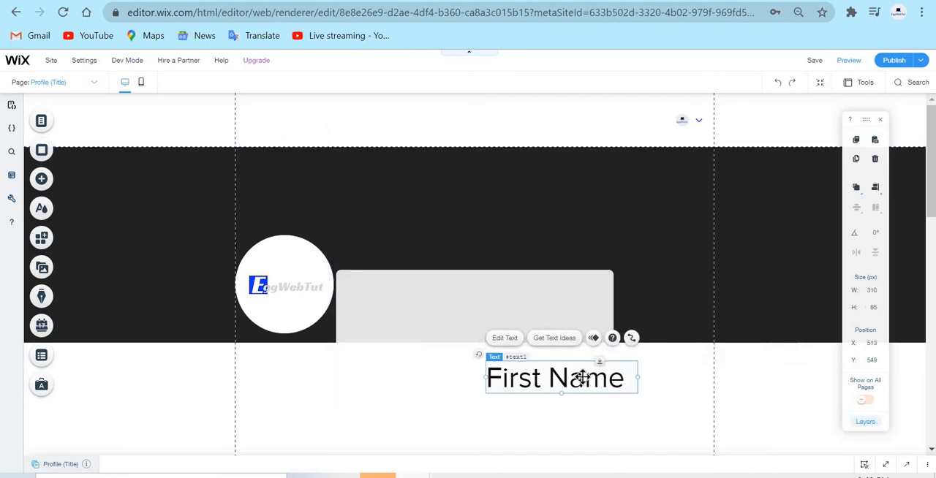
Duplicate the First Name heading, change the copy's text to "Last Name", and move it to about X 93, Y 590.
{"action": "right_click", "coordinate": [606, 374]}
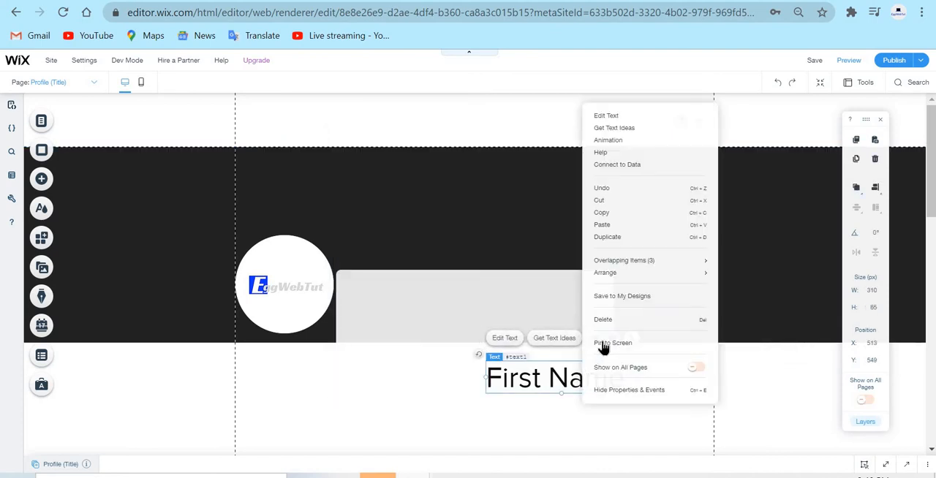
{"action": "left_click", "coordinate": [618, 237]}
{"action": "double_click", "coordinate": [572, 390]}
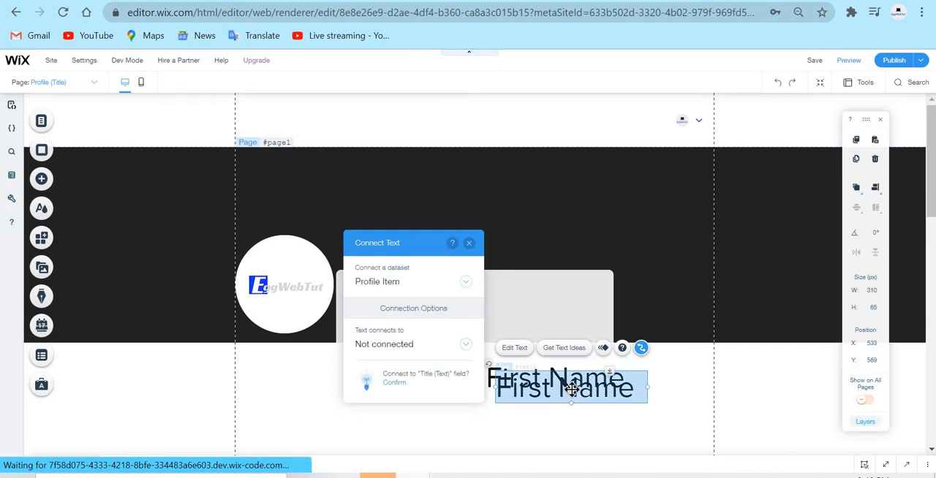
{"action": "type", "text": "La"}
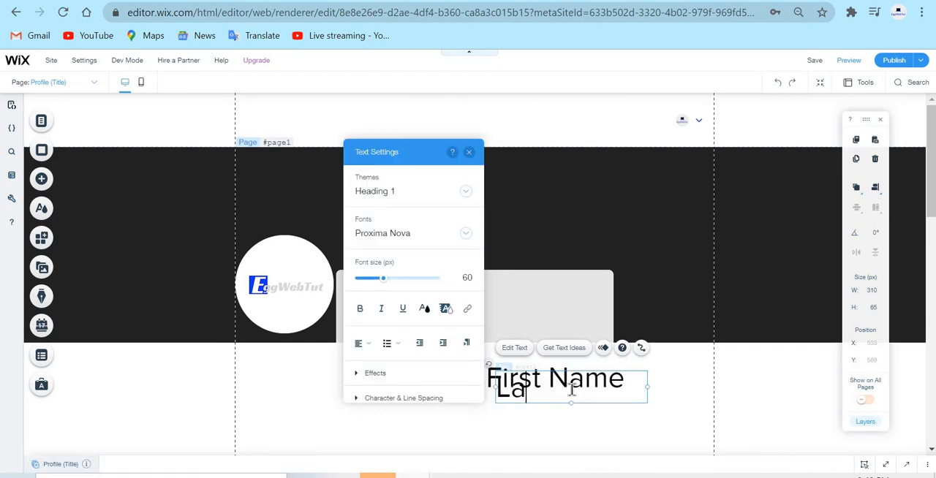
{"action": "type", "text": "st Name"}
{"action": "key", "text": "BackSpace"}
{"action": "key", "text": "BackSpace"}
{"action": "key", "text": "BackSpace"}
{"action": "key", "text": "BackSpace"}
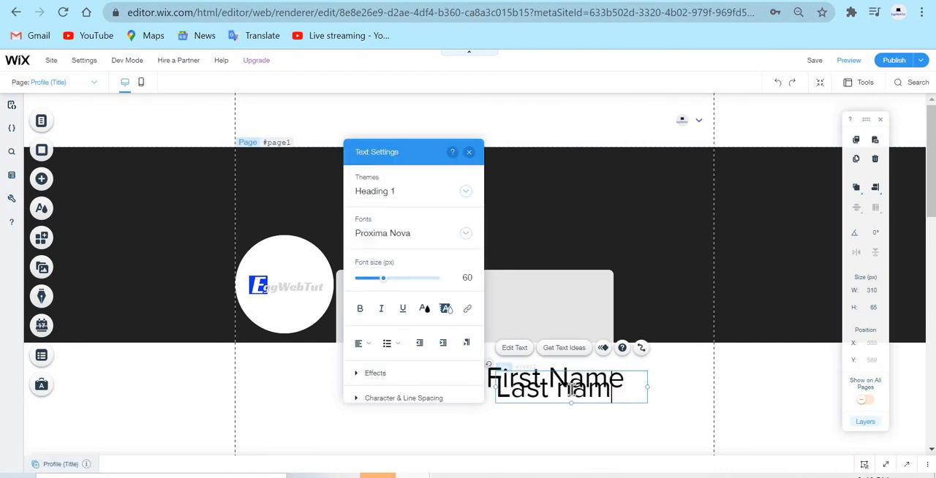
{"action": "type", "text": "Name"}
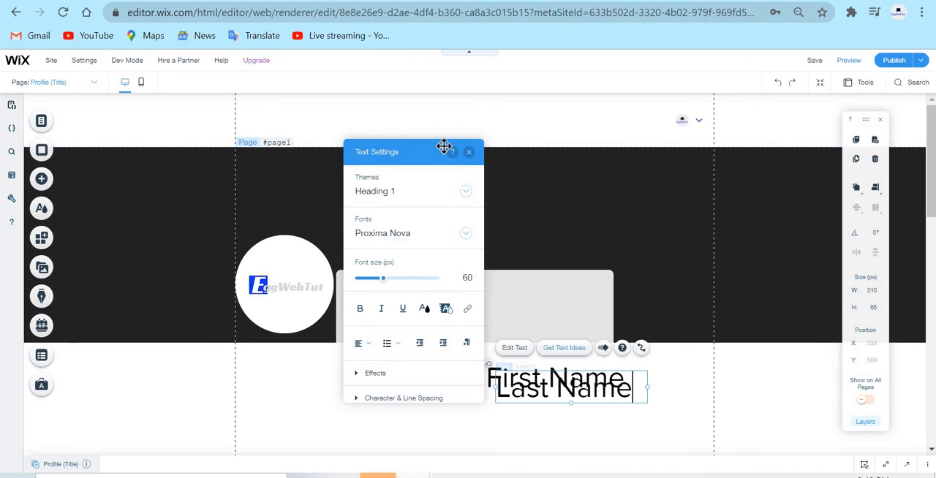
{"action": "left_click", "coordinate": [468, 154]}
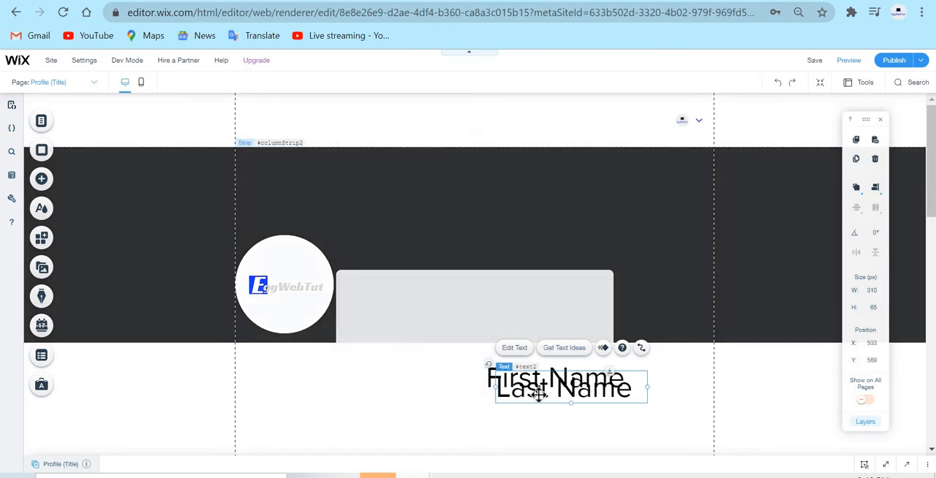
{"action": "left_click_drag", "start_coordinate": [495, 395], "coordinate": [352, 392]}
Duplicate the Last Name heading, move the copy to about X 475, Y 622, and change its text to "Bio".
{"action": "right_click", "coordinate": [359, 394]}
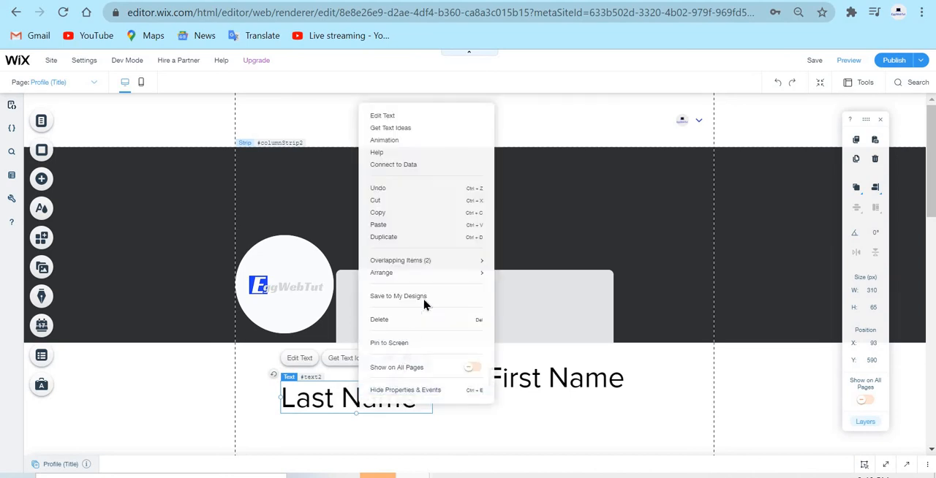
{"action": "left_click", "coordinate": [428, 237]}
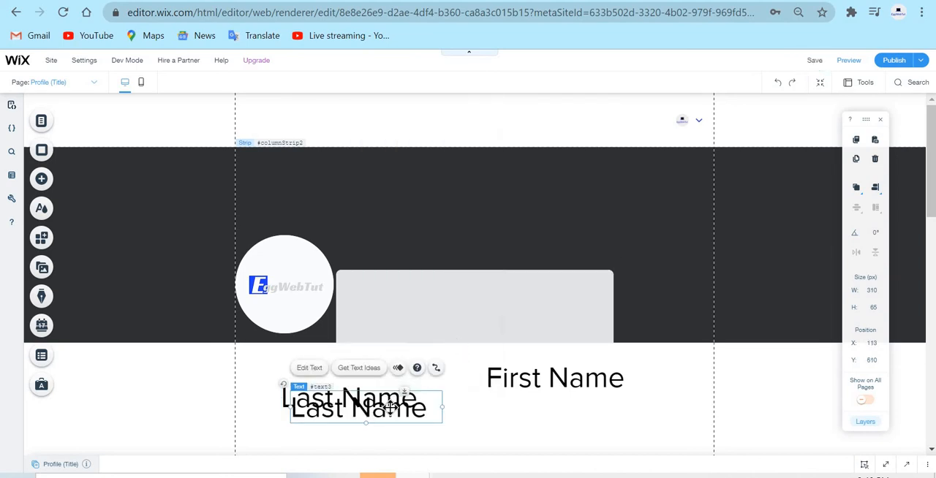
{"action": "left_click_drag", "start_coordinate": [389, 407], "coordinate": [567, 414]}
{"action": "double_click", "coordinate": [568, 414]}
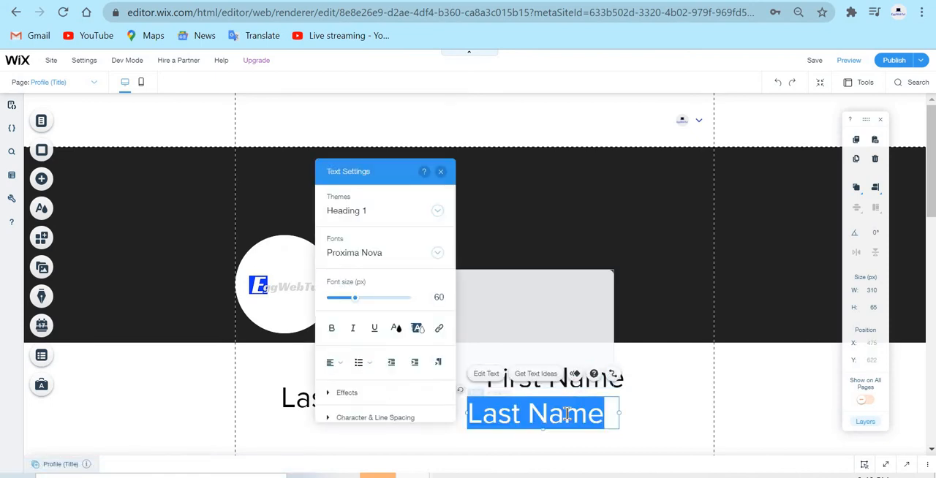
{"action": "type", "text": "Bio"}
{"action": "left_click", "coordinate": [729, 432]}
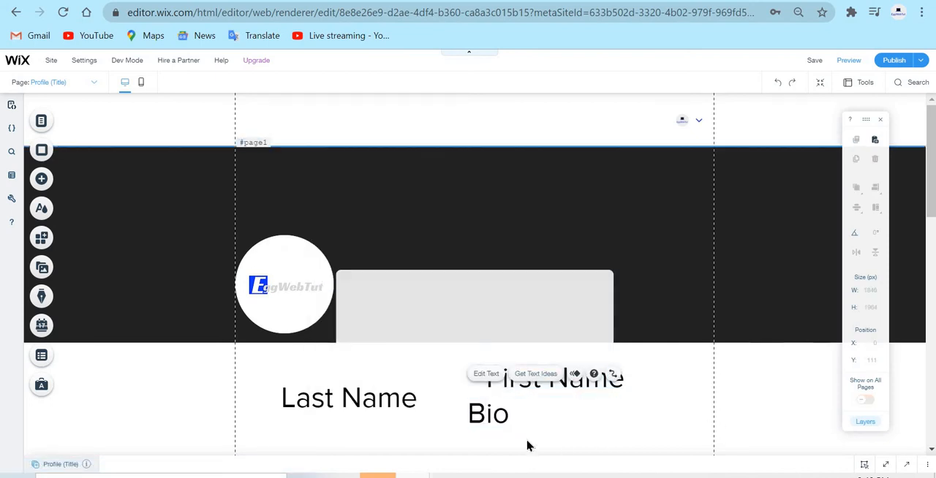
Duplicate the Bio heading, move the copy to about X 211, Y 715, and change its text to "Username".
{"action": "right_click", "coordinate": [551, 406]}
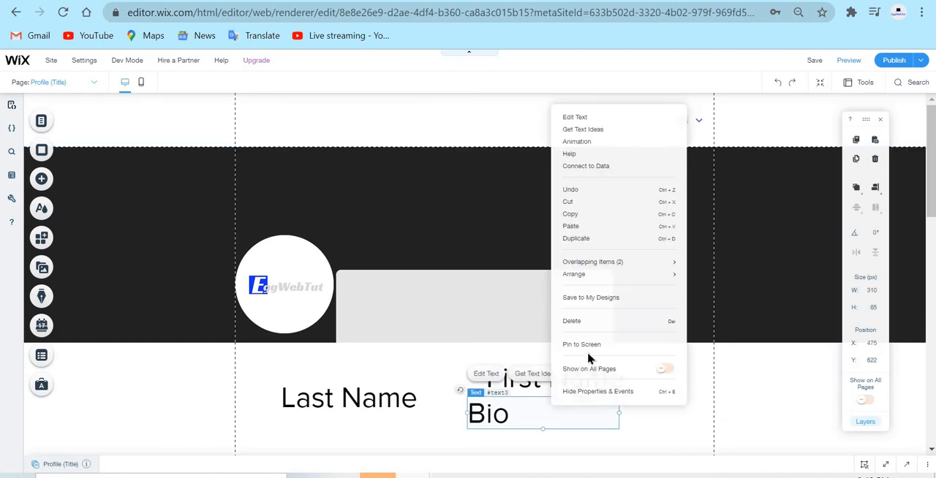
{"action": "mouse_move", "coordinate": [618, 252]}
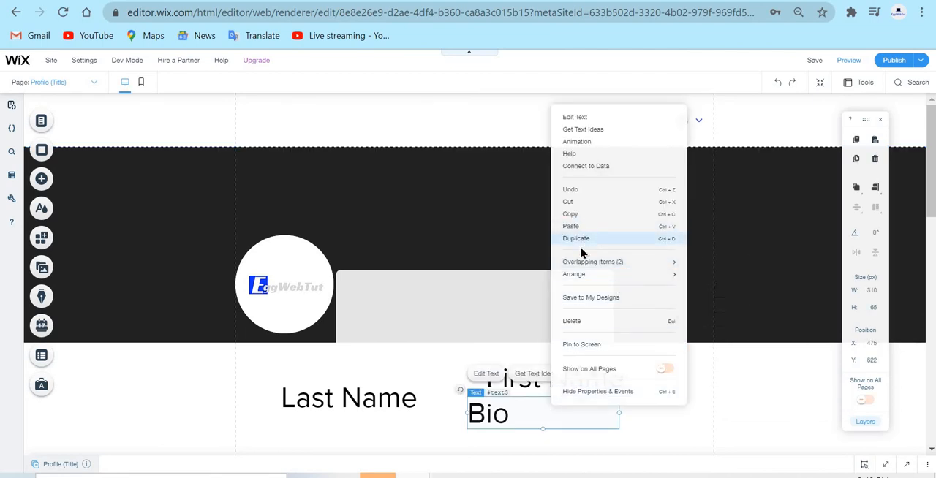
{"action": "left_click", "coordinate": [582, 241]}
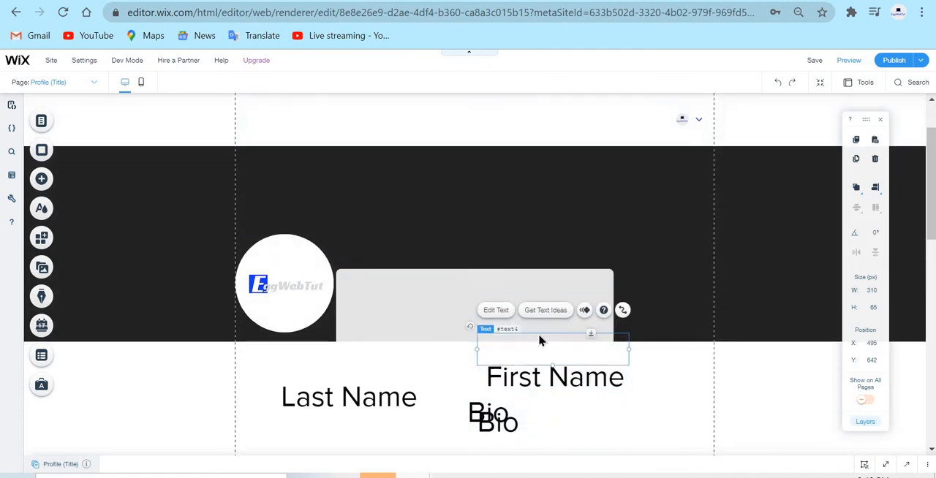
{"action": "scroll", "coordinate": [539, 339], "scroll_direction": "down", "scroll_amount": 1}
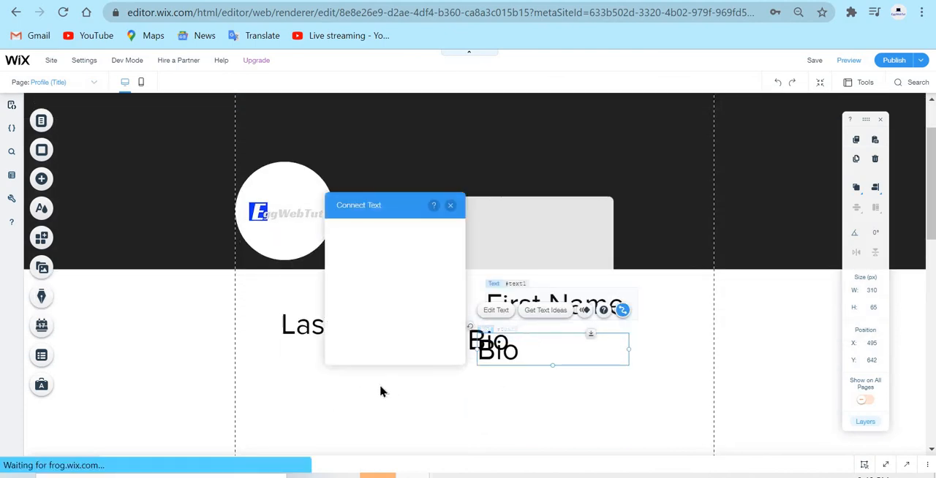
{"action": "left_click_drag", "start_coordinate": [512, 344], "coordinate": [373, 381]}
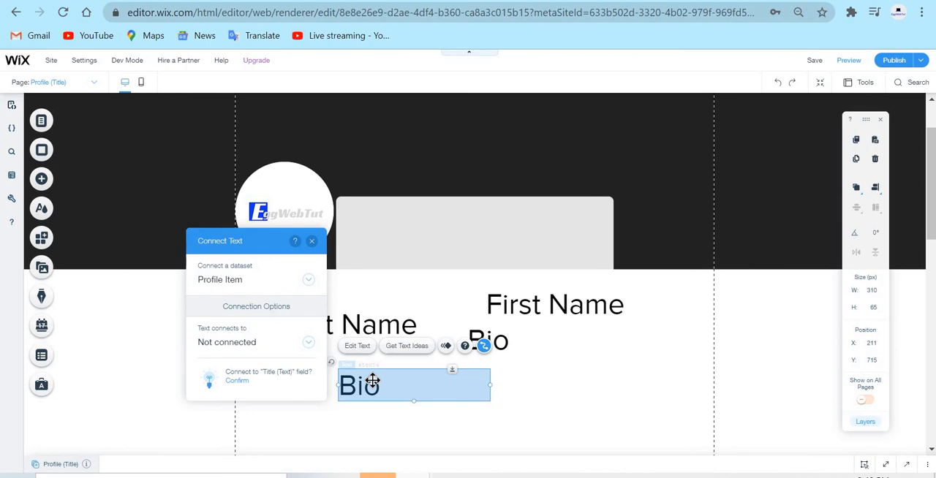
{"action": "double_click", "coordinate": [373, 381]}
{"action": "type", "text": "Usern"}
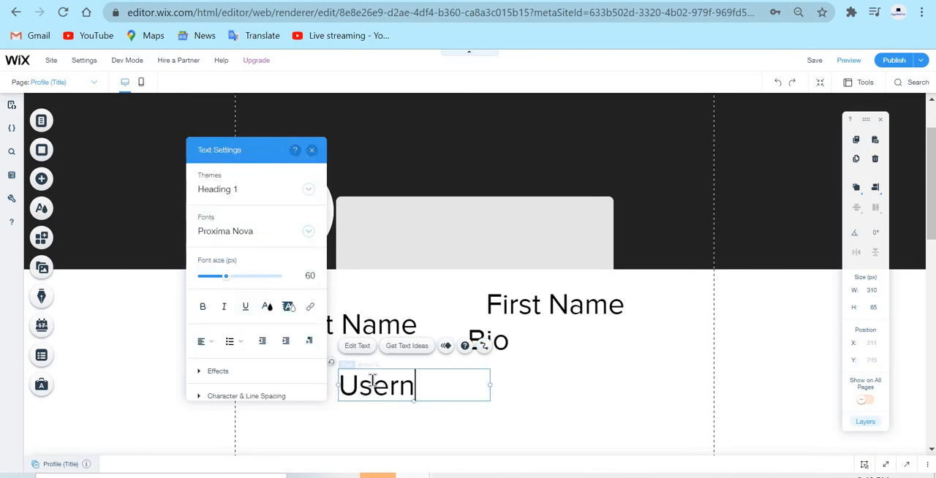
{"action": "type", "text": "ame"}
{"action": "left_click", "coordinate": [580, 405]}
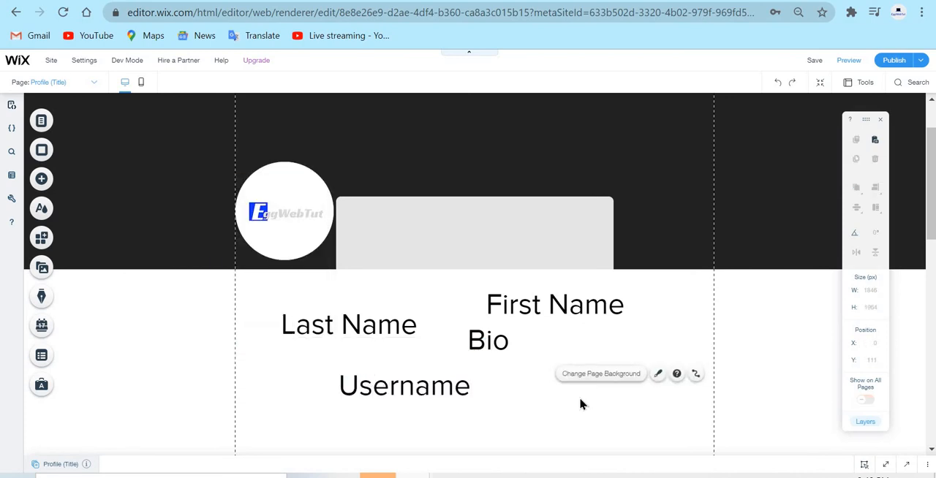
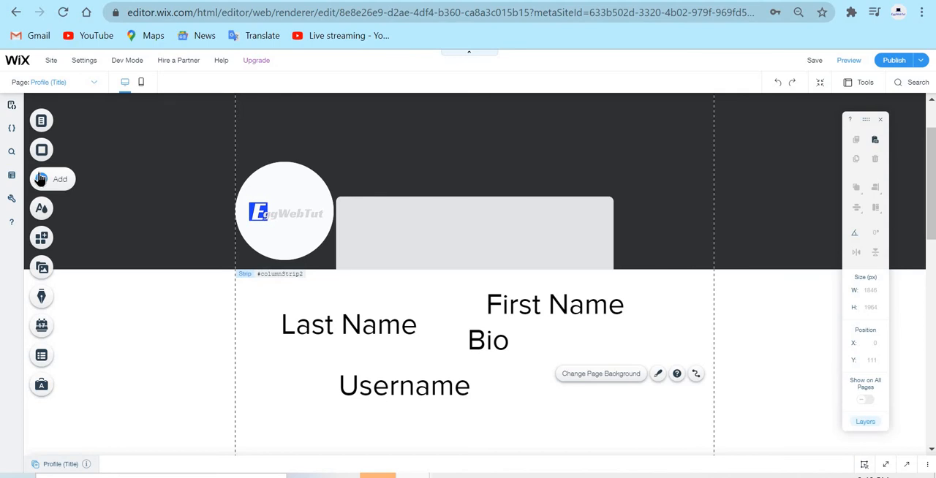
Add a Heading 1 text element below the strip, change its text to "@", and narrow its box to about 75 px wide.
{"action": "left_click", "coordinate": [41, 179]}
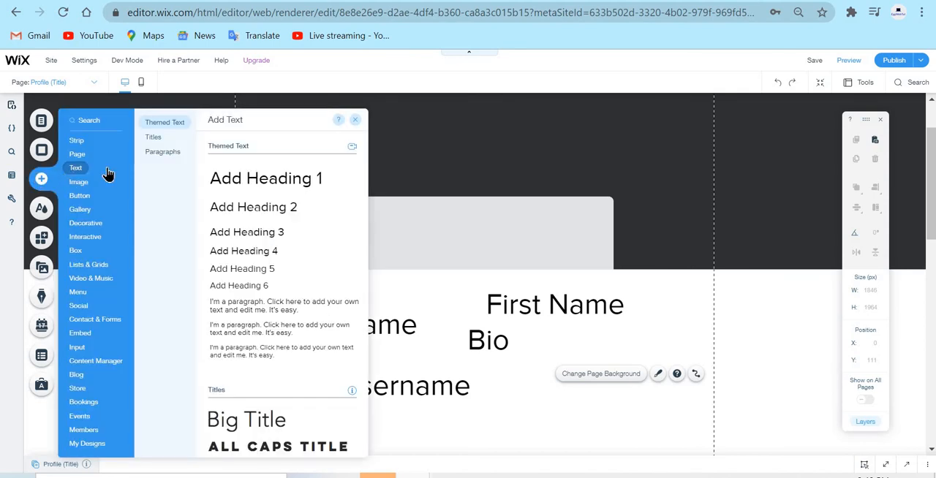
{"action": "left_click_drag", "start_coordinate": [456, 192], "coordinate": [613, 369]}
{"action": "double_click", "coordinate": [613, 369]}
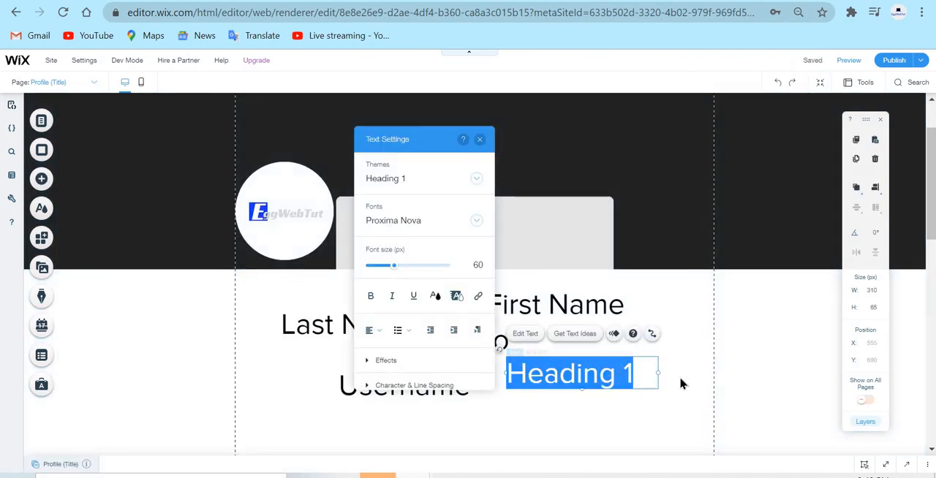
{"action": "type", "text": "@"}
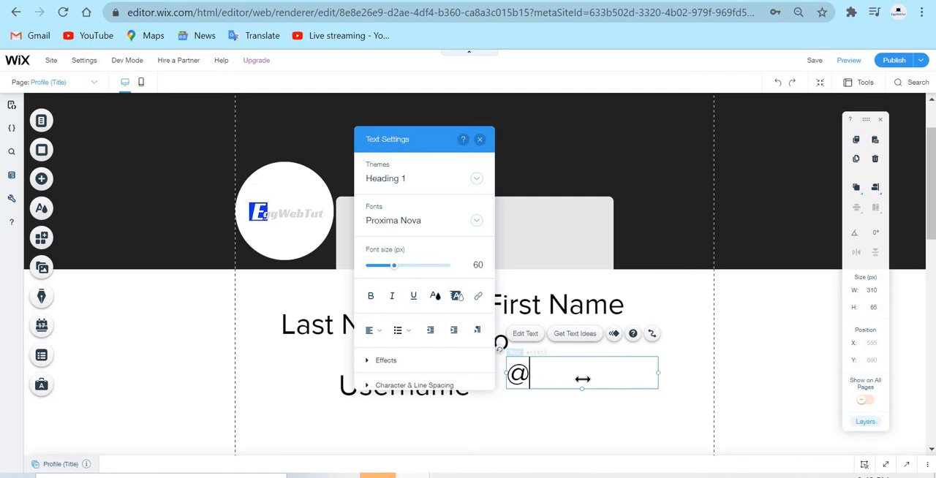
{"action": "left_click_drag", "start_coordinate": [658, 373], "coordinate": [543, 374]}
{"action": "left_click", "coordinate": [590, 375]}
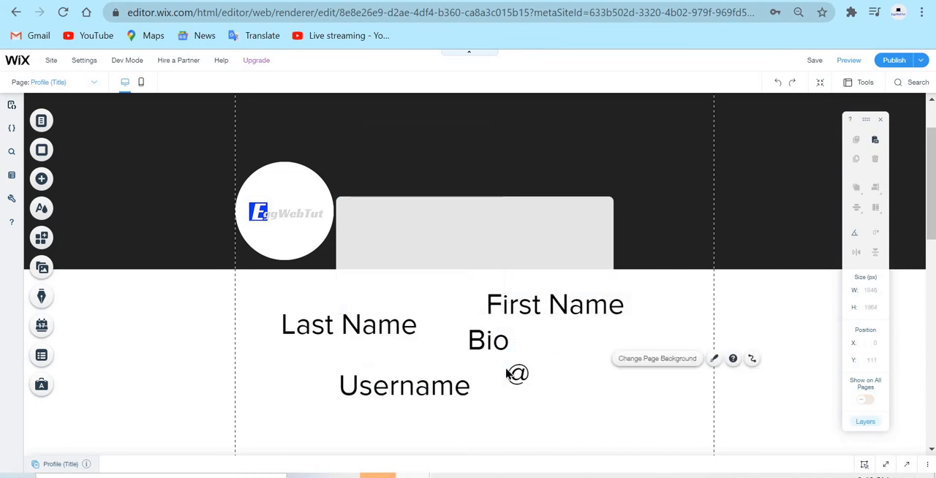
Place the @ text directly before Username at about X 162, Y 715, and narrow its box to about 44 px wide.
{"action": "left_click", "coordinate": [528, 372]}
{"action": "left_click_drag", "start_coordinate": [524, 374], "coordinate": [329, 380]}
{"action": "left_click", "coordinate": [714, 412]}
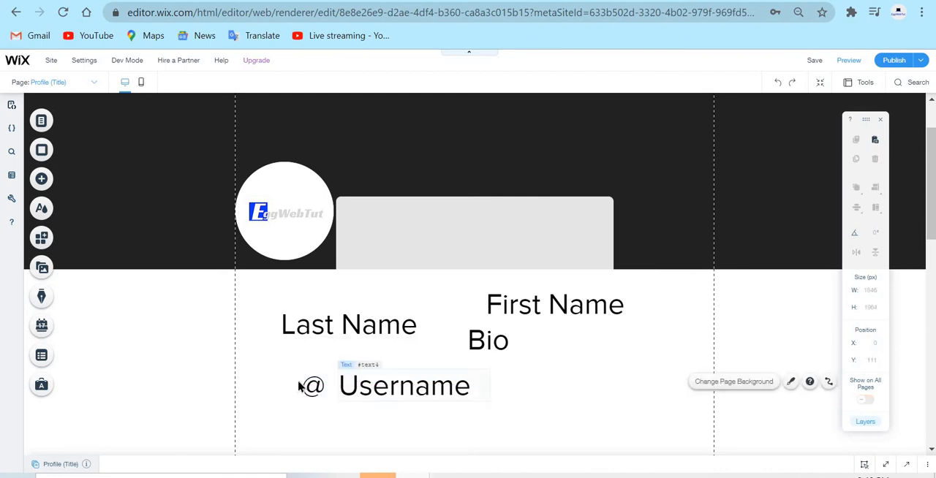
{"action": "left_click", "coordinate": [333, 380]}
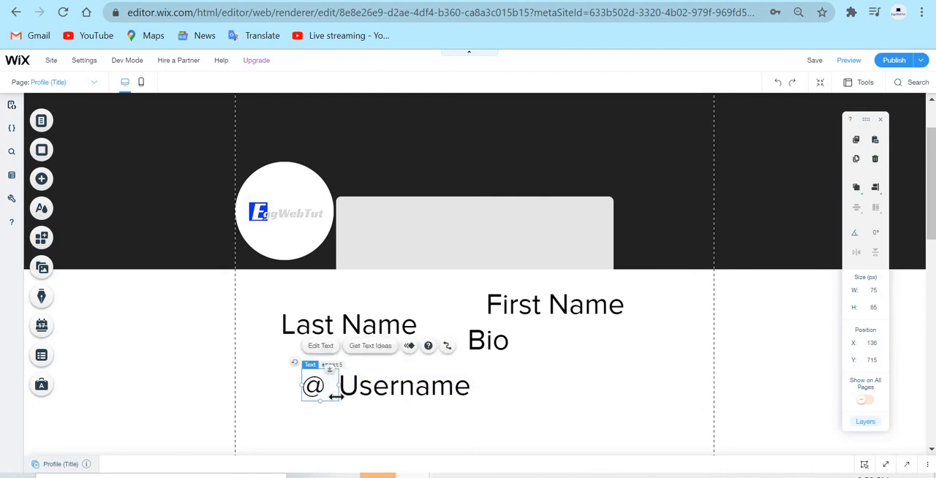
{"action": "left_click_drag", "start_coordinate": [335, 395], "coordinate": [323, 382]}
{"action": "left_click", "coordinate": [666, 390]}
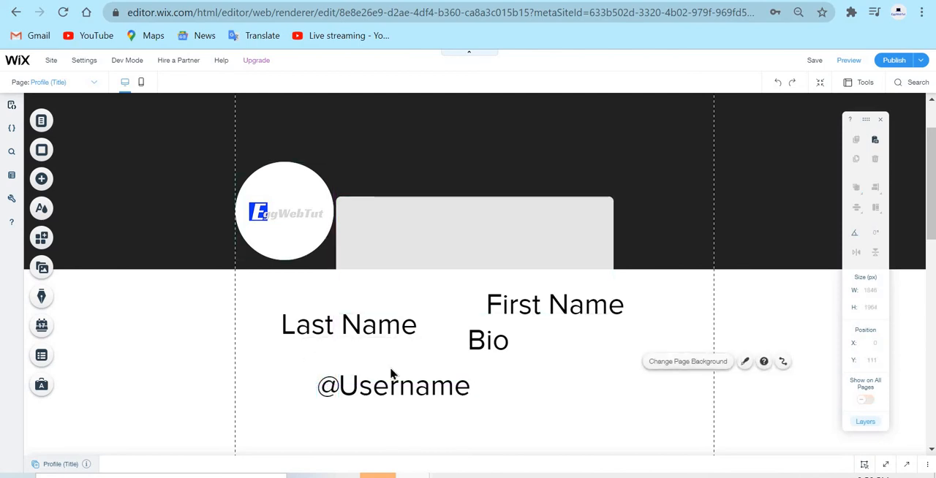
{"action": "left_click", "coordinate": [330, 386]}
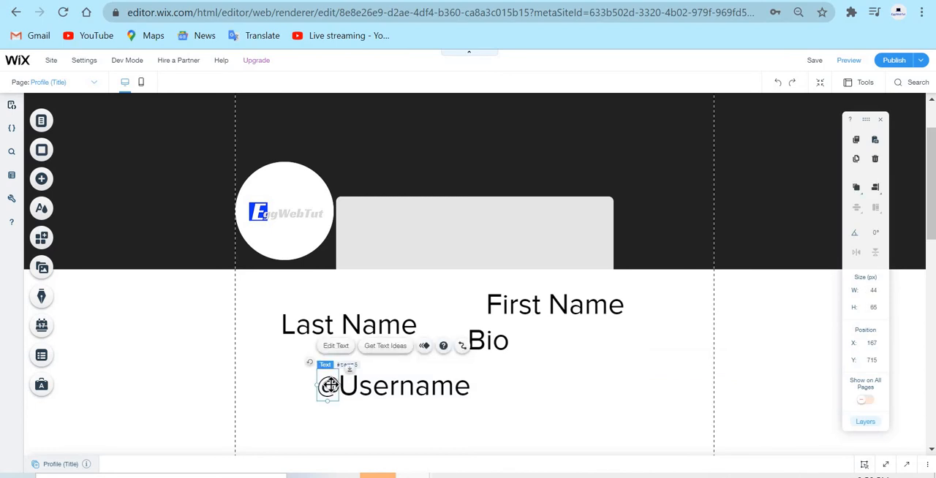
{"action": "left_click_drag", "start_coordinate": [330, 386], "coordinate": [327, 386]}
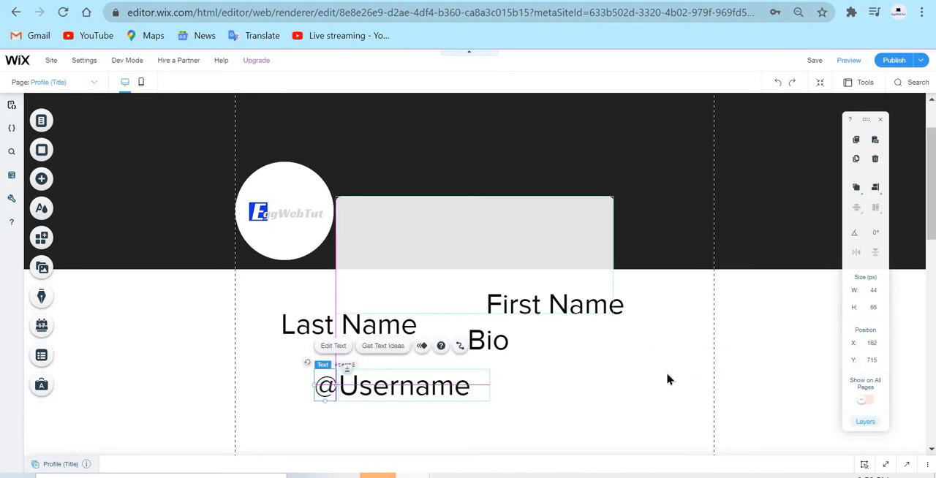
{"action": "left_click", "coordinate": [667, 379]}
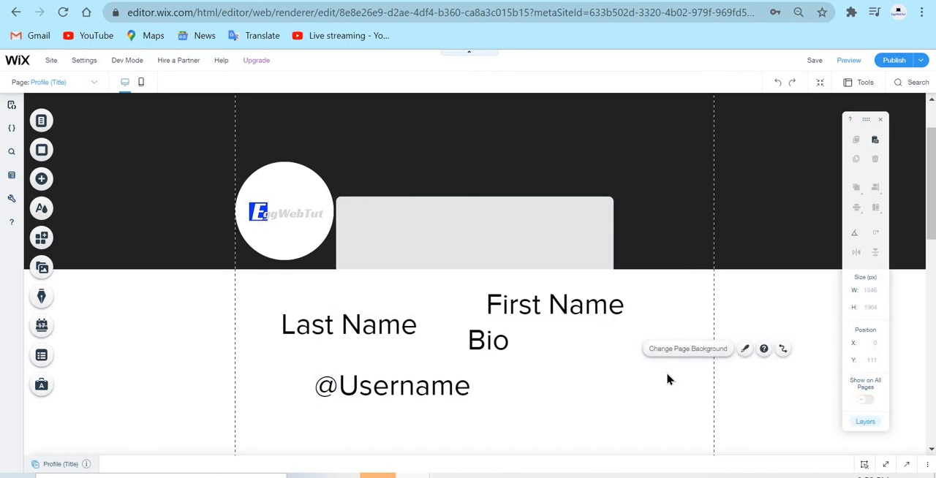
{"action": "left_click", "coordinate": [373, 387]}
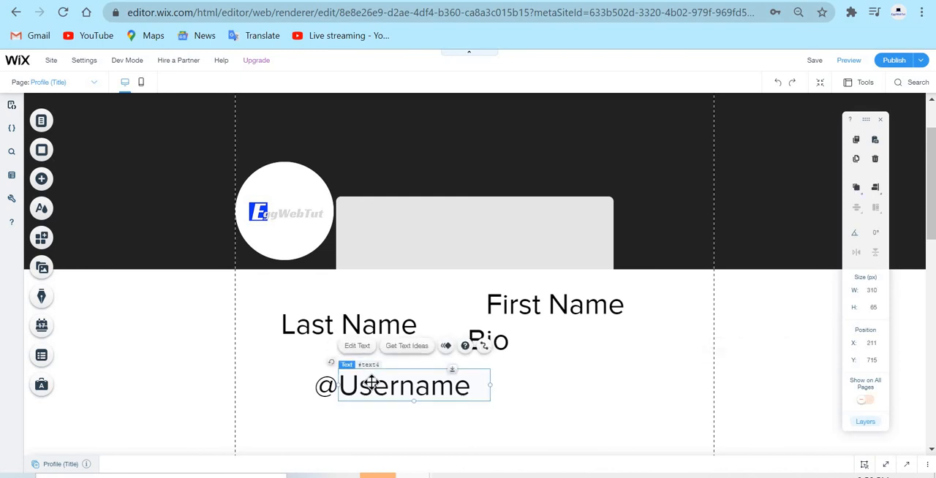
{"action": "left_click", "coordinate": [571, 411]}
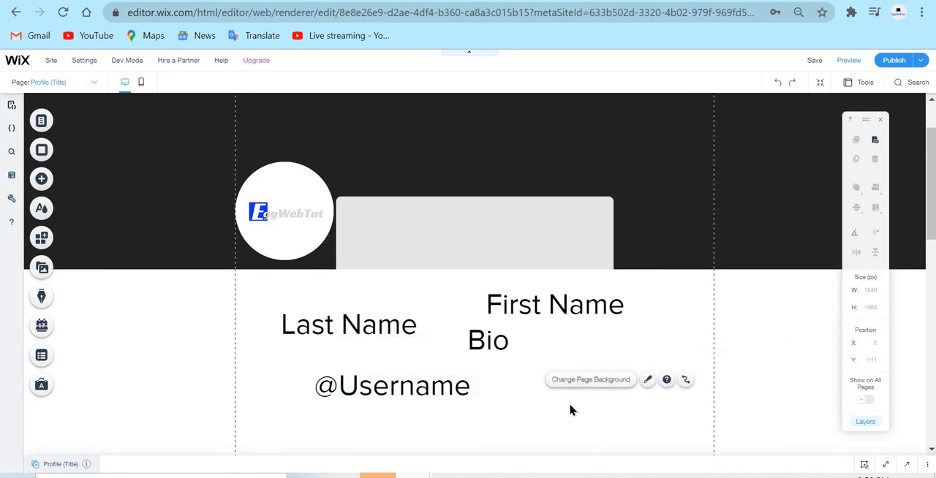
Set the First Name text's font size to 30 px and move it into the grey container box at about X 219, Y 391.
{"action": "left_click", "coordinate": [601, 307]}
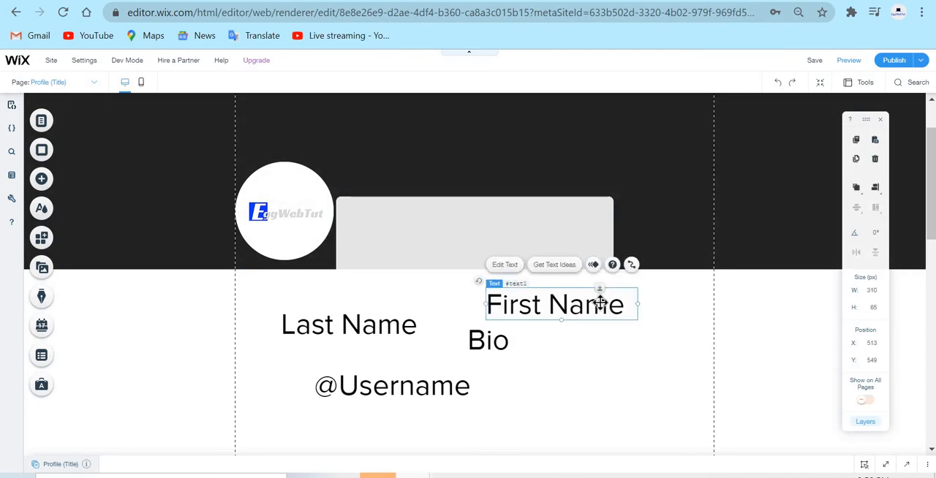
{"action": "double_click", "coordinate": [599, 303]}
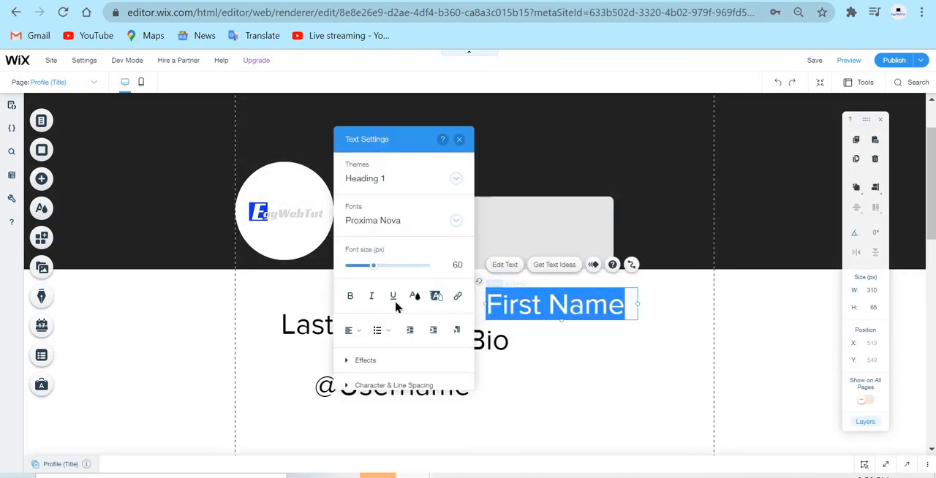
{"action": "left_click", "coordinate": [455, 265]}
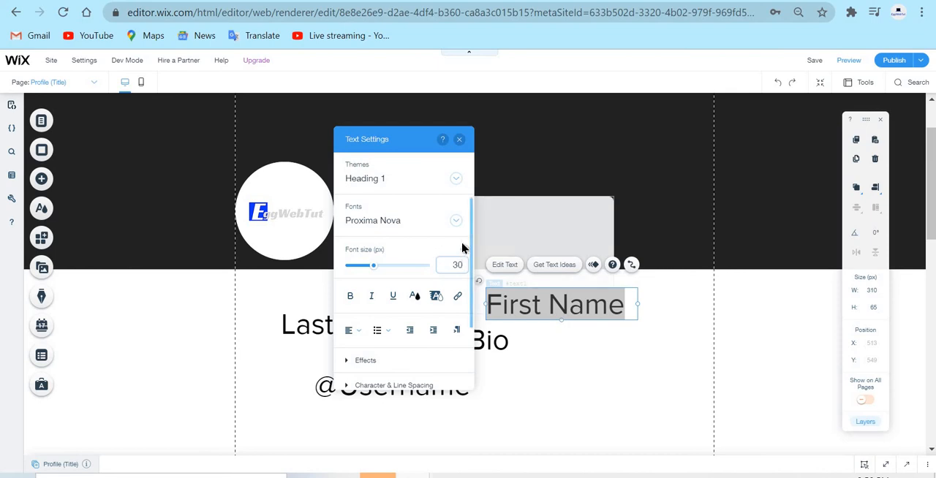
{"action": "key", "text": "Return"}
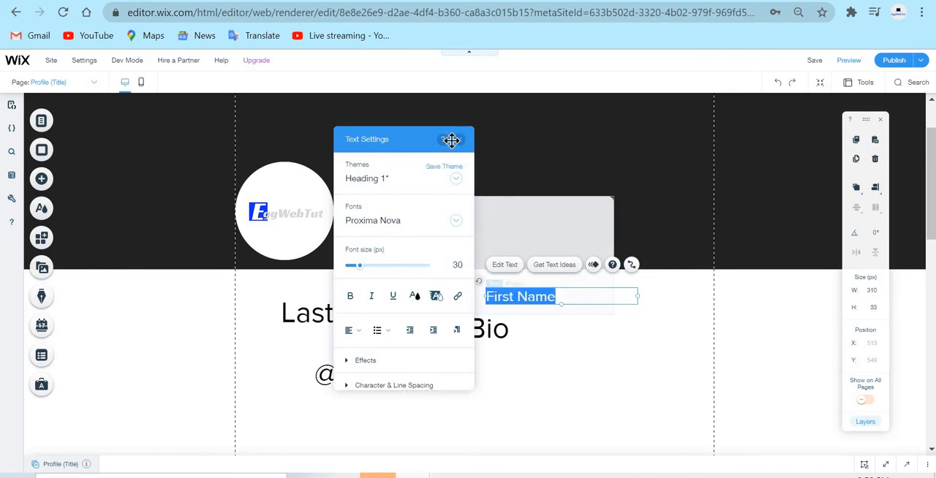
{"action": "left_click", "coordinate": [459, 140]}
{"action": "left_click_drag", "start_coordinate": [564, 297], "coordinate": [422, 225]}
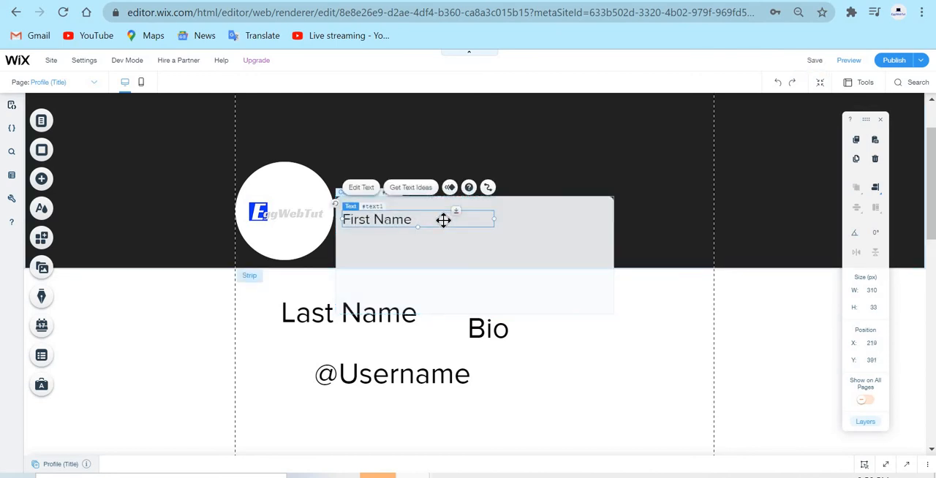
Change the font of the First Name text in the container box to Lato Light.
{"action": "double_click", "coordinate": [443, 220]}
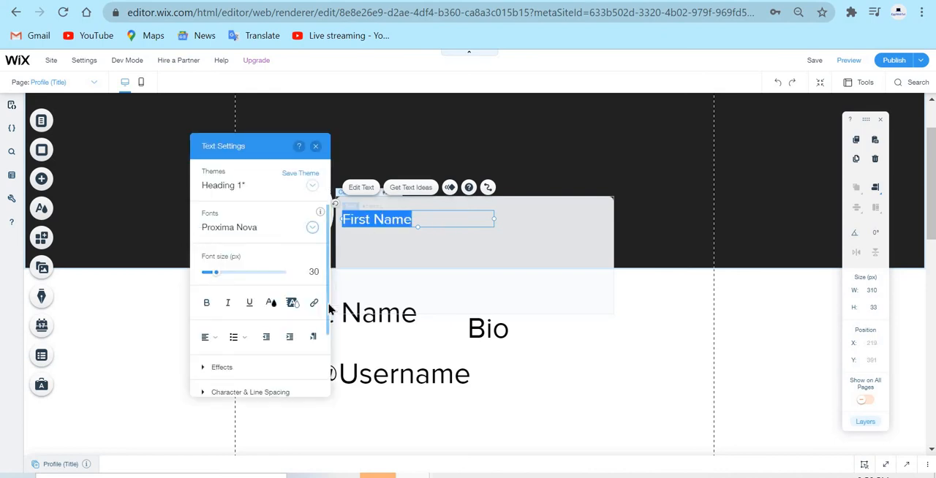
{"action": "left_click", "coordinate": [249, 240]}
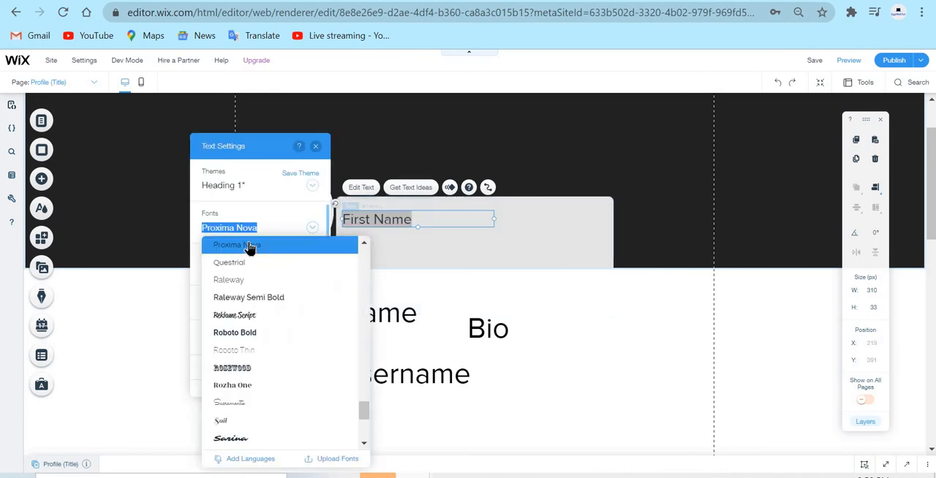
{"action": "scroll", "coordinate": [313, 346], "scroll_direction": "down", "scroll_amount": 5}
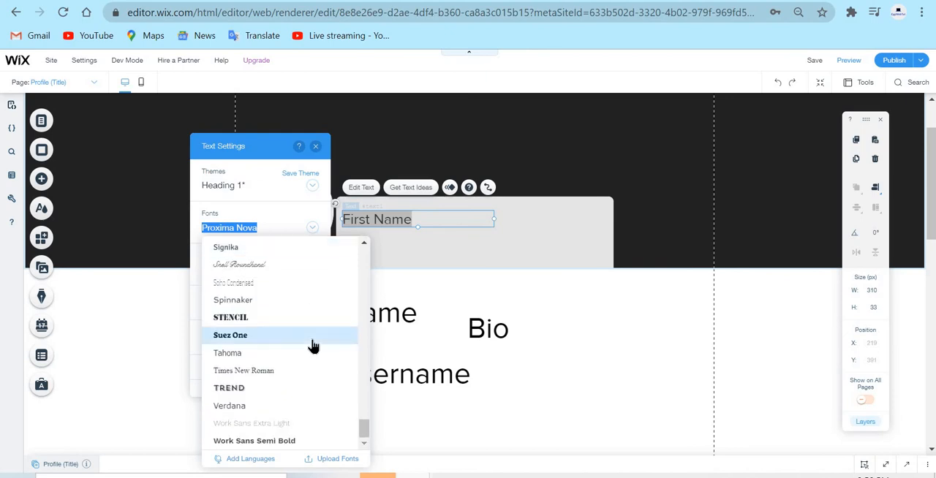
{"action": "scroll", "coordinate": [316, 344], "scroll_direction": "up", "scroll_amount": 8}
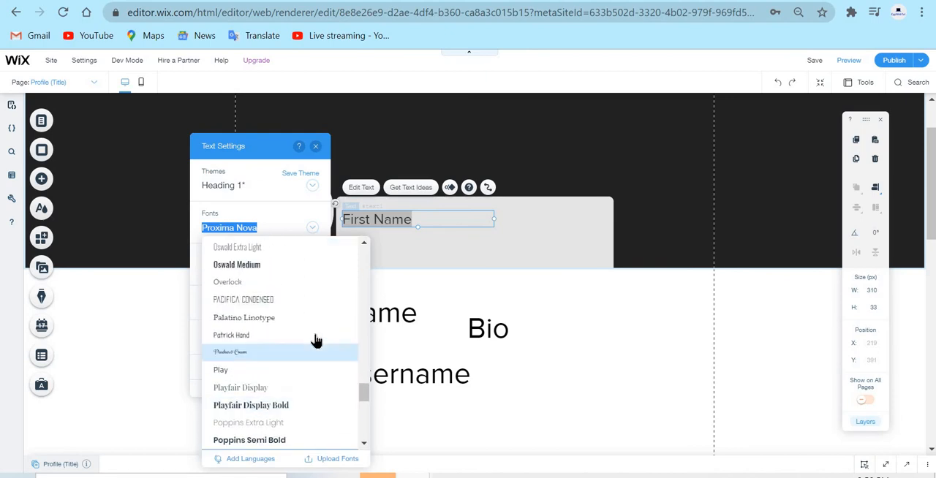
{"action": "scroll", "coordinate": [315, 337], "scroll_direction": "up", "scroll_amount": 6}
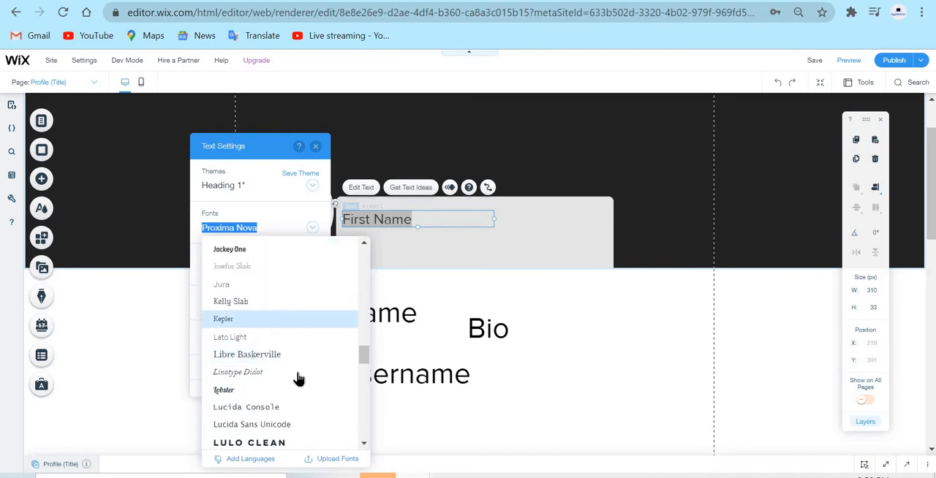
{"action": "scroll", "coordinate": [305, 406], "scroll_direction": "down", "scroll_amount": 2}
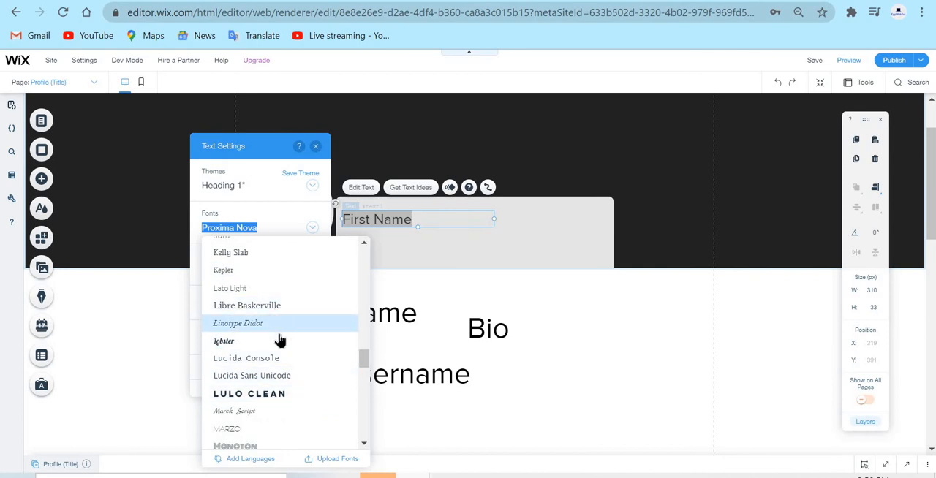
{"action": "left_click", "coordinate": [255, 293]}
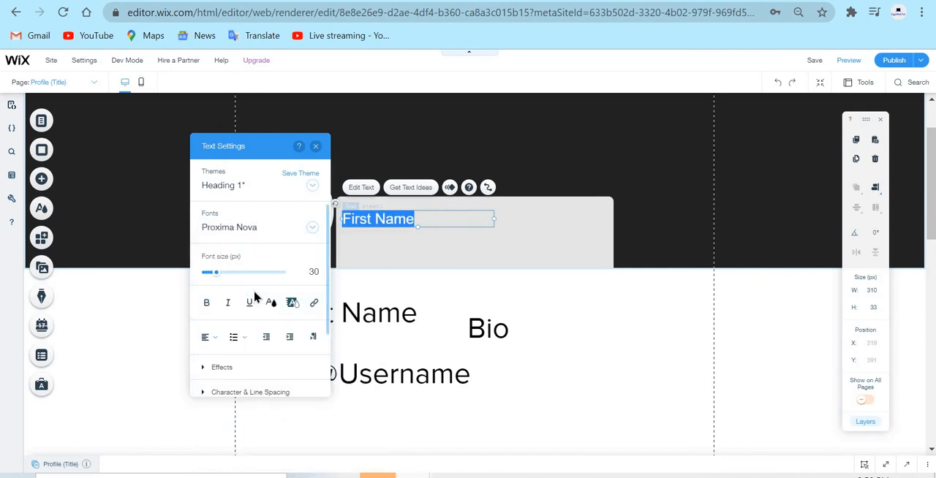
Make the First Name text bold and set its font size to 21 px.
{"action": "left_click", "coordinate": [441, 223]}
{"action": "left_click_drag", "start_coordinate": [441, 224], "coordinate": [207, 309]}
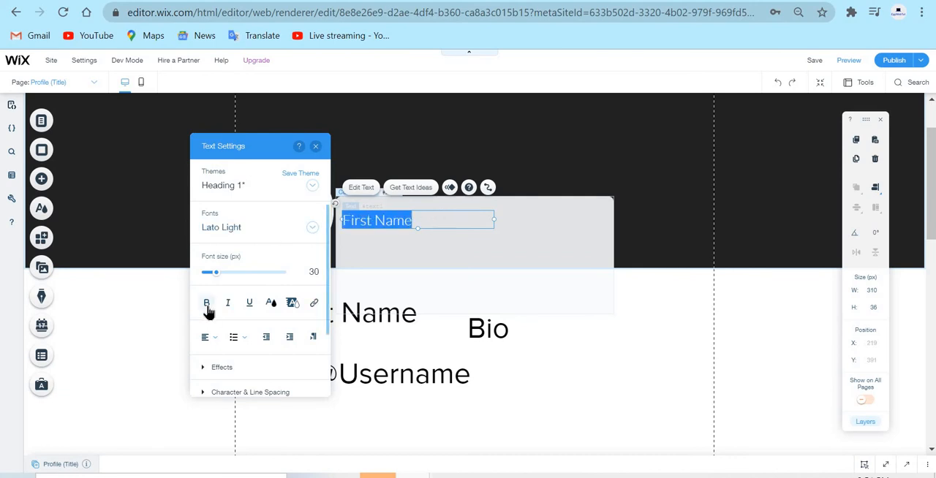
{"action": "left_click", "coordinate": [207, 304]}
{"action": "left_click_drag", "start_coordinate": [215, 275], "coordinate": [207, 275]}
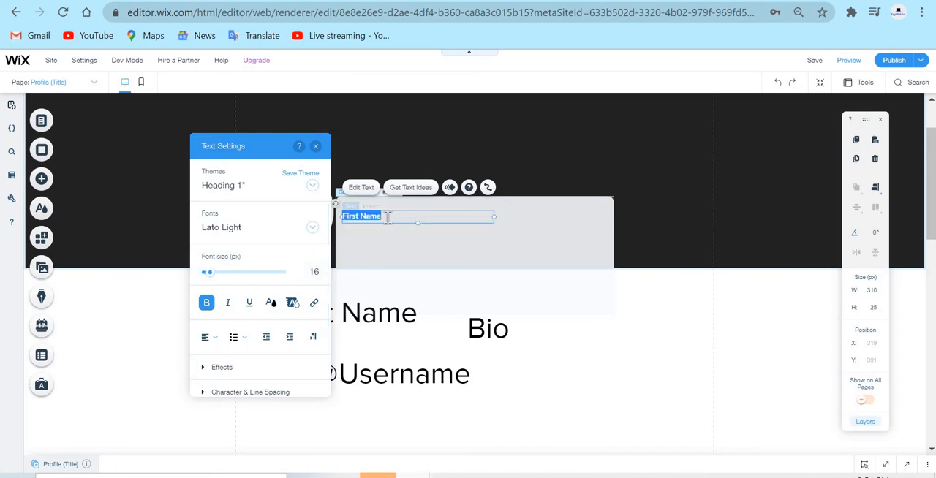
{"action": "left_click", "coordinate": [388, 217]}
{"action": "key", "text": "ctrl+a"}
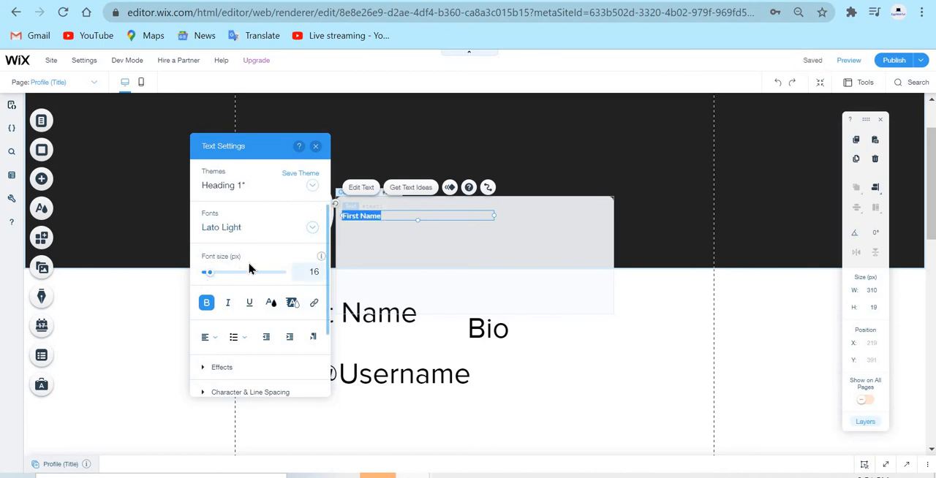
{"action": "left_click", "coordinate": [210, 277]}
{"action": "left_click_drag", "start_coordinate": [213, 277], "coordinate": [213, 276]}
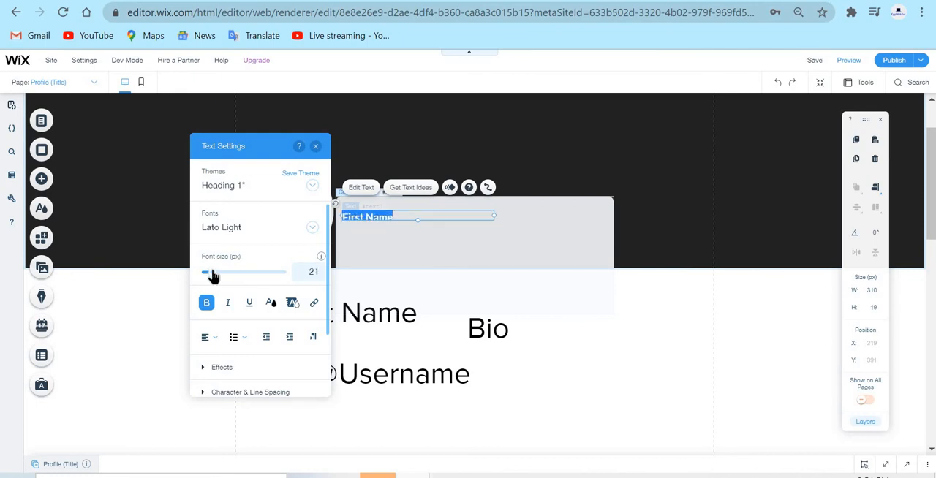
{"action": "left_click_drag", "start_coordinate": [414, 219], "coordinate": [307, 225]}
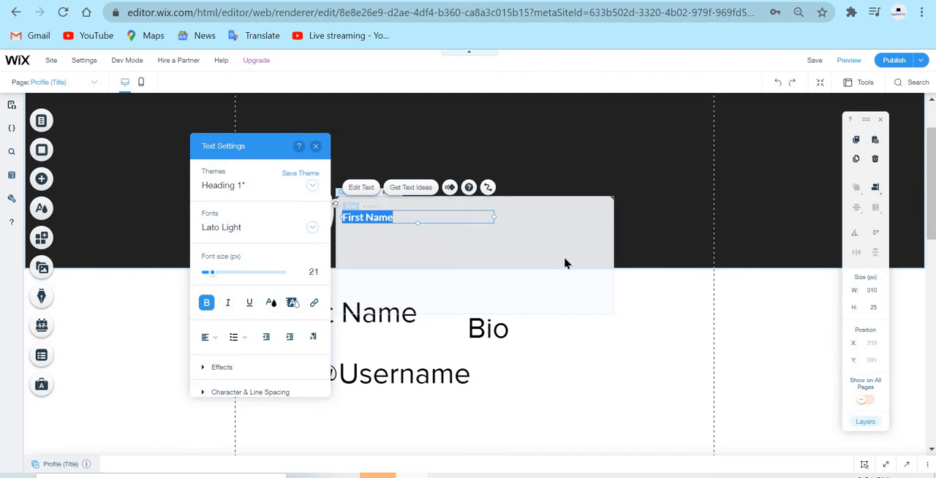
{"action": "left_click", "coordinate": [746, 399]}
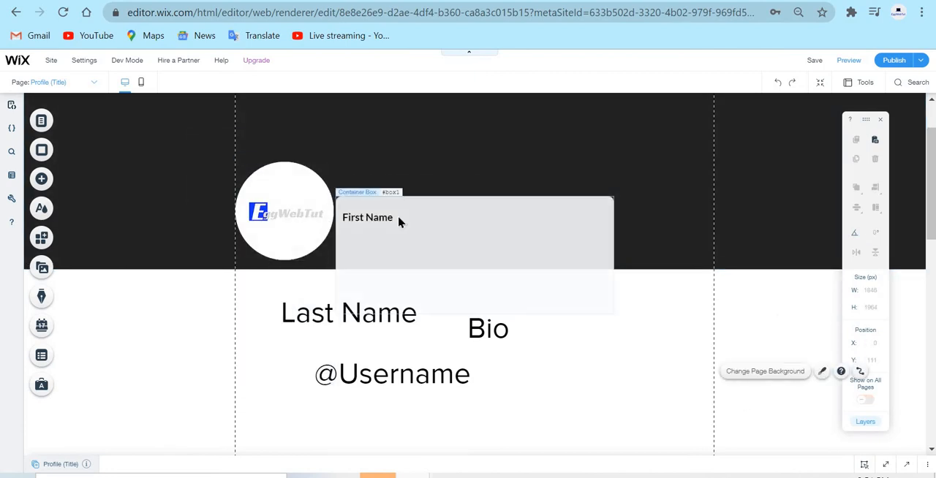
Narrow the First Name text box to about 111 px wide, and place a duplicate beside it at about X 330, Y 391.
{"action": "left_click", "coordinate": [398, 219]}
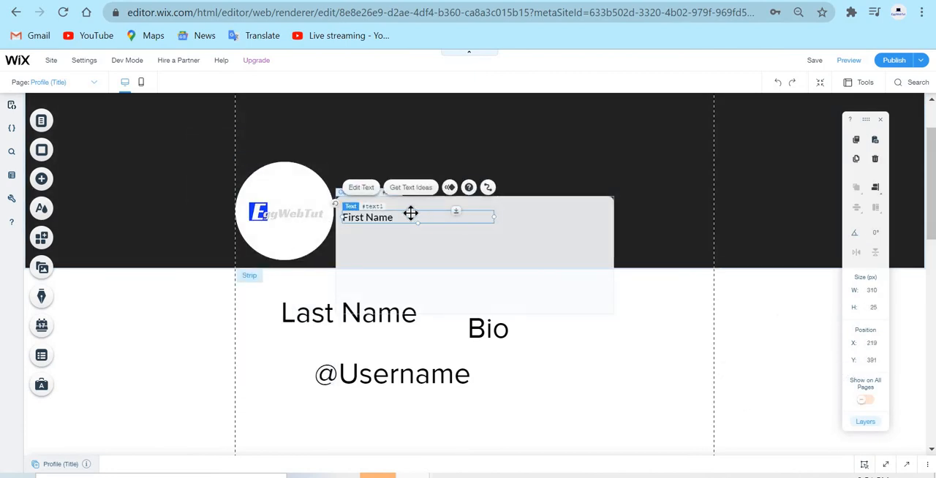
{"action": "left_click_drag", "start_coordinate": [494, 217], "coordinate": [397, 213]}
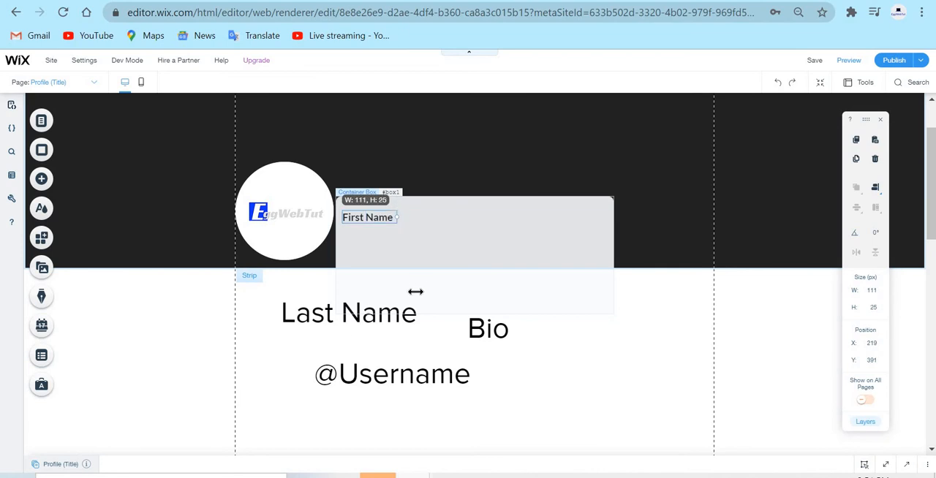
{"action": "right_click", "coordinate": [364, 217]}
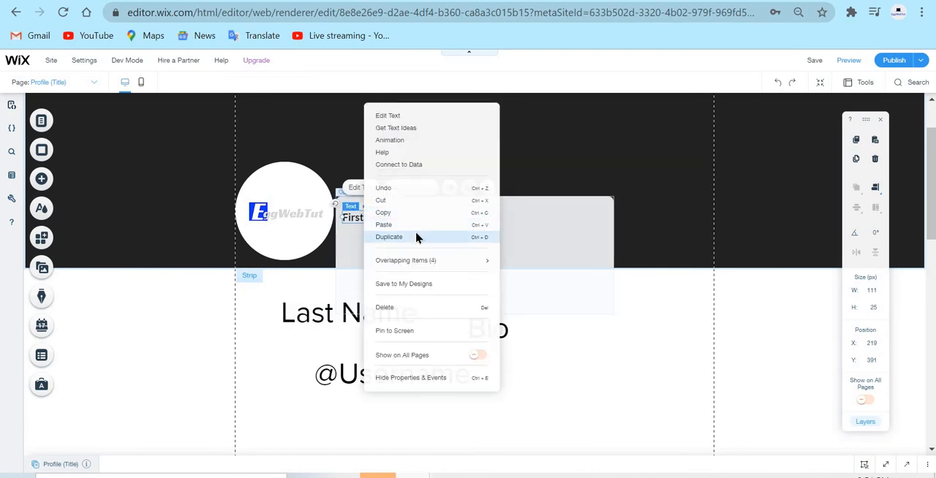
{"action": "left_click", "coordinate": [416, 237]}
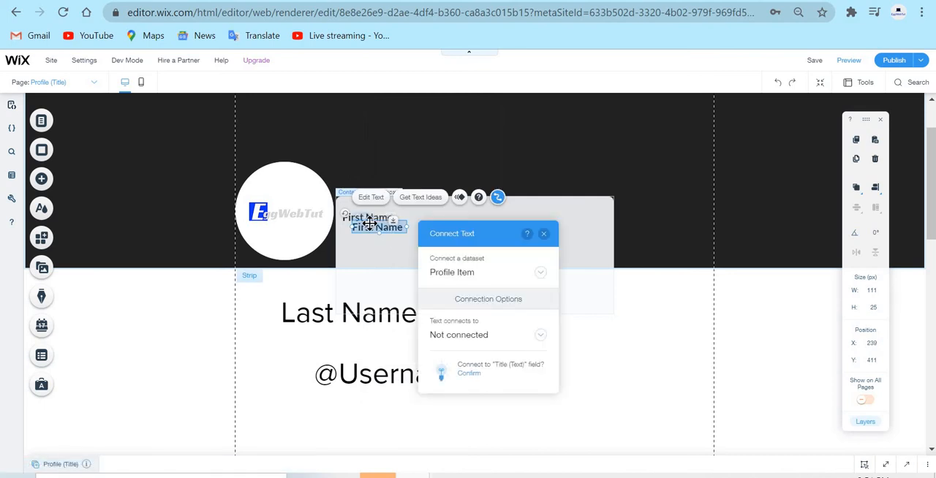
{"action": "left_click_drag", "start_coordinate": [370, 223], "coordinate": [415, 213]}
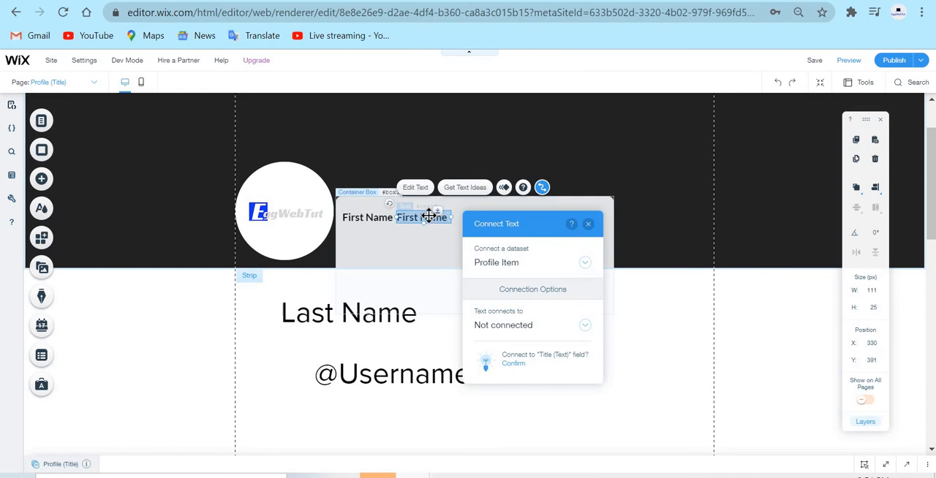
Replace the text of the duplicated First Name element in the container box with "Last Name".
{"action": "double_click", "coordinate": [429, 217]}
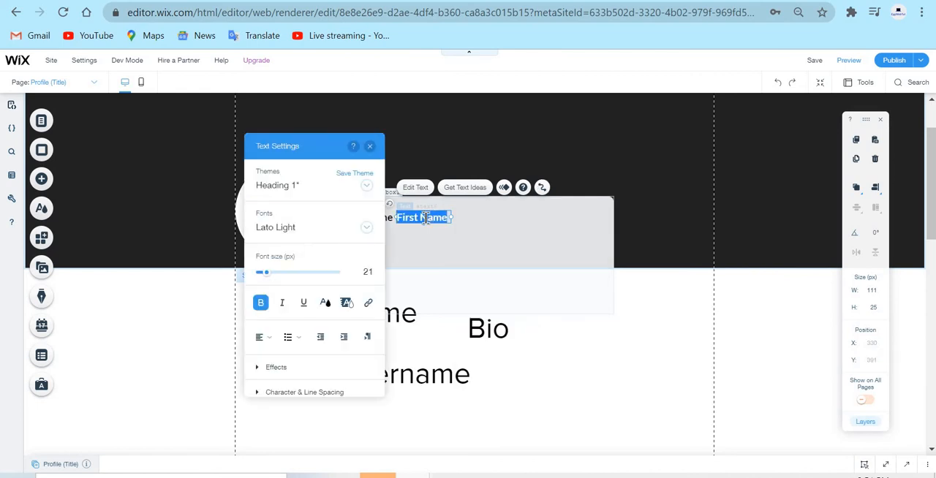
{"action": "type", "text": "Last Name"}
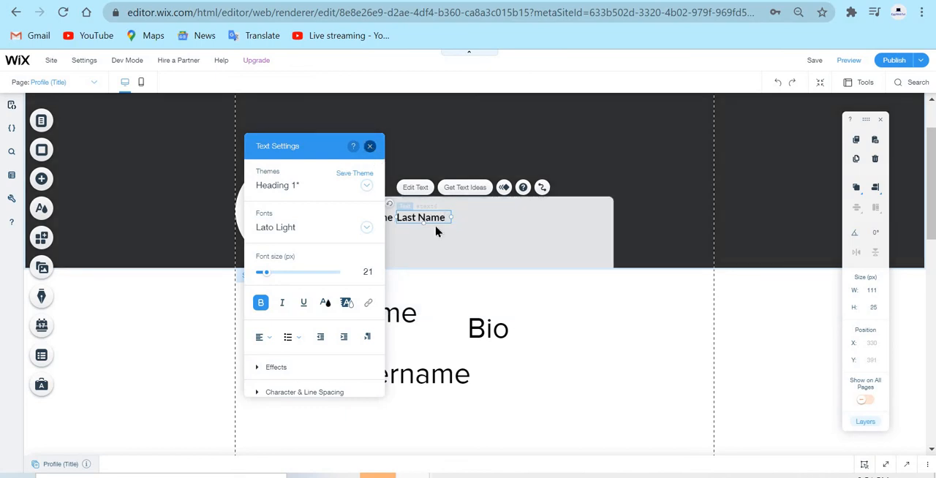
{"action": "key", "text": "Escape"}
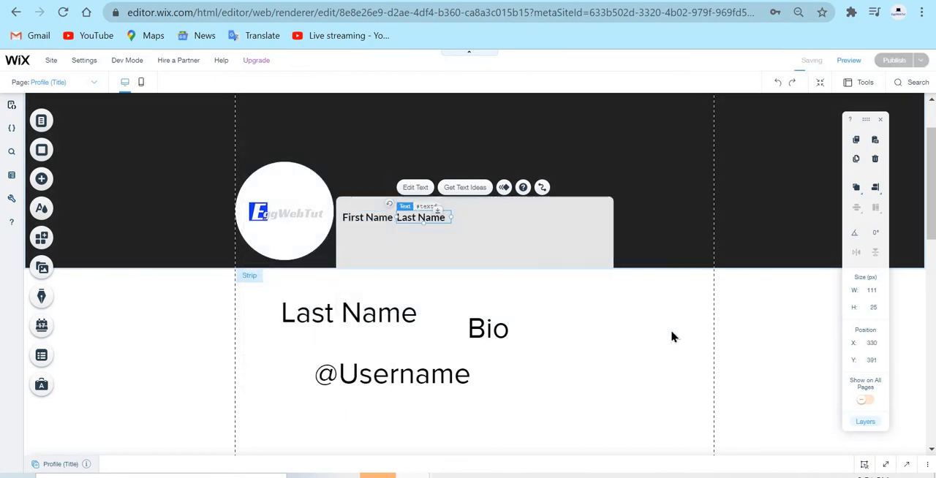
{"action": "left_click", "coordinate": [671, 336]}
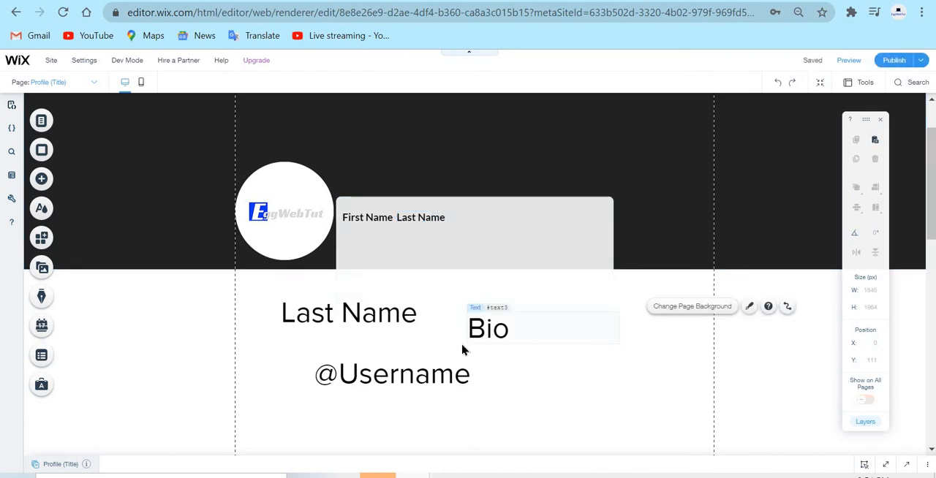
Move the small Last Name text in the container box away from First Name to about X 352, Y 391.
{"action": "left_click", "coordinate": [384, 312]}
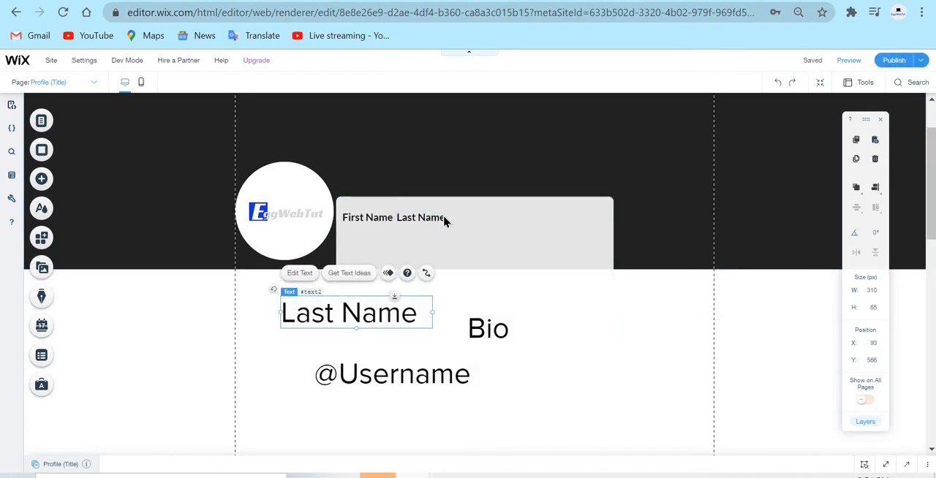
{"action": "left_click", "coordinate": [435, 217]}
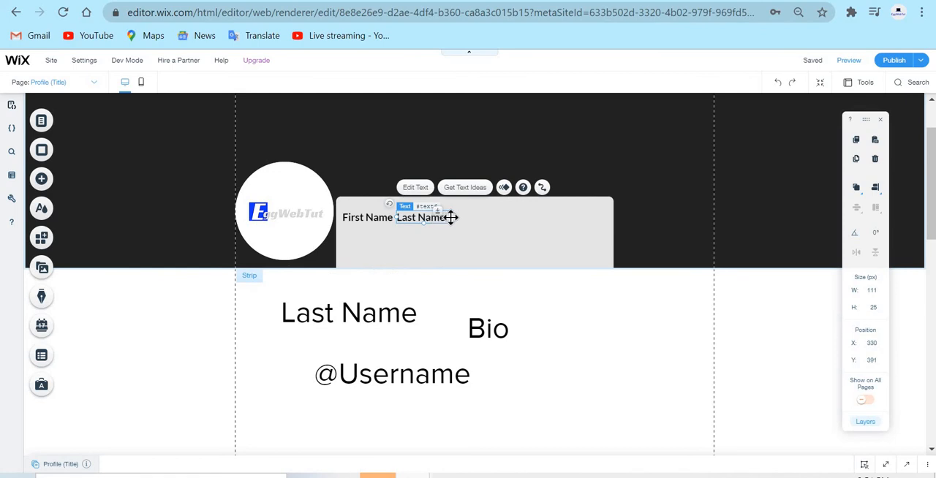
{"action": "left_click_drag", "start_coordinate": [438, 217], "coordinate": [446, 217]}
{"action": "left_click", "coordinate": [567, 376]}
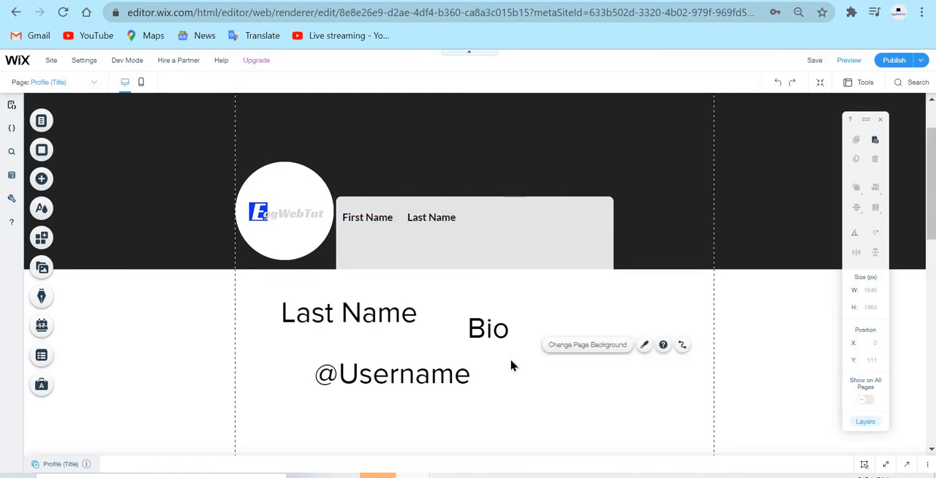
Duplicate the small Last Name text, place the copy under First Name at about X 219, Y 442, and widen it to about 244 px.
{"action": "left_click", "coordinate": [439, 213]}
{"action": "right_click", "coordinate": [439, 216]}
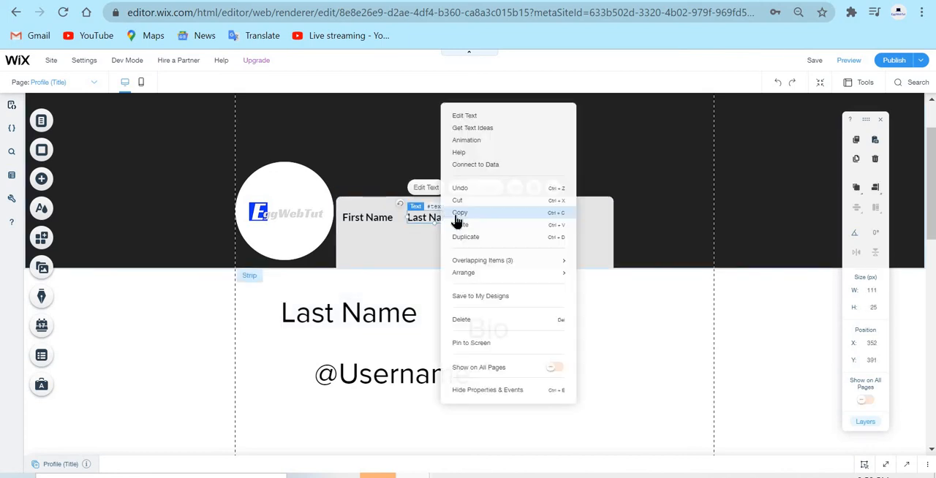
{"action": "left_click", "coordinate": [466, 237]}
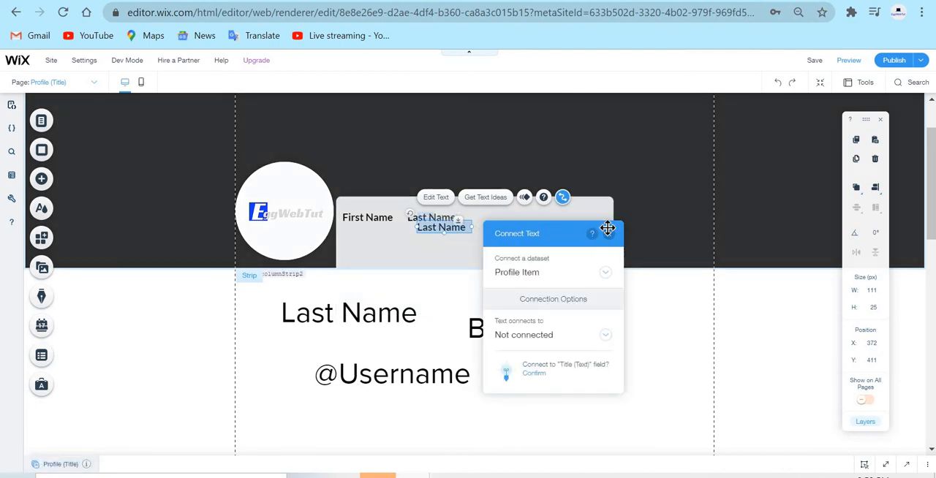
{"action": "left_click", "coordinate": [608, 235]}
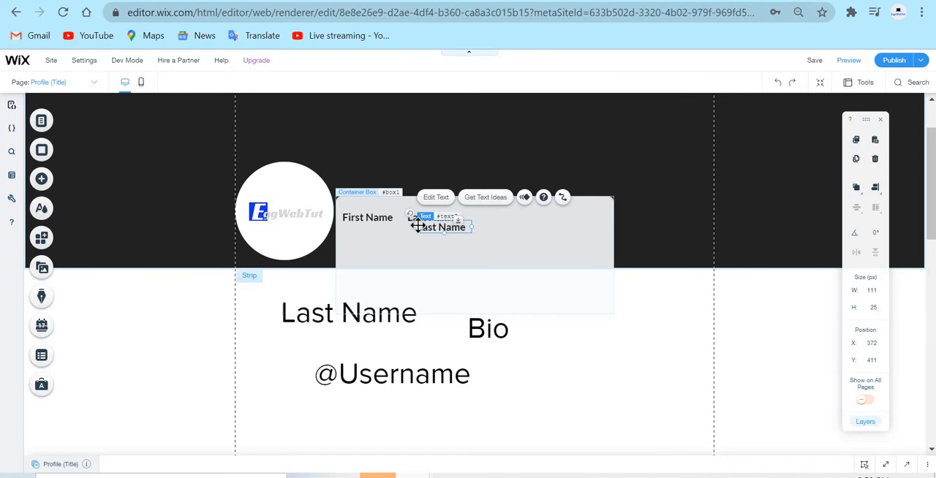
{"action": "left_click_drag", "start_coordinate": [417, 226], "coordinate": [460, 236]}
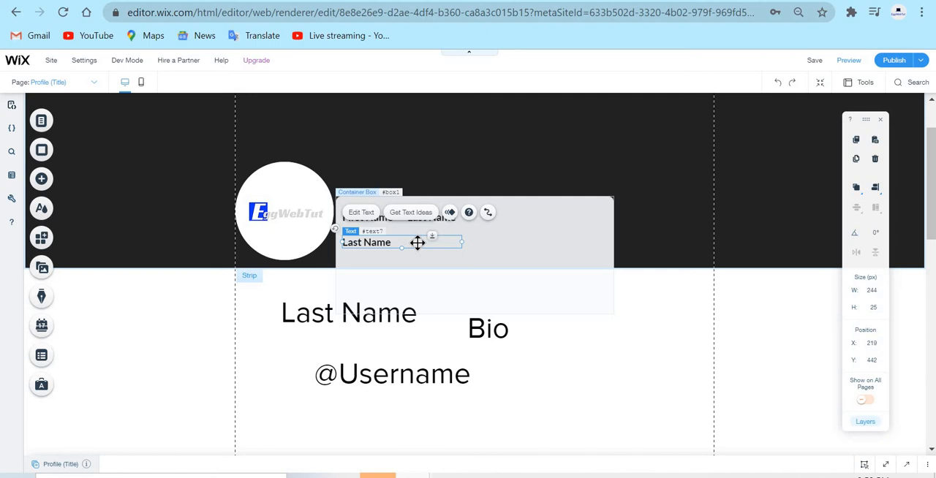
Change the copied text under First Name to "Username" and shift it to about X 244, Y 442.
{"action": "double_click", "coordinate": [417, 243]}
{"action": "type", "text": "U"}
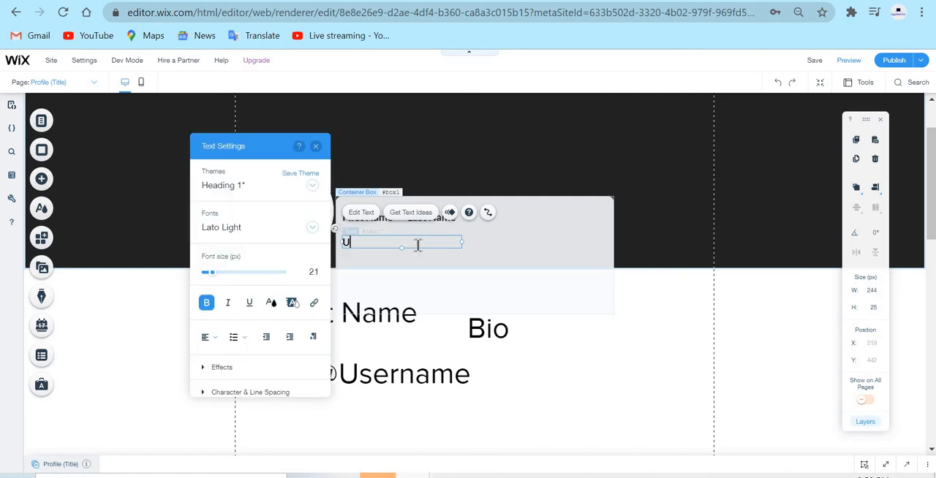
{"action": "type", "text": "sername"}
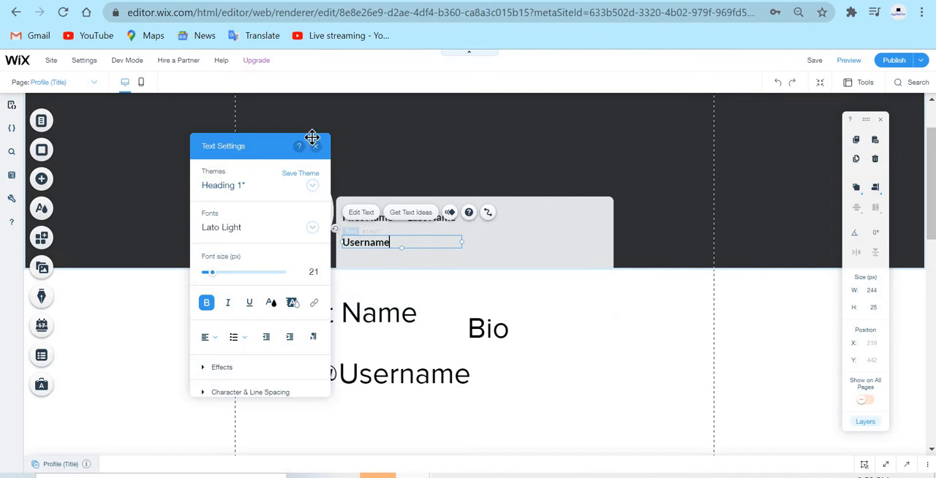
{"action": "key", "text": "Escape"}
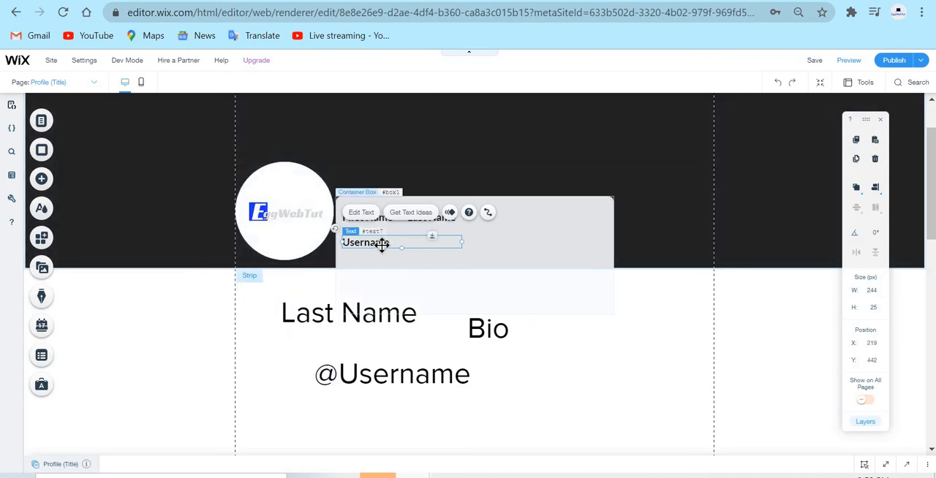
{"action": "left_click_drag", "start_coordinate": [383, 240], "coordinate": [388, 241]}
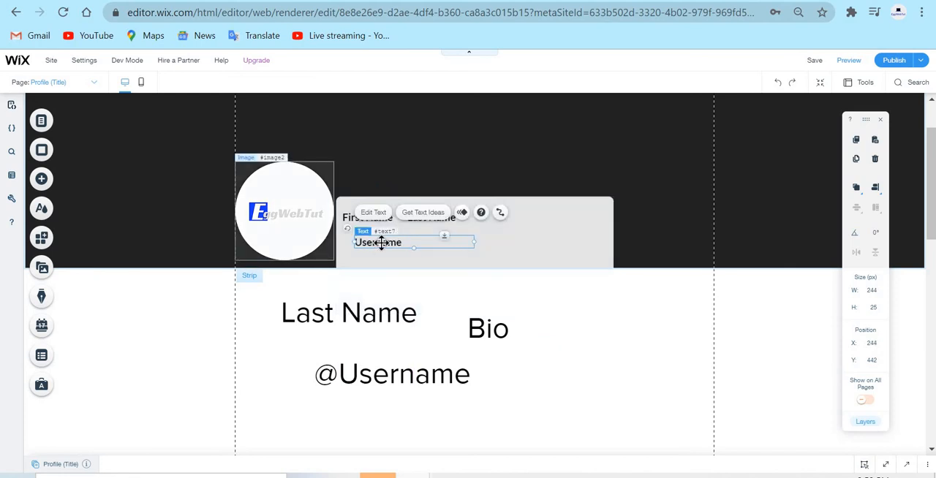
Duplicate the Username text in the container box and place the copy at about X 521, Y 416.
{"action": "right_click", "coordinate": [380, 243]}
{"action": "left_click", "coordinate": [395, 242]}
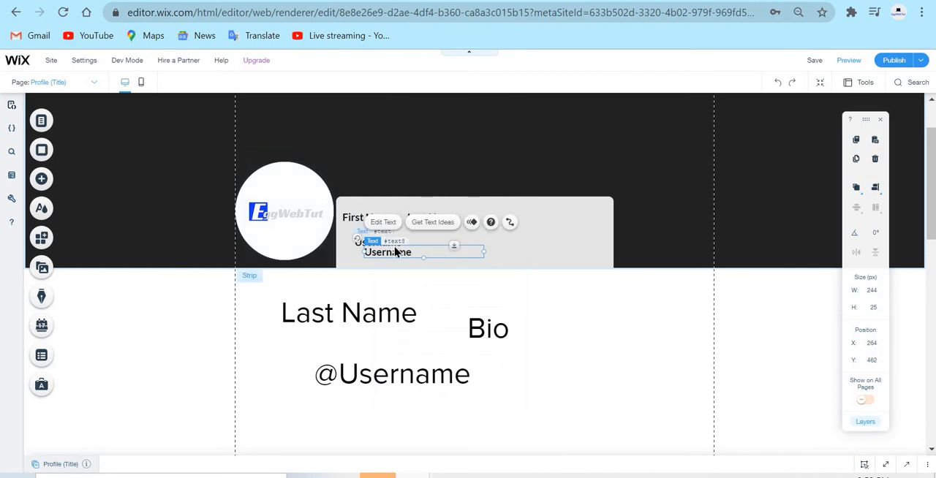
{"action": "left_click_drag", "start_coordinate": [524, 230], "coordinate": [526, 230]}
Replace the copied Username text with "@" and narrow its text box to about 30 px wide.
{"action": "double_click", "coordinate": [525, 230]}
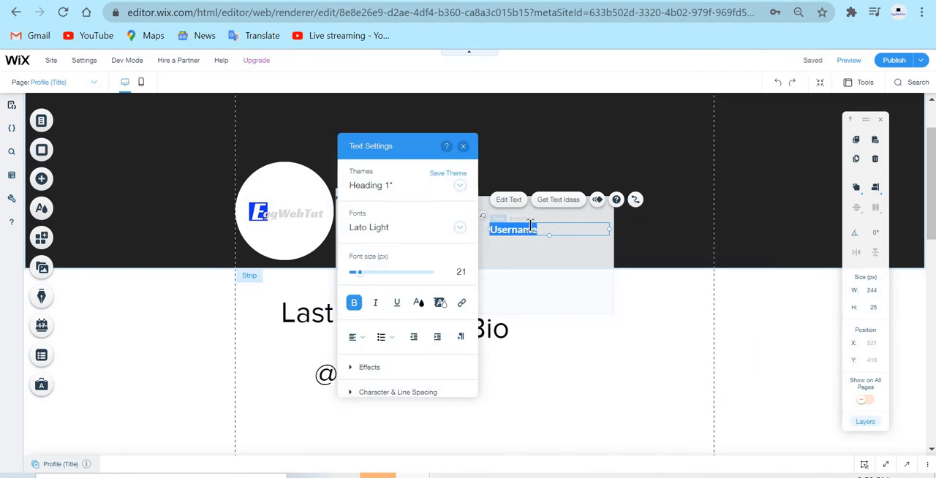
{"action": "type", "text": "@"}
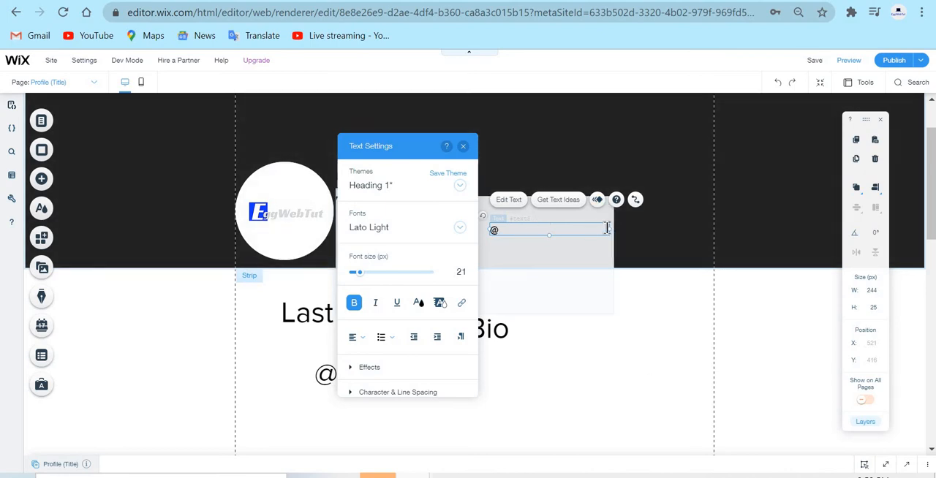
{"action": "left_click_drag", "start_coordinate": [609, 229], "coordinate": [507, 235]}
{"action": "left_click", "coordinate": [669, 308]}
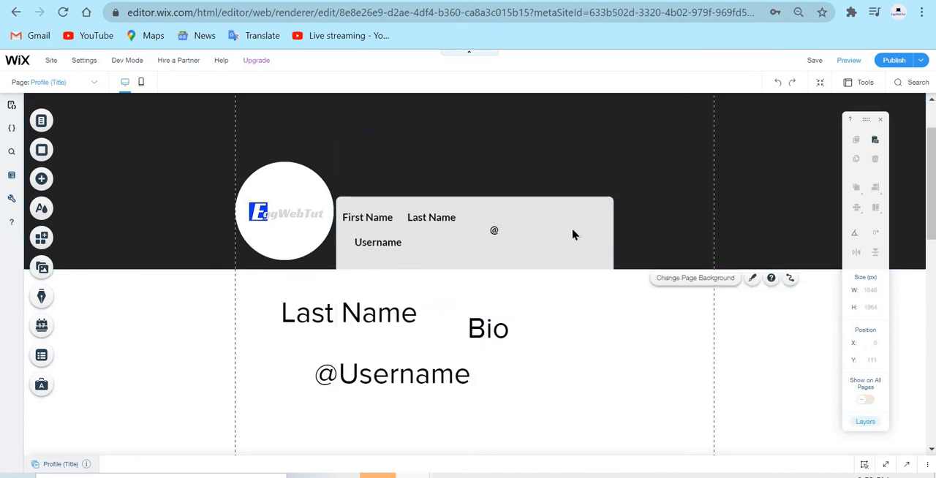
Move the @ text in front of Username at about X 214, Y 442.
{"action": "left_click", "coordinate": [495, 231]}
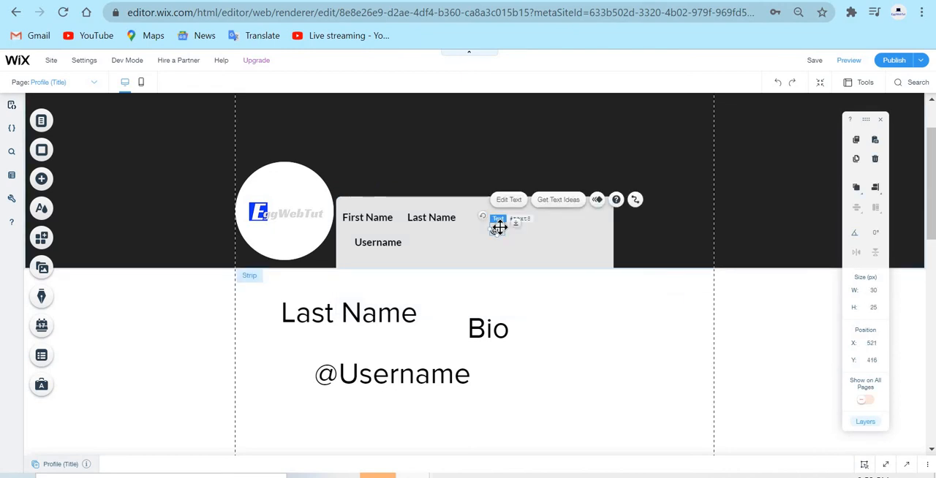
{"action": "left_click_drag", "start_coordinate": [500, 232], "coordinate": [351, 241]}
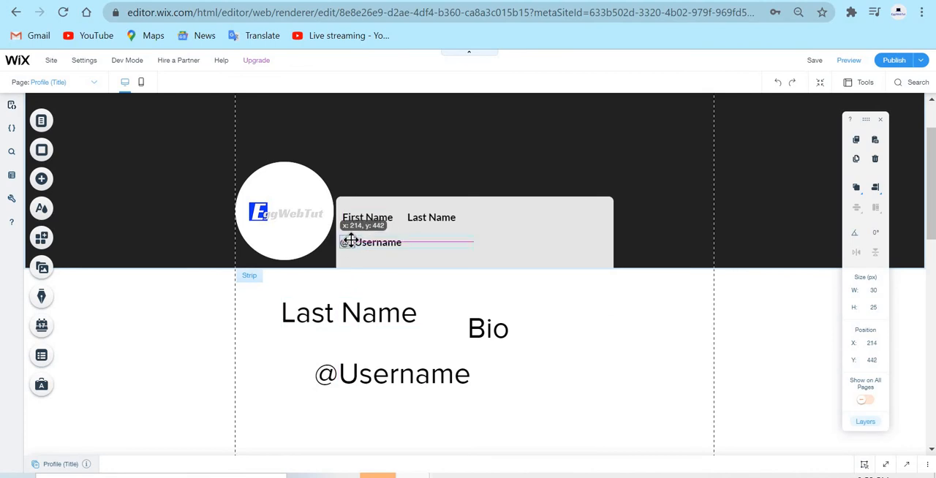
{"action": "left_click", "coordinate": [629, 293]}
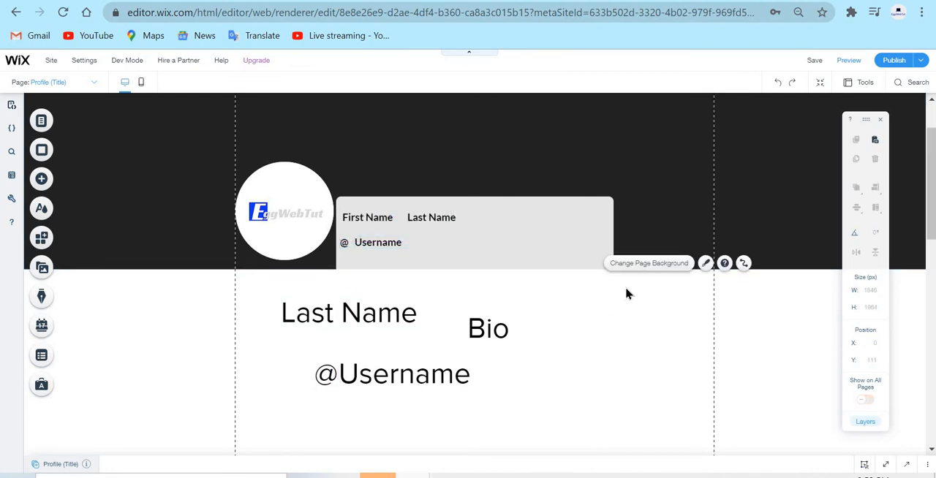
Narrow the @ text box to about 10 px wide and align it under First Name at about X 219, Y 442.
{"action": "left_click", "coordinate": [359, 246]}
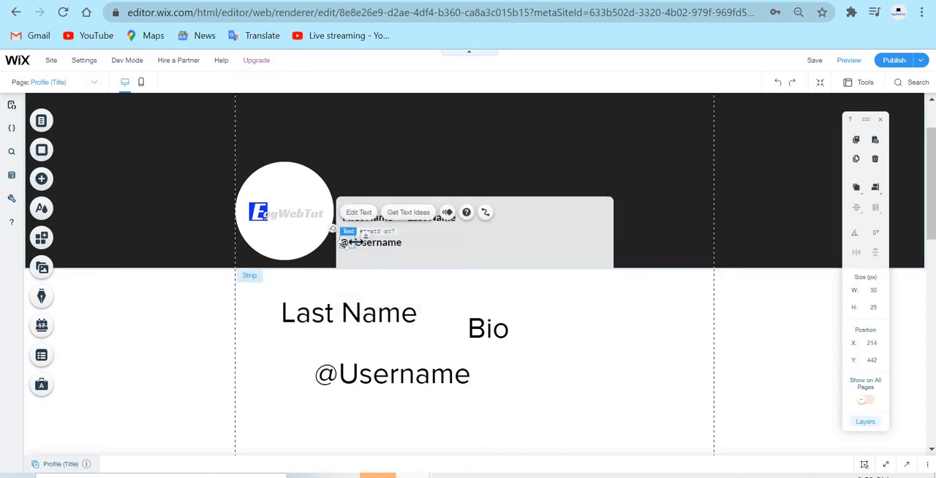
{"action": "left_click_drag", "start_coordinate": [347, 243], "coordinate": [346, 242]}
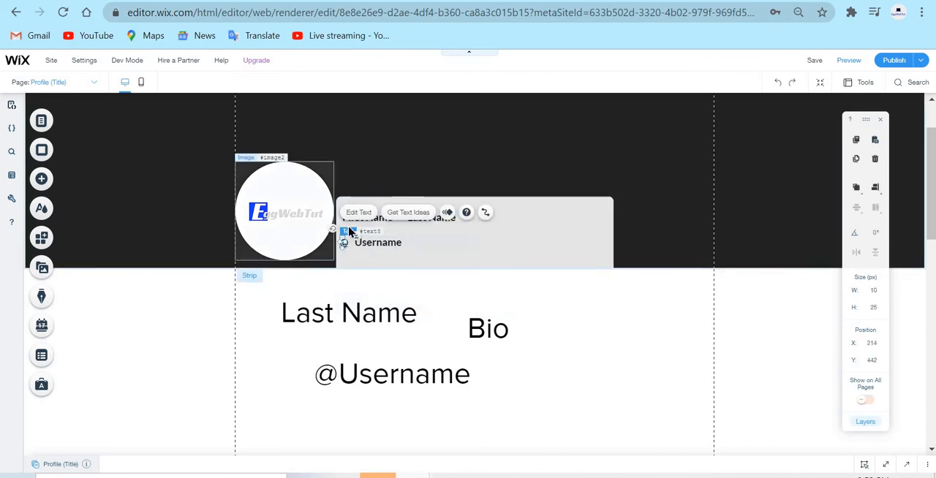
{"action": "mouse_move", "coordinate": [359, 238]}
{"action": "left_mouse_down"}
{"action": "mouse_move", "coordinate": [346, 226]}
{"action": "mouse_move", "coordinate": [352, 231]}
{"action": "left_mouse_up"}
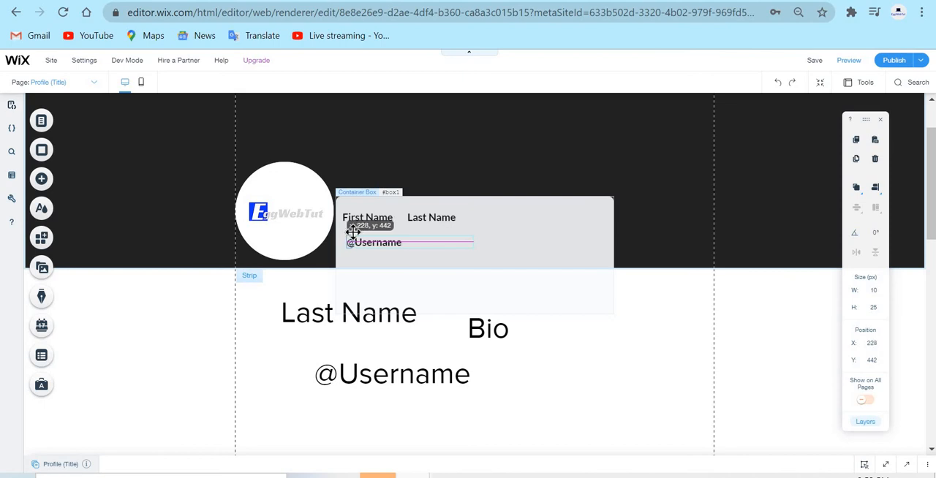
{"action": "mouse_move", "coordinate": [346, 232]}
{"action": "left_mouse_down"}
{"action": "mouse_move", "coordinate": [326, 238]}
{"action": "mouse_move", "coordinate": [362, 236]}
{"action": "mouse_move", "coordinate": [351, 238]}
{"action": "left_mouse_up"}
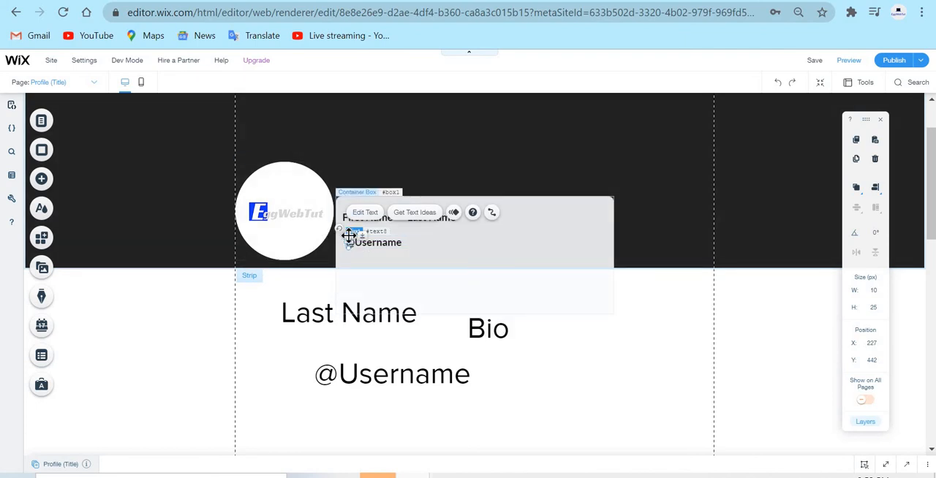
{"action": "mouse_move", "coordinate": [349, 236]}
{"action": "left_mouse_down"}
{"action": "mouse_move", "coordinate": [350, 225]}
{"action": "mouse_move", "coordinate": [356, 236]}
{"action": "left_mouse_up"}
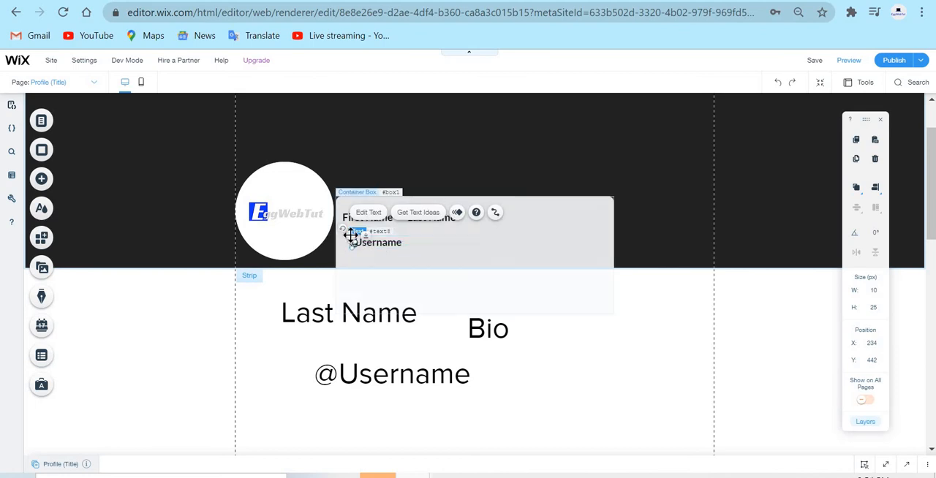
{"action": "left_click_drag", "start_coordinate": [344, 235], "coordinate": [346, 235]}
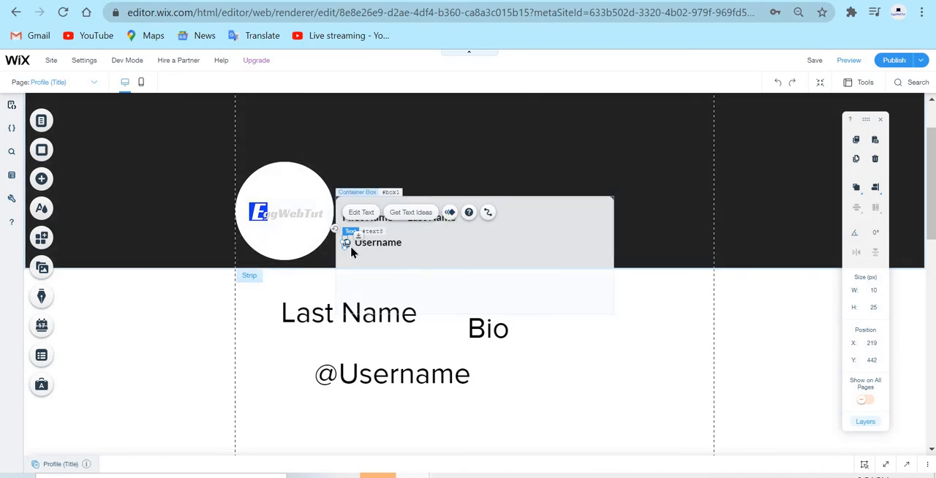
Move the Username text right next to the @ sign at about X 239, Y 442.
{"action": "left_click_drag", "start_coordinate": [358, 232], "coordinate": [352, 235]}
{"action": "left_click_drag", "start_coordinate": [384, 244], "coordinate": [385, 242]}
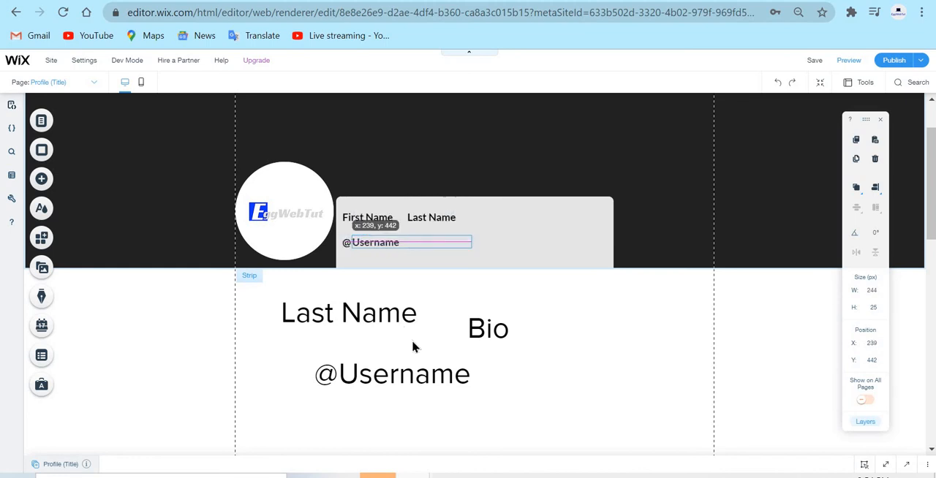
{"action": "left_click", "coordinate": [700, 393]}
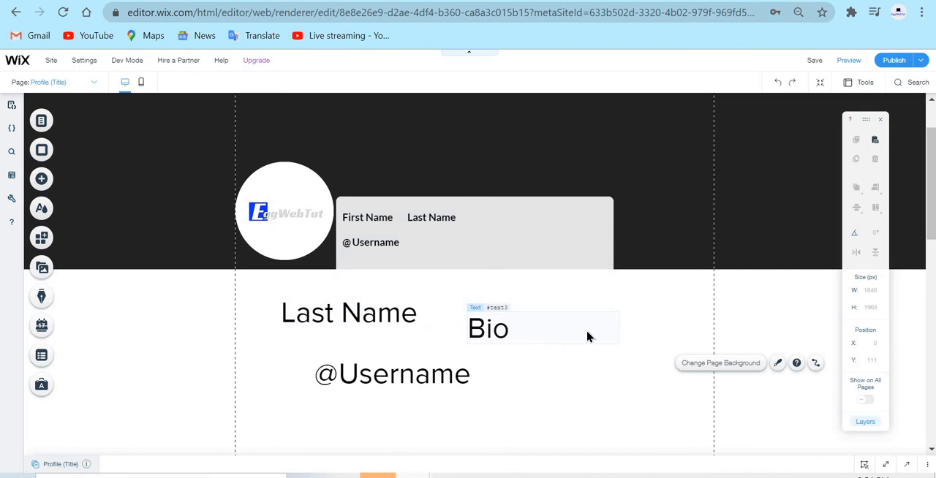
{"action": "left_click", "coordinate": [376, 244]}
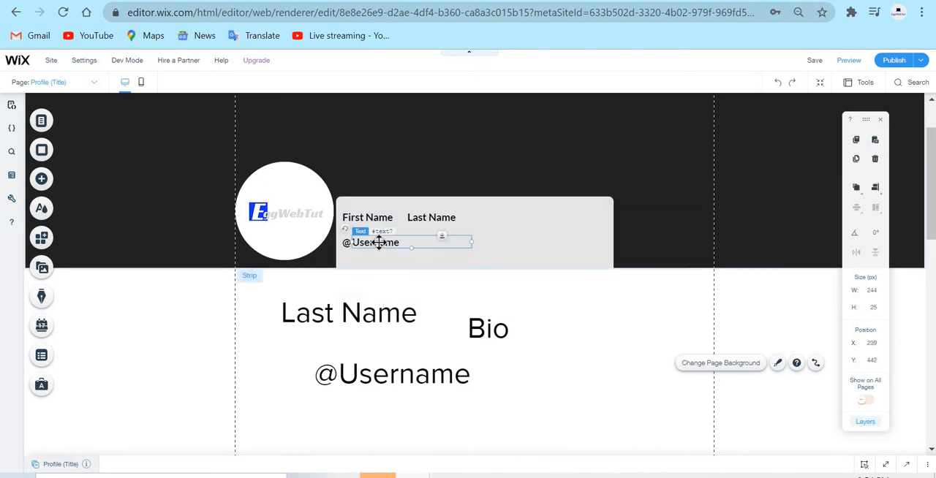
{"action": "right_click", "coordinate": [379, 244]}
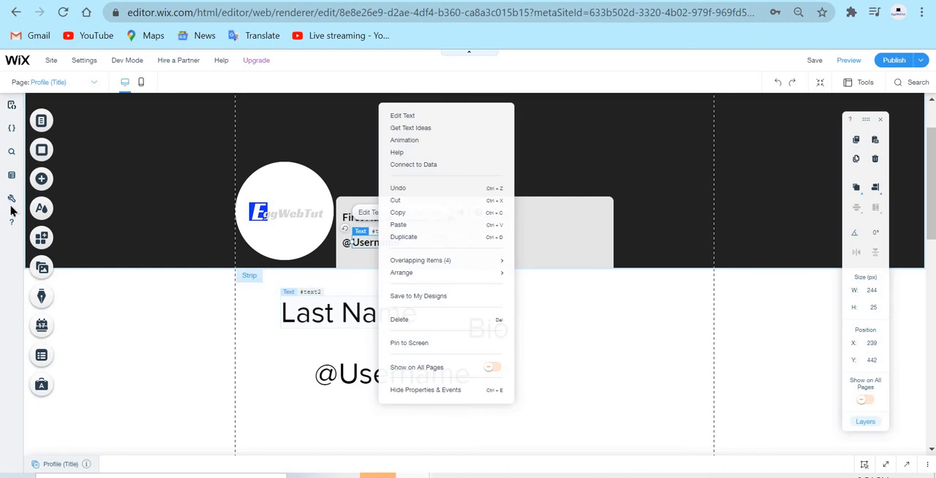
{"action": "left_click", "coordinate": [43, 180]}
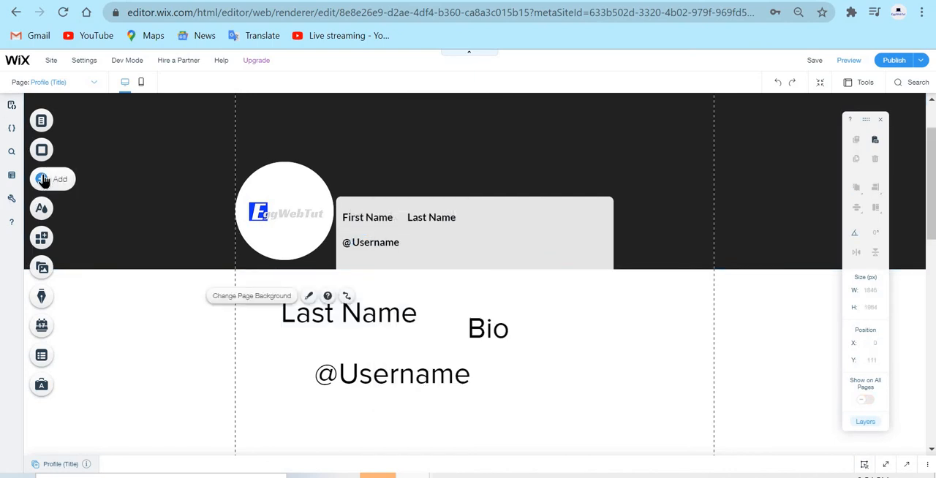
Add a themed paragraph text in the blank area below the header strip and set its font to Lato Light.
{"action": "left_click", "coordinate": [42, 181]}
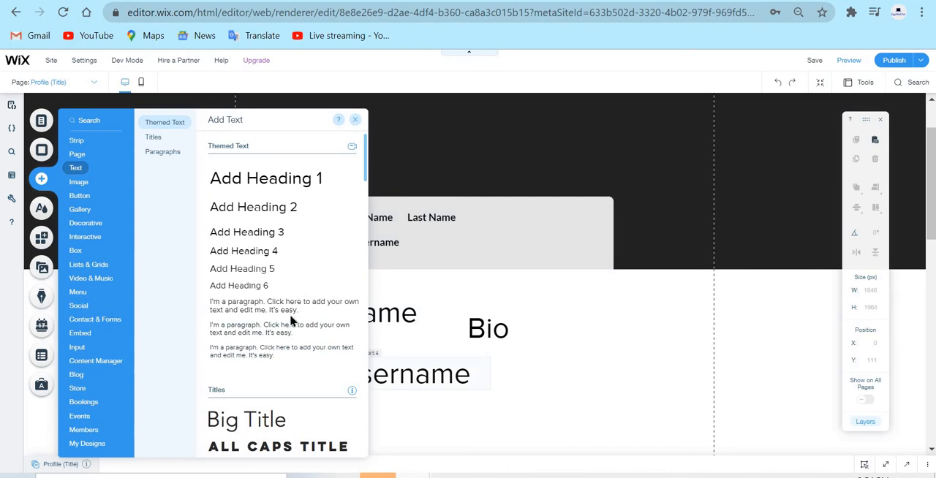
{"action": "left_click_drag", "start_coordinate": [678, 335], "coordinate": [713, 313]}
{"action": "double_click", "coordinate": [700, 315]}
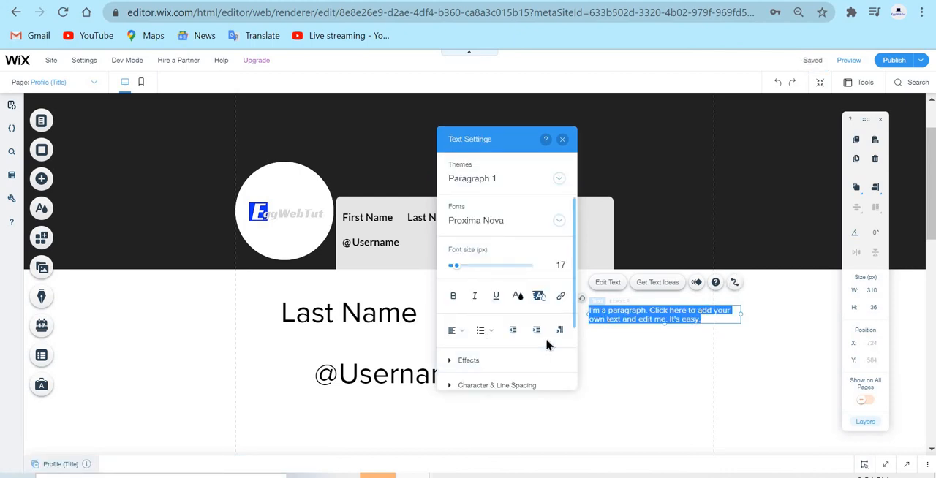
{"action": "left_click", "coordinate": [507, 230]}
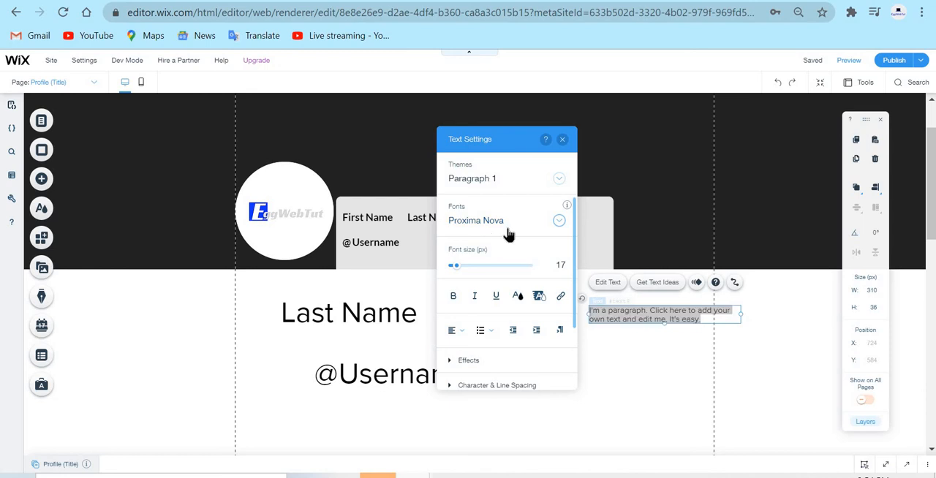
{"action": "scroll", "coordinate": [541, 322], "scroll_direction": "down", "scroll_amount": 10}
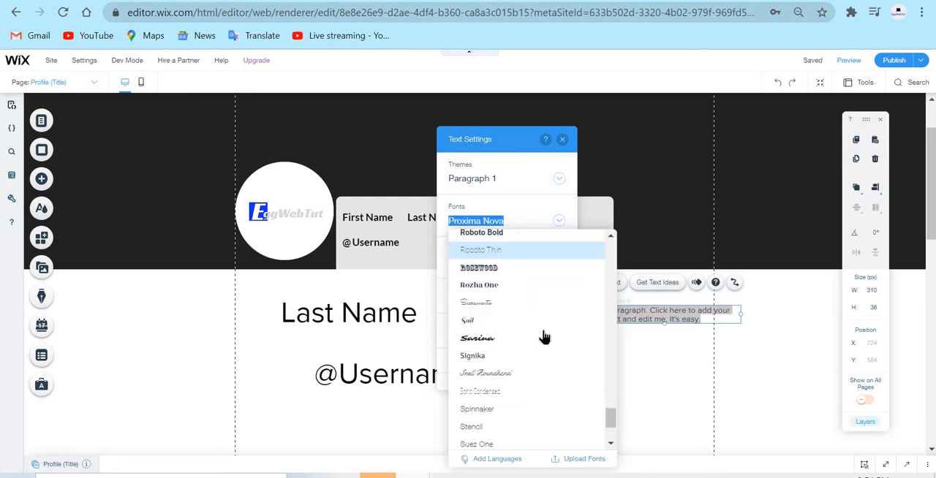
{"action": "scroll", "coordinate": [556, 307], "scroll_direction": "up", "scroll_amount": 6}
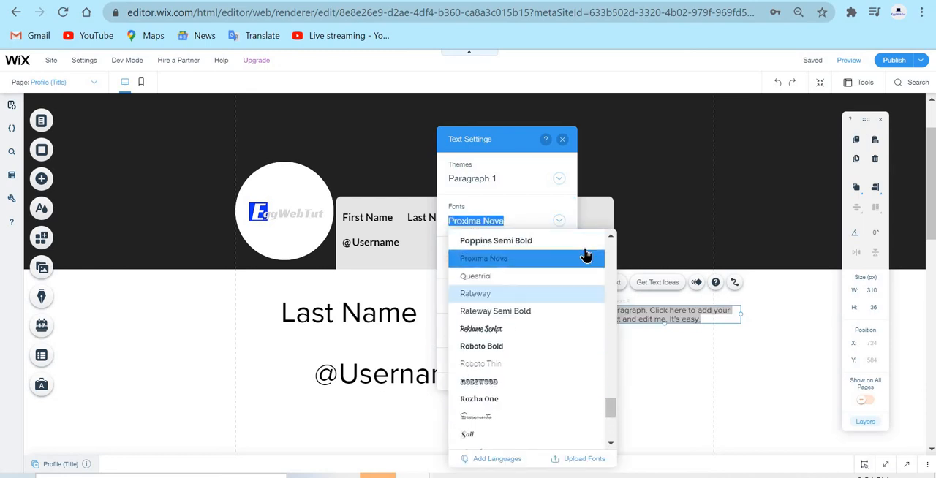
{"action": "scroll", "coordinate": [548, 292], "scroll_direction": "up", "scroll_amount": 5}
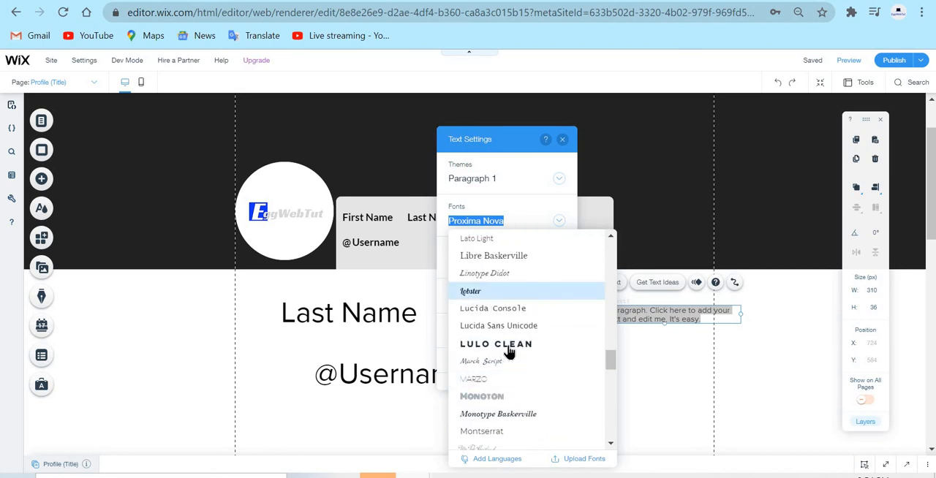
{"action": "left_click", "coordinate": [566, 242]}
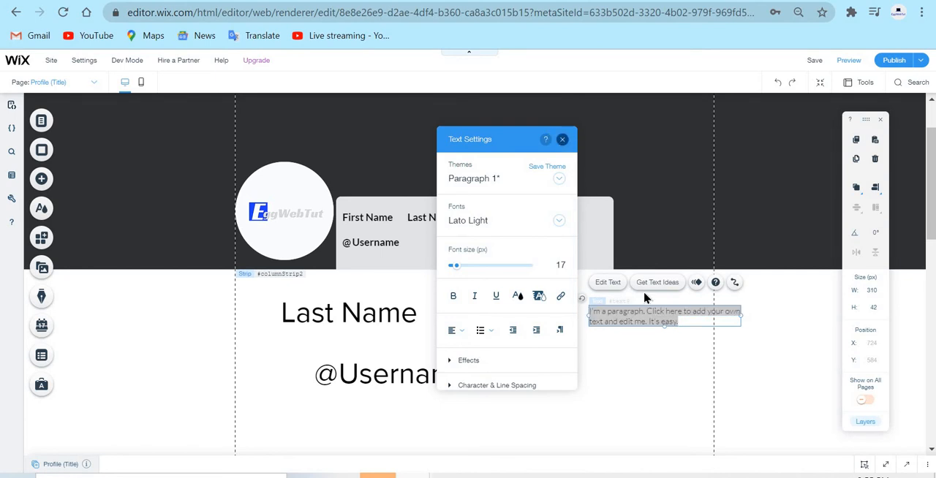
{"action": "left_click", "coordinate": [563, 141]}
Move the paragraph beside Last Name in the container box at about X 463, Y 362 and stretch it to about 149 px high.
{"action": "left_click_drag", "start_coordinate": [660, 324], "coordinate": [542, 205]}
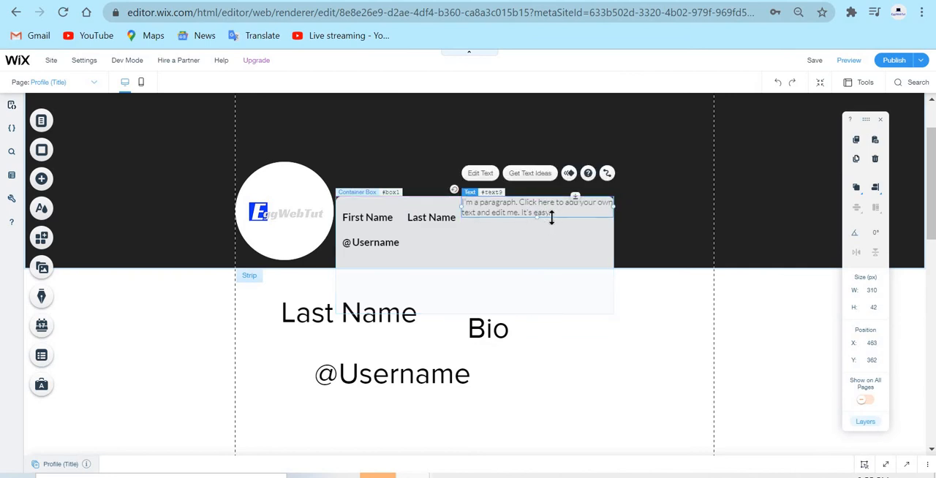
{"action": "left_click_drag", "start_coordinate": [542, 218], "coordinate": [463, 277]}
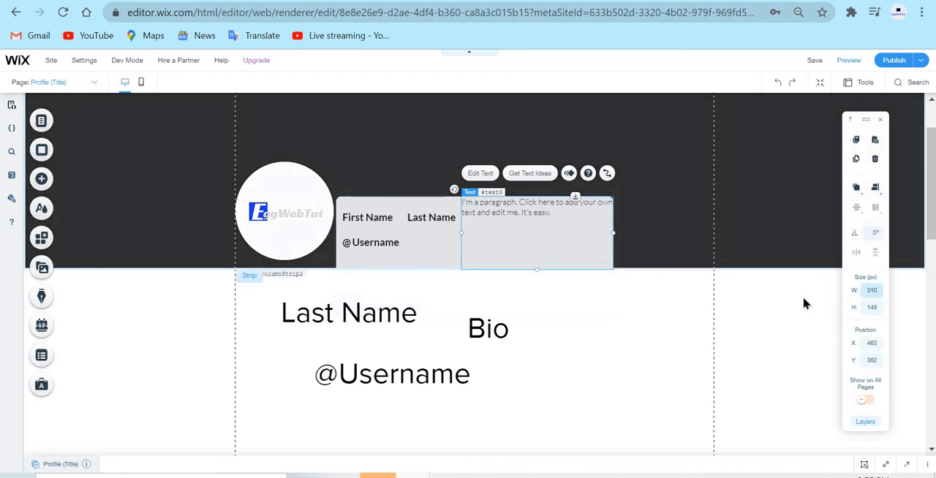
{"action": "left_click", "coordinate": [747, 322]}
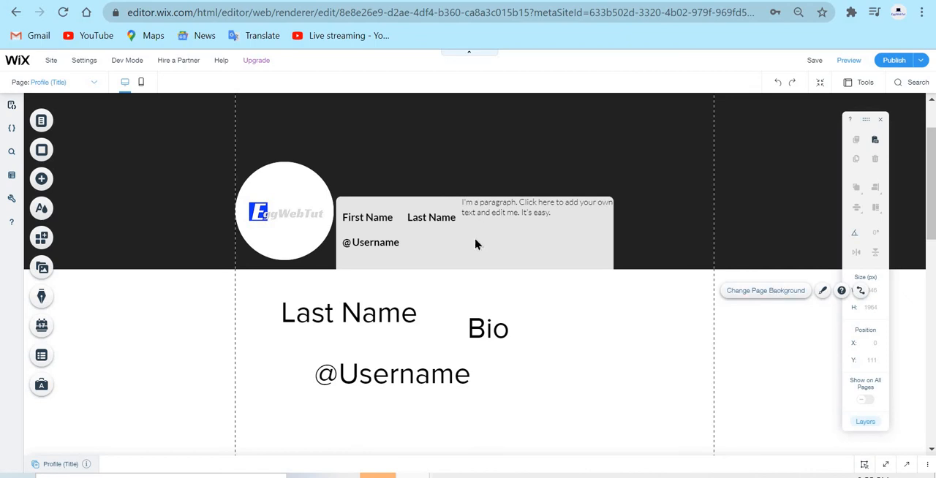
Delete the leftover large Bio, Last Name, Username and @ texts below the header strip.
{"action": "left_click", "coordinate": [488, 324]}
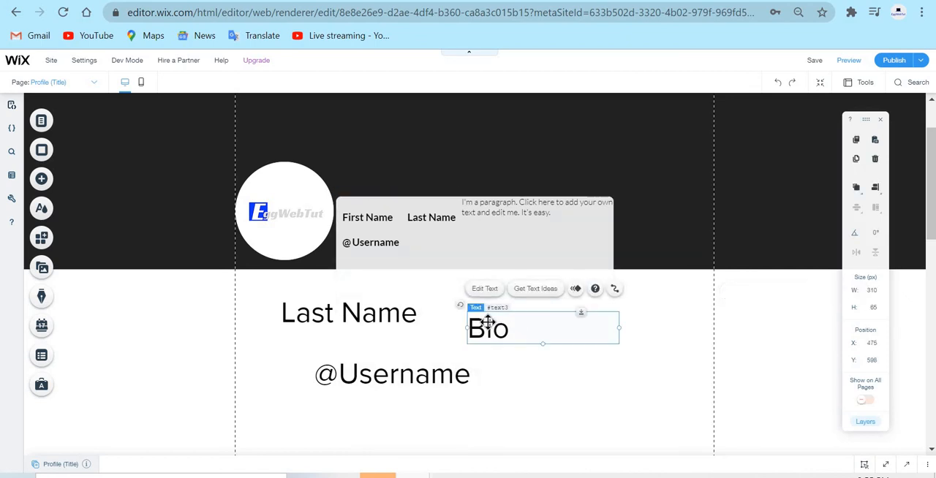
{"action": "key", "text": "Escape"}
{"action": "left_click", "coordinate": [355, 321]}
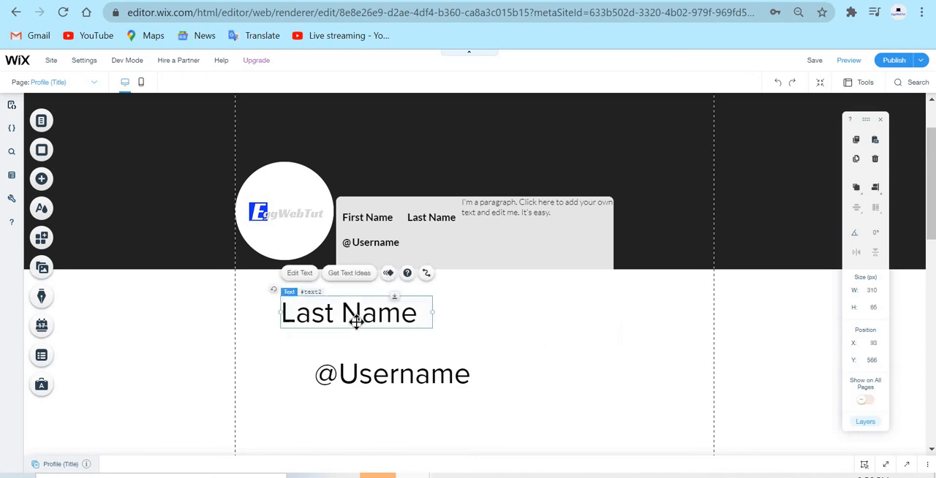
{"action": "key", "text": "Delete"}
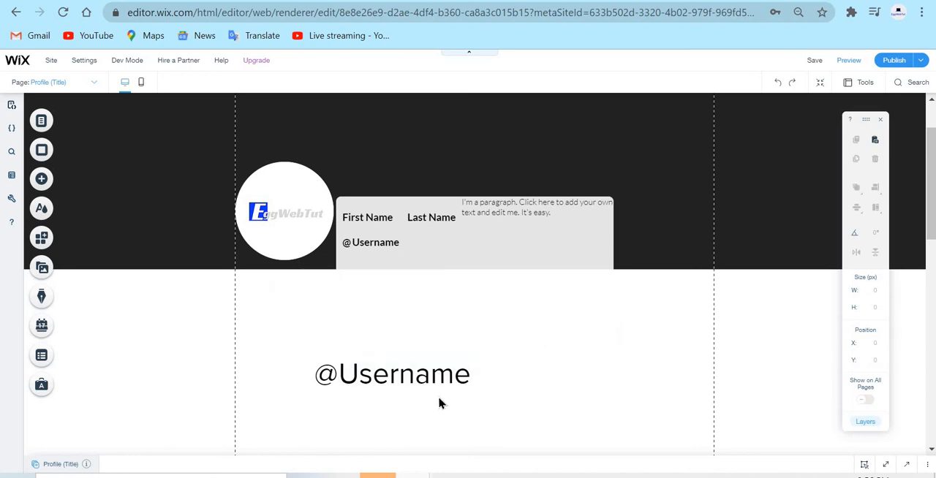
{"action": "left_click", "coordinate": [381, 382]}
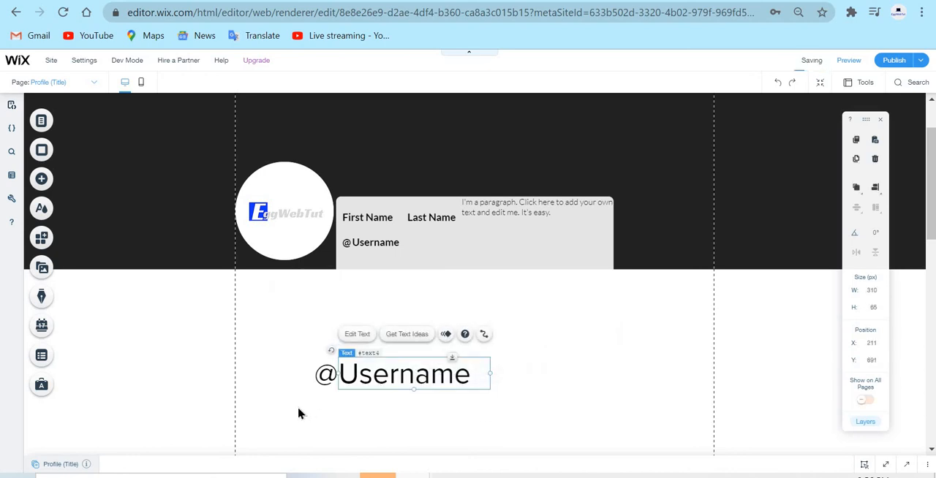
{"action": "key", "text": "Delete"}
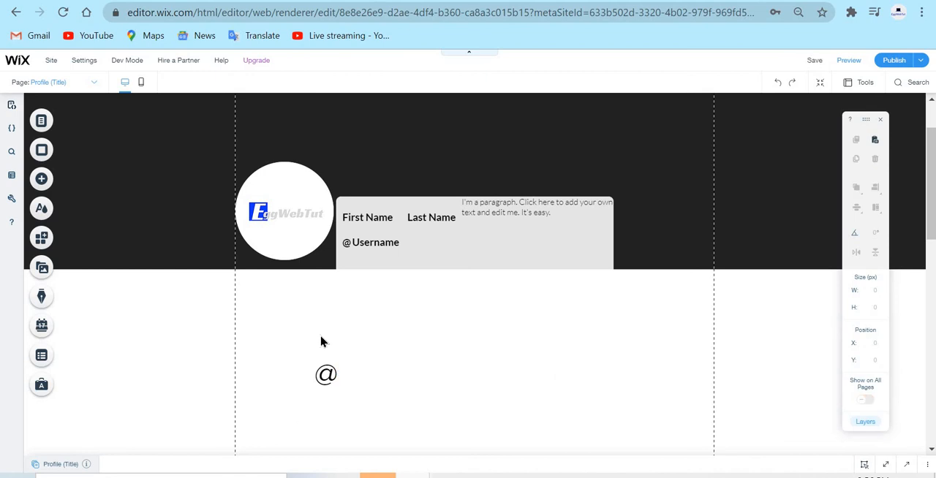
{"action": "left_click", "coordinate": [327, 374]}
{"action": "key", "text": "Delete"}
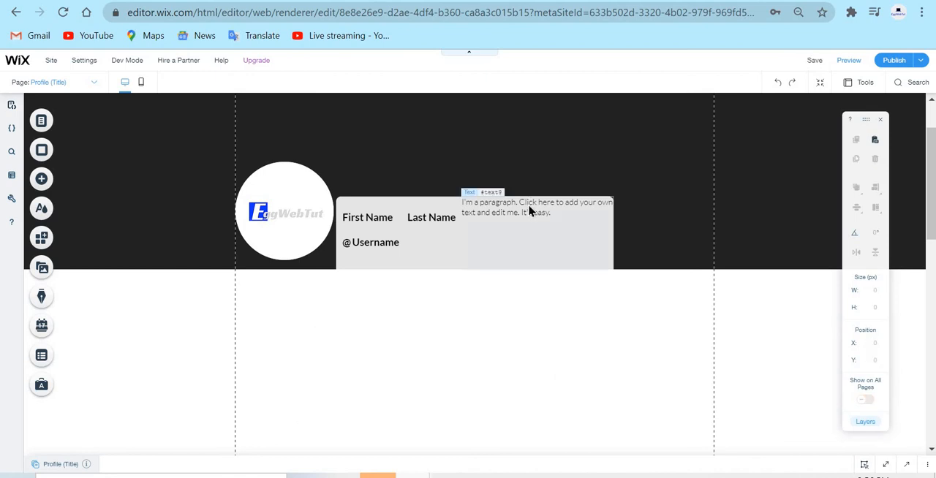
{"action": "left_click", "coordinate": [531, 211]}
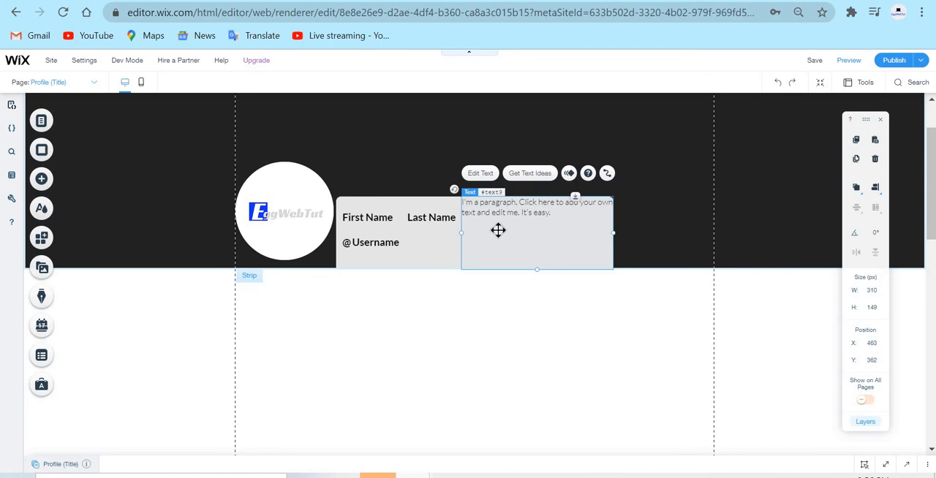
{"action": "left_click", "coordinate": [43, 177]}
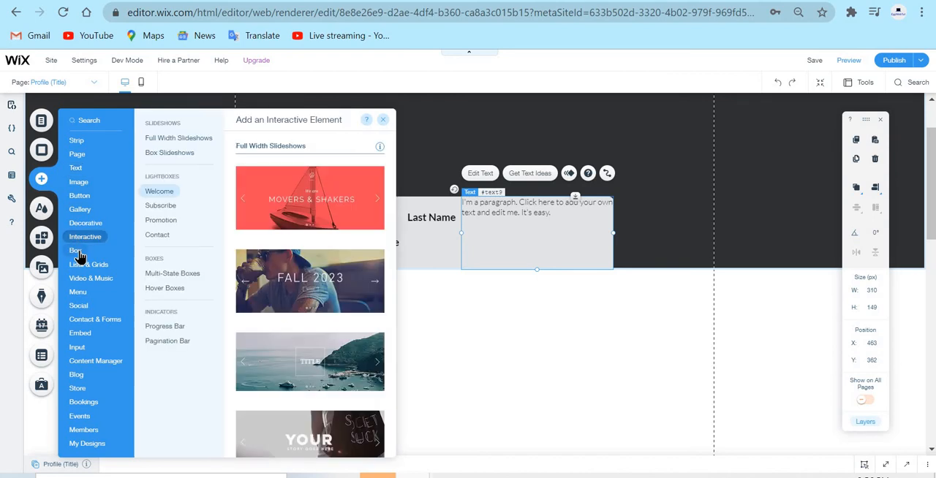
{"action": "mouse_move", "coordinate": [79, 254]}
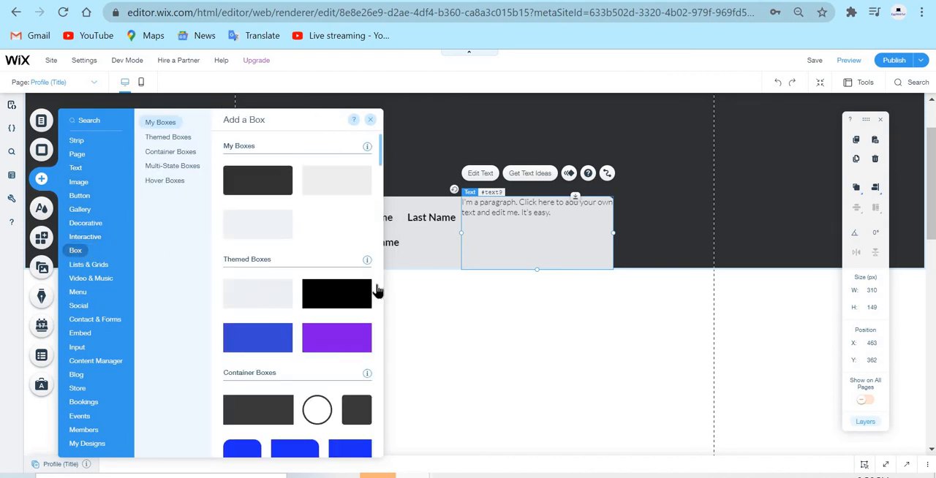
{"action": "left_click_drag", "start_coordinate": [464, 288], "coordinate": [482, 301]}
Move the paragraph into the new box at about X 219, Y 491 and enlarge it to about 761 by 240 px.
{"action": "left_click", "coordinate": [573, 203]}
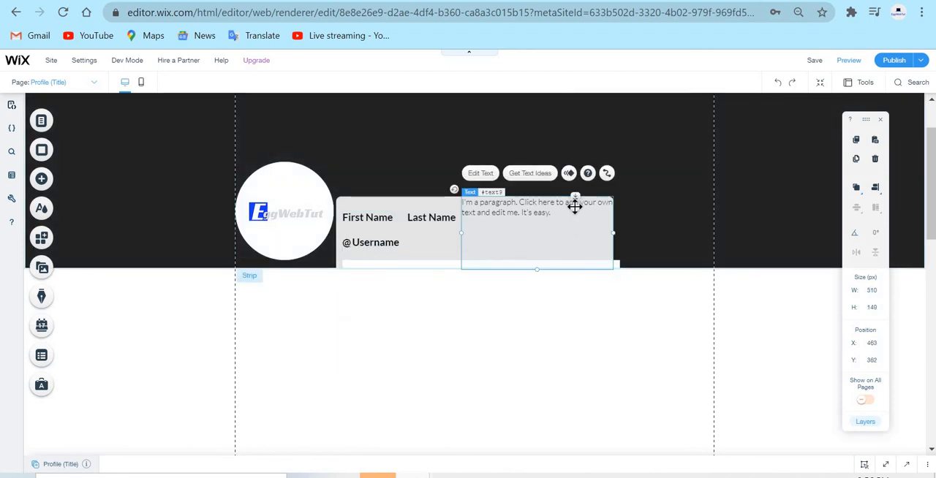
{"action": "left_click_drag", "start_coordinate": [572, 203], "coordinate": [462, 267]}
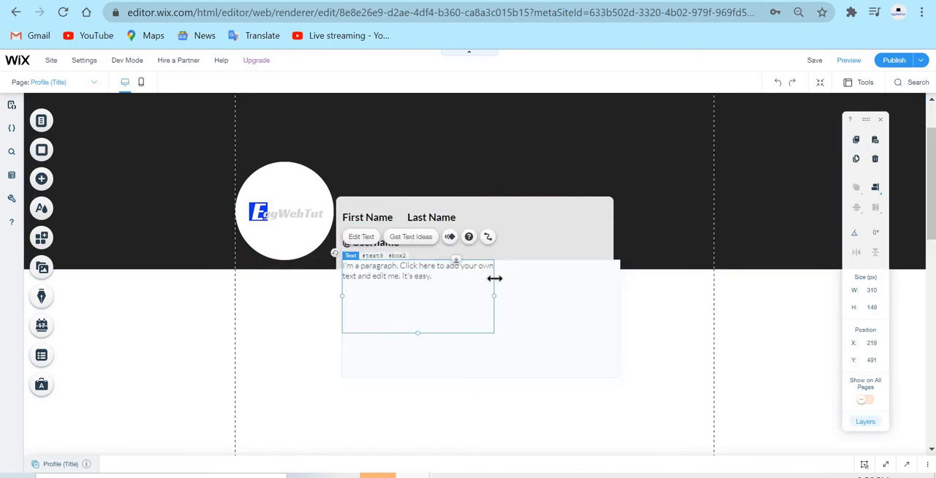
{"action": "left_click_drag", "start_coordinate": [528, 290], "coordinate": [618, 294]}
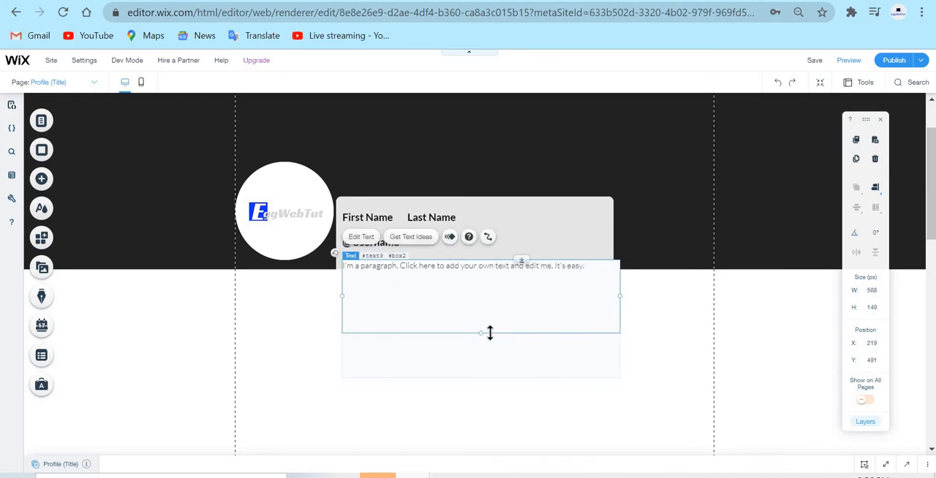
{"action": "left_click_drag", "start_coordinate": [482, 335], "coordinate": [498, 376]}
{"action": "left_click_drag", "start_coordinate": [621, 318], "coordinate": [714, 309]}
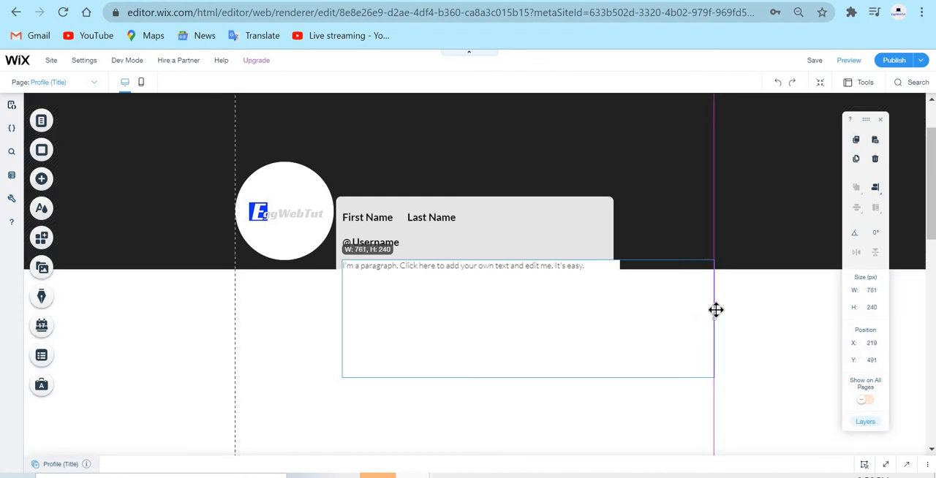
{"action": "left_click", "coordinate": [222, 366]}
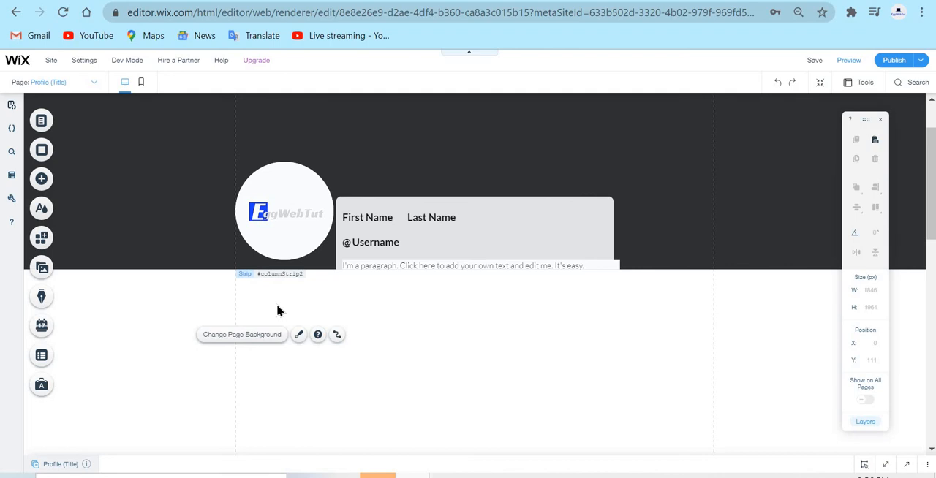
{"action": "left_click", "coordinate": [277, 305]}
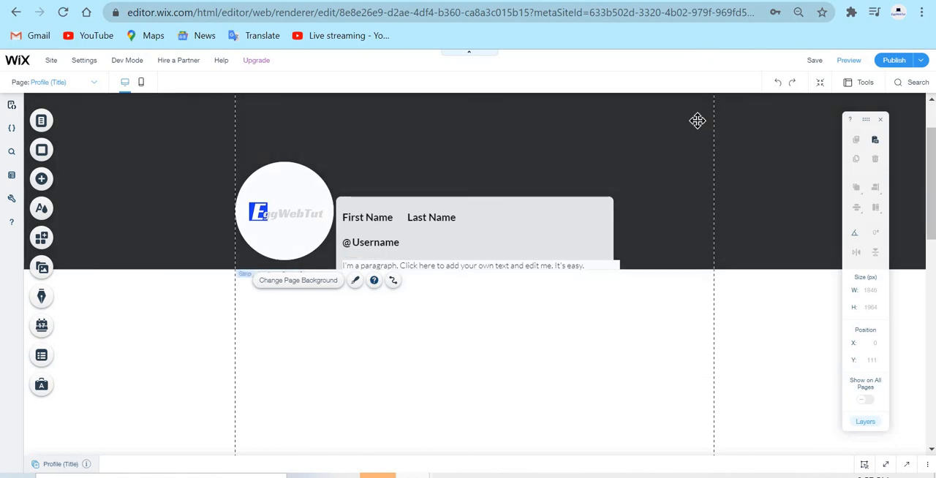
Connect the header strip's column background to the Background Image field of the Profile Item dataset.
{"action": "left_click", "coordinate": [696, 122]}
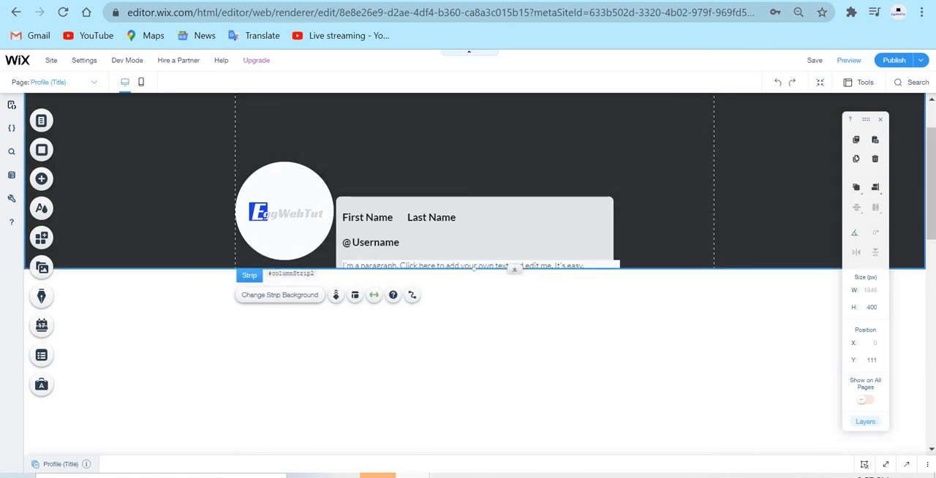
{"action": "left_click", "coordinate": [413, 295]}
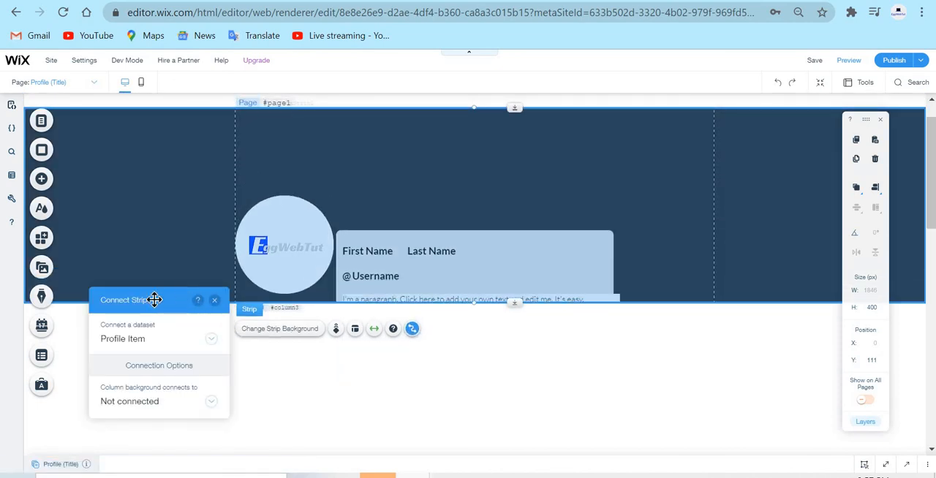
{"action": "left_click", "coordinate": [145, 341]}
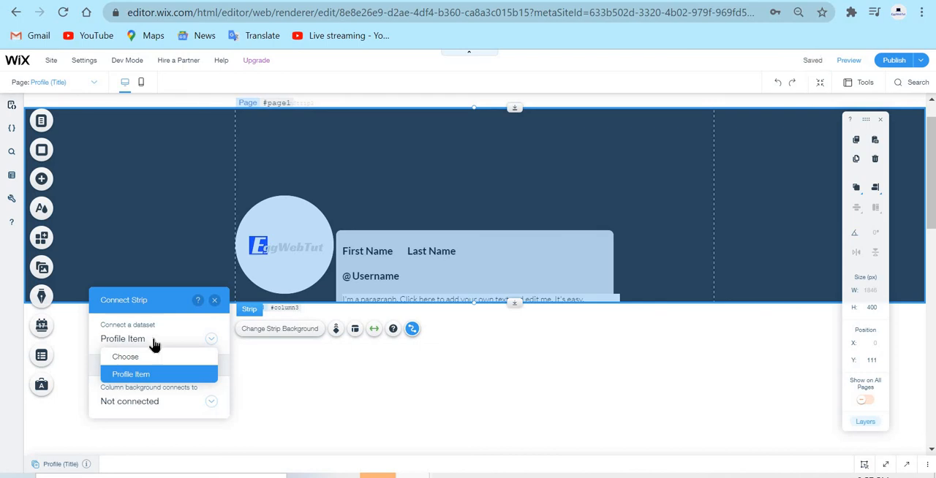
{"action": "left_click", "coordinate": [154, 343]}
{"action": "left_click", "coordinate": [144, 408]}
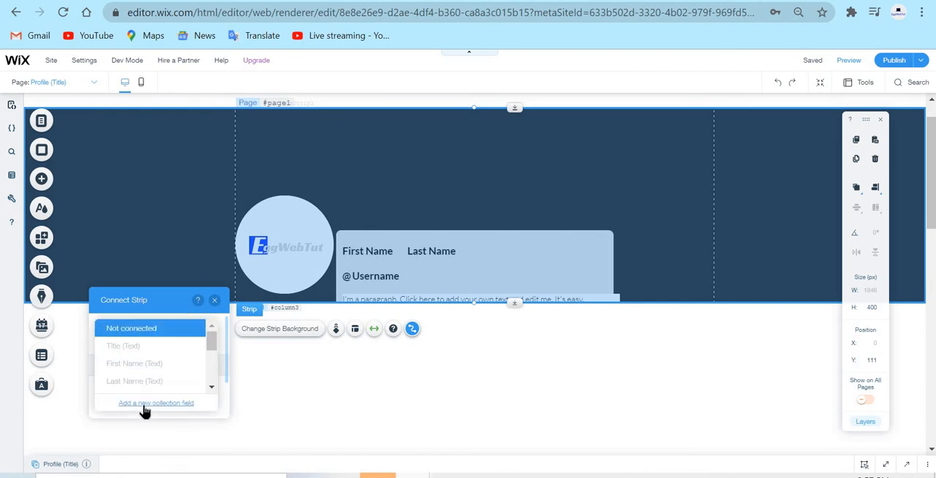
{"action": "scroll", "coordinate": [181, 371], "scroll_direction": "down", "scroll_amount": 5}
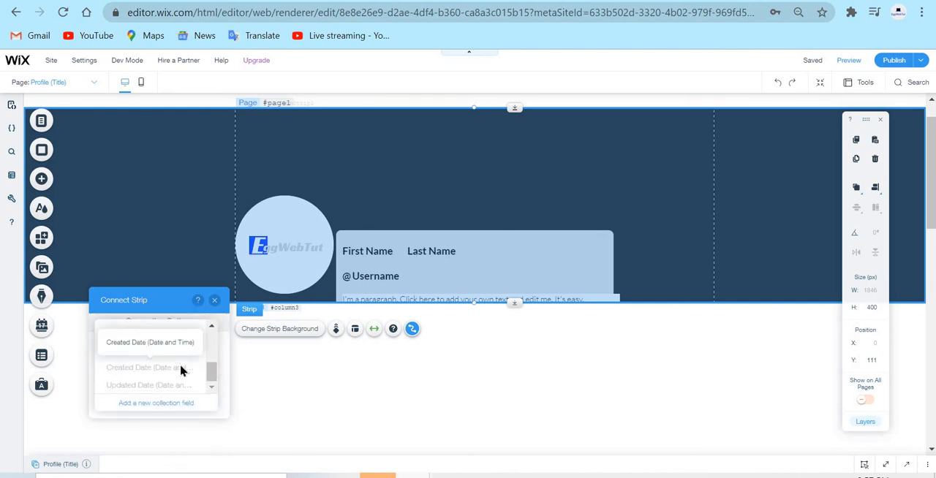
{"action": "scroll", "coordinate": [181, 371], "scroll_direction": "down", "scroll_amount": 3}
{"action": "left_click", "coordinate": [153, 388]}
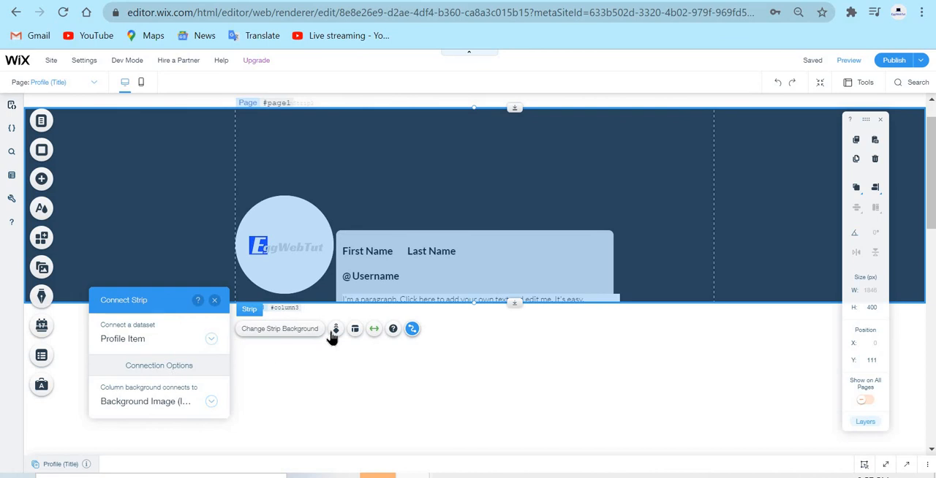
Connect the round profile image's source to the Image field of the Profile Item dataset.
{"action": "left_click", "coordinate": [295, 244]}
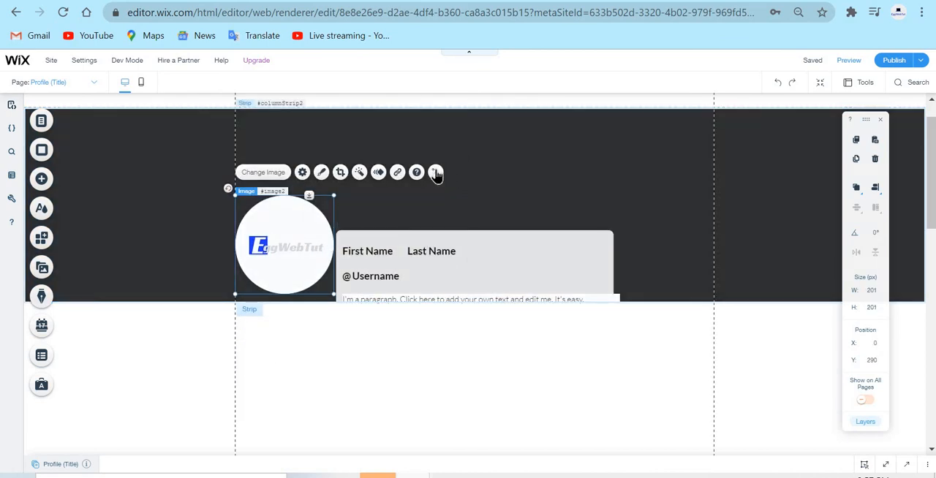
{"action": "left_click", "coordinate": [436, 173]}
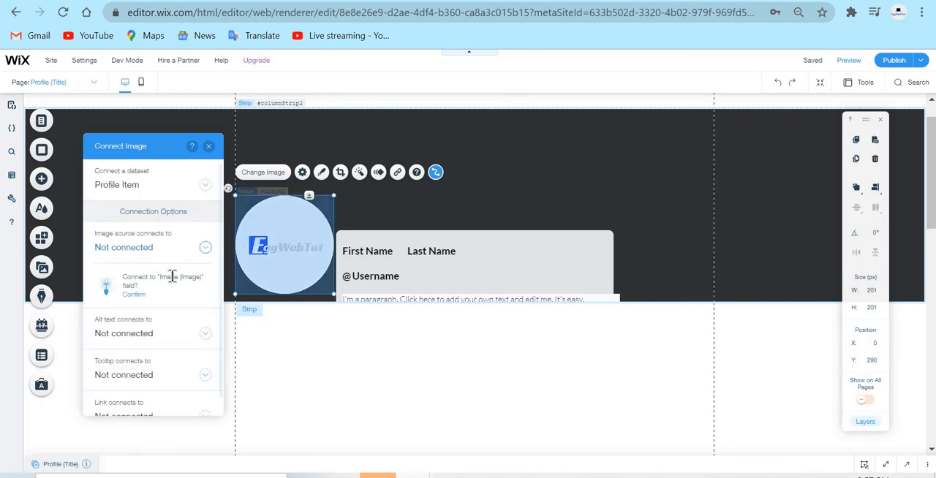
{"action": "left_click", "coordinate": [146, 251]}
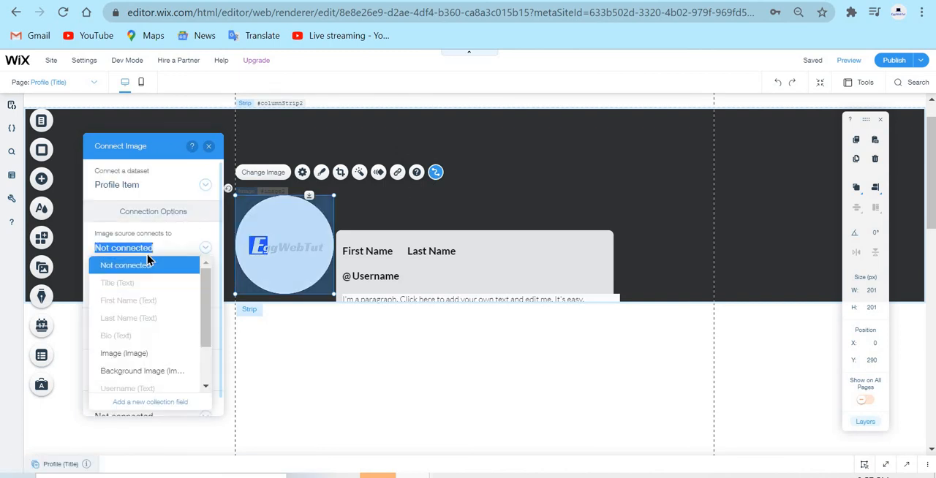
{"action": "left_click", "coordinate": [155, 352]}
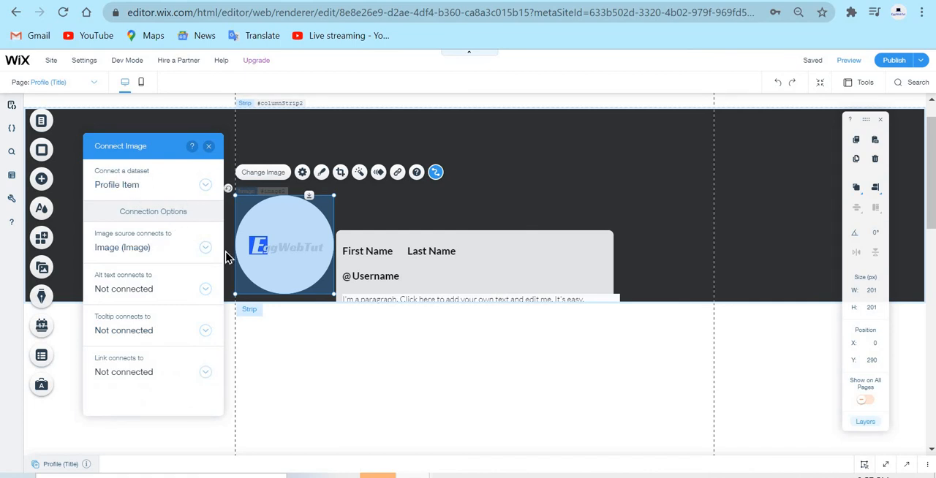
Connect the First Name text to the First Name field of the Profile Item dataset.
{"action": "left_click", "coordinate": [368, 253]}
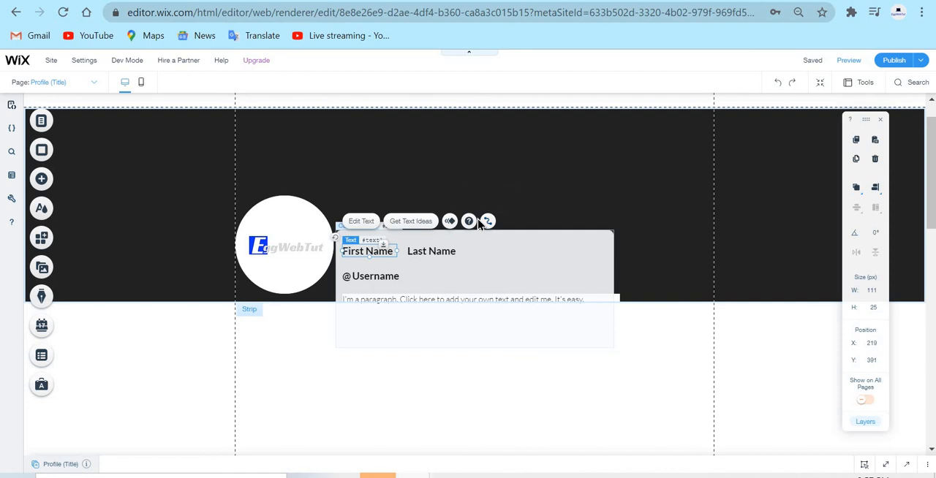
{"action": "left_click", "coordinate": [487, 221]}
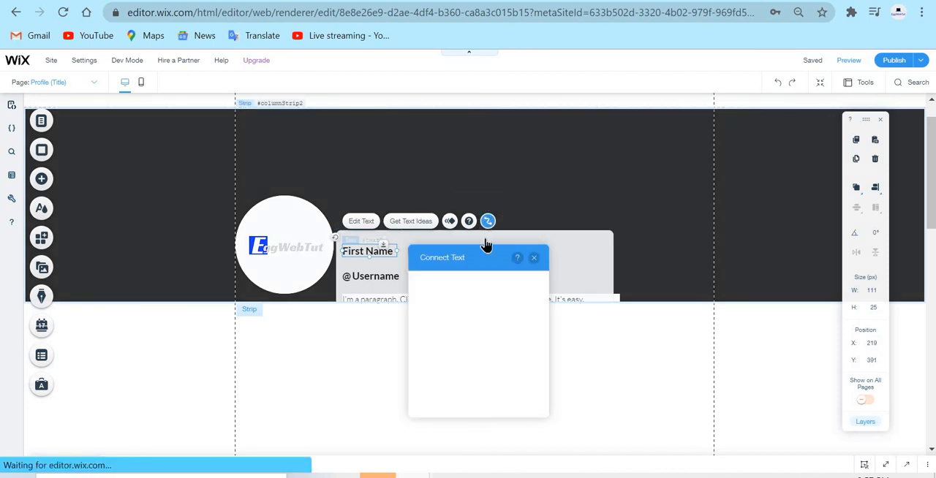
{"action": "left_click", "coordinate": [464, 364]}
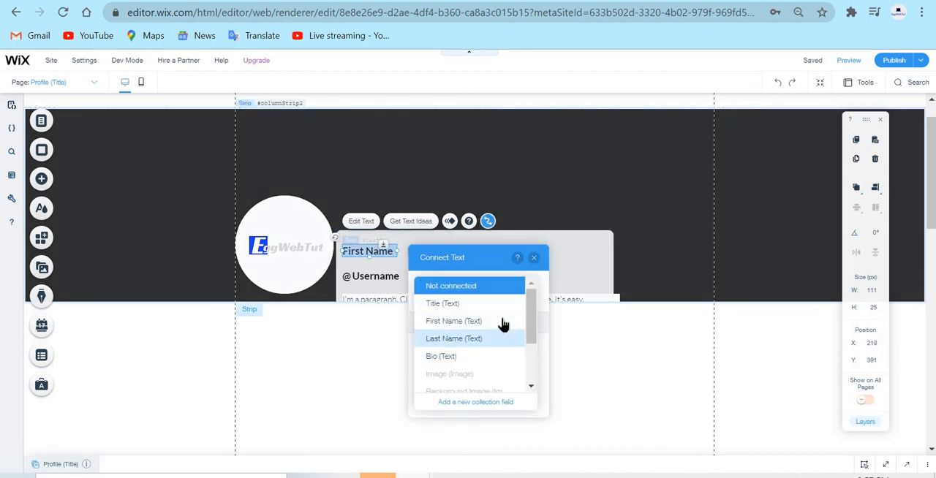
{"action": "left_click", "coordinate": [501, 322]}
{"action": "left_click", "coordinate": [534, 259]}
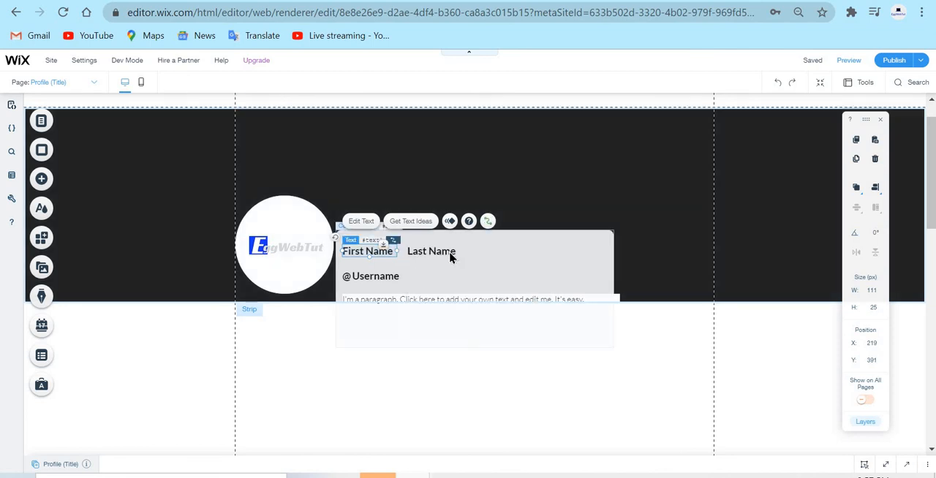
Connect the Last Name text to the Last Name field of the Profile Item dataset.
{"action": "left_click", "coordinate": [450, 255]}
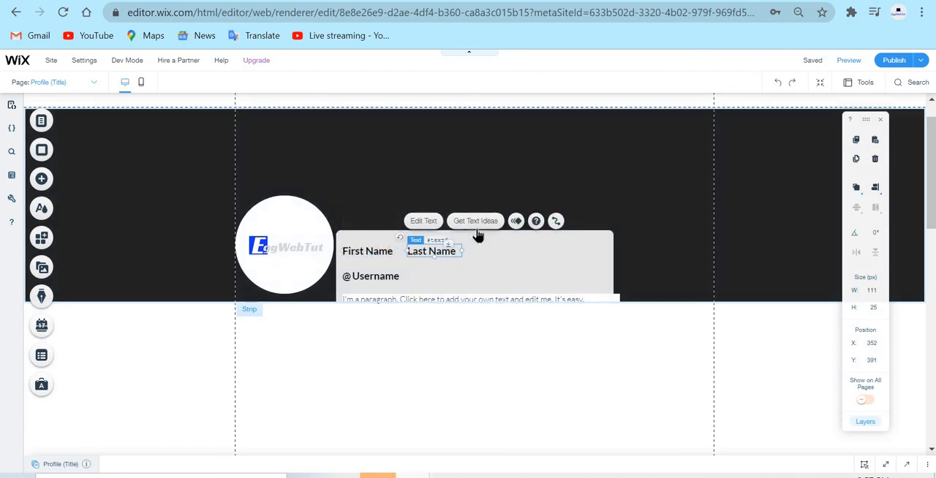
{"action": "left_click", "coordinate": [554, 222]}
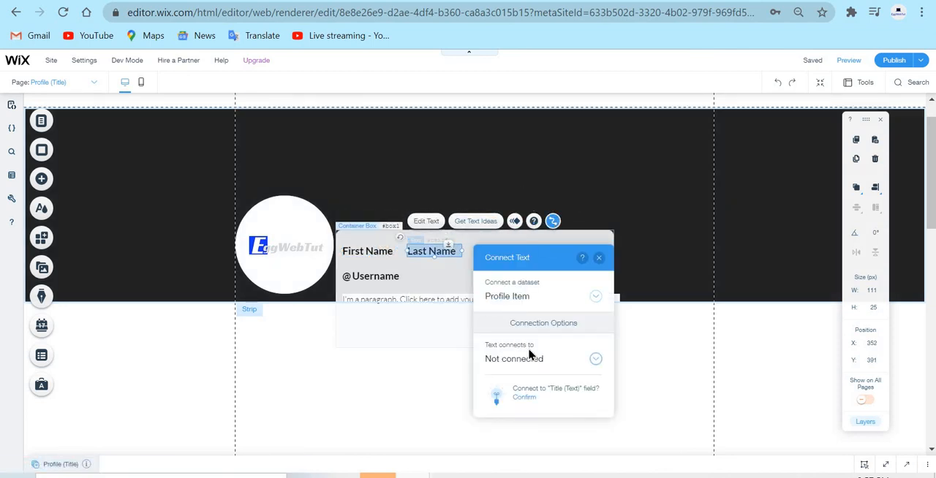
{"action": "left_click", "coordinate": [541, 360]}
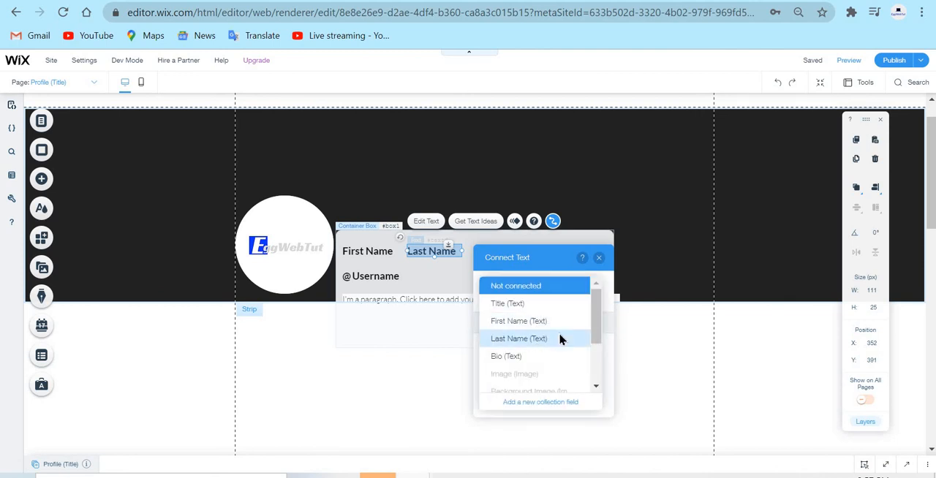
{"action": "left_click", "coordinate": [560, 337]}
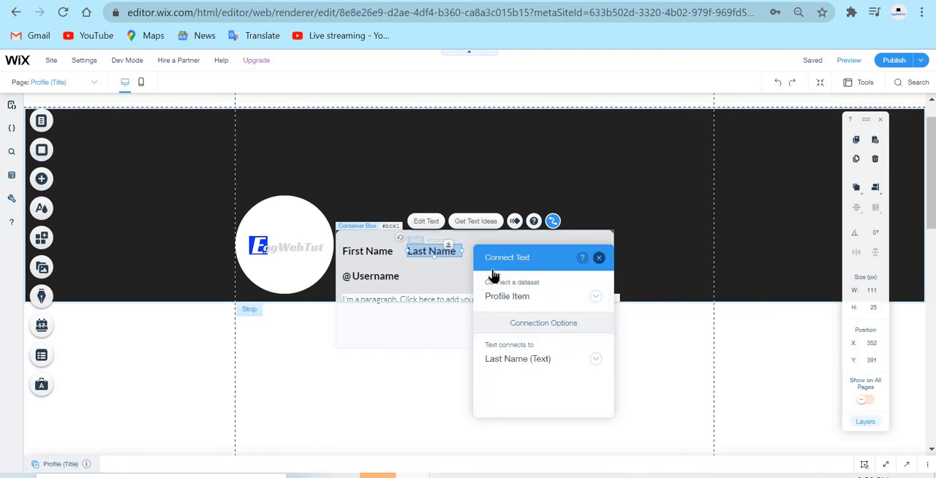
Connect the Username text beside the @ sign to the Username field of the Profile Item dataset.
{"action": "left_click", "coordinate": [369, 274]}
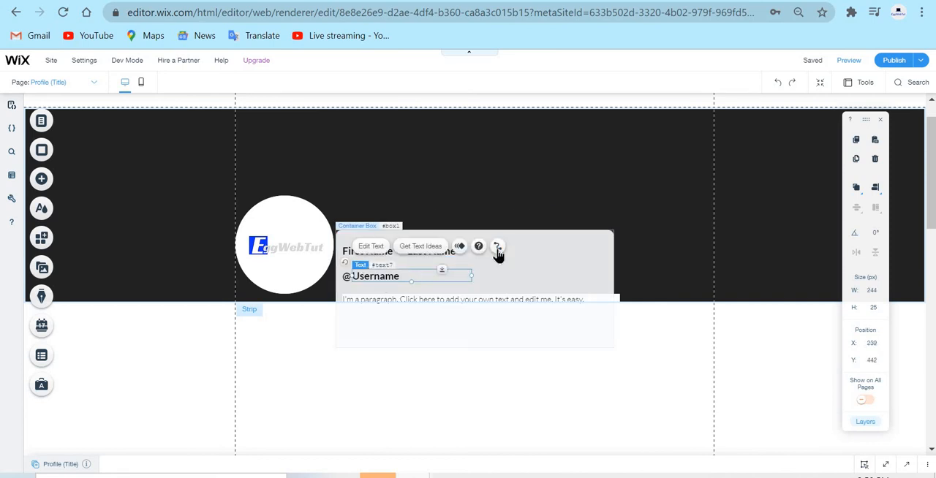
{"action": "left_click", "coordinate": [497, 248]}
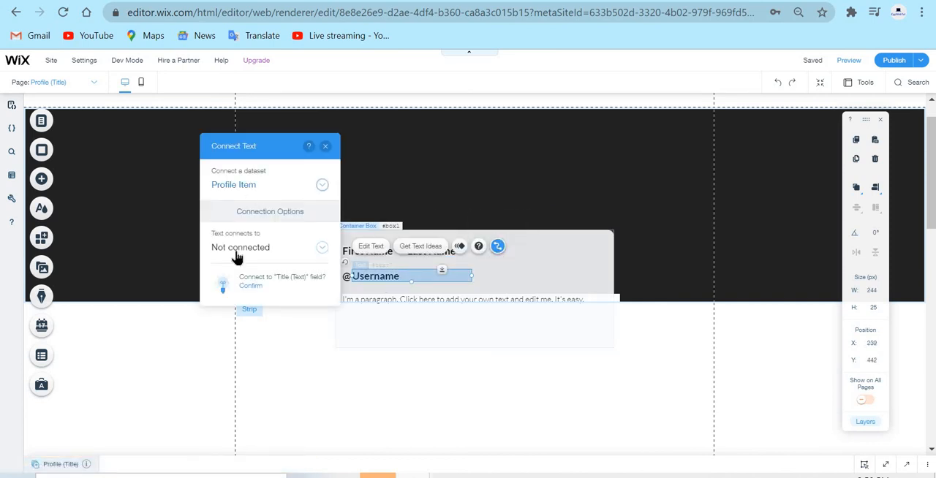
{"action": "left_click", "coordinate": [253, 249]}
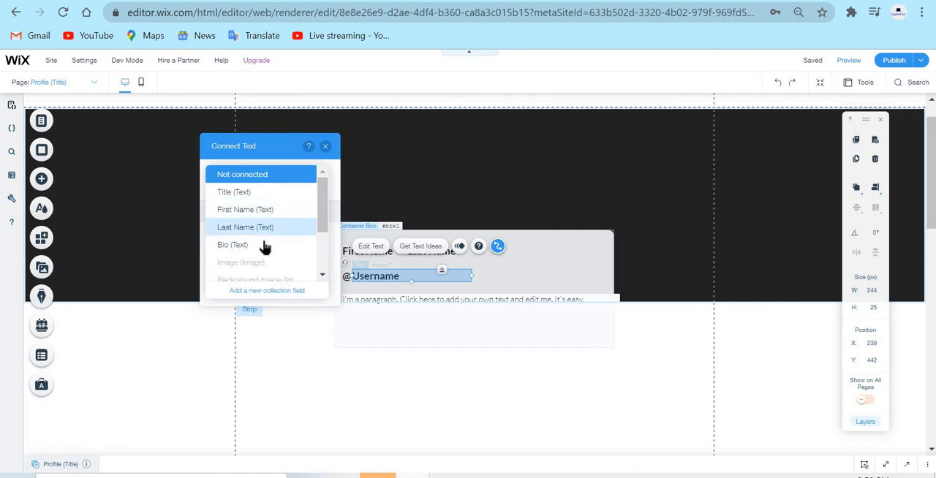
{"action": "scroll", "coordinate": [267, 216], "scroll_direction": "down", "scroll_amount": 2}
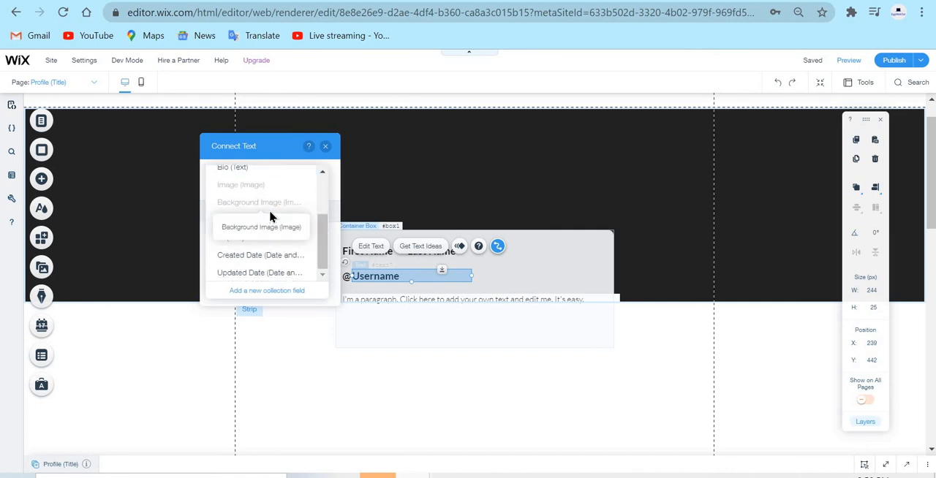
{"action": "left_click", "coordinate": [255, 221]}
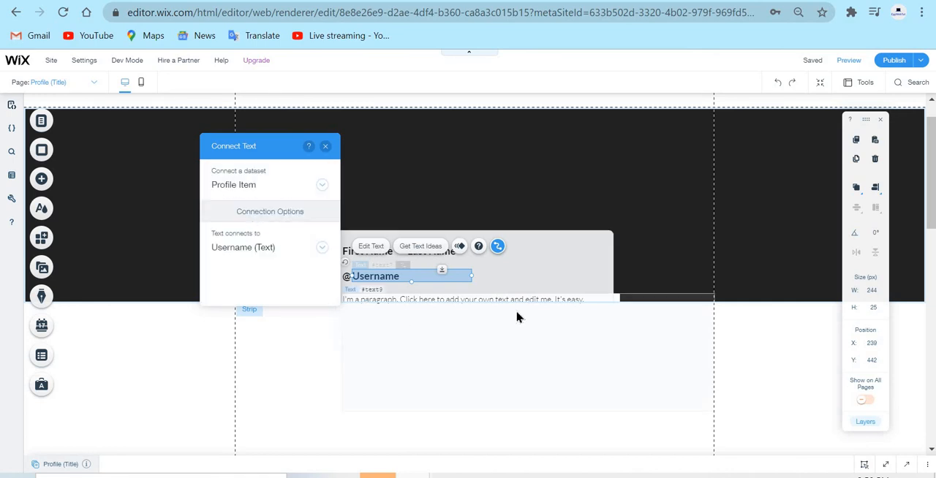
Connect the paragraph text below the username to the Bio field of the Profile Item dataset.
{"action": "left_click", "coordinate": [468, 328]}
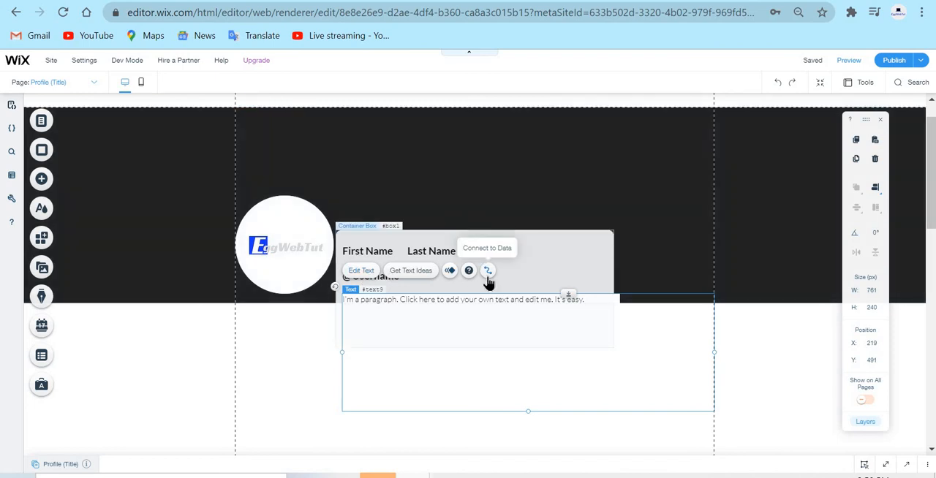
{"action": "left_click", "coordinate": [489, 273]}
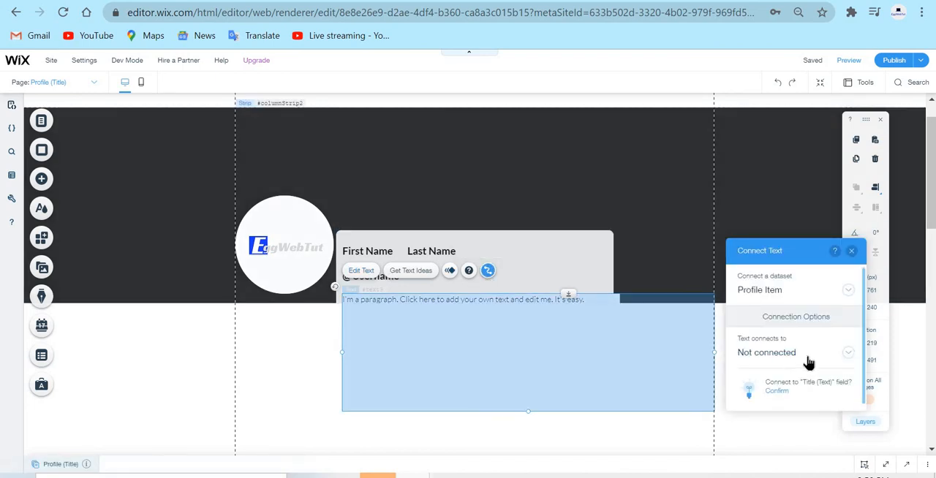
{"action": "left_click", "coordinate": [787, 354]}
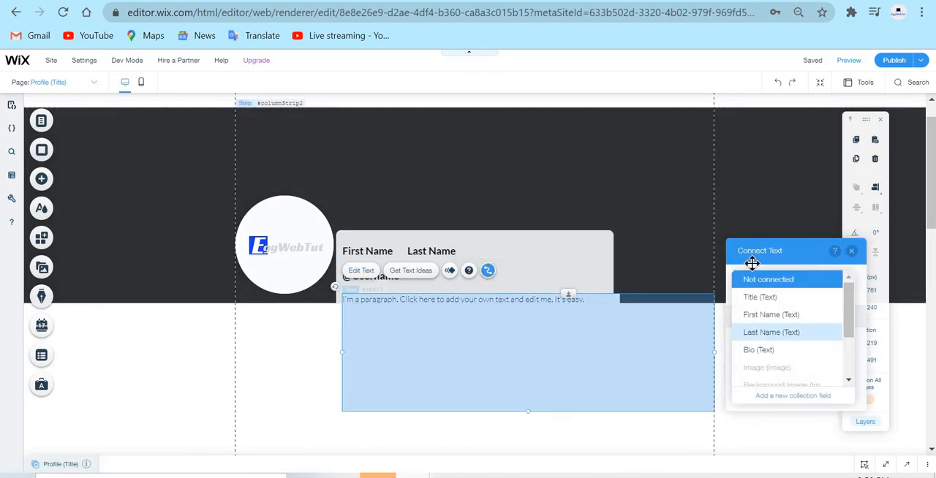
{"action": "left_click", "coordinate": [790, 350]}
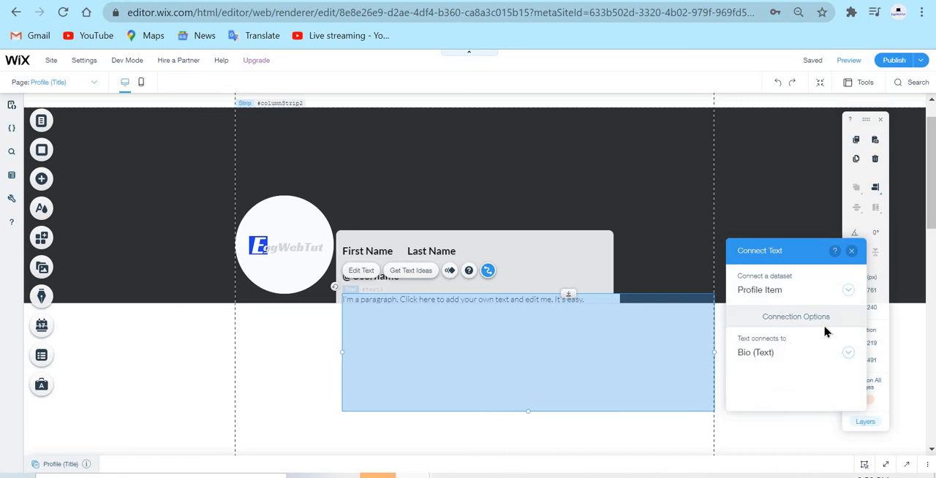
{"action": "left_click", "coordinate": [765, 354]}
{"action": "scroll", "coordinate": [790, 351], "scroll_direction": "down", "scroll_amount": 2}
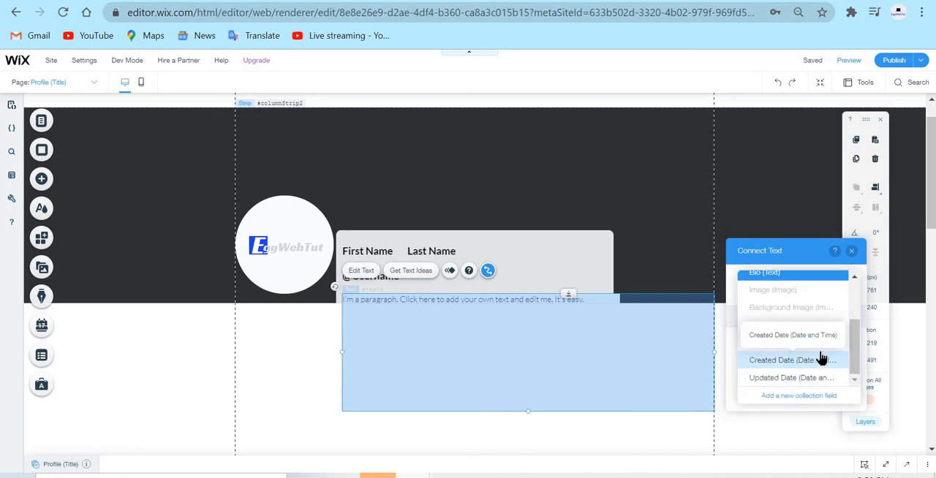
{"action": "left_click", "coordinate": [854, 254]}
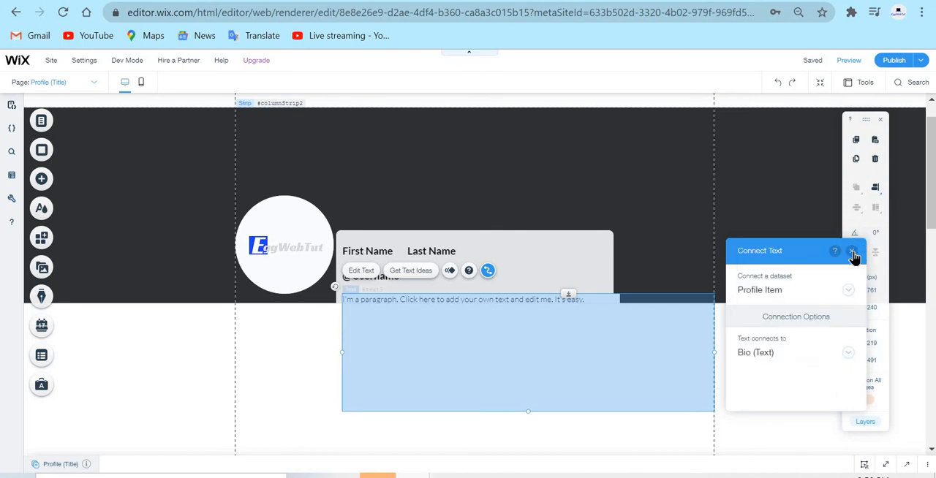
{"action": "left_click", "coordinate": [853, 252]}
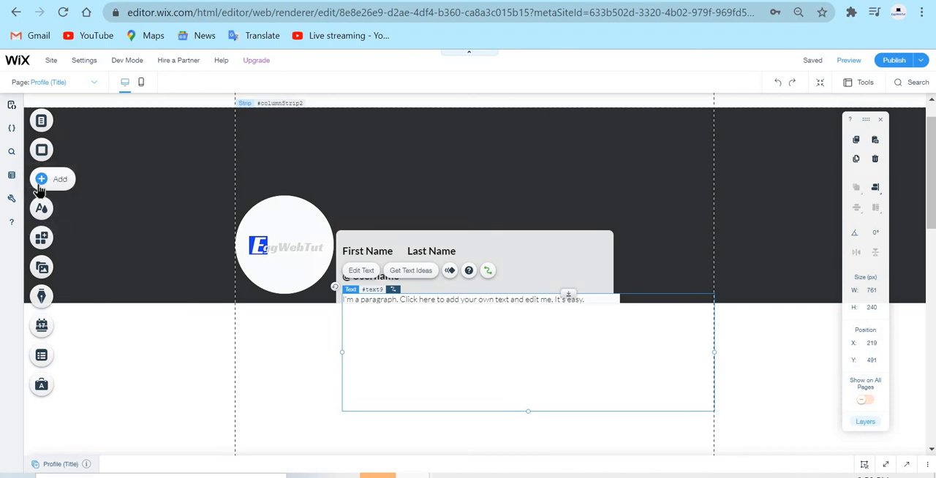
Duplicate the Last Name text and place the copy in the box's upper-right corner at about X 644, Y 378.
{"action": "left_click", "coordinate": [113, 175]}
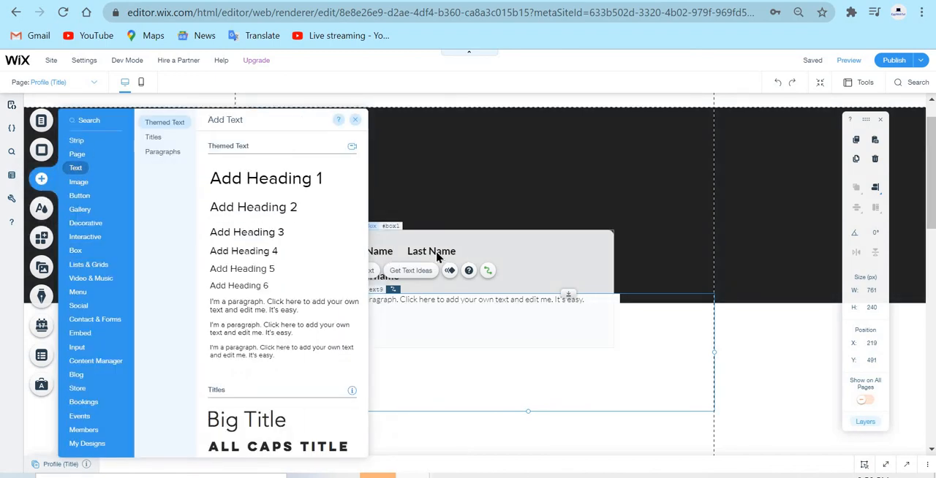
{"action": "left_click", "coordinate": [434, 251]}
{"action": "right_click", "coordinate": [435, 251]}
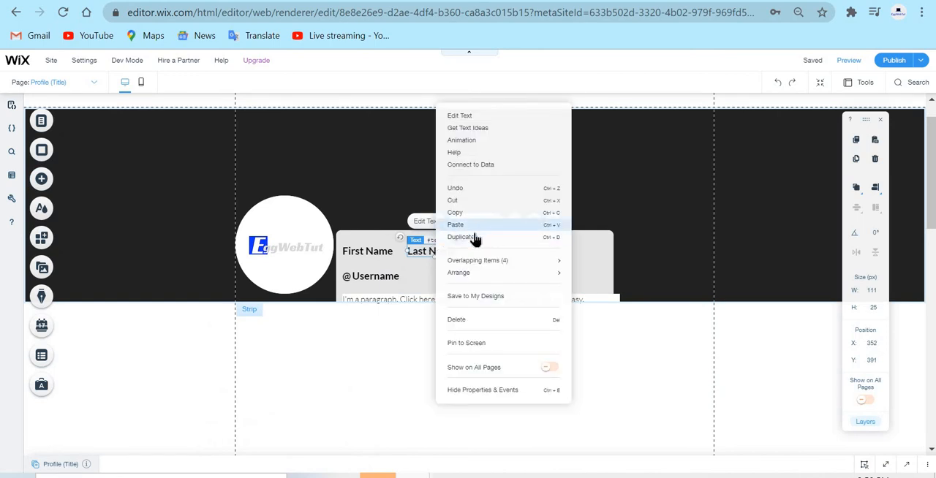
{"action": "left_click", "coordinate": [476, 248]}
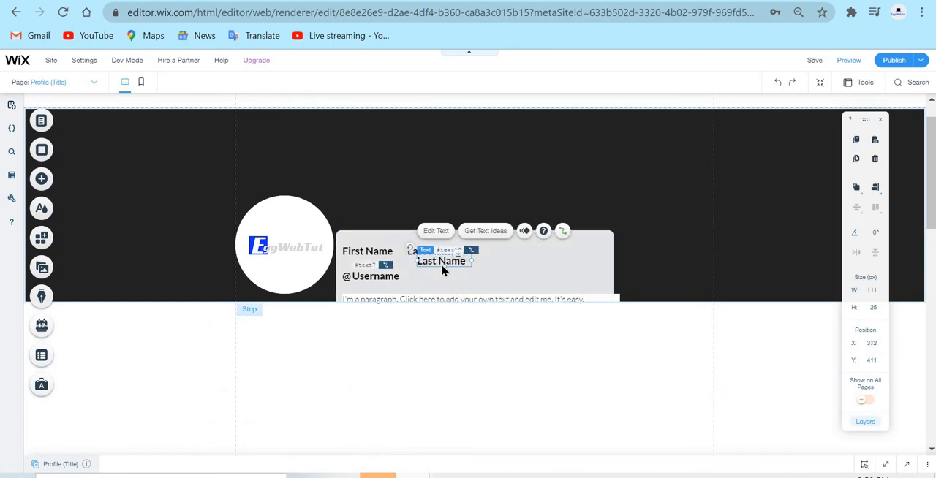
{"action": "left_click_drag", "start_coordinate": [439, 263], "coordinate": [572, 246]}
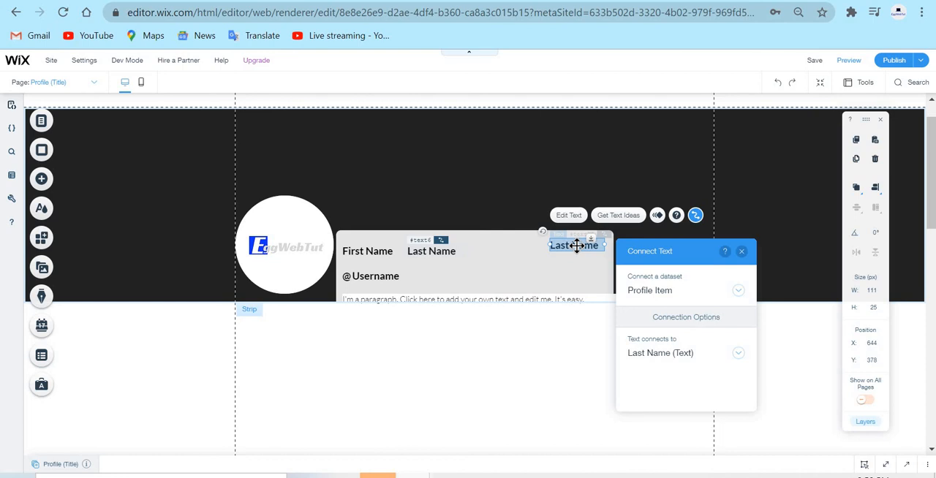
Set the duplicated Last Name text's font size to 16 px and remove its bold formatting.
{"action": "double_click", "coordinate": [577, 246]}
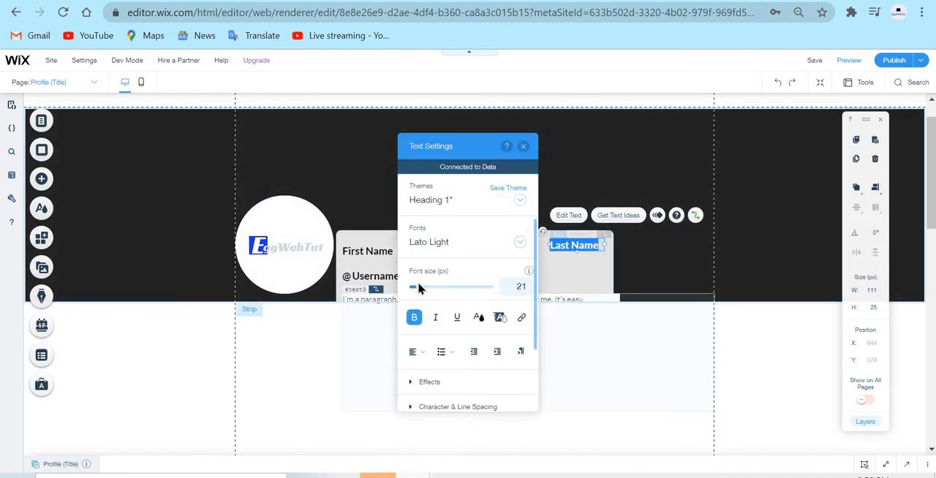
{"action": "left_click_drag", "start_coordinate": [422, 293], "coordinate": [418, 294]}
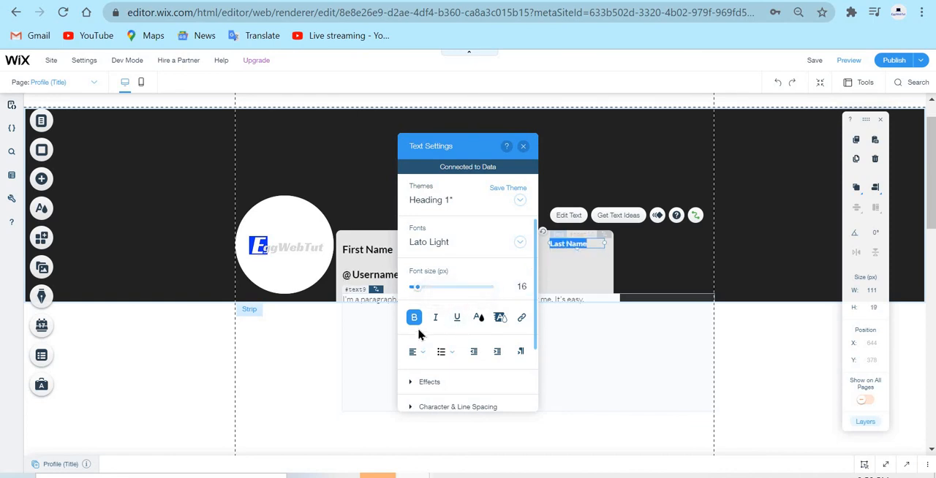
{"action": "left_click", "coordinate": [415, 318]}
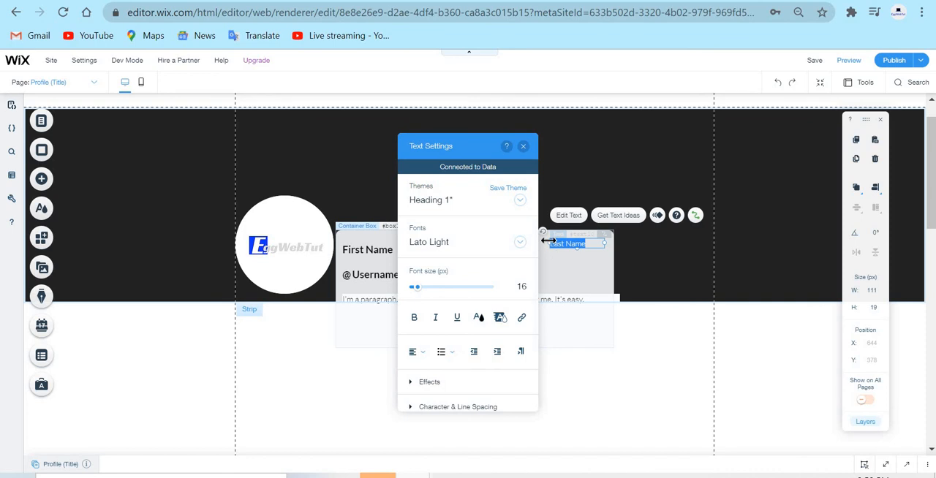
Widen the duplicated text to about 127 px and replace its wording with "Date & Time".
{"action": "left_click_drag", "start_coordinate": [548, 240], "coordinate": [539, 240]}
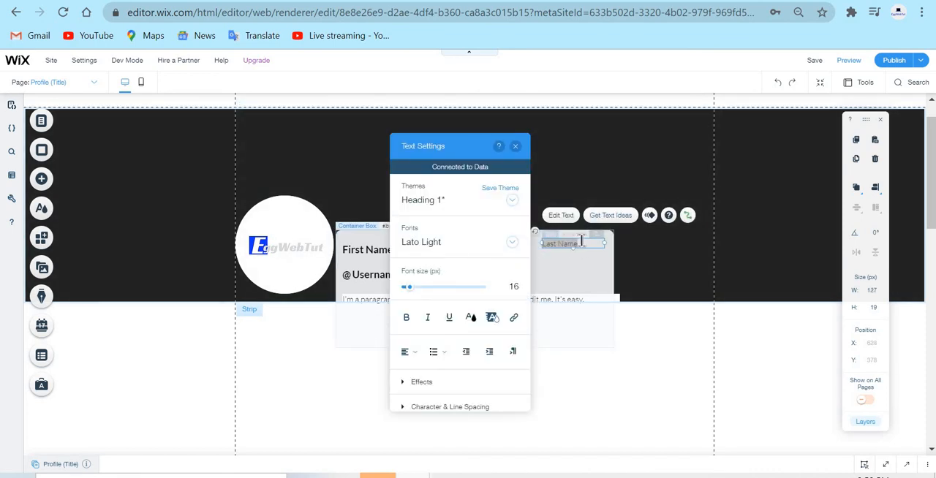
{"action": "left_click_drag", "start_coordinate": [582, 242], "coordinate": [532, 246]}
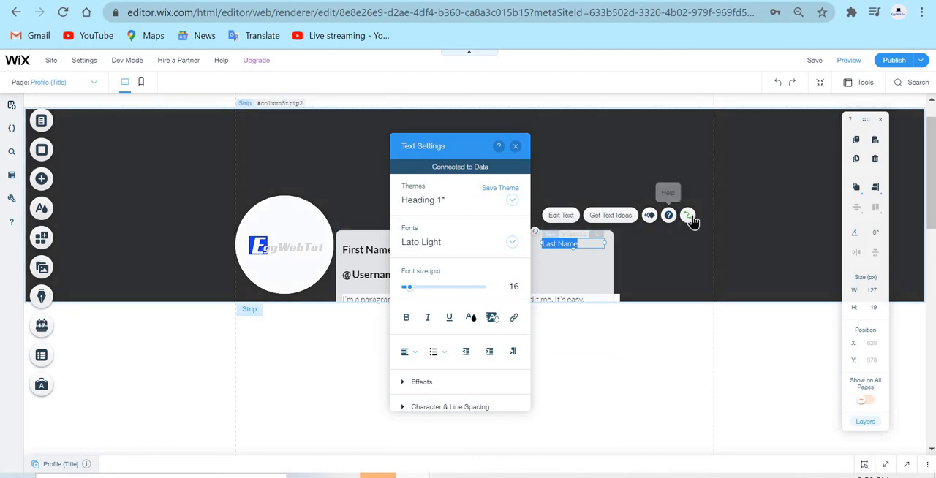
{"action": "type", "text": "Date"}
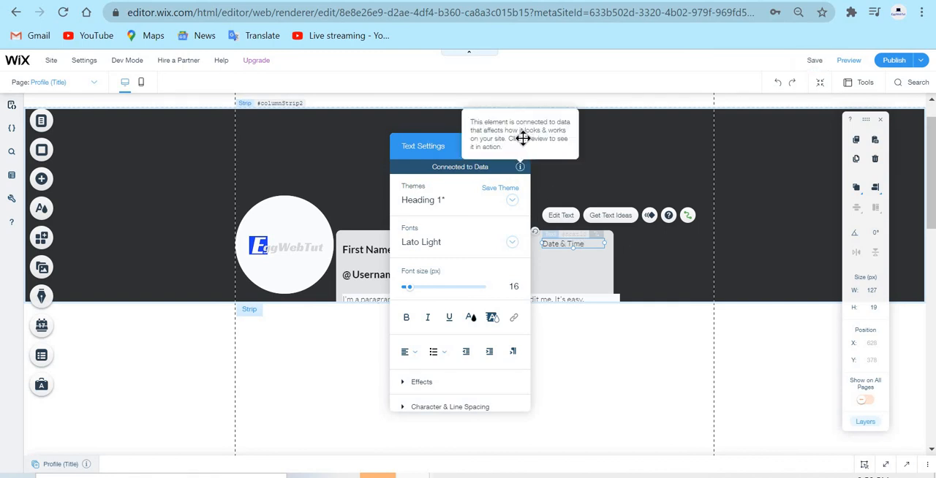
{"action": "left_click", "coordinate": [516, 146]}
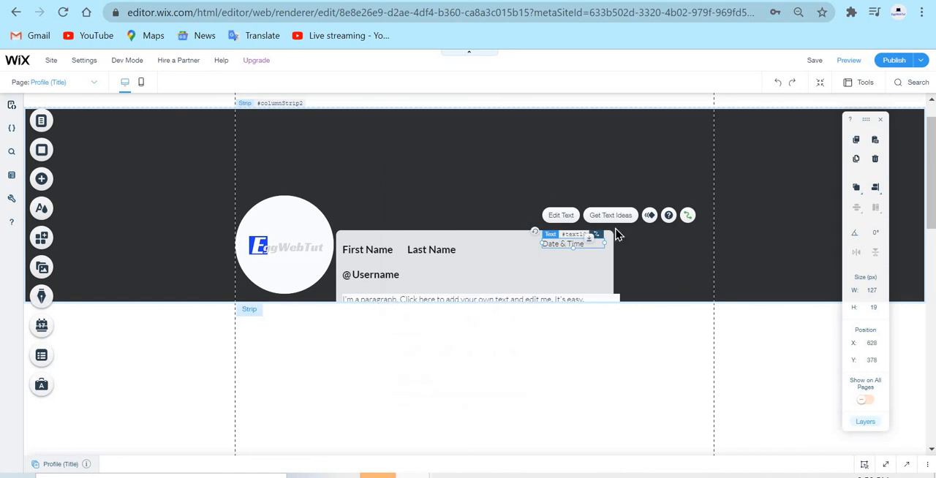
Duplicate the "Date & Time" text in the box's upper-right corner.
{"action": "left_click", "coordinate": [684, 346]}
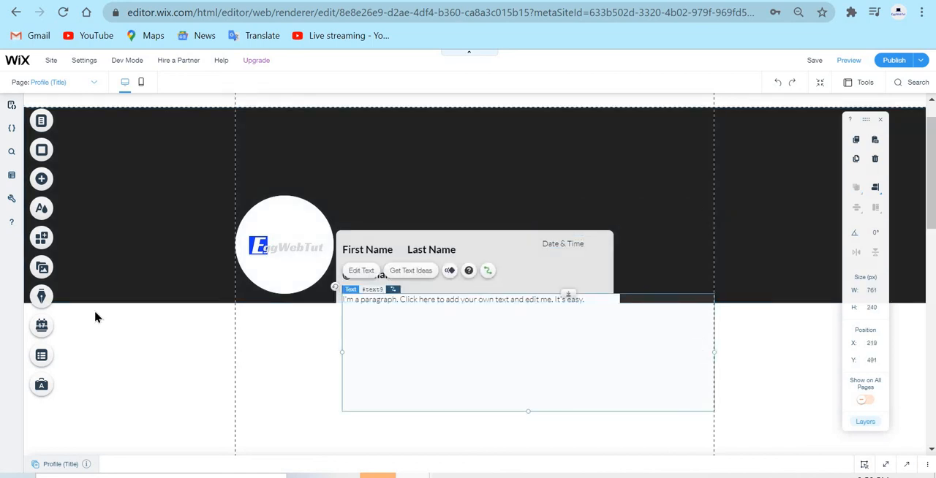
{"action": "left_click", "coordinate": [43, 177]}
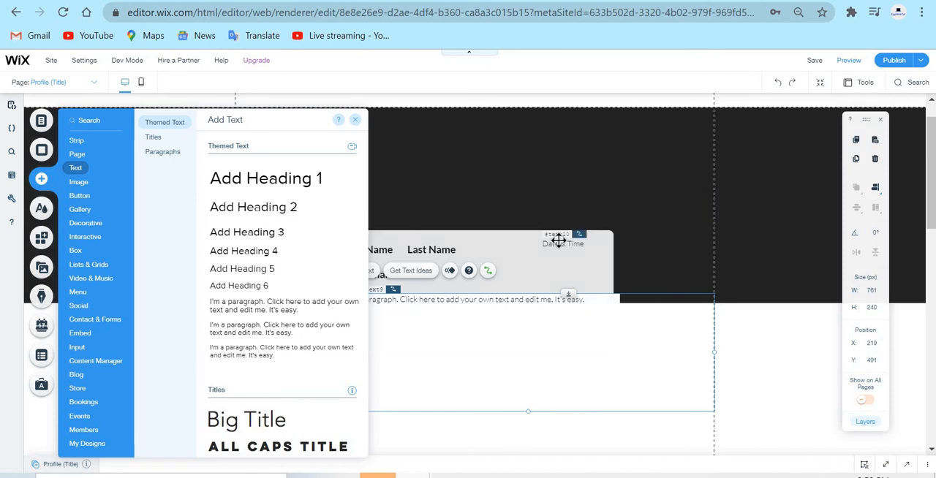
{"action": "left_click", "coordinate": [559, 240]}
{"action": "right_click", "coordinate": [558, 241]}
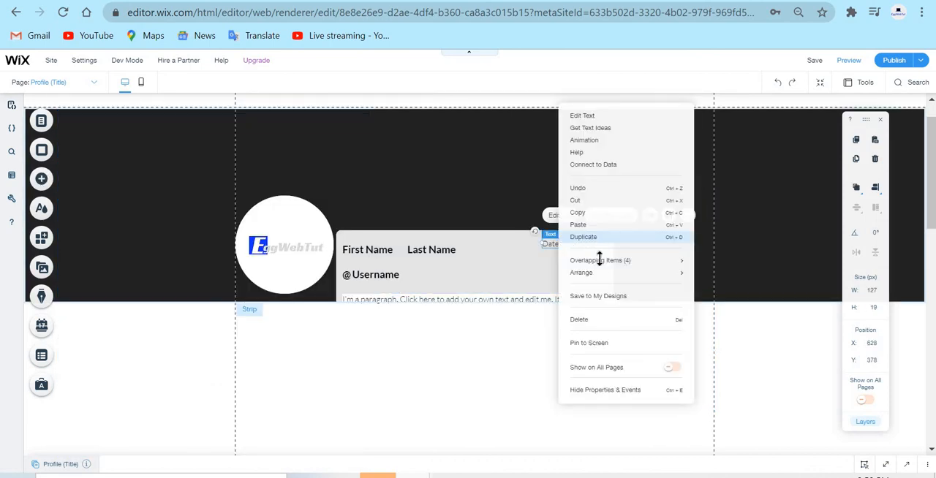
{"action": "left_click", "coordinate": [593, 244]}
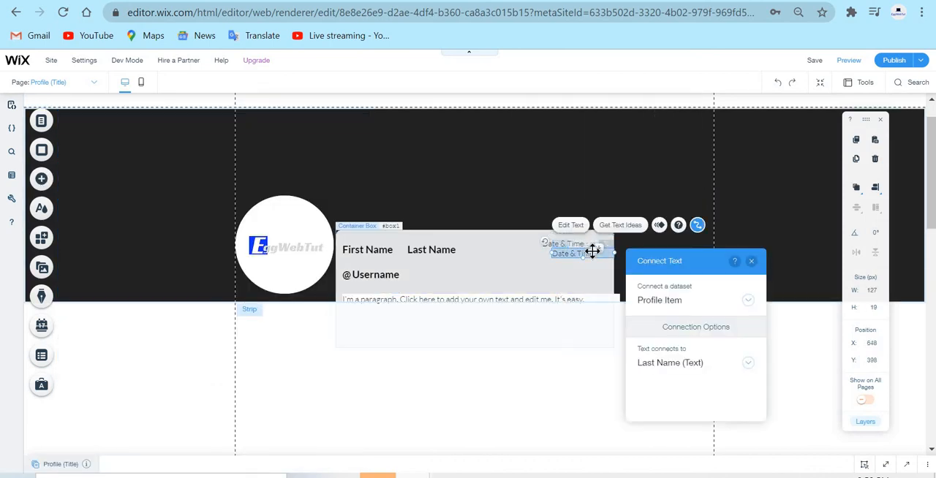
Replace the duplicated text's wording with "This profile was created:".
{"action": "double_click", "coordinate": [592, 252]}
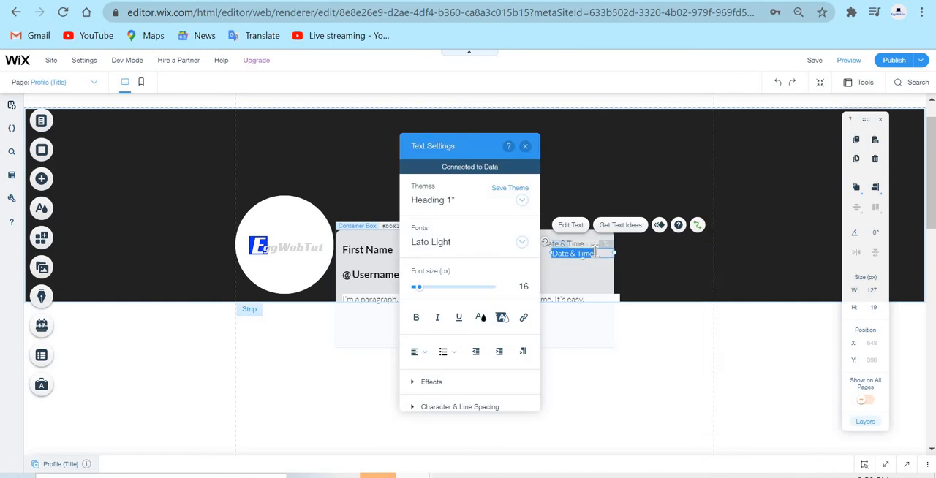
{"action": "key", "text": "BackSpace"}
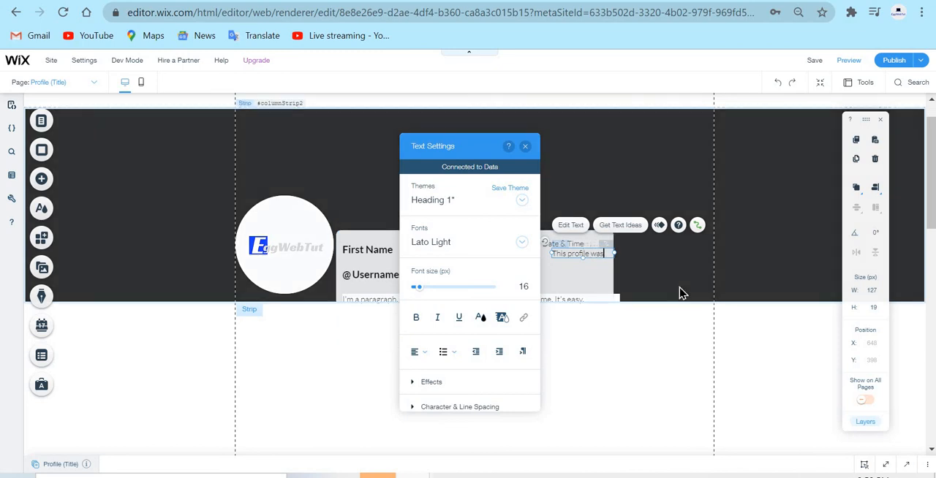
{"action": "type", "text": "ated"}
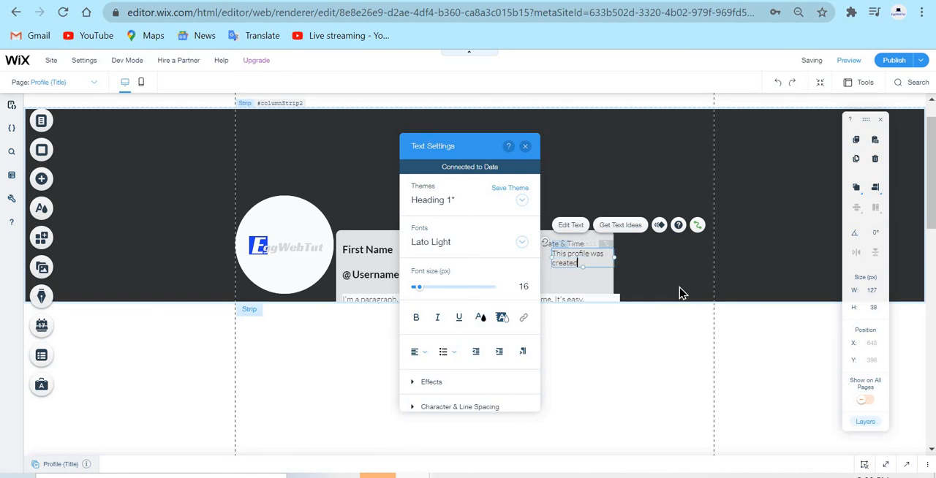
{"action": "type", "text": ":"}
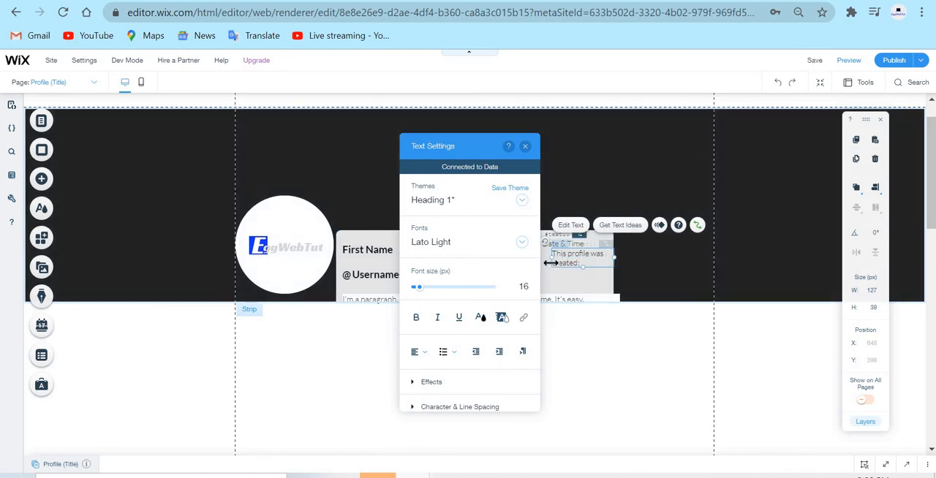
Widen the "This profile was created:" text to about 216 px and place it directly above "Date & Time" at about X 628, Y 359.
{"action": "left_click_drag", "start_coordinate": [550, 263], "coordinate": [508, 263]}
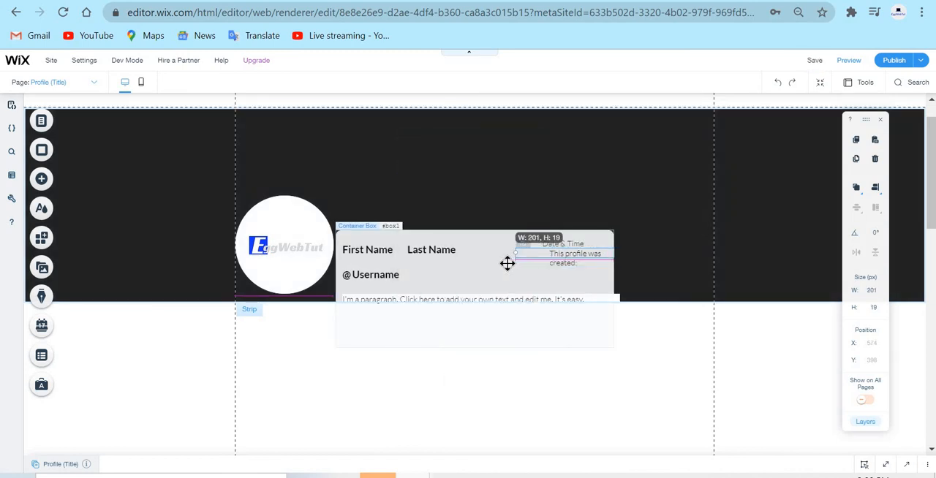
{"action": "left_click", "coordinate": [694, 254]}
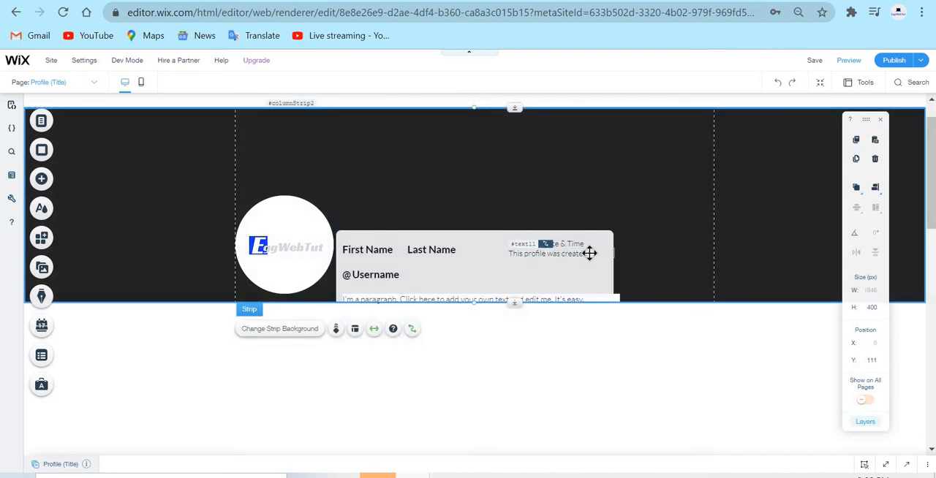
{"action": "left_click", "coordinate": [591, 253]}
{"action": "mouse_move", "coordinate": [621, 242]}
{"action": "left_mouse_down"}
{"action": "mouse_move", "coordinate": [627, 221]}
{"action": "mouse_move", "coordinate": [628, 234]}
{"action": "left_mouse_up"}
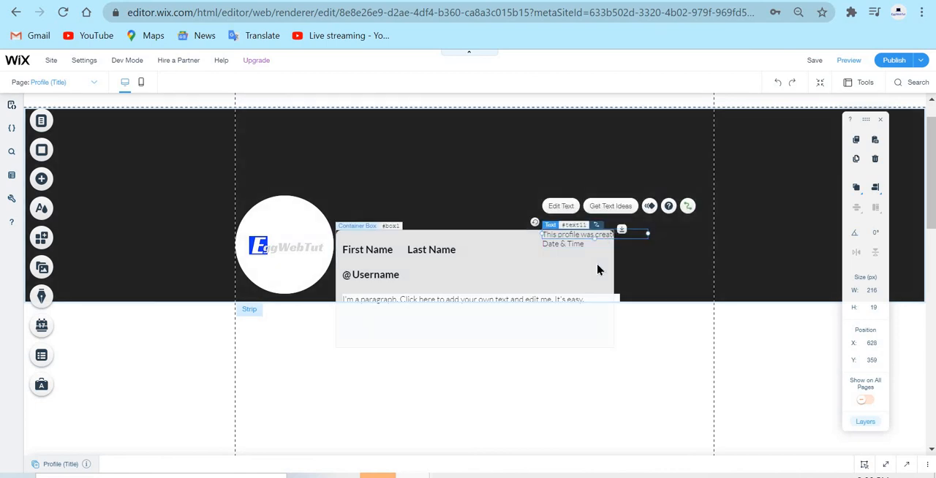
Widen the container box behind the profile texts to about 589 px so it encloses the creation label.
{"action": "left_click", "coordinate": [598, 270]}
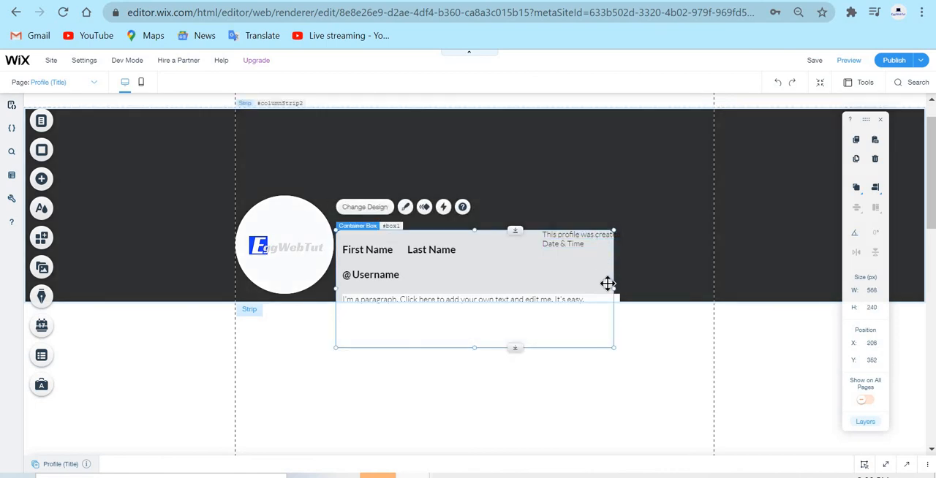
{"action": "mouse_move", "coordinate": [613, 283]}
{"action": "left_mouse_down"}
{"action": "mouse_move", "coordinate": [607, 288]}
{"action": "mouse_move", "coordinate": [649, 290]}
{"action": "mouse_move", "coordinate": [626, 287]}
{"action": "left_mouse_up"}
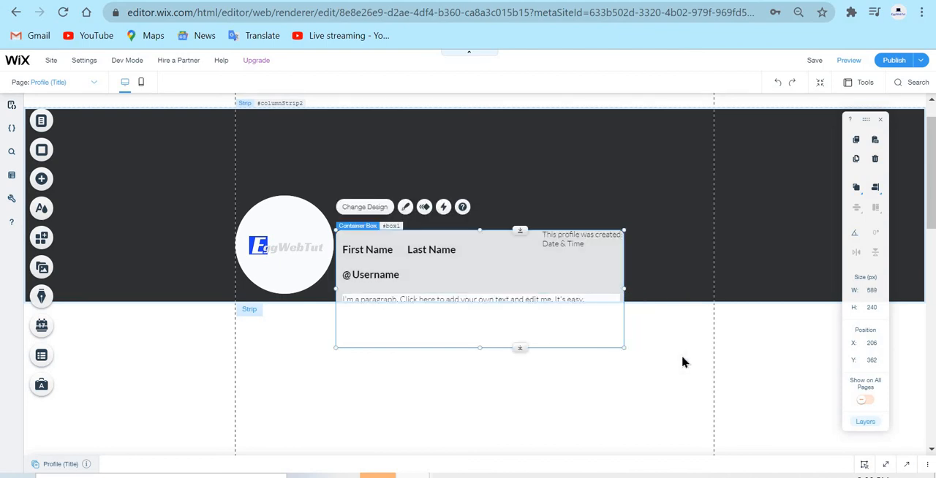
{"action": "left_click", "coordinate": [669, 391]}
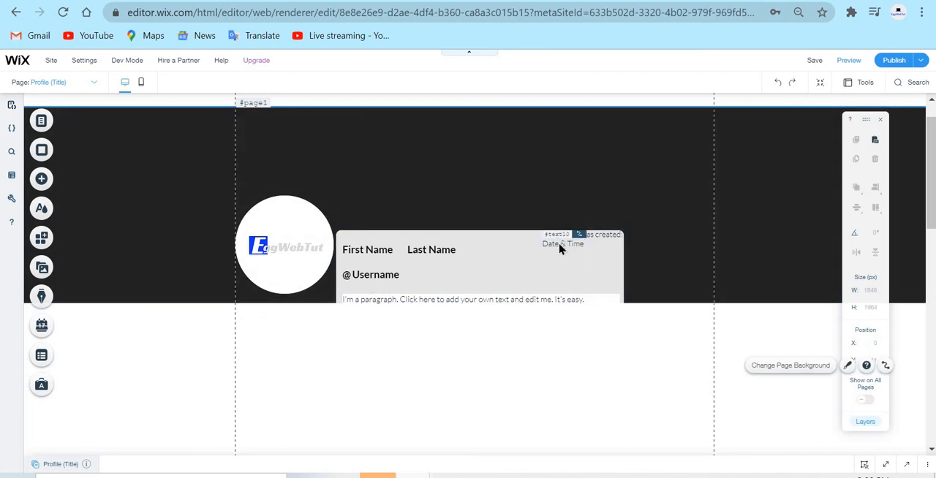
Connect the "Date & Time" text to the Created Date (Date and Time) field of the Profile Item dataset.
{"action": "left_click", "coordinate": [560, 249]}
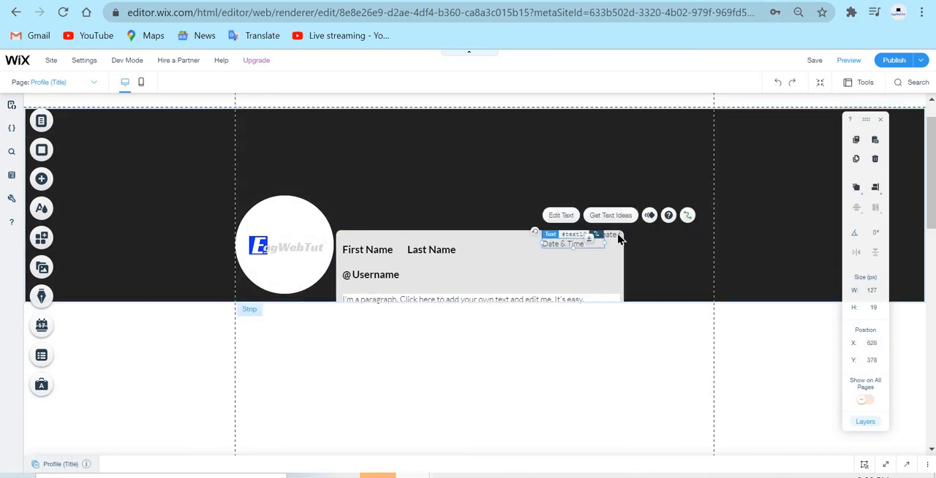
{"action": "left_click", "coordinate": [687, 215]}
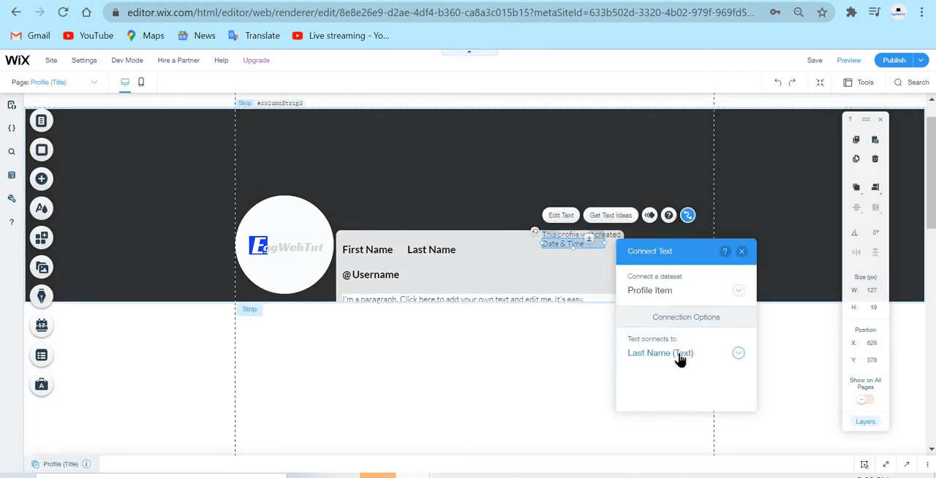
{"action": "left_click", "coordinate": [683, 354]}
{"action": "scroll", "coordinate": [700, 372], "scroll_direction": "down", "scroll_amount": 1}
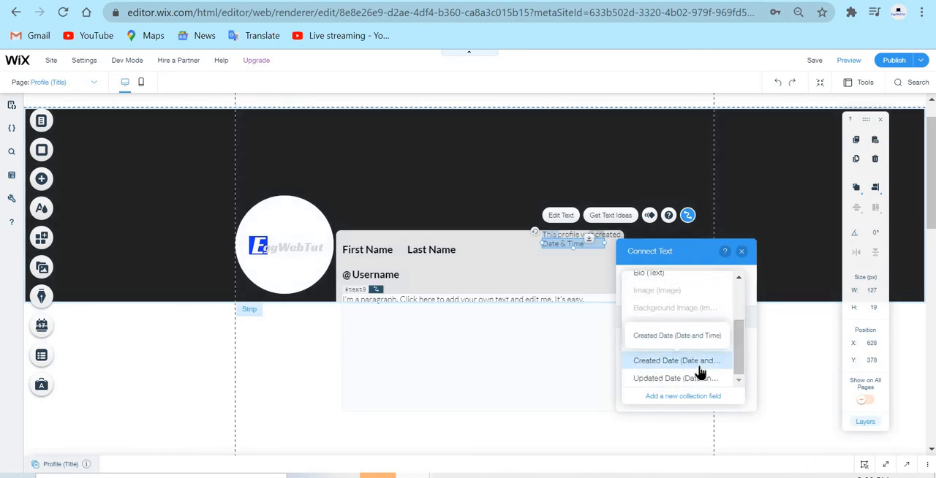
{"action": "left_click", "coordinate": [702, 371]}
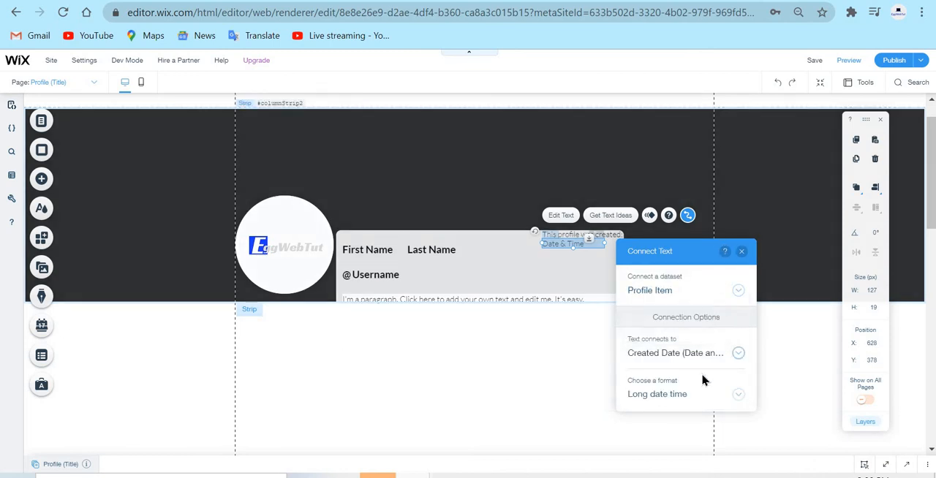
Look through the available date formats and set the Created Date connection's format to Medium date.
{"action": "left_click", "coordinate": [680, 400]}
{"action": "scroll", "coordinate": [680, 398], "scroll_direction": "down", "scroll_amount": 5}
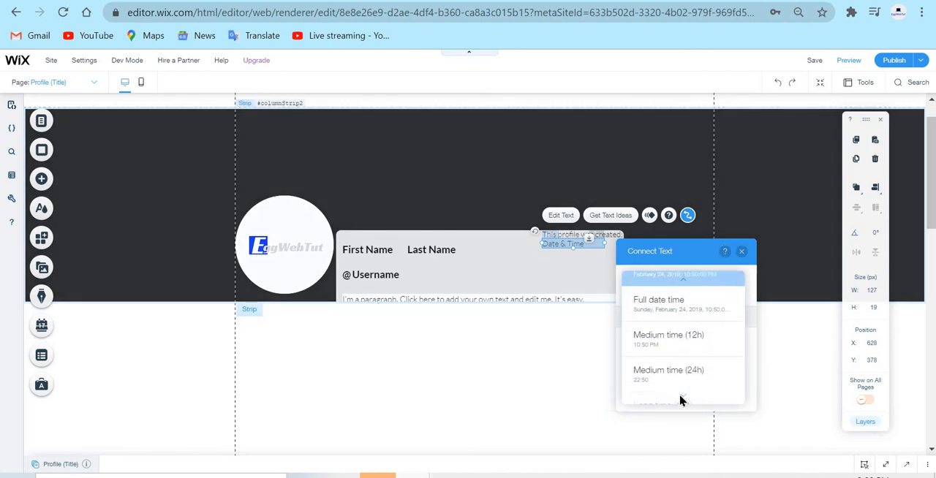
{"action": "scroll", "coordinate": [681, 395], "scroll_direction": "down", "scroll_amount": 4}
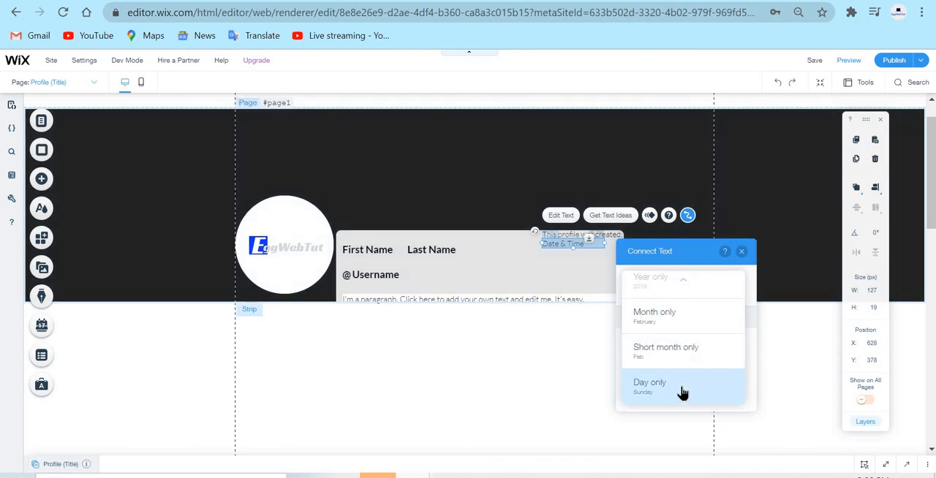
{"action": "scroll", "coordinate": [705, 340], "scroll_direction": "up", "scroll_amount": 1}
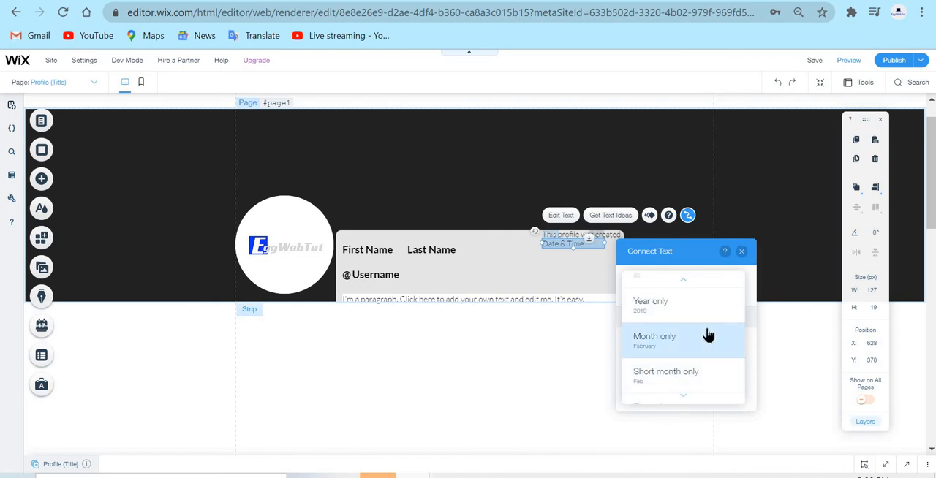
{"action": "scroll", "coordinate": [706, 338], "scroll_direction": "up", "scroll_amount": 3}
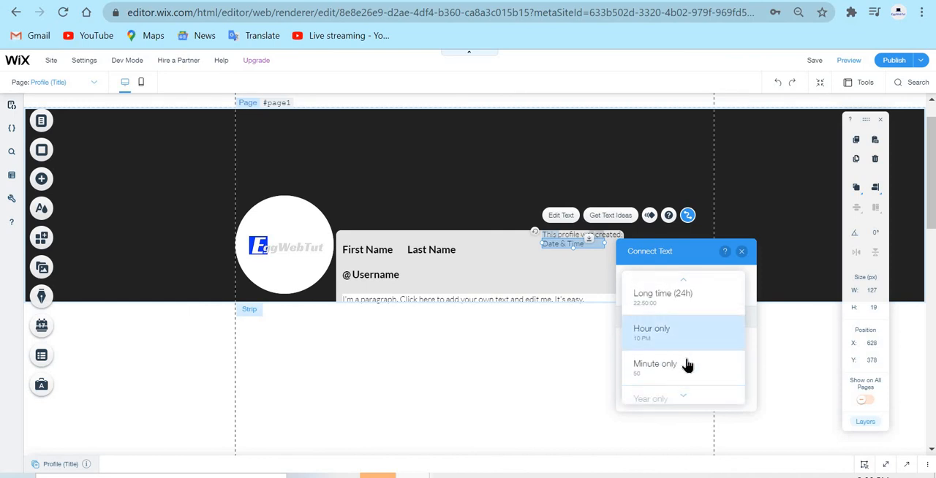
{"action": "scroll", "coordinate": [698, 340], "scroll_direction": "up", "scroll_amount": 2}
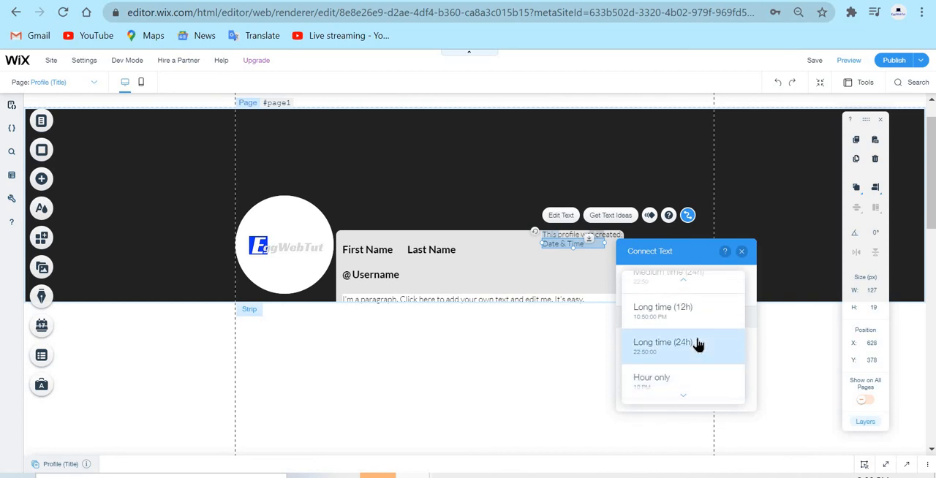
{"action": "scroll", "coordinate": [724, 330], "scroll_direction": "up", "scroll_amount": 2}
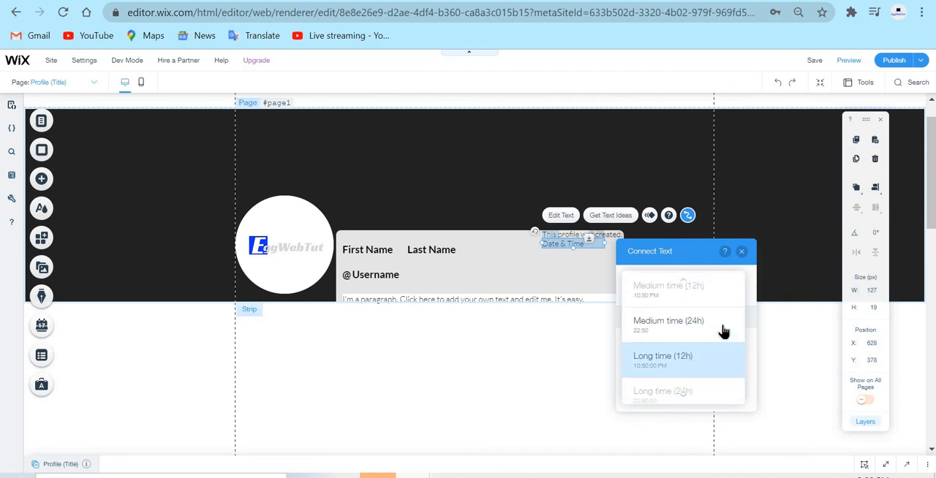
{"action": "scroll", "coordinate": [713, 343], "scroll_direction": "up", "scroll_amount": 3}
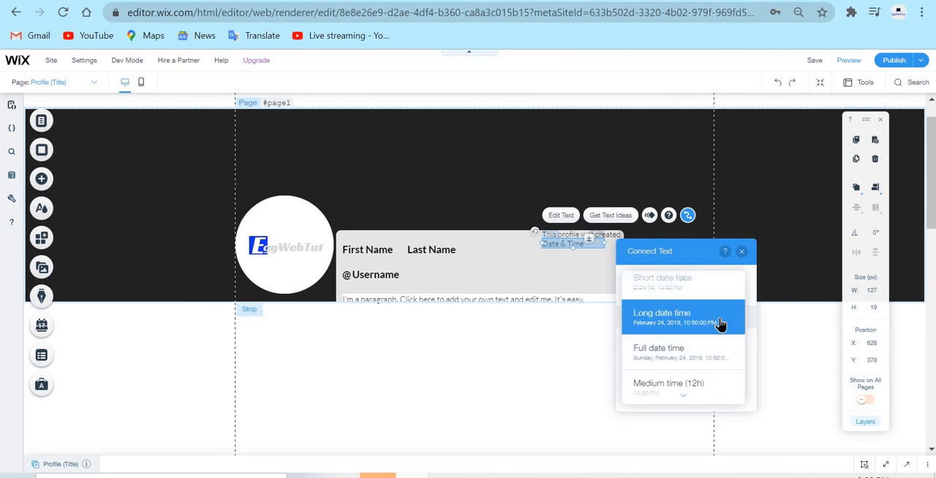
{"action": "scroll", "coordinate": [721, 324], "scroll_direction": "up", "scroll_amount": 2}
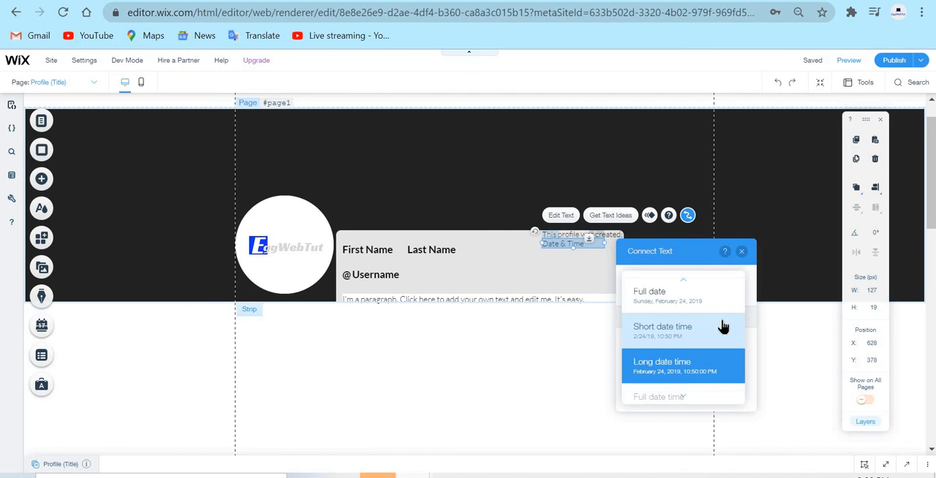
{"action": "scroll", "coordinate": [723, 326], "scroll_direction": "up", "scroll_amount": 1}
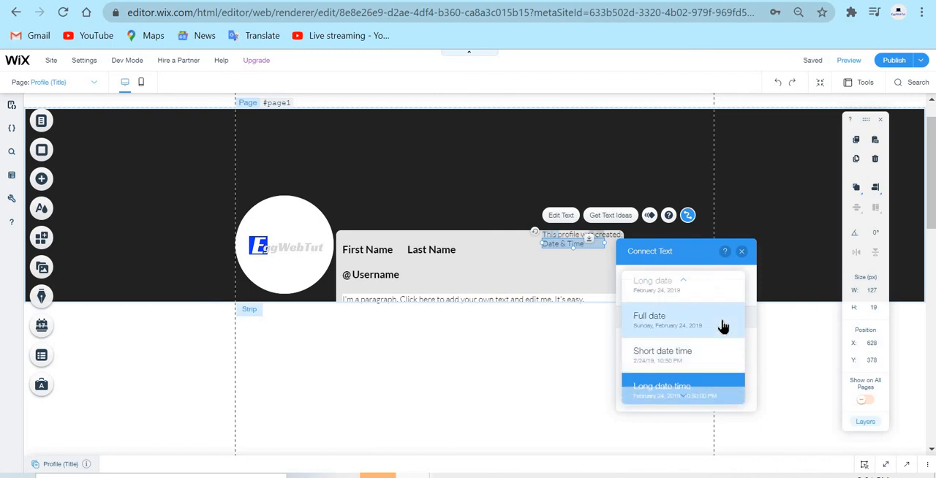
{"action": "scroll", "coordinate": [706, 327], "scroll_direction": "up", "scroll_amount": 2}
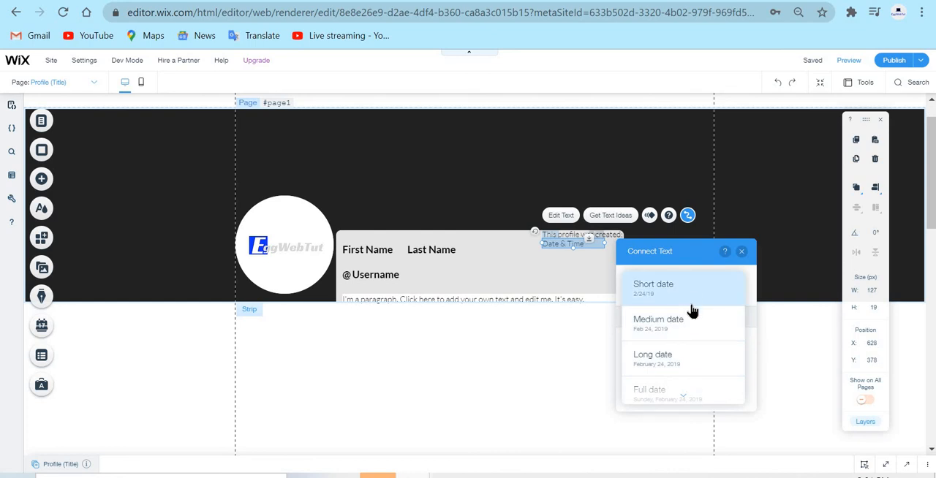
{"action": "scroll", "coordinate": [724, 317], "scroll_direction": "down", "scroll_amount": 1}
{"action": "scroll", "coordinate": [724, 319], "scroll_direction": "down", "scroll_amount": 2}
{"action": "scroll", "coordinate": [694, 338], "scroll_direction": "up", "scroll_amount": 2}
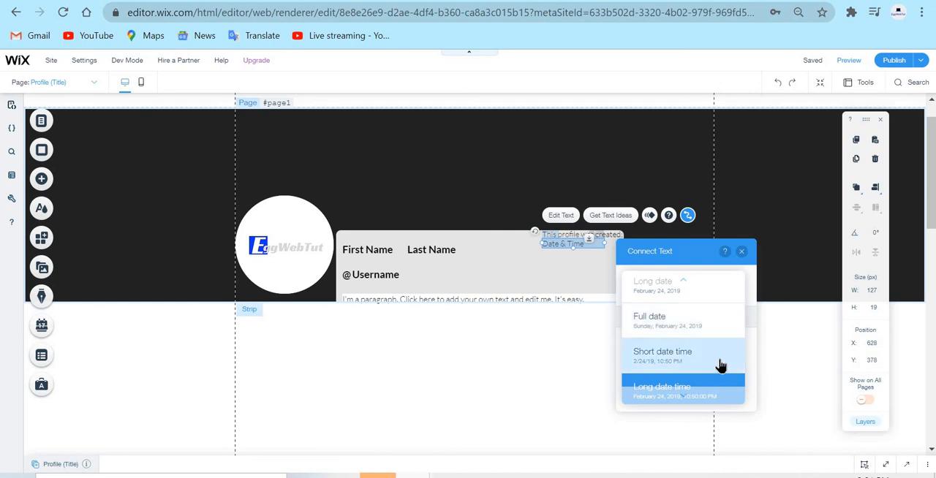
{"action": "scroll", "coordinate": [710, 348], "scroll_direction": "up", "scroll_amount": 3}
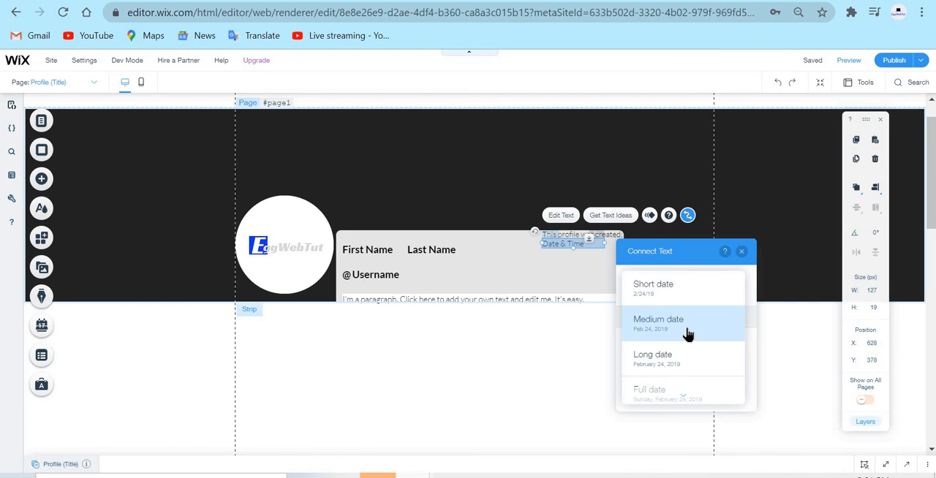
{"action": "scroll", "coordinate": [688, 335], "scroll_direction": "down", "scroll_amount": 2}
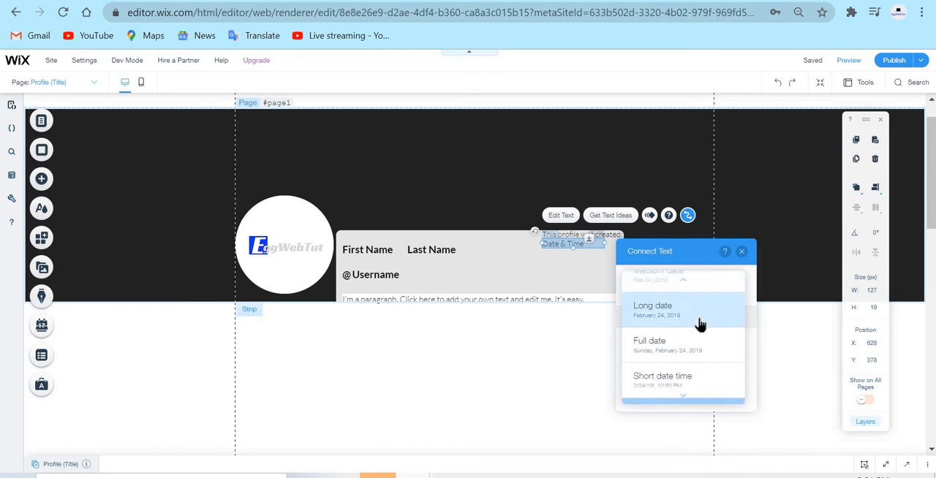
{"action": "scroll", "coordinate": [700, 324], "scroll_direction": "up", "scroll_amount": 2}
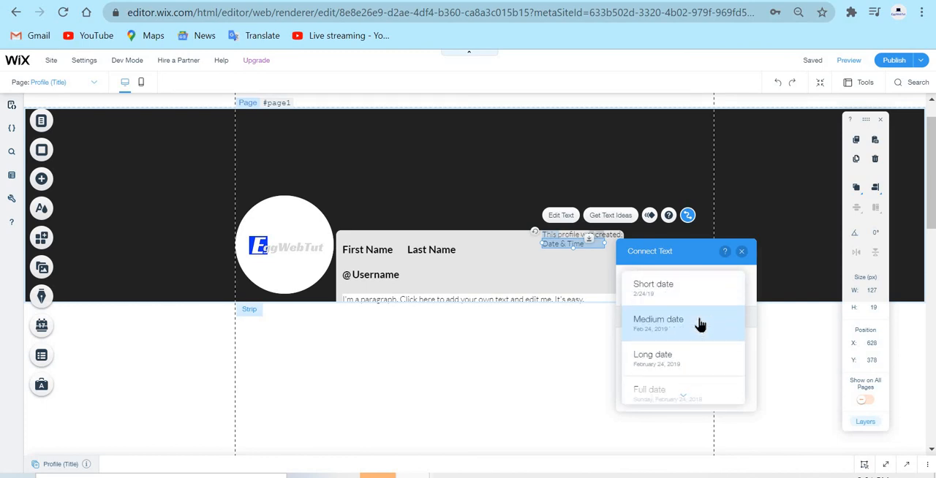
{"action": "left_click", "coordinate": [700, 319]}
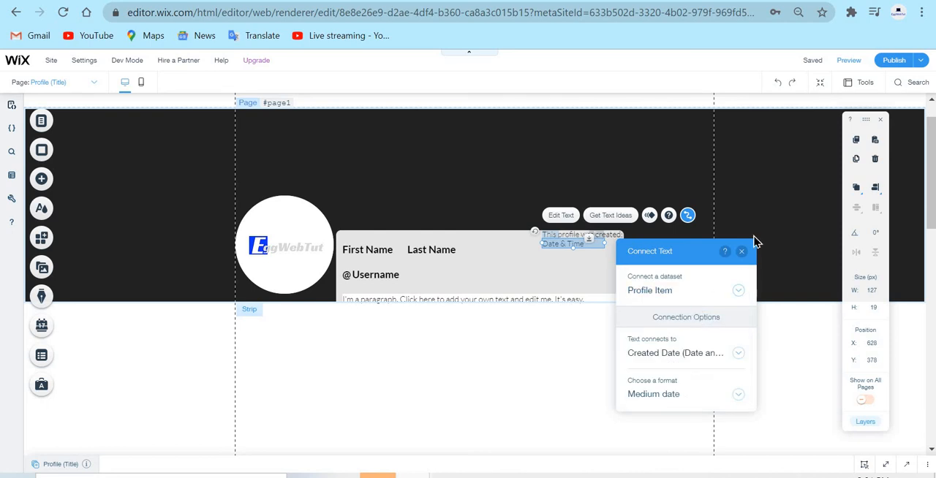
{"action": "left_click", "coordinate": [738, 253]}
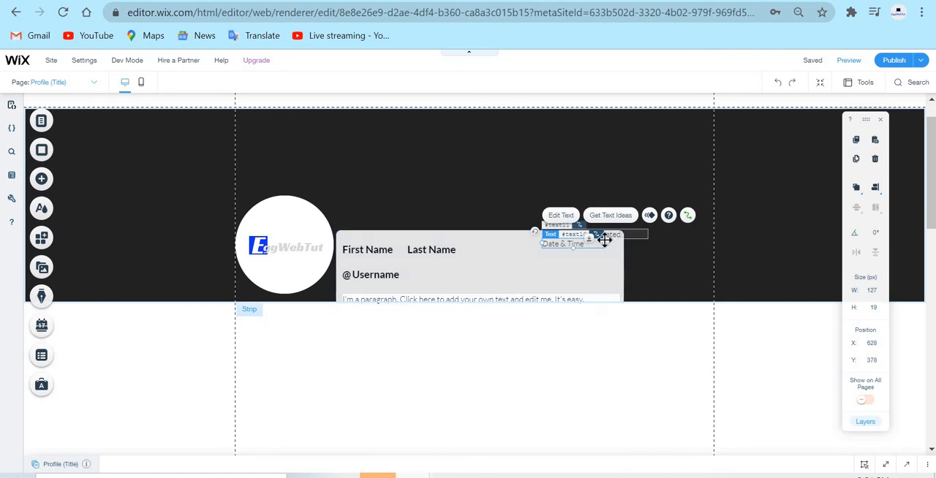
Widen the "Date & Time" text to the right edge of the container box.
{"action": "left_click_drag", "start_coordinate": [605, 242], "coordinate": [625, 242]}
{"action": "left_click", "coordinate": [718, 379]}
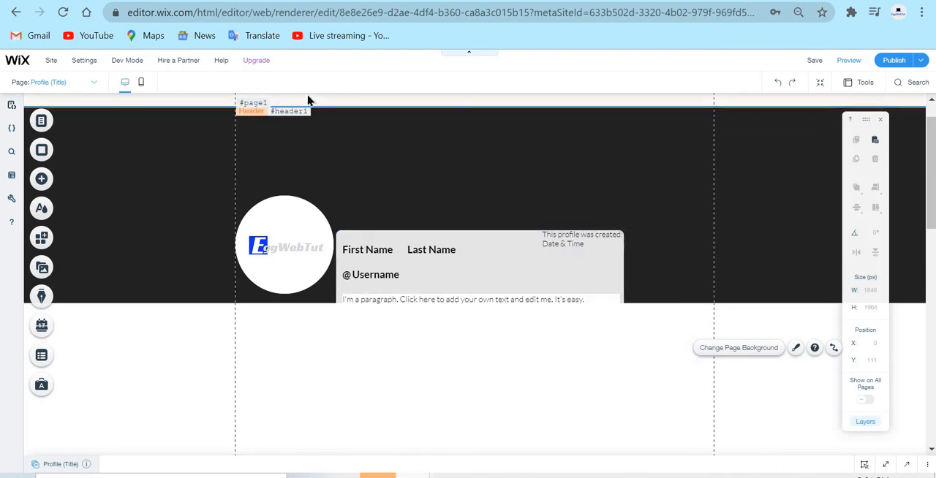
Open the page settings of the dynamic Profile (Title) page.
{"action": "scroll", "coordinate": [412, 221], "scroll_direction": "up", "scroll_amount": 1}
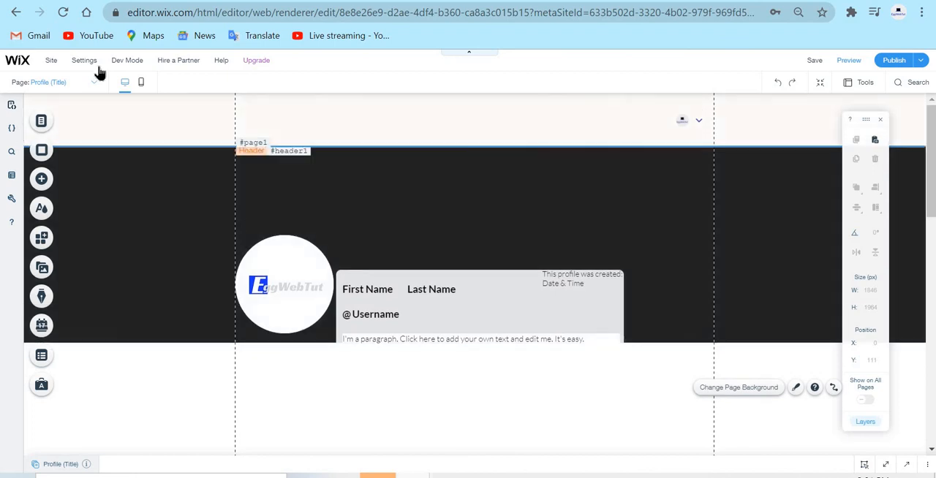
{"action": "left_click", "coordinate": [45, 123]}
{"action": "left_click", "coordinate": [269, 198]}
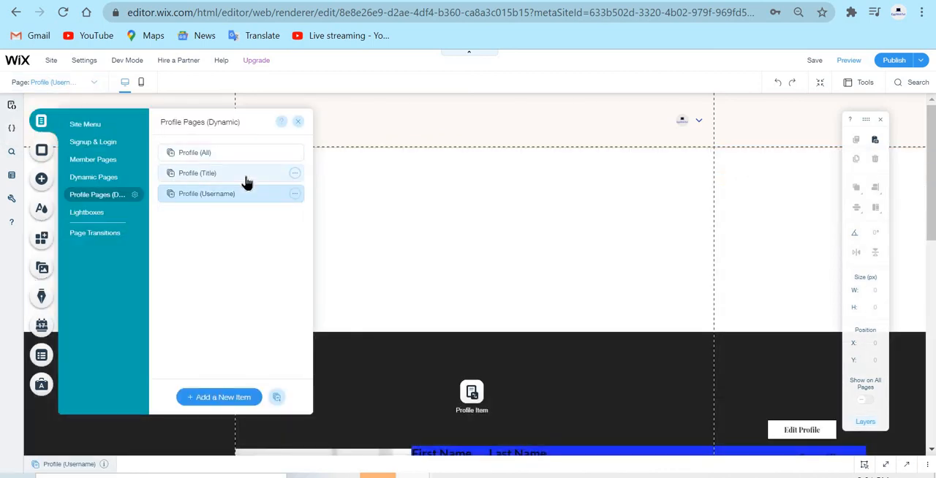
{"action": "left_click", "coordinate": [252, 181]}
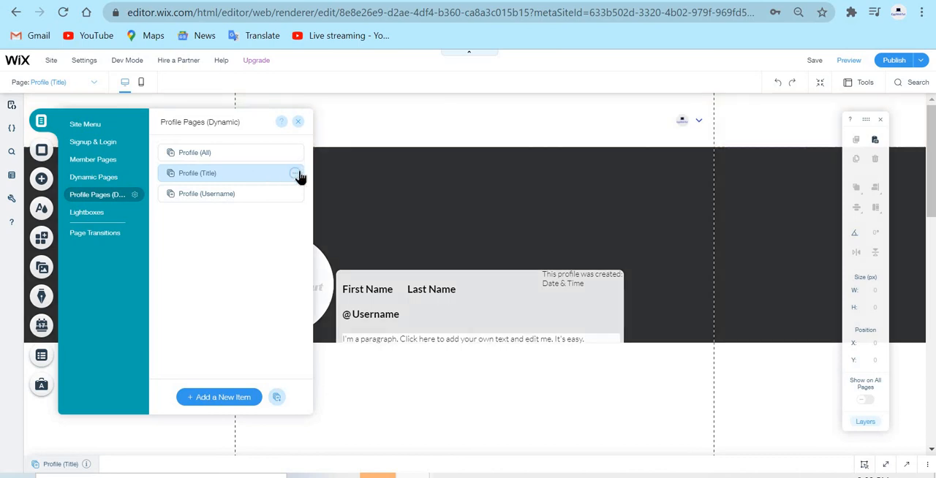
{"action": "left_click", "coordinate": [297, 174]}
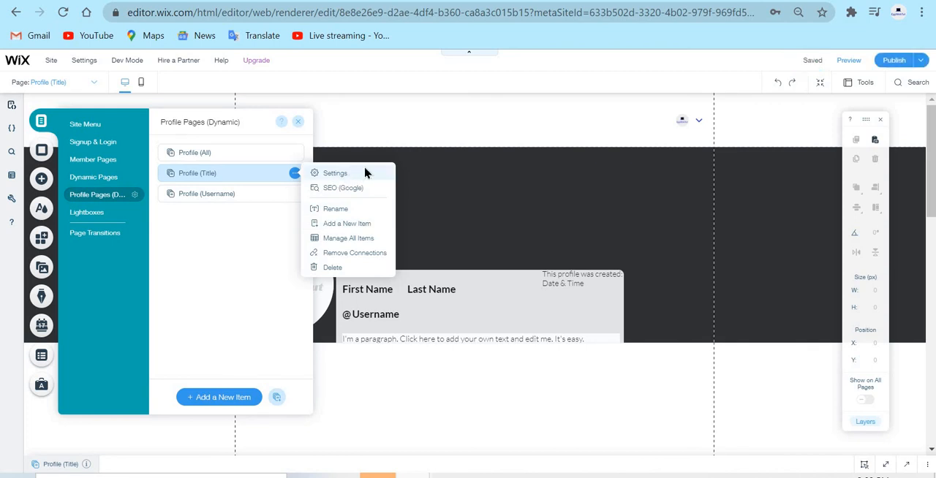
{"action": "left_click", "coordinate": [365, 174]}
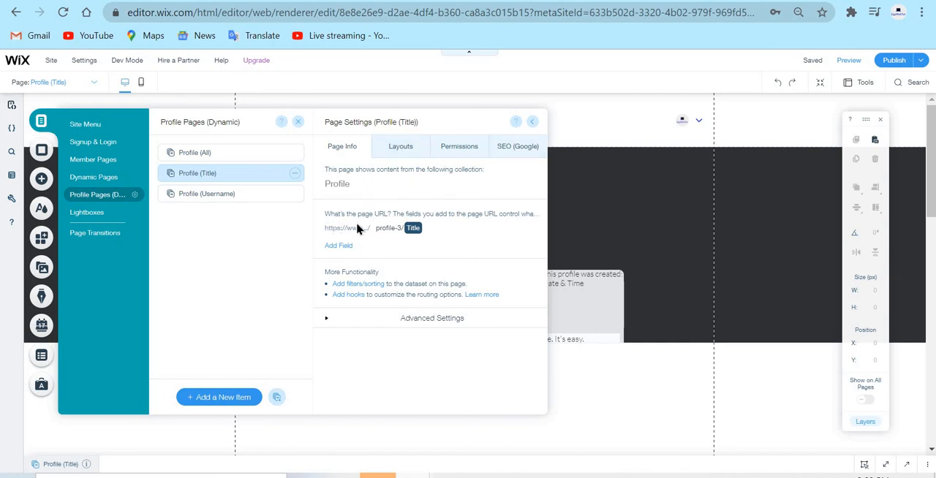
Replace the dynamic page's URL with "member/" followed by the Username field.
{"action": "left_click", "coordinate": [421, 227]}
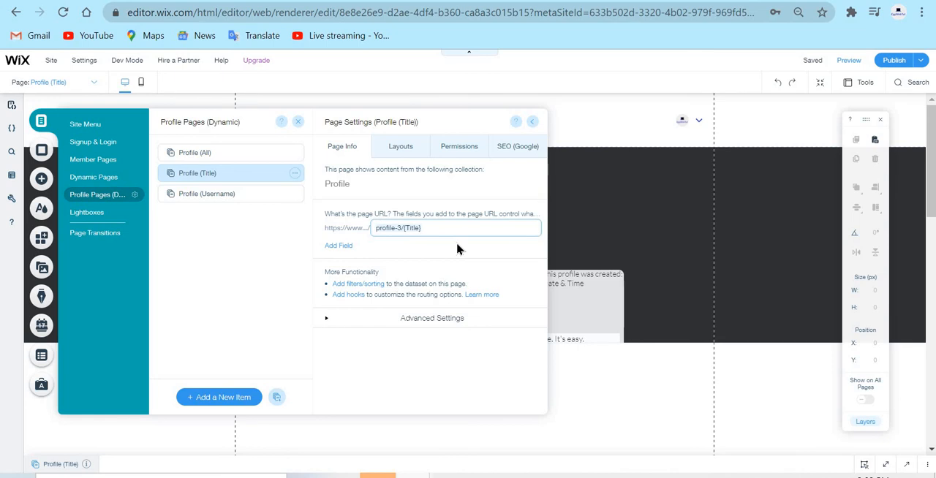
{"action": "key", "text": "ctrl+a"}
{"action": "key", "text": "BackSpace"}
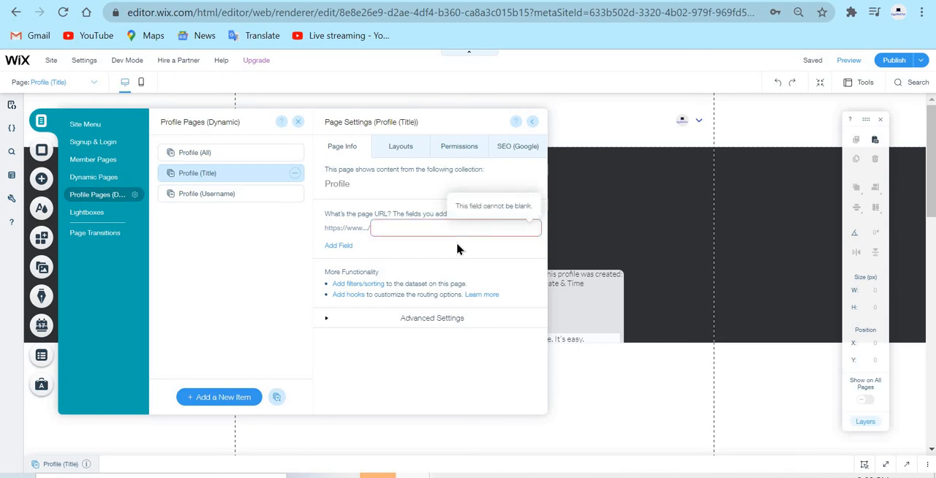
{"action": "type", "text": "member"}
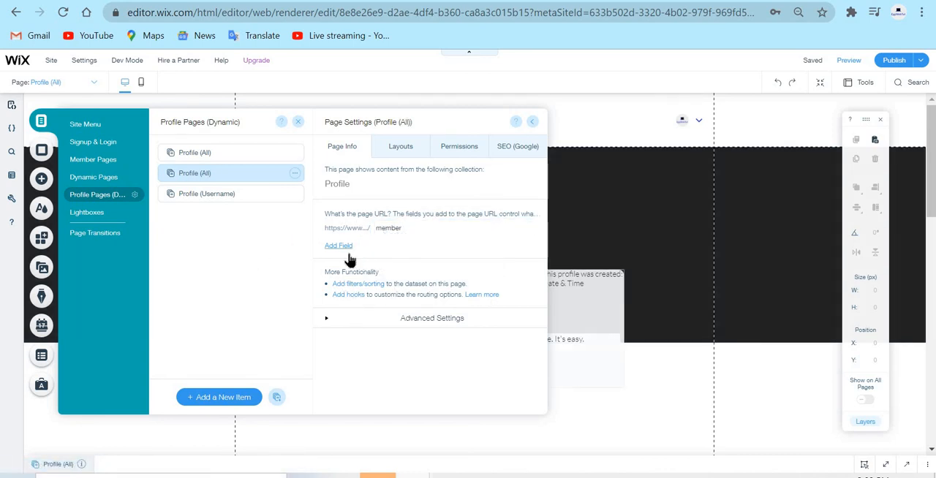
{"action": "left_click", "coordinate": [348, 246]}
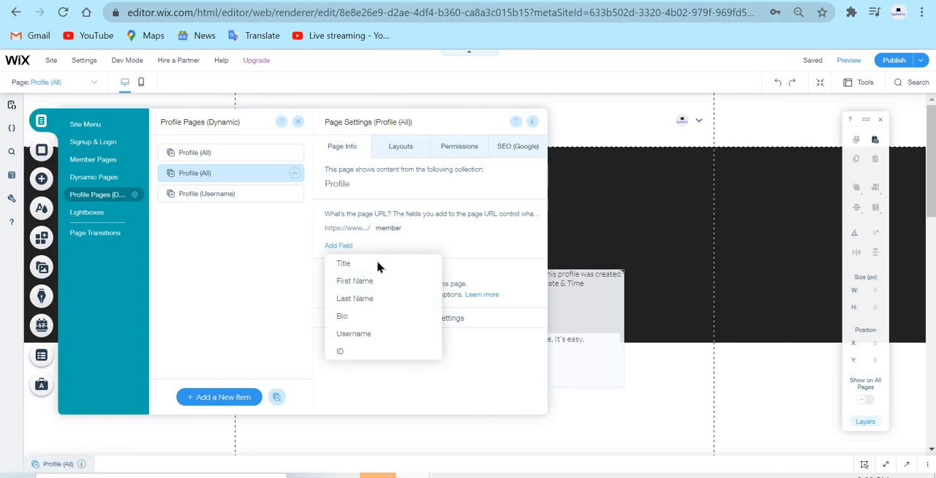
{"action": "left_click", "coordinate": [382, 335]}
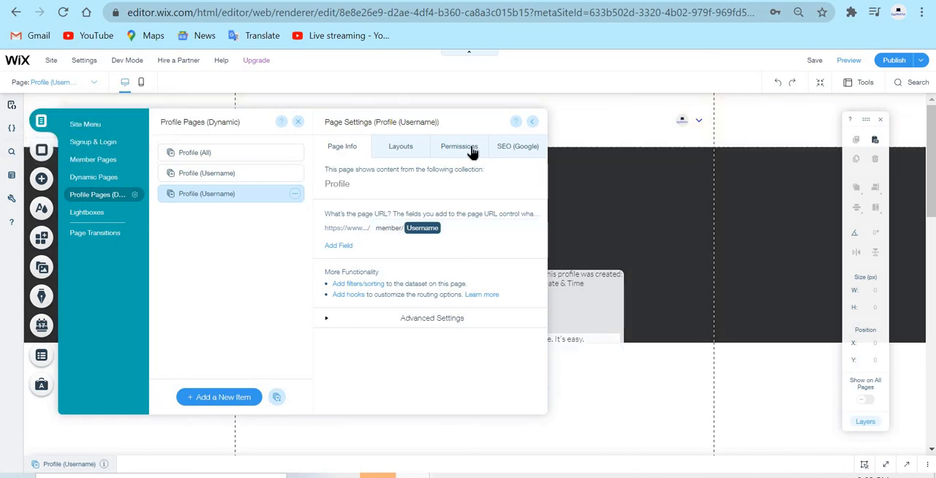
Try the No Header & Footer layout on the profile page and switch back to the Standard layout.
{"action": "left_click", "coordinate": [420, 150]}
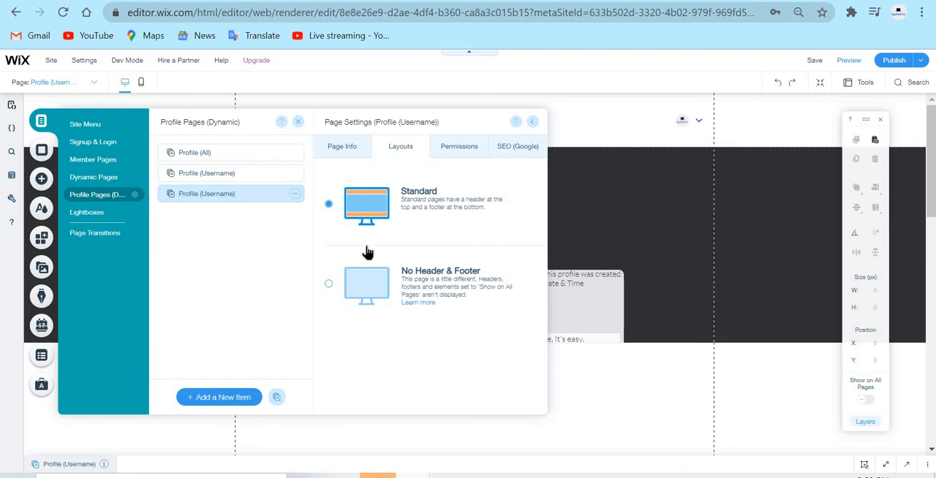
{"action": "left_click", "coordinate": [359, 288]}
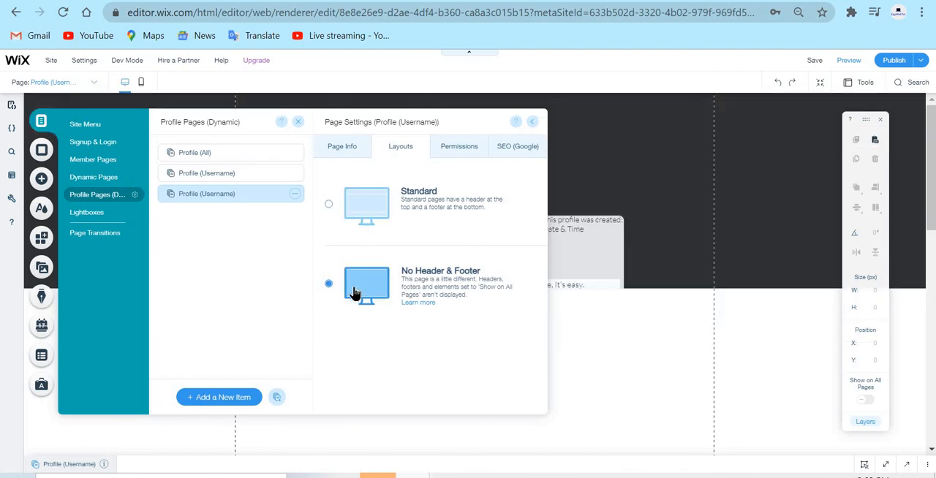
{"action": "left_click", "coordinate": [359, 213]}
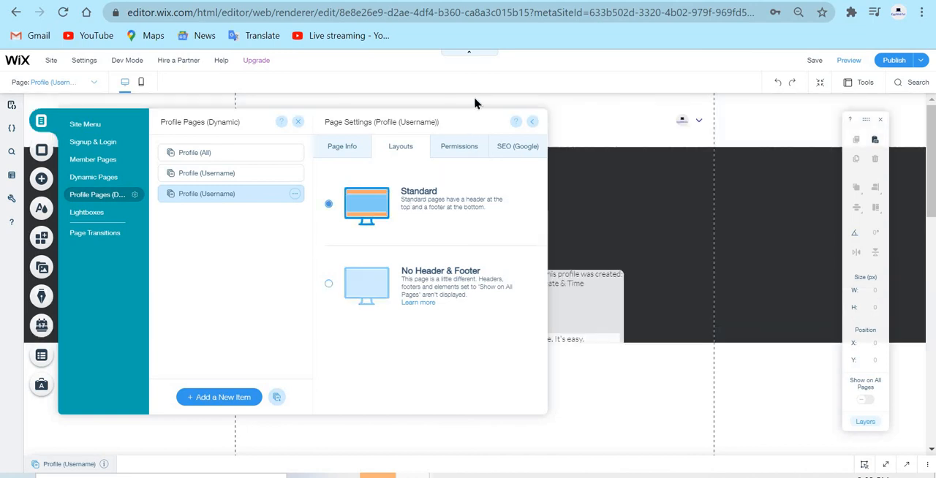
Review the profile page's viewing permissions and its SEO title, description, keywords and social image, and close the page settings.
{"action": "left_click", "coordinate": [467, 151]}
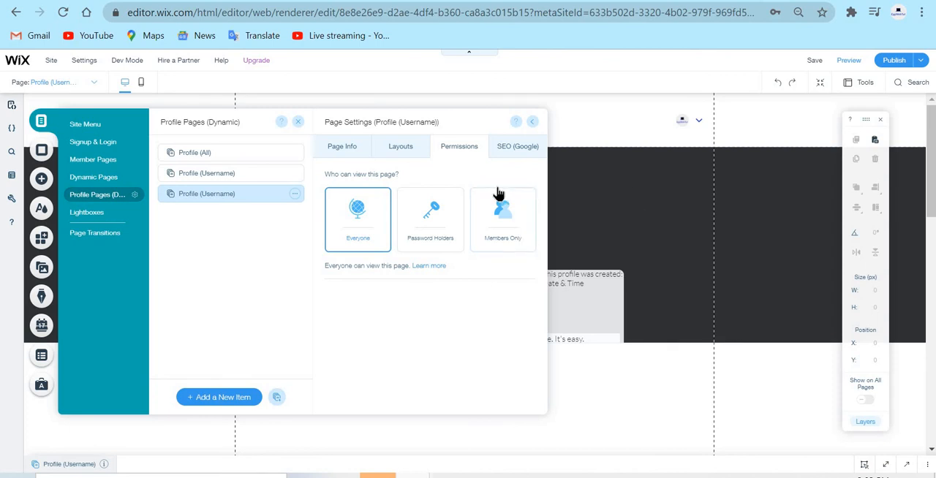
{"action": "left_click", "coordinate": [520, 149]}
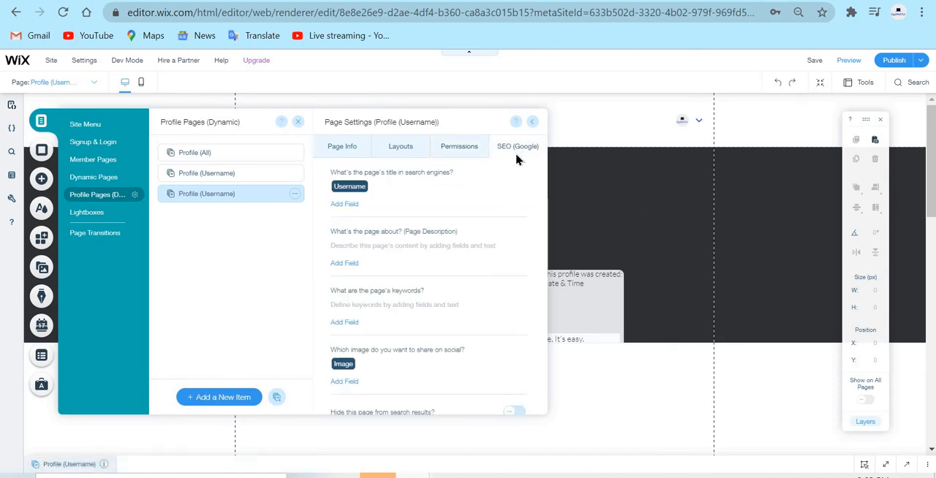
{"action": "scroll", "coordinate": [463, 234], "scroll_direction": "down", "scroll_amount": 2}
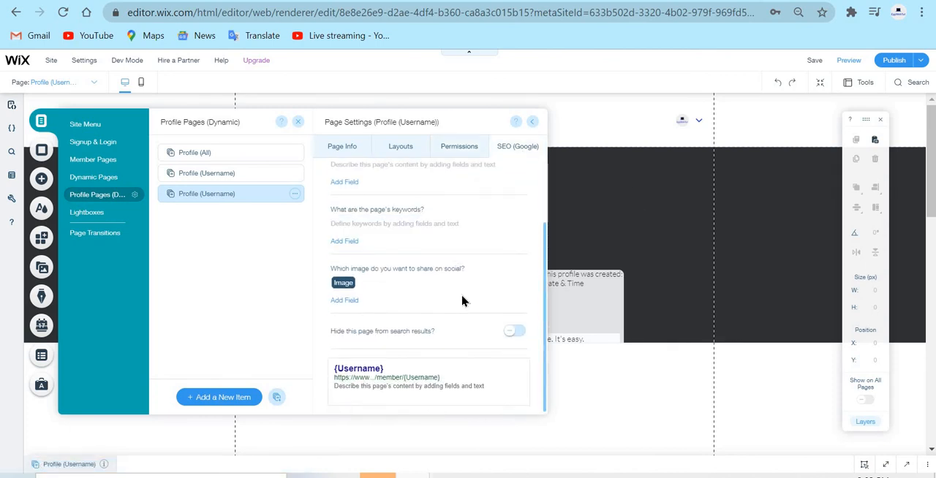
{"action": "scroll", "coordinate": [460, 297], "scroll_direction": "up", "scroll_amount": 1}
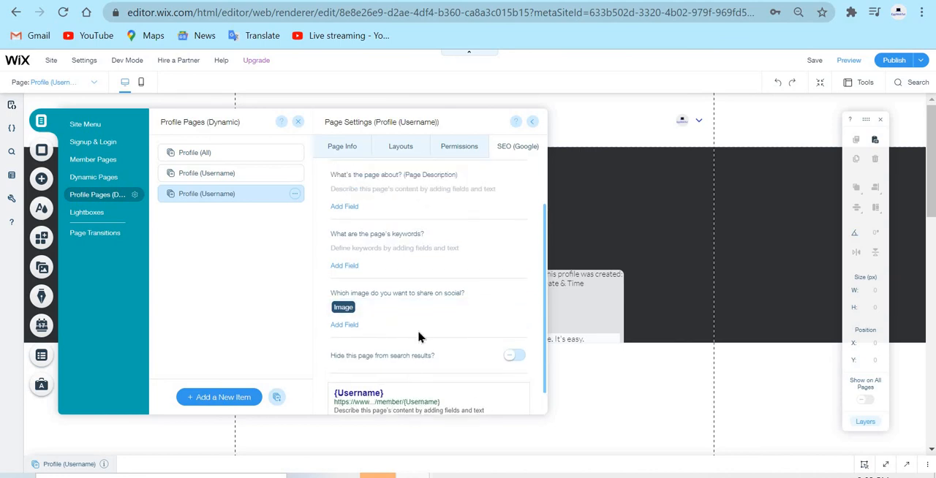
{"action": "scroll", "coordinate": [423, 336], "scroll_direction": "up", "scroll_amount": 2}
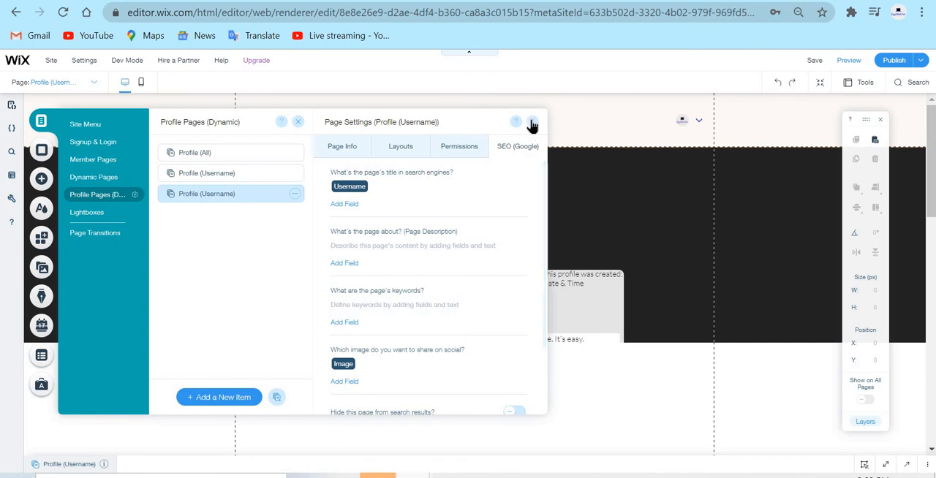
{"action": "left_click", "coordinate": [534, 122]}
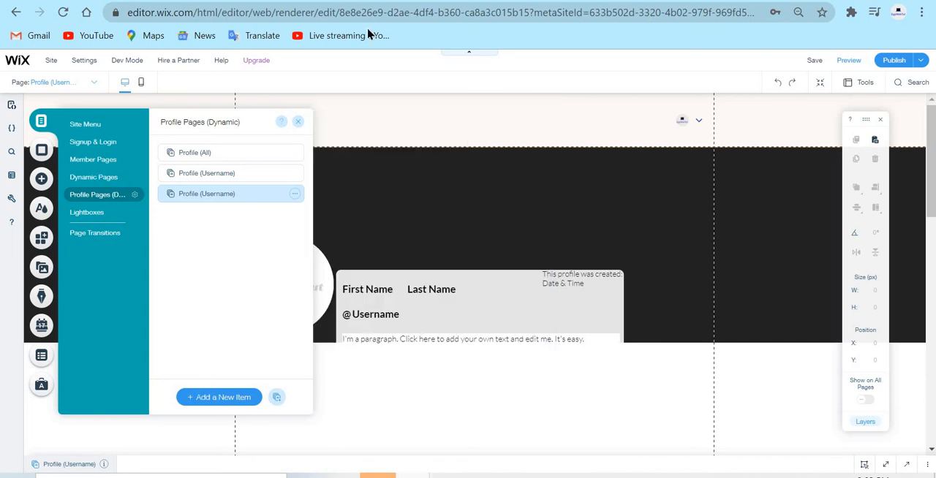
{"action": "left_click", "coordinate": [297, 122]}
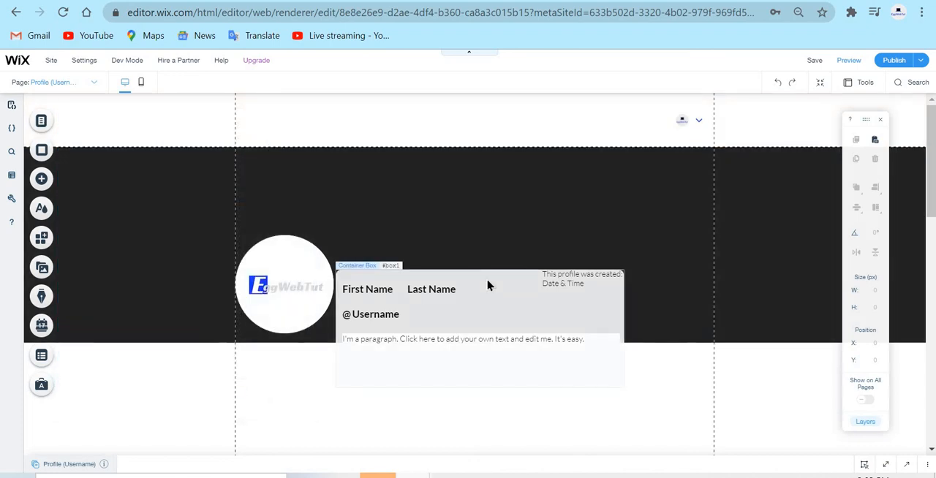